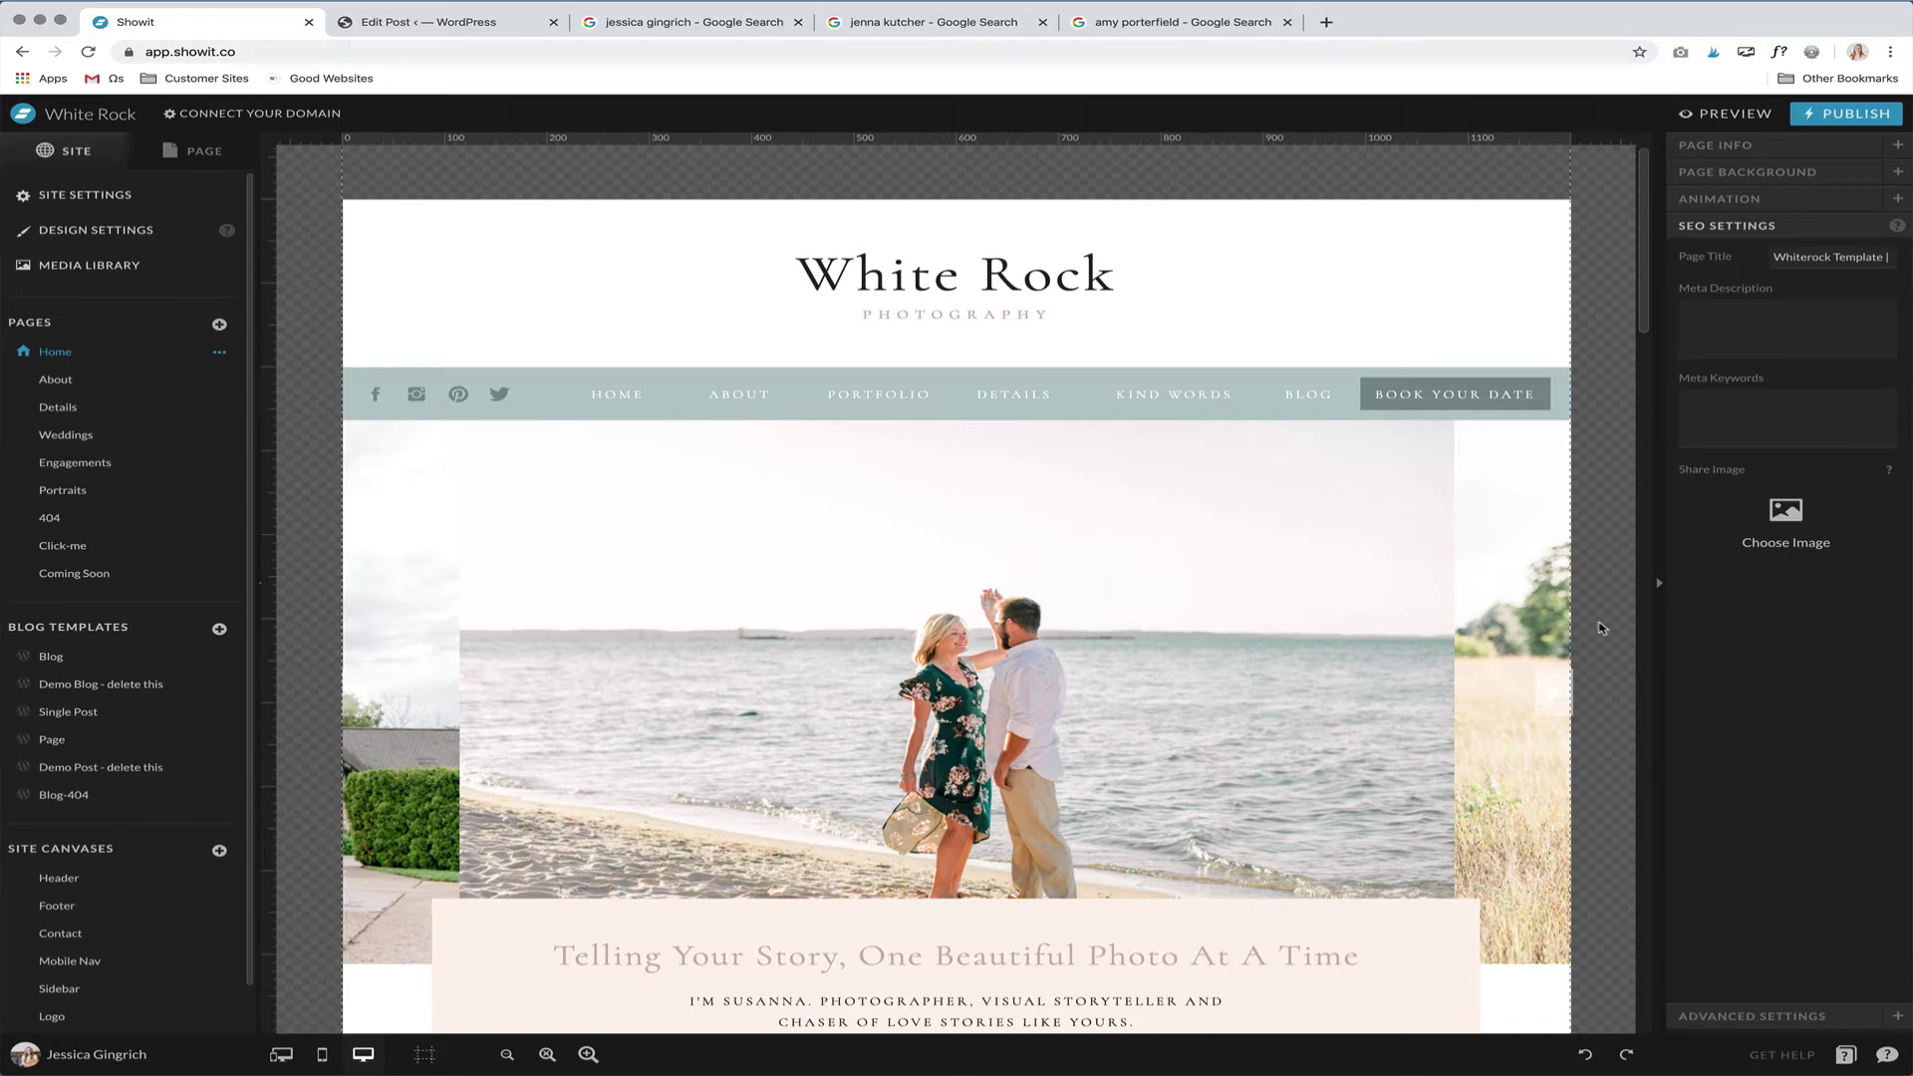
# - Open the Home page's Intro section from the page layer list and switch to the mobile layout
pyautogui.moveTo(1278, 548)
pyautogui.moveTo(677, 395)
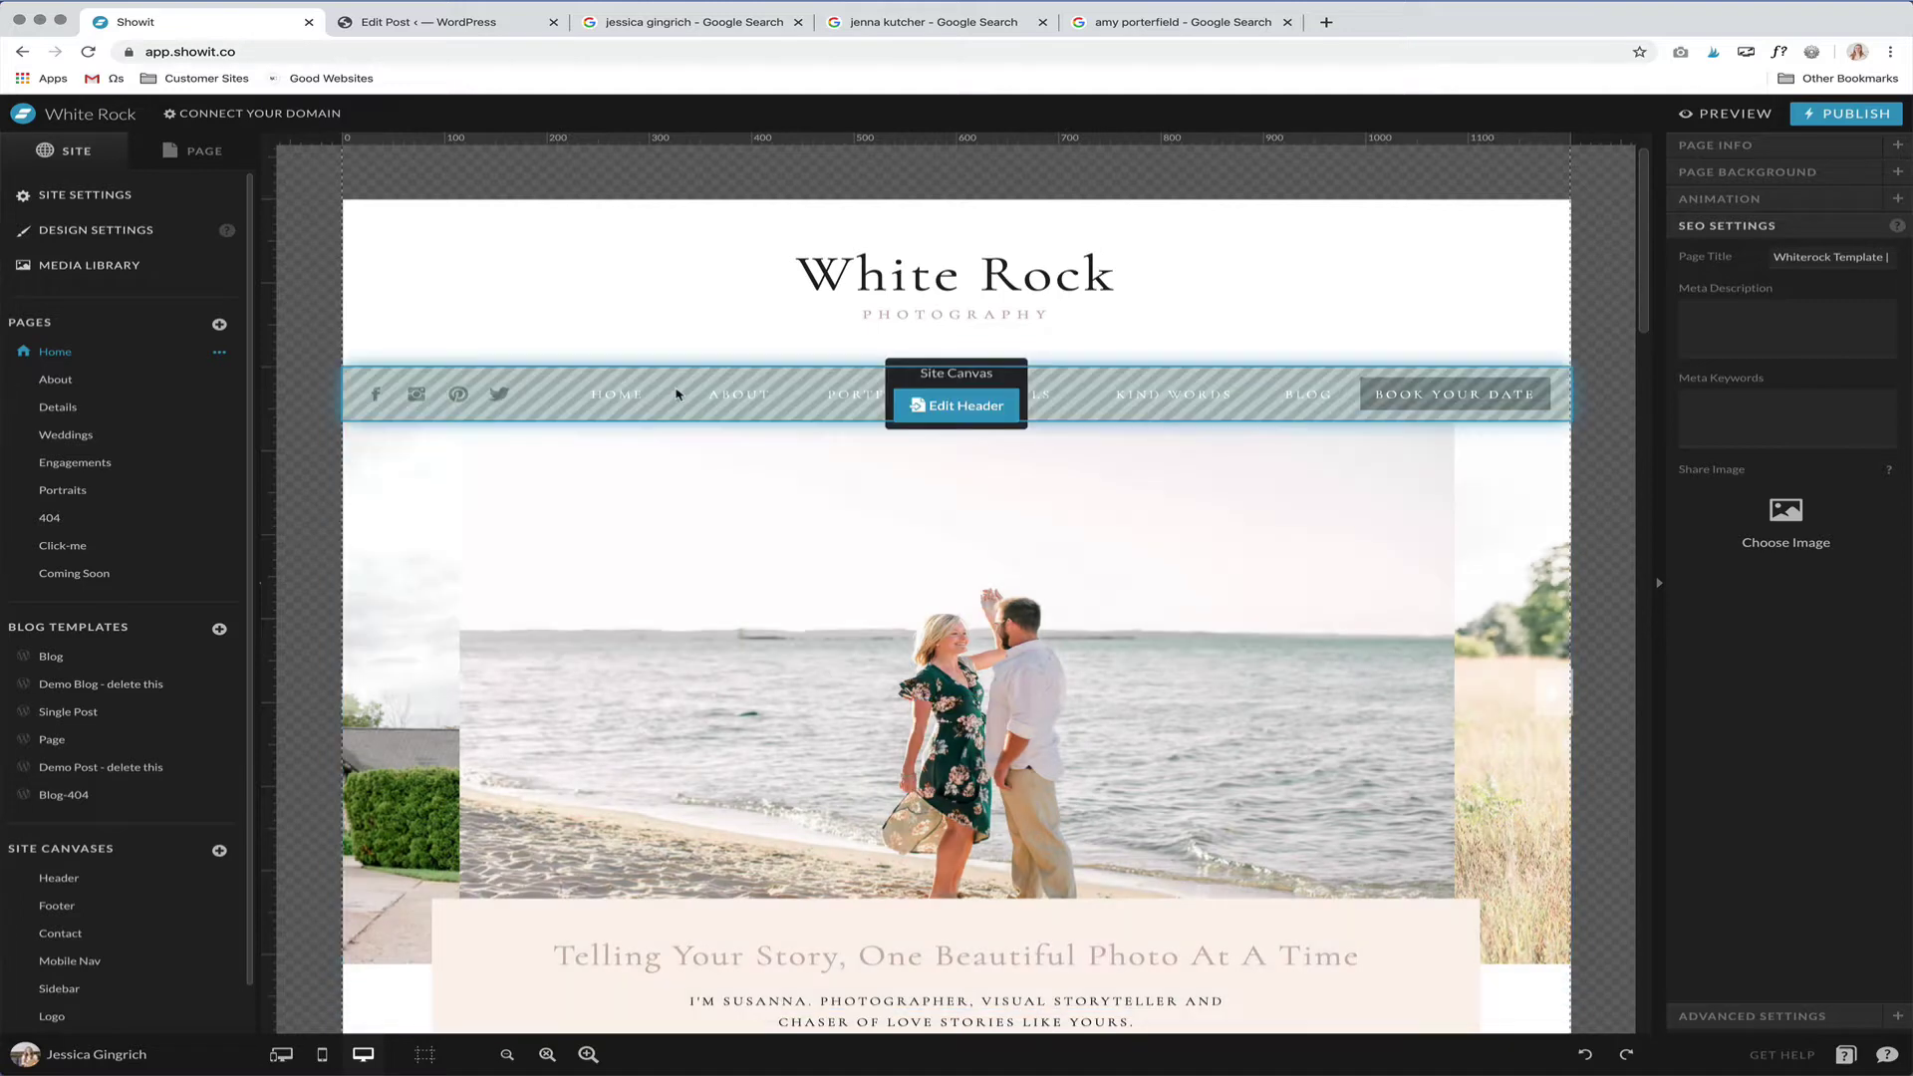
pyautogui.moveTo(683, 341)
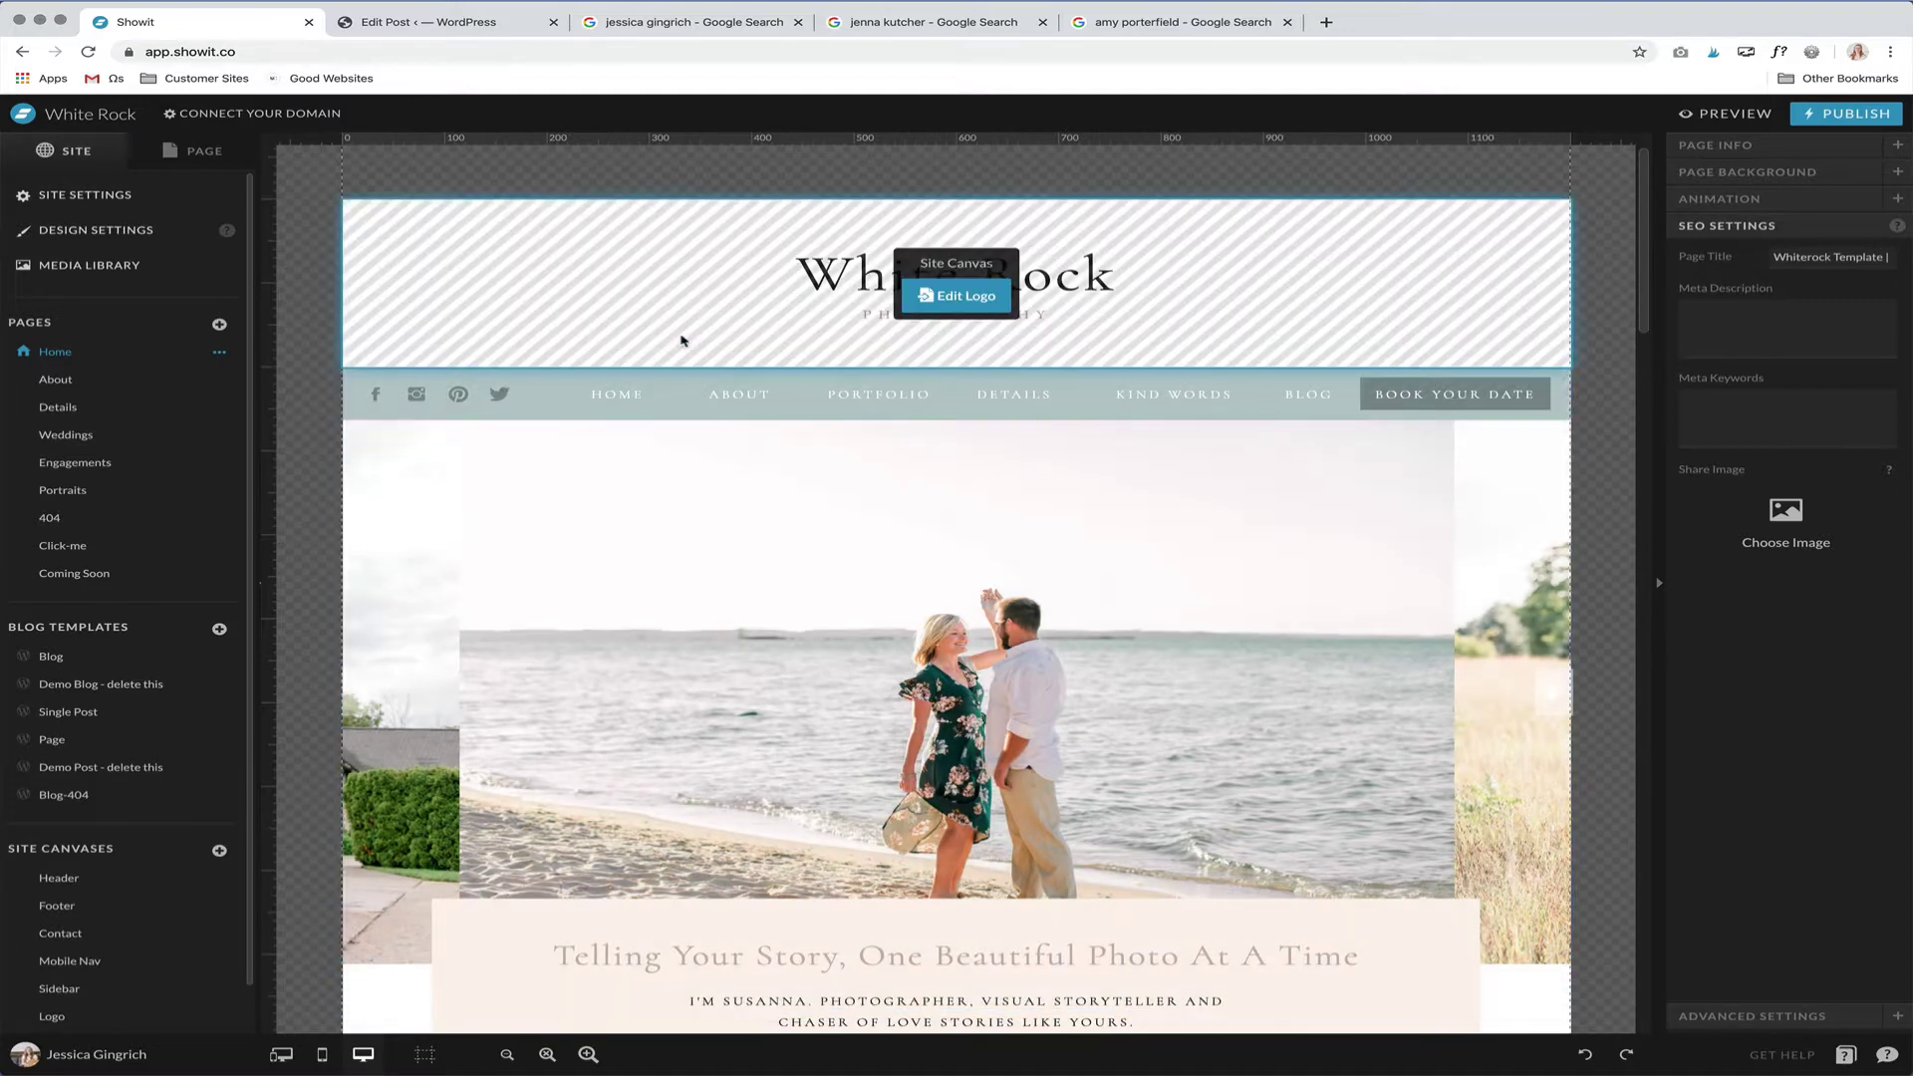
pyautogui.scroll(-4, 682, 341)
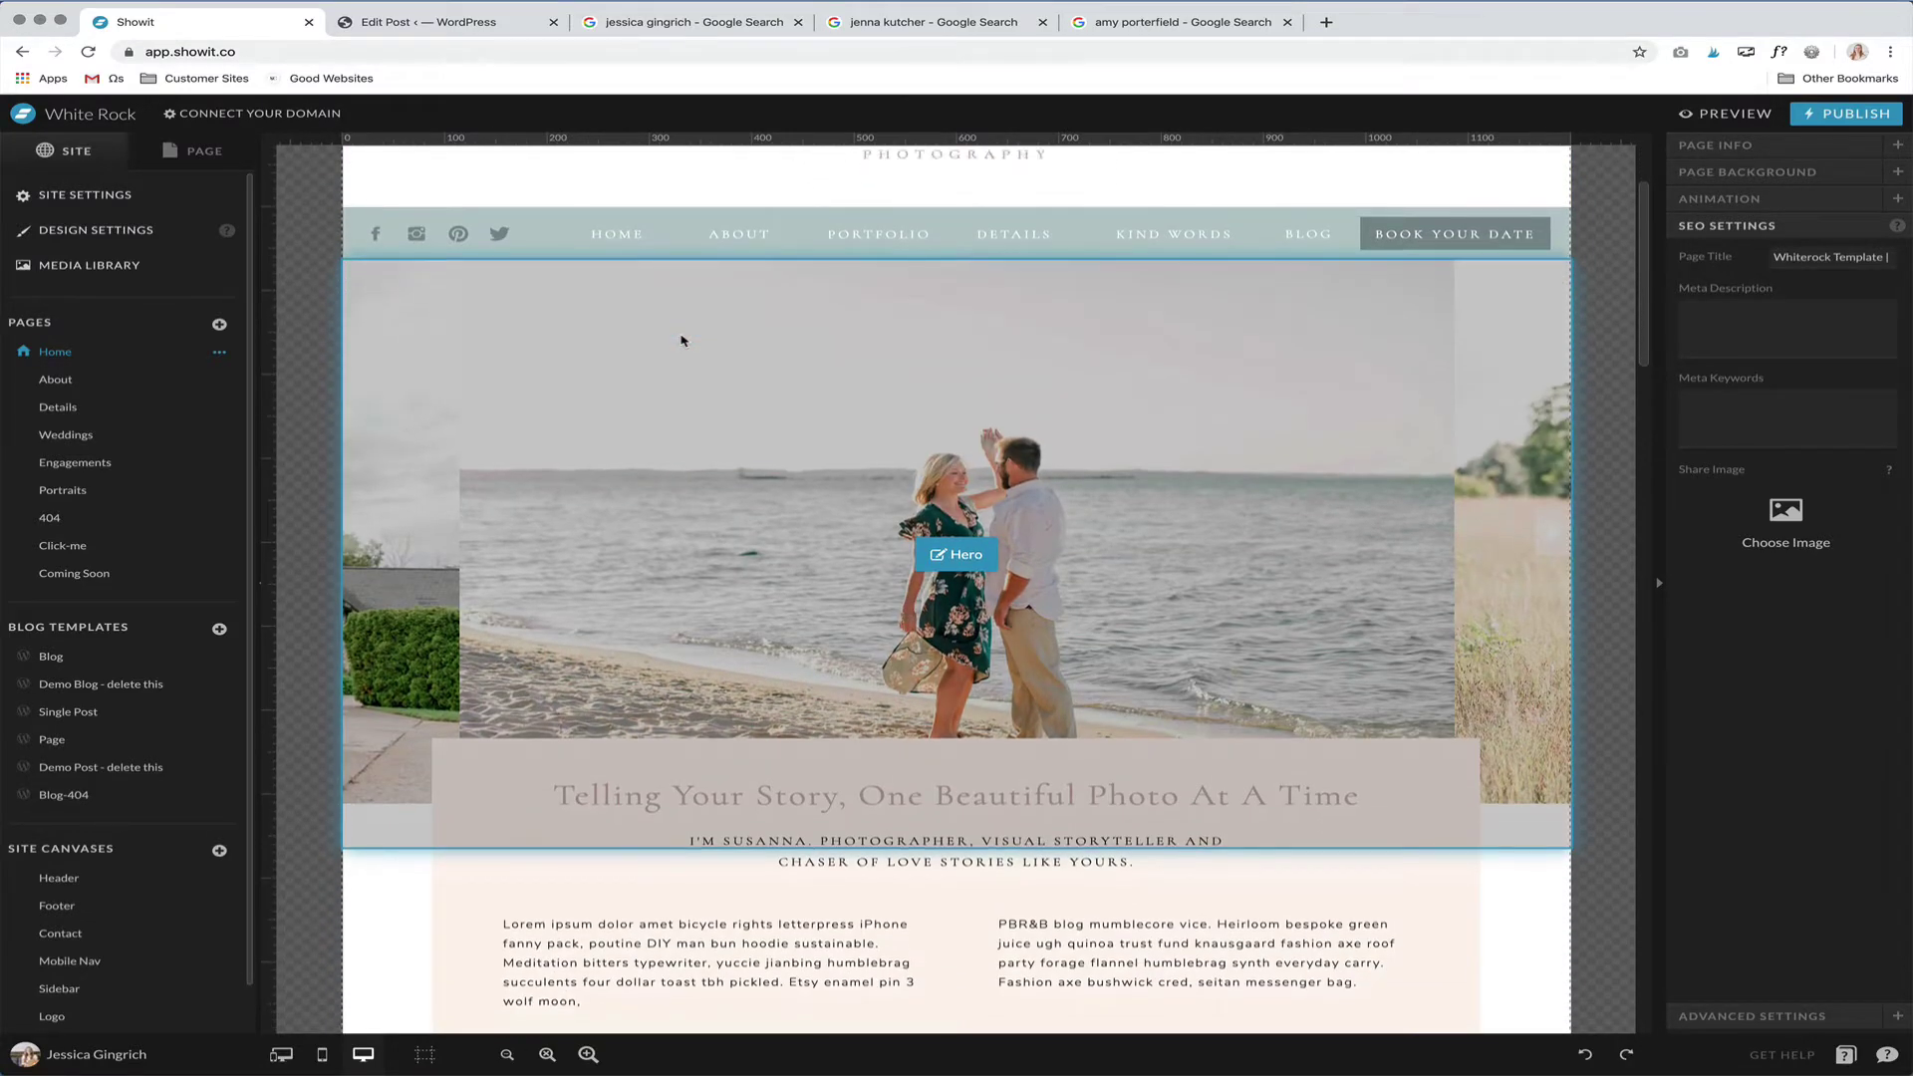
pyautogui.scroll(-4, 683, 341)
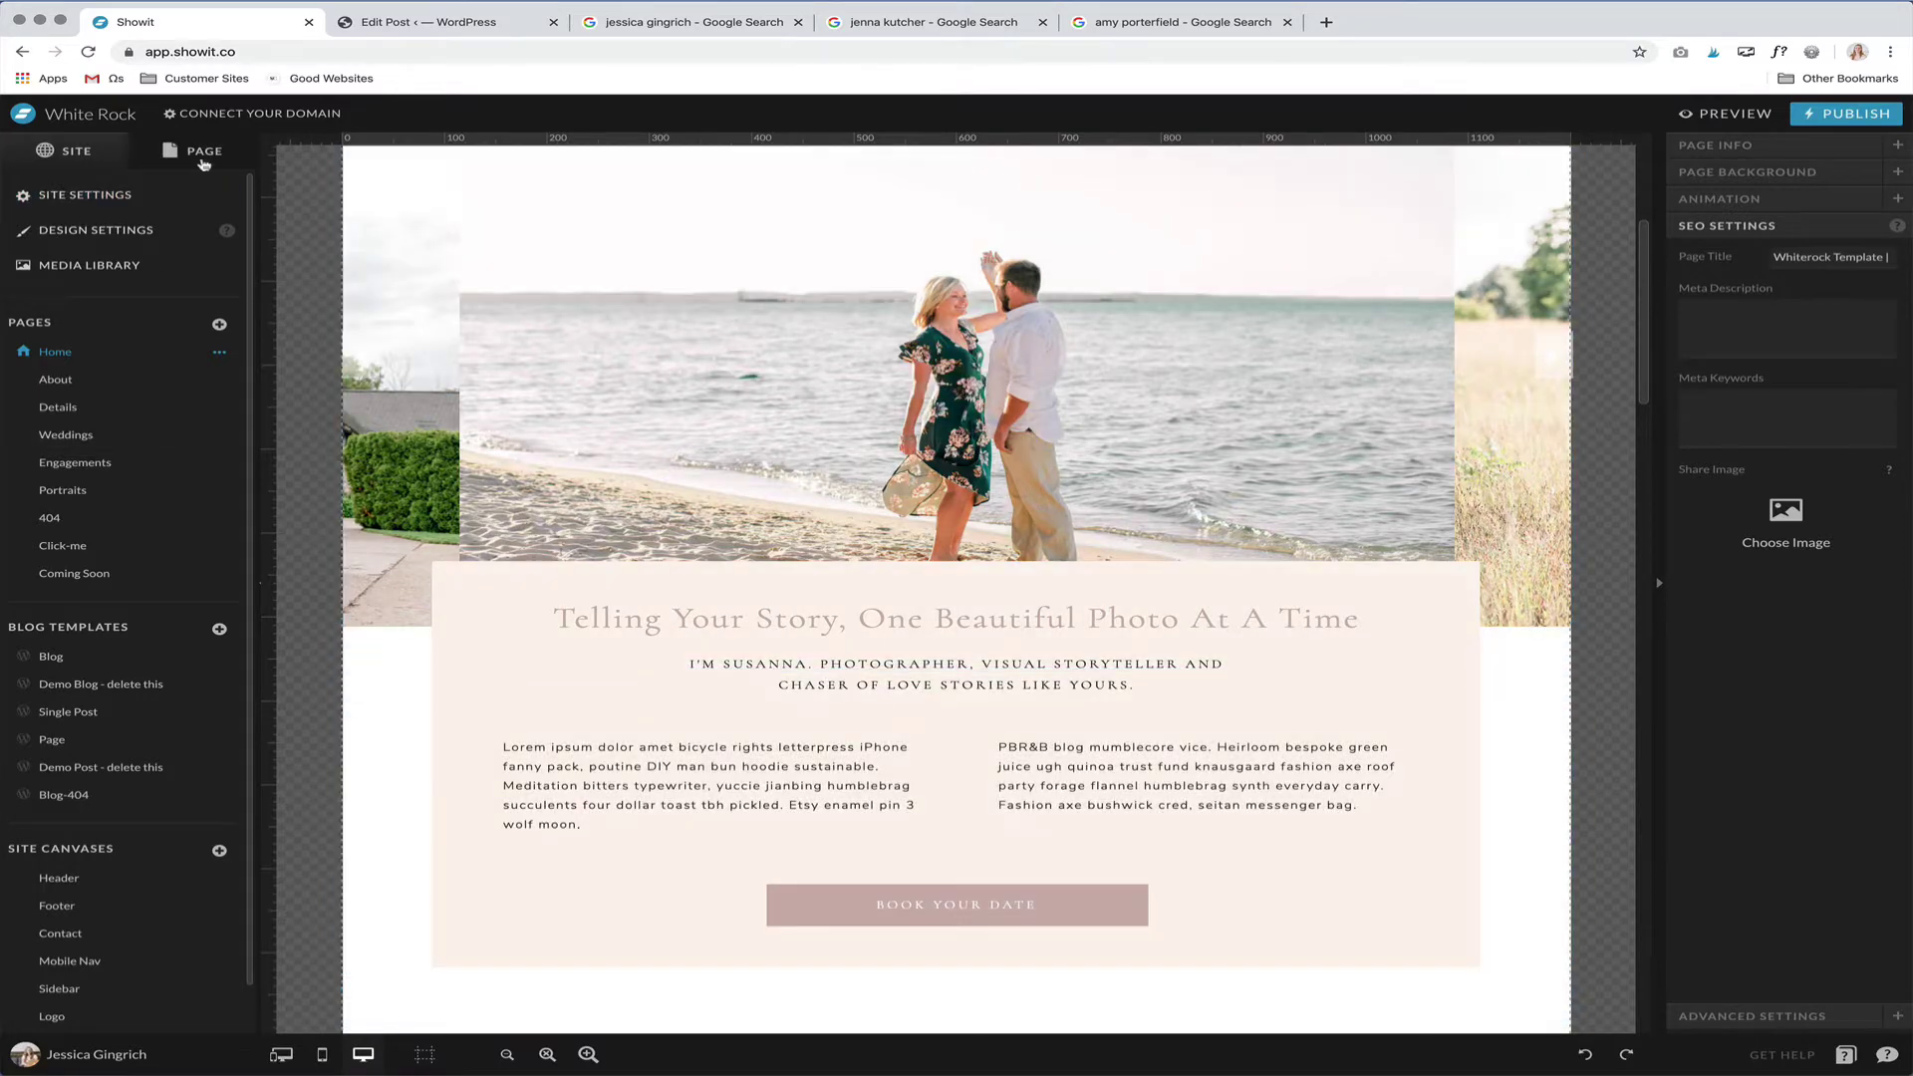
pyautogui.click(203, 157)
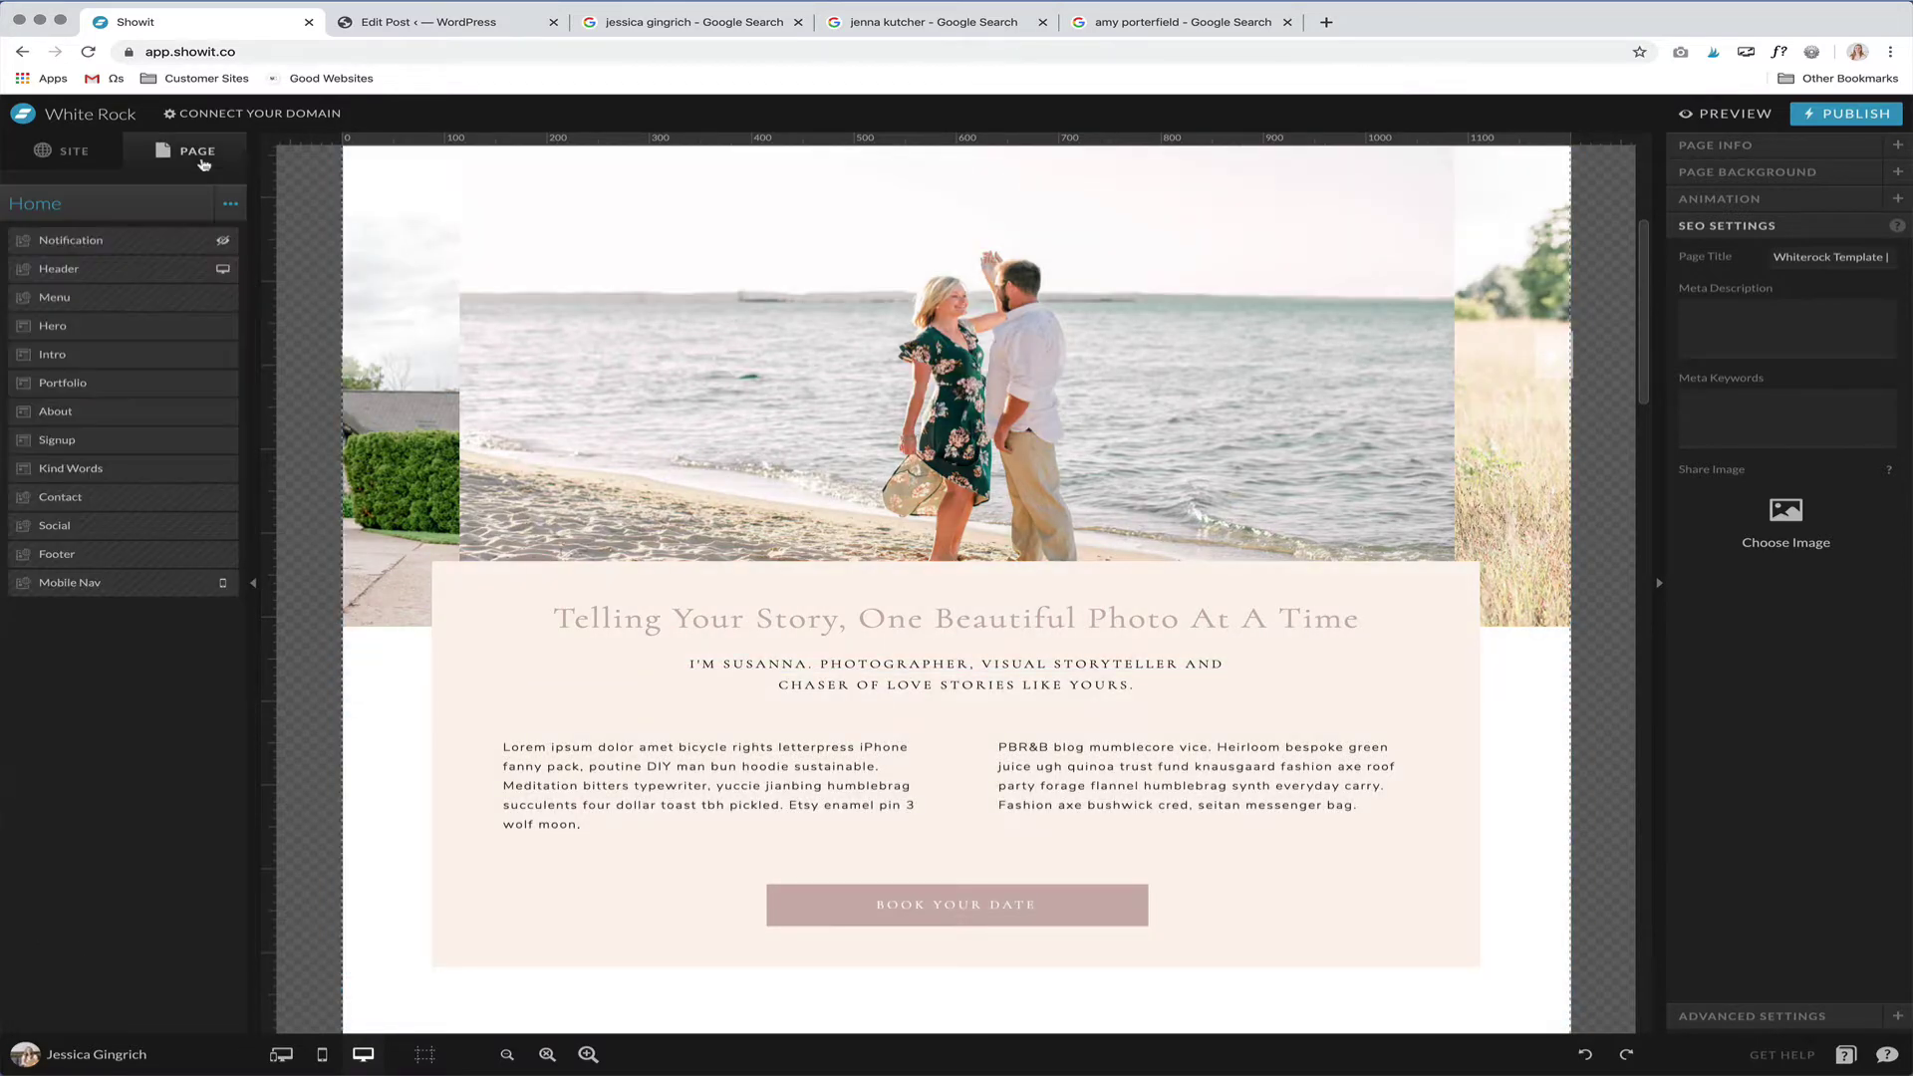
pyautogui.click(660, 749)
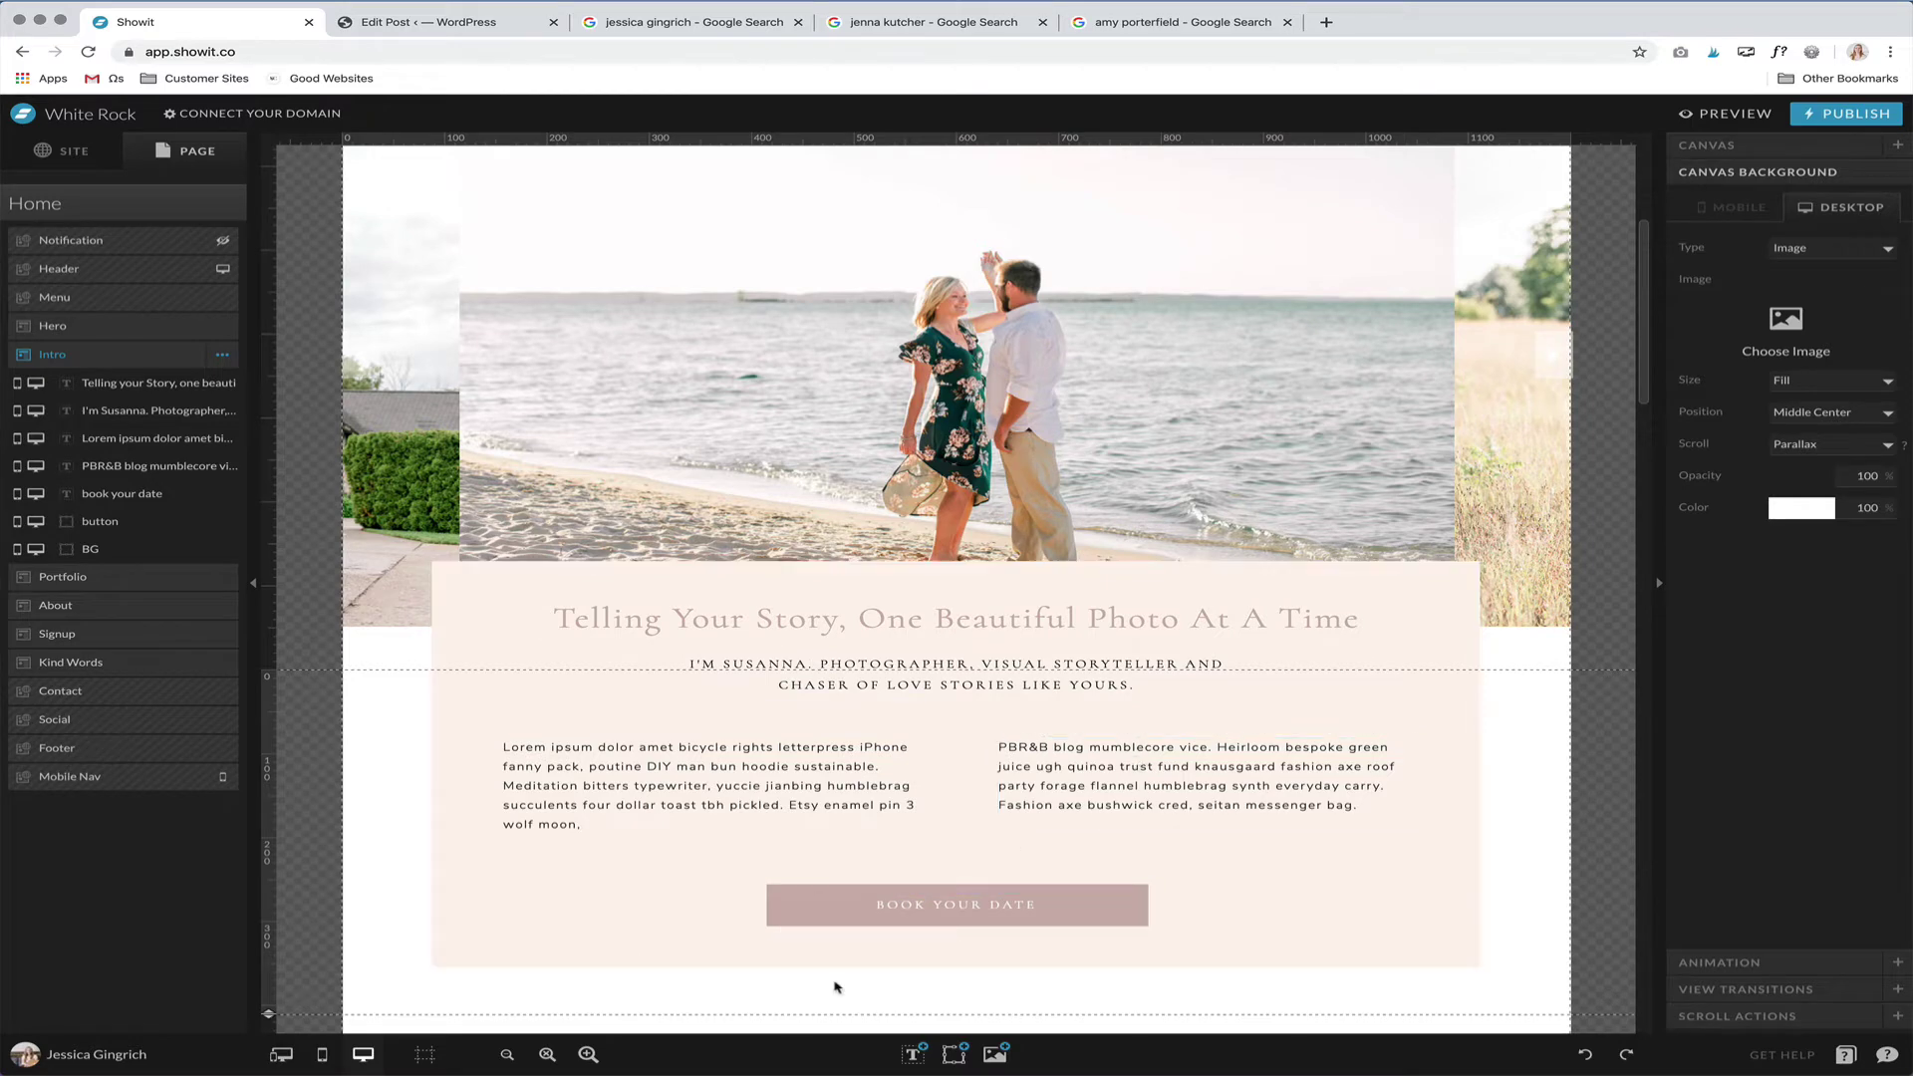
pyautogui.click(322, 1055)
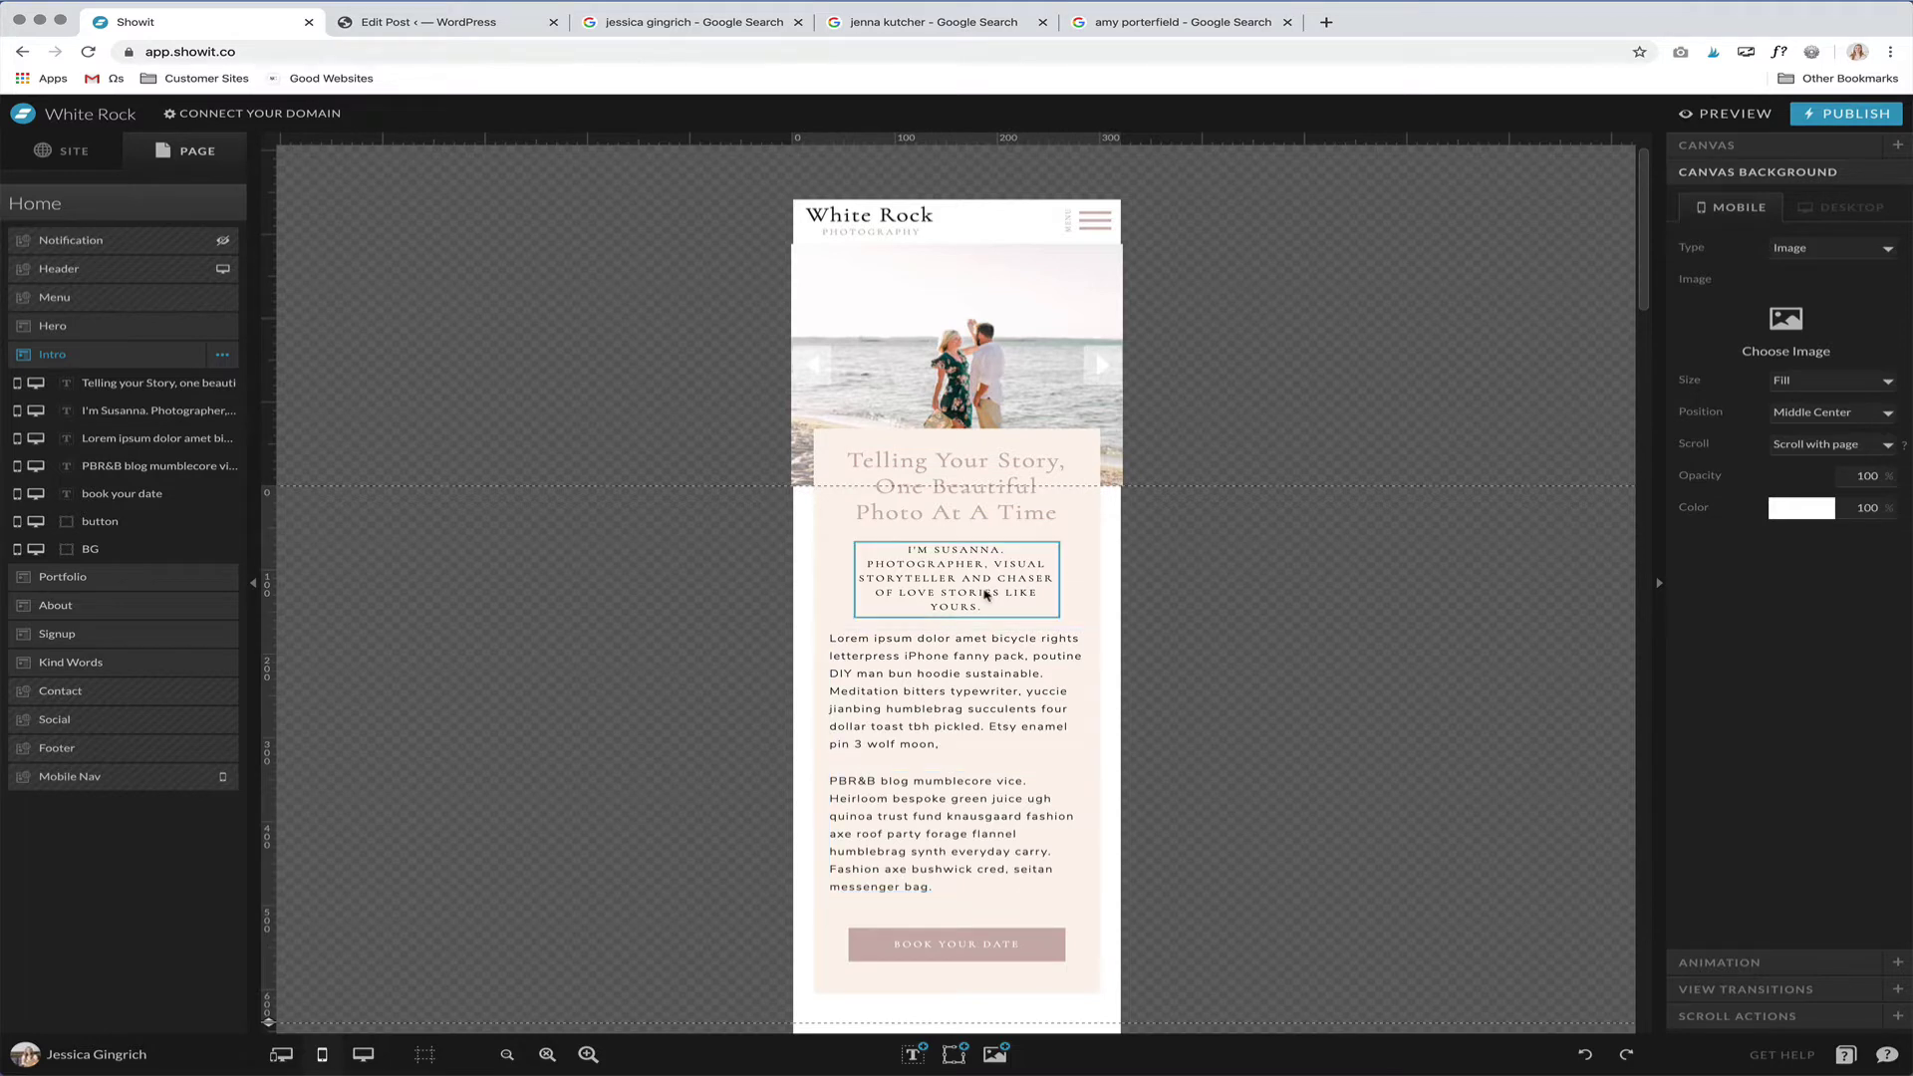
# - Check the Intro text tags: main title, I'm Susanna text, body paragraph, book your date text and button shape
pyautogui.click(972, 513)
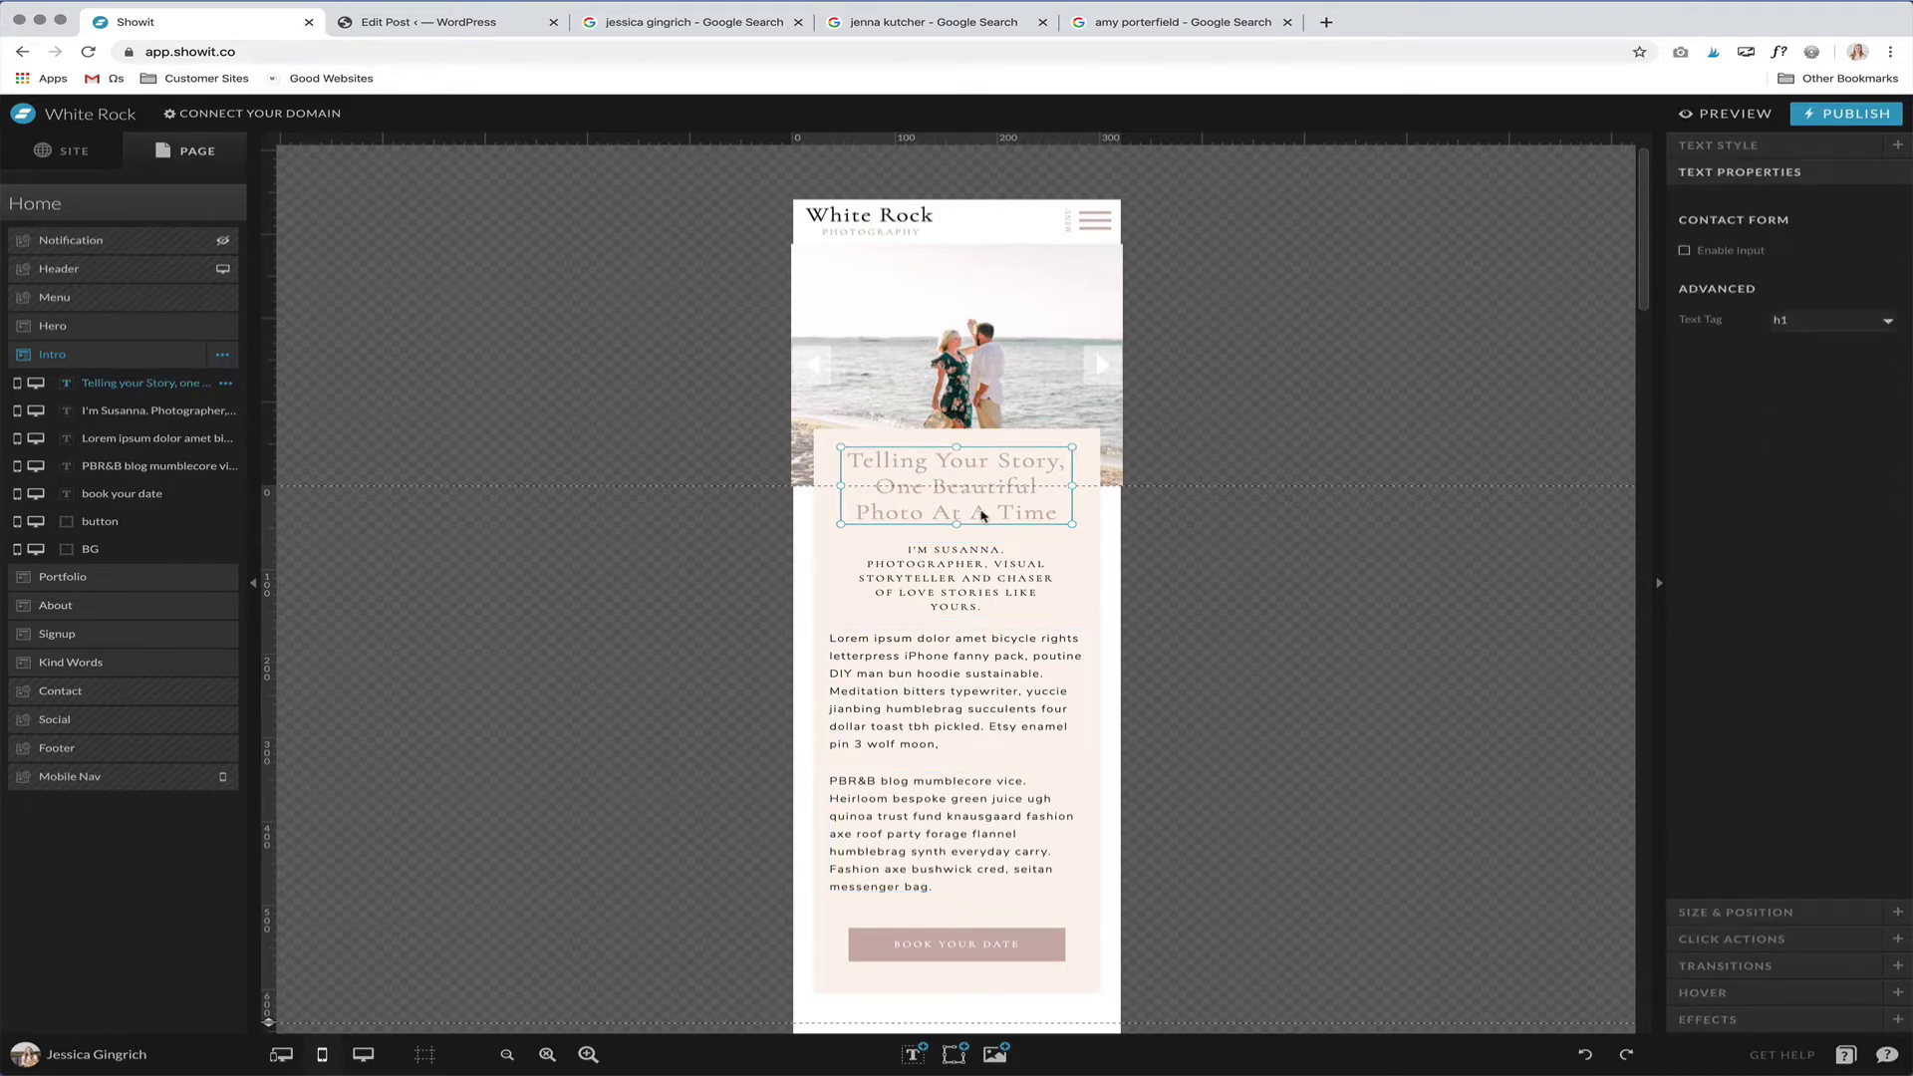
pyautogui.click(145, 420)
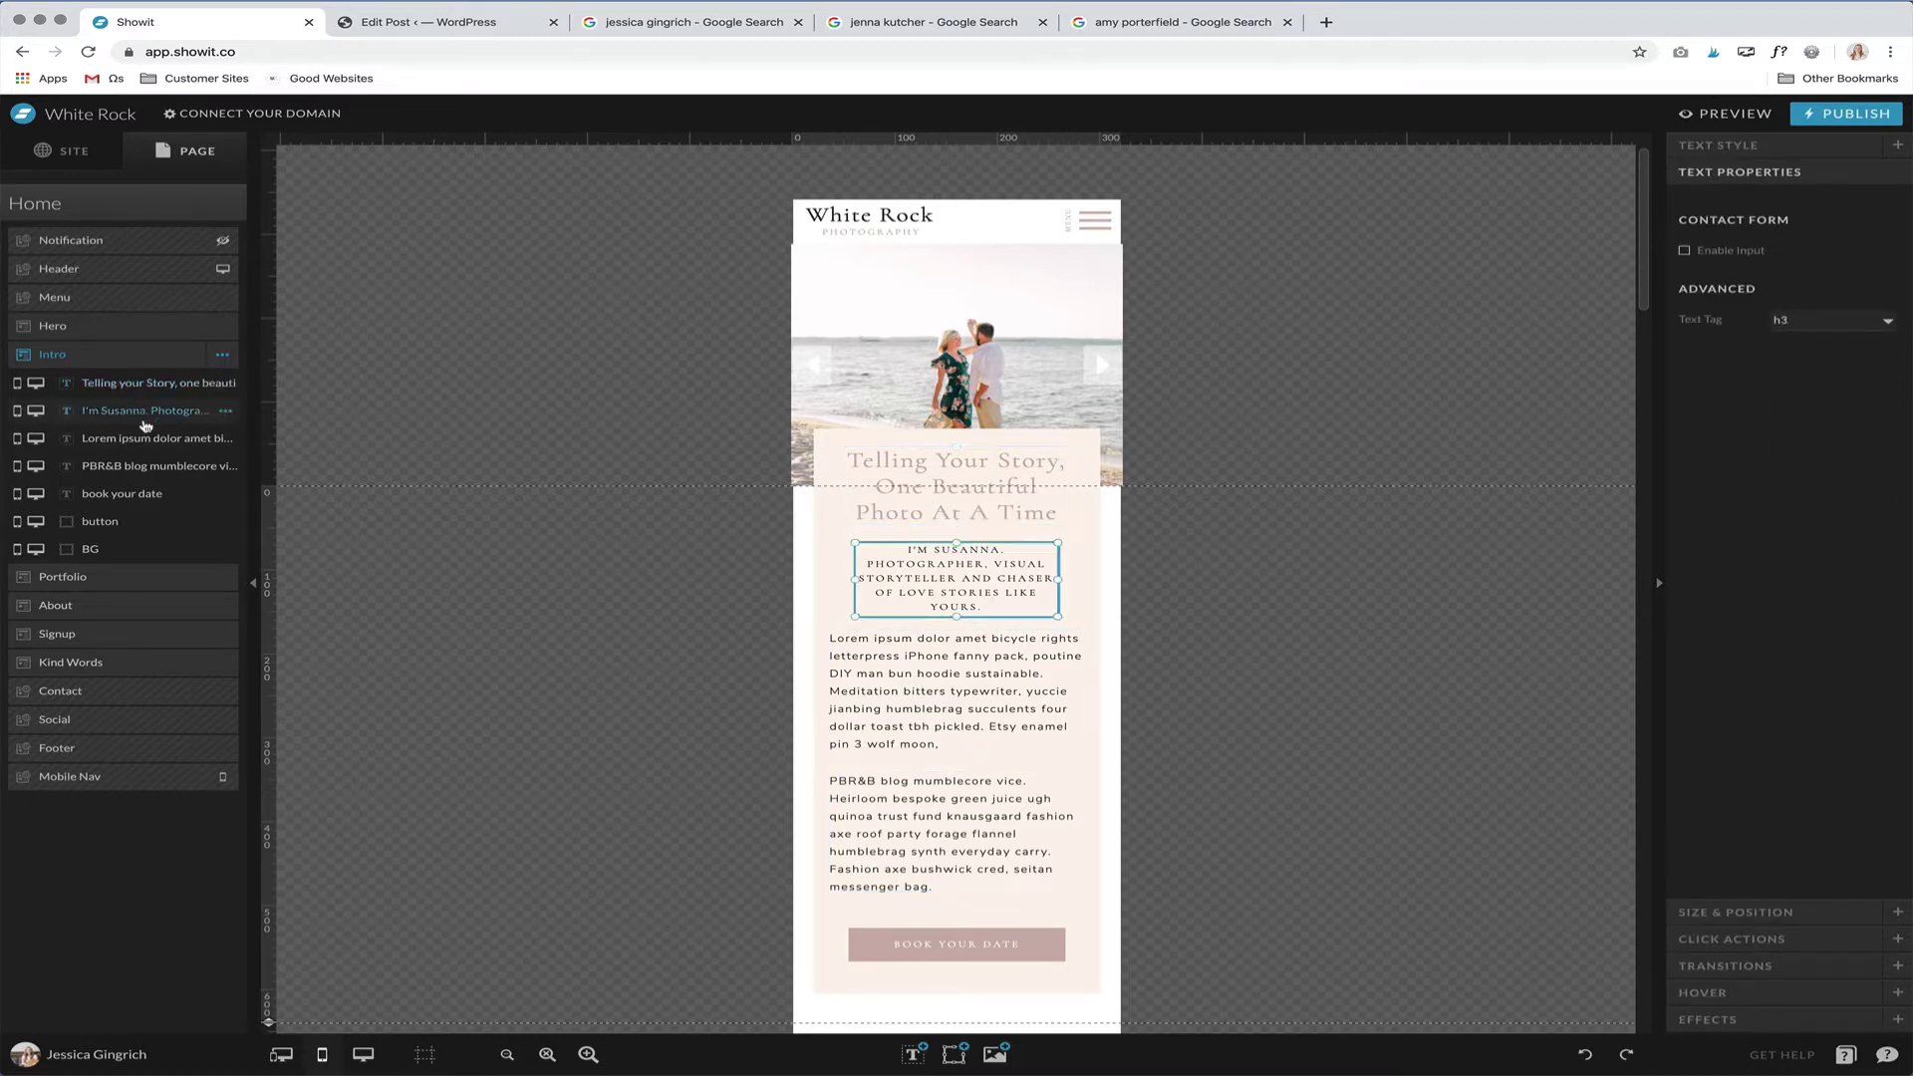
pyautogui.click(145, 466)
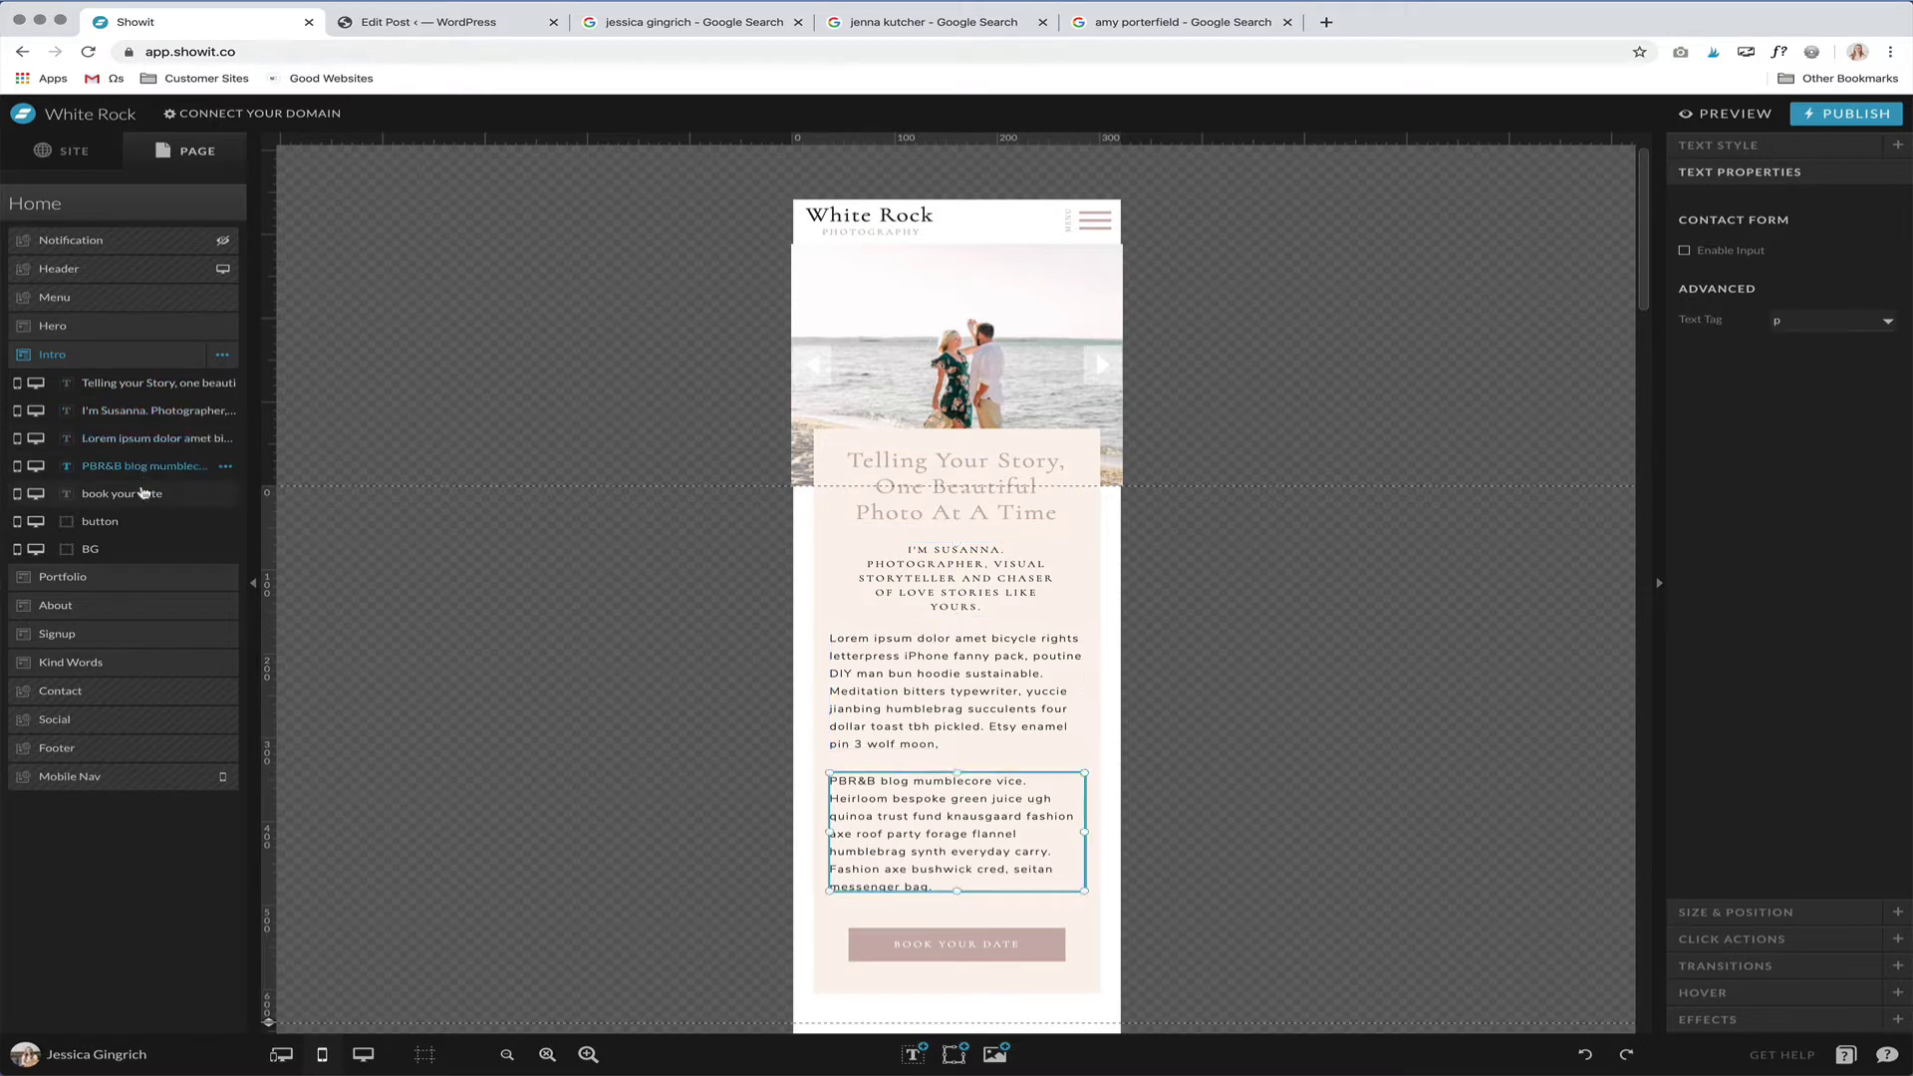
pyautogui.click(143, 492)
pyautogui.click(128, 522)
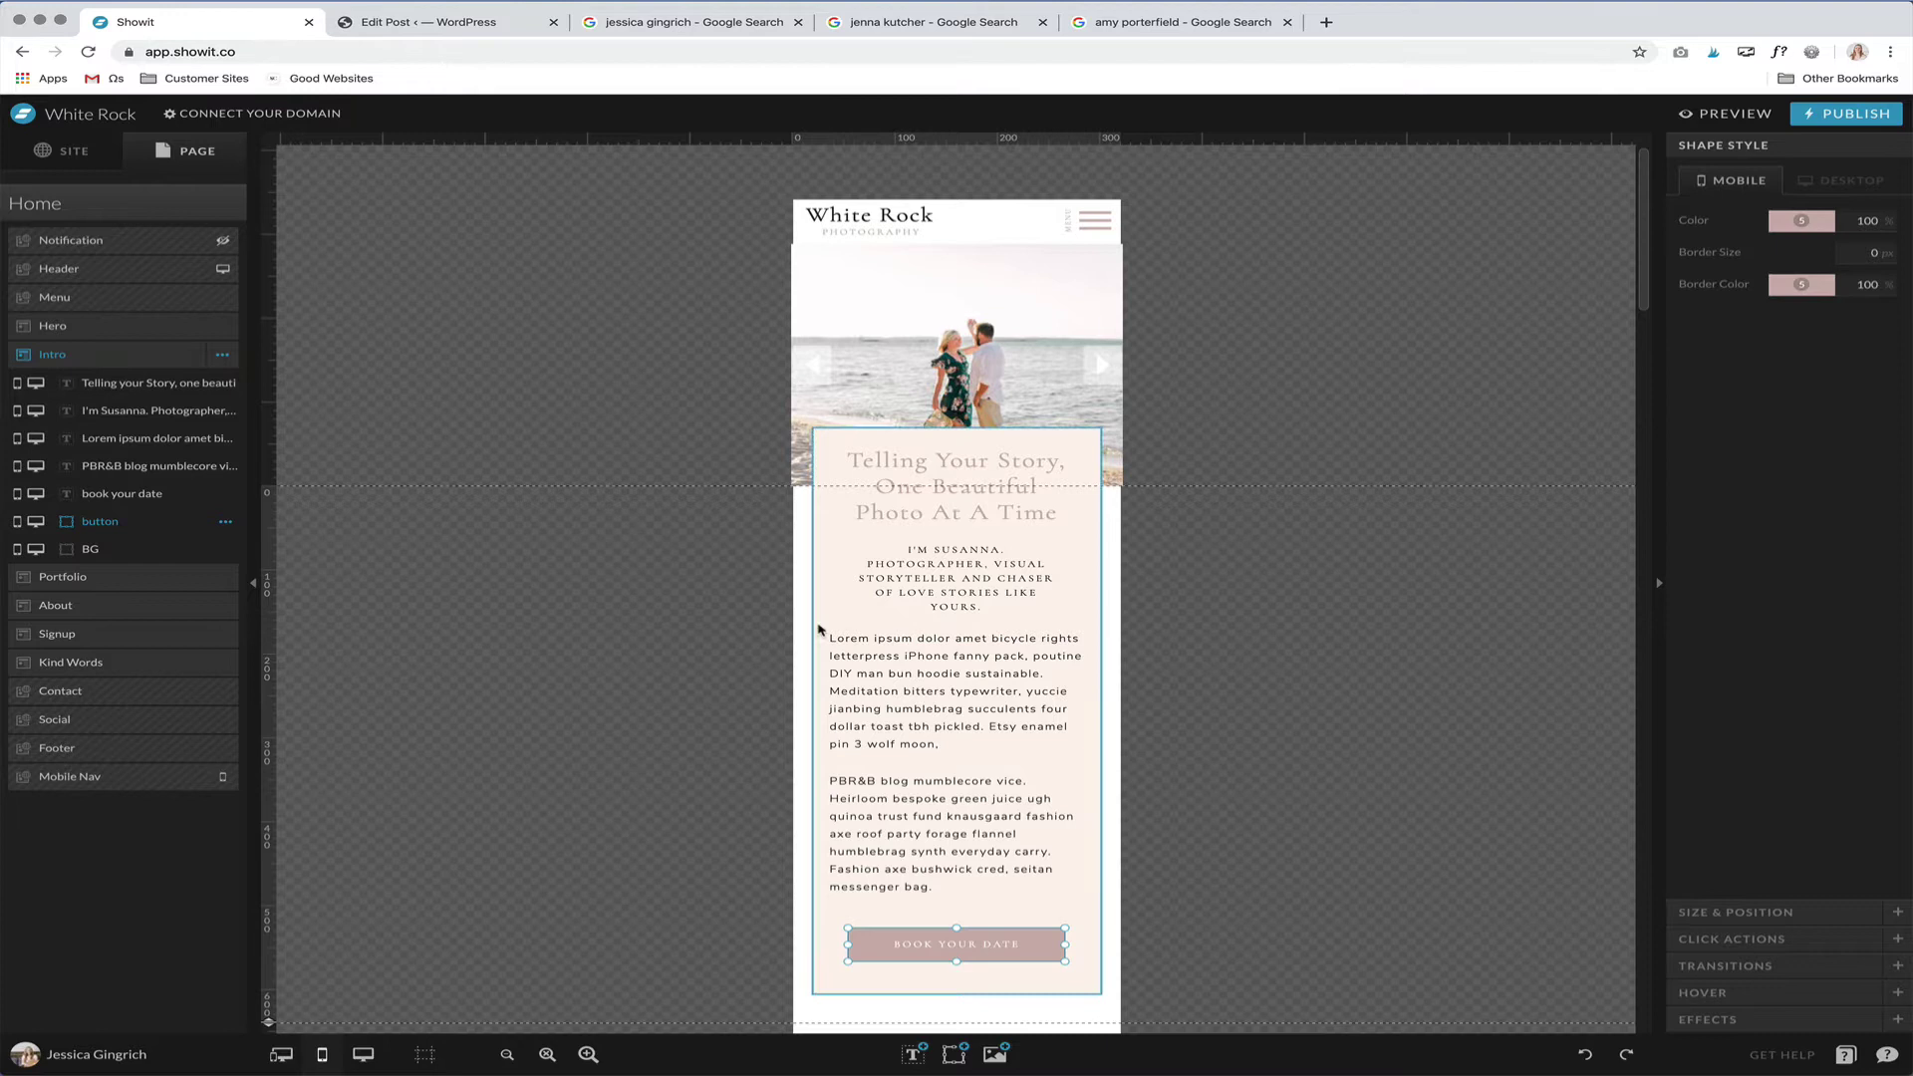
# - Move the engagement photo and ENGAGEMENTS caption layers up under The Portfolio heading
pyautogui.scroll(-3, 897, 718)
pyautogui.click(968, 844)
pyautogui.click(969, 845)
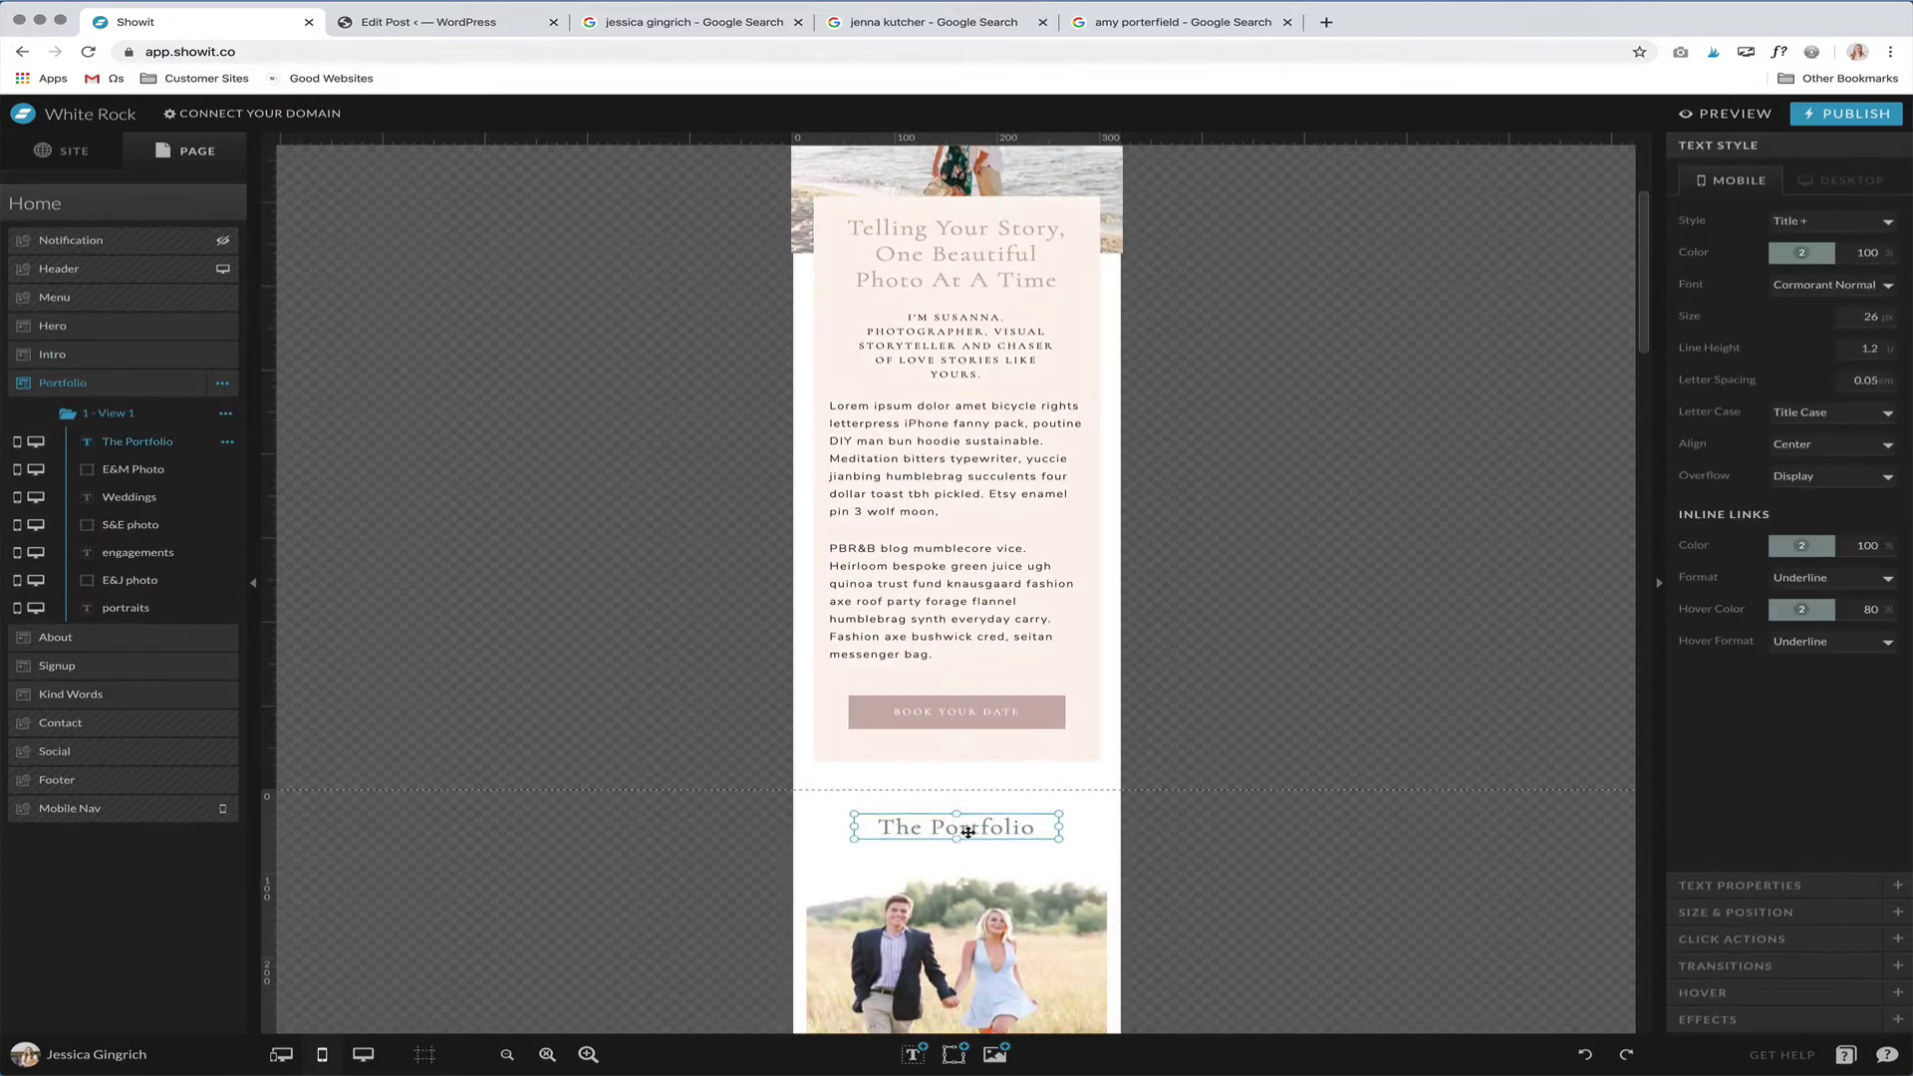
pyautogui.scroll(-2, 969, 842)
pyautogui.click(969, 839)
pyautogui.scroll(-1, 1122, 886)
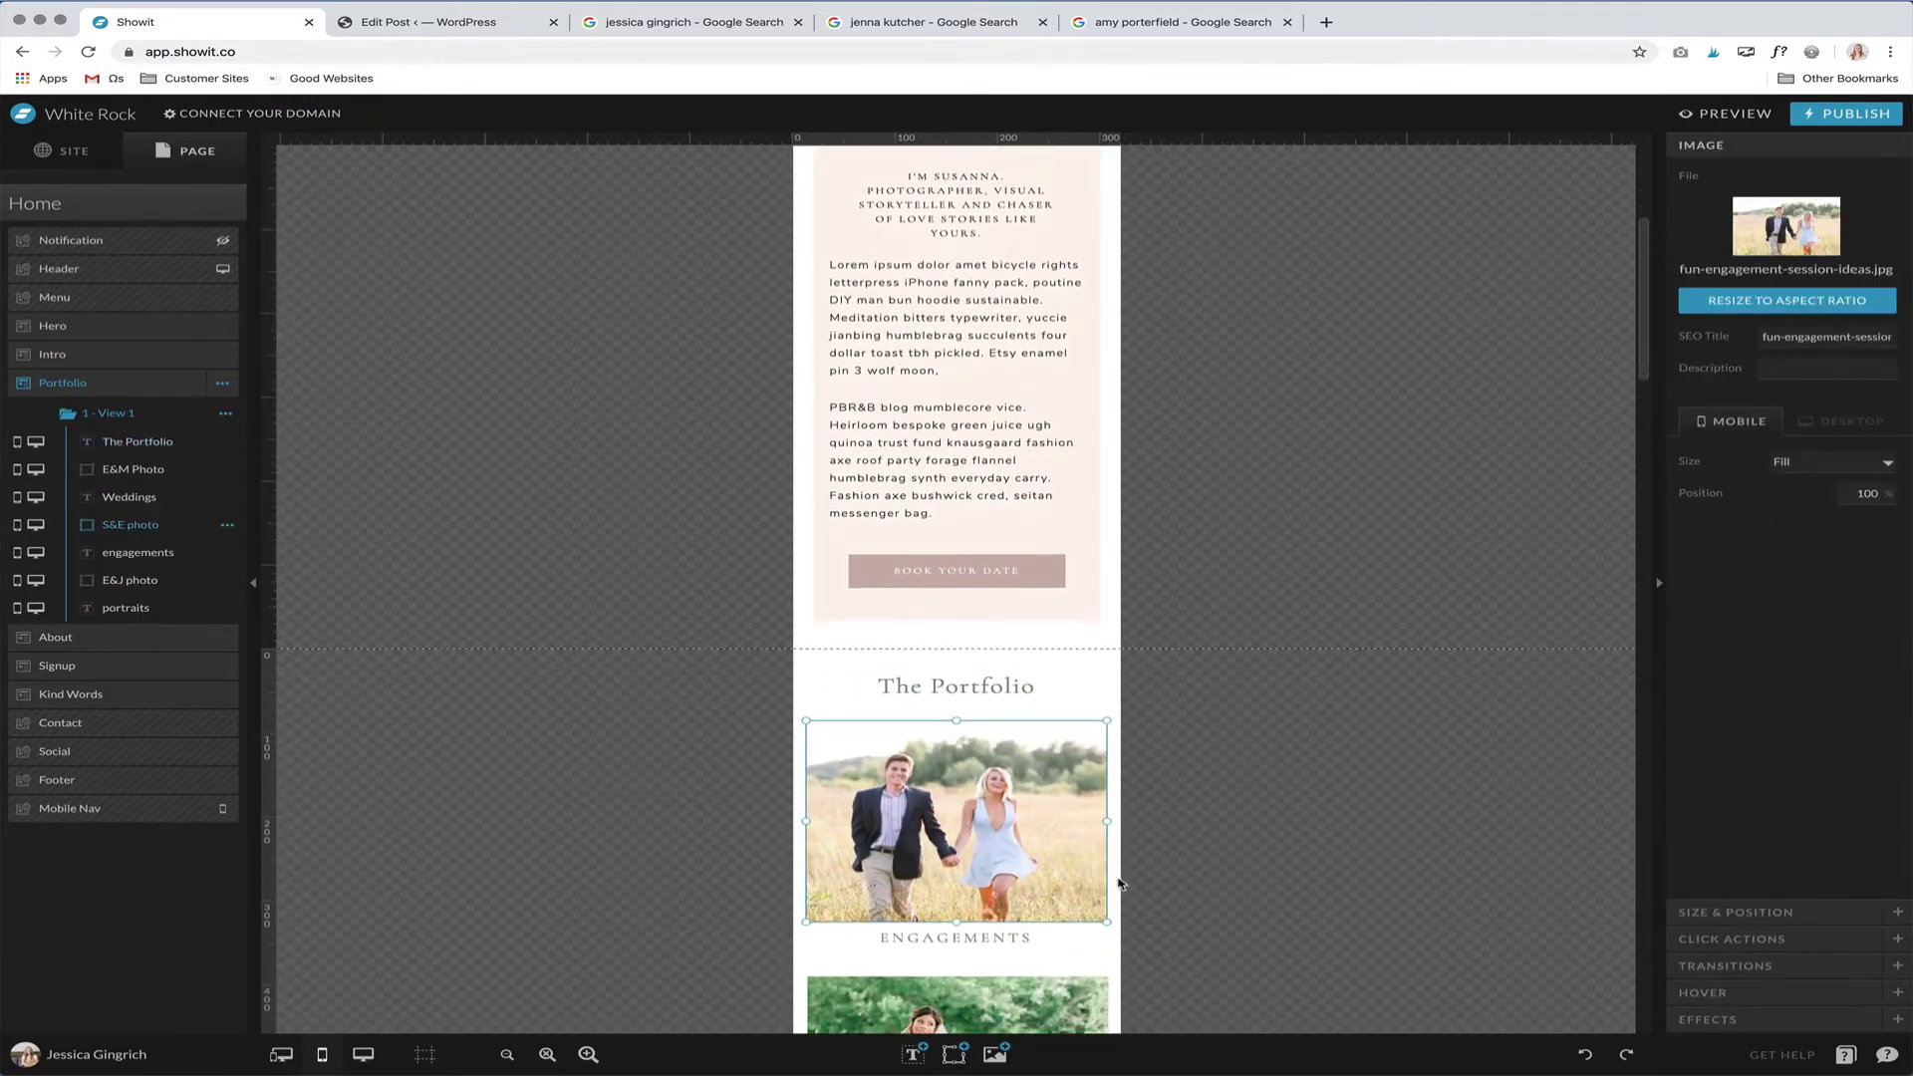
pyautogui.moveTo(129, 526); pyautogui.dragTo(151, 470)
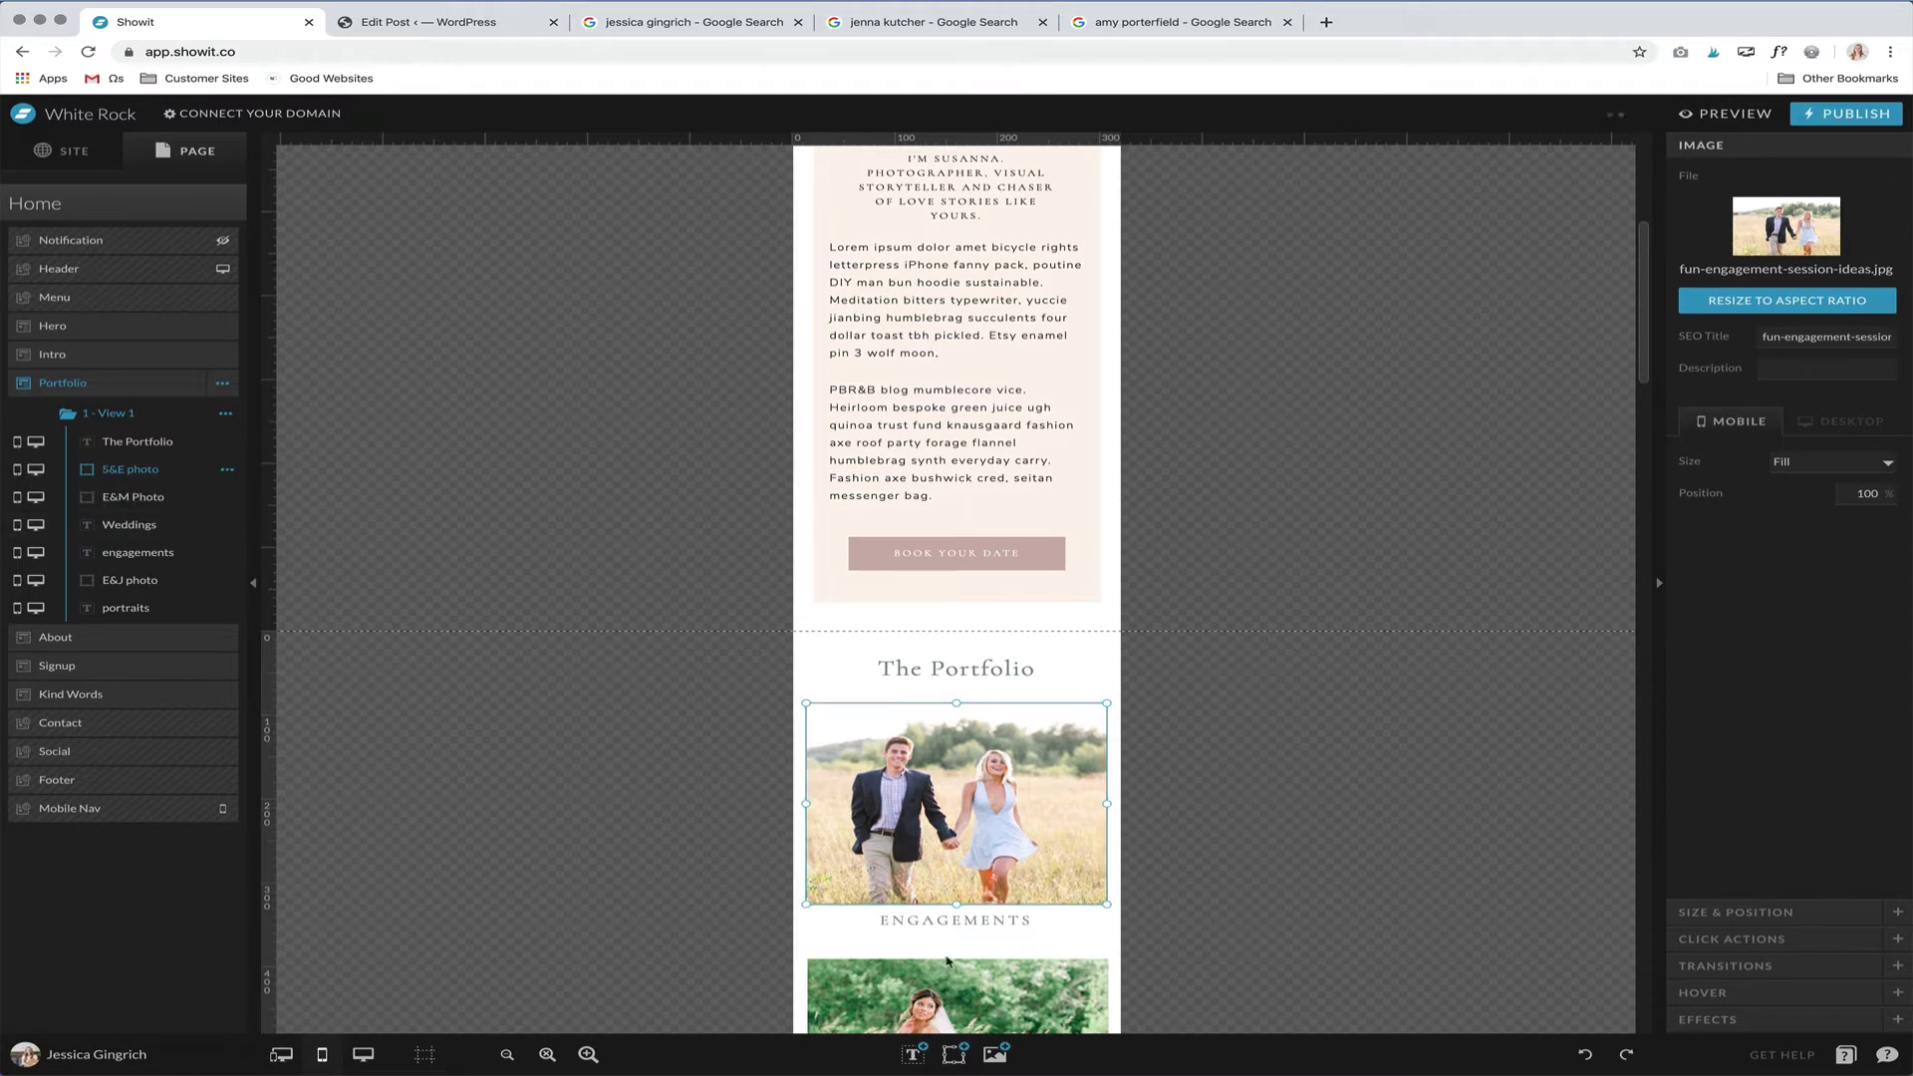
pyautogui.click(110, 551)
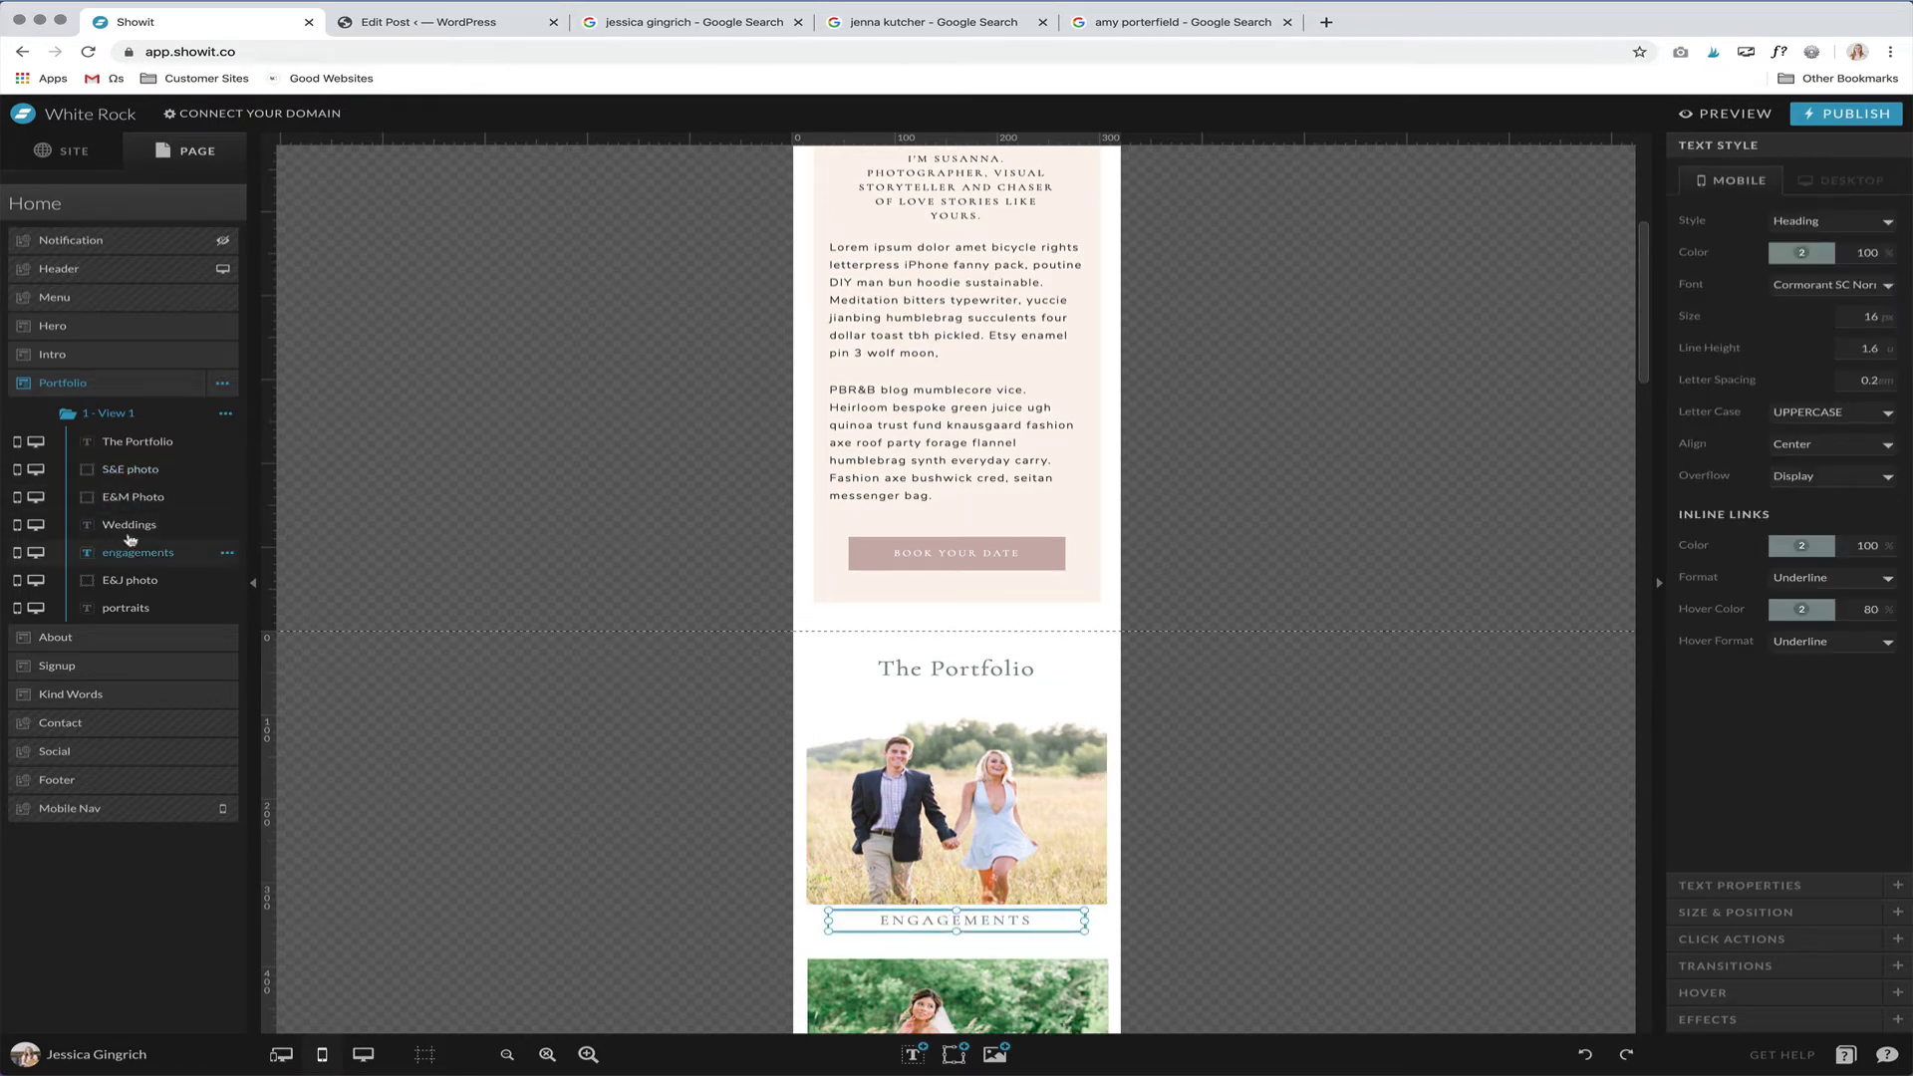
pyautogui.moveTo(128, 552); pyautogui.dragTo(165, 493)
# - Review the wedding photo, WEDDINGS caption and PORTRAITS caption layers in the Portfolio order
pyautogui.scroll(-2, 1063, 775)
pyautogui.click(996, 842)
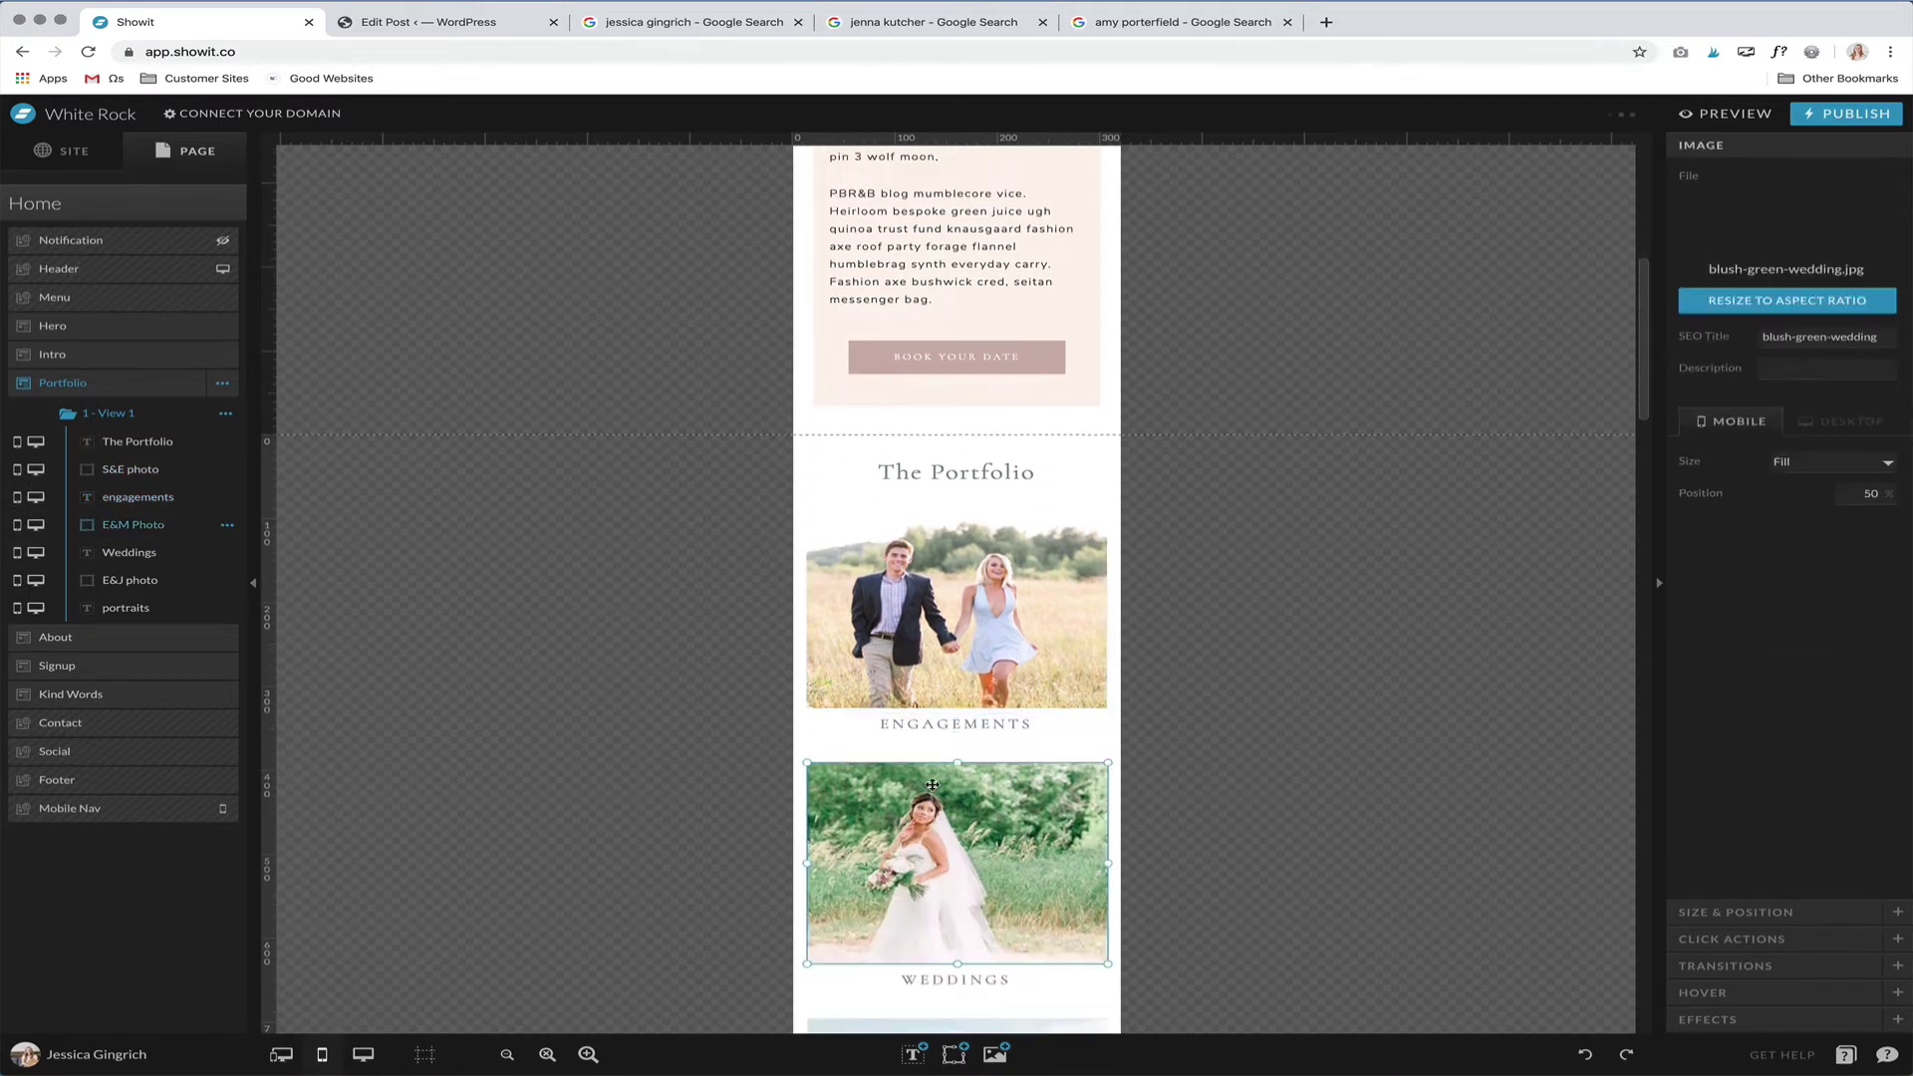
pyautogui.scroll(-3, 936, 826)
pyautogui.click(936, 828)
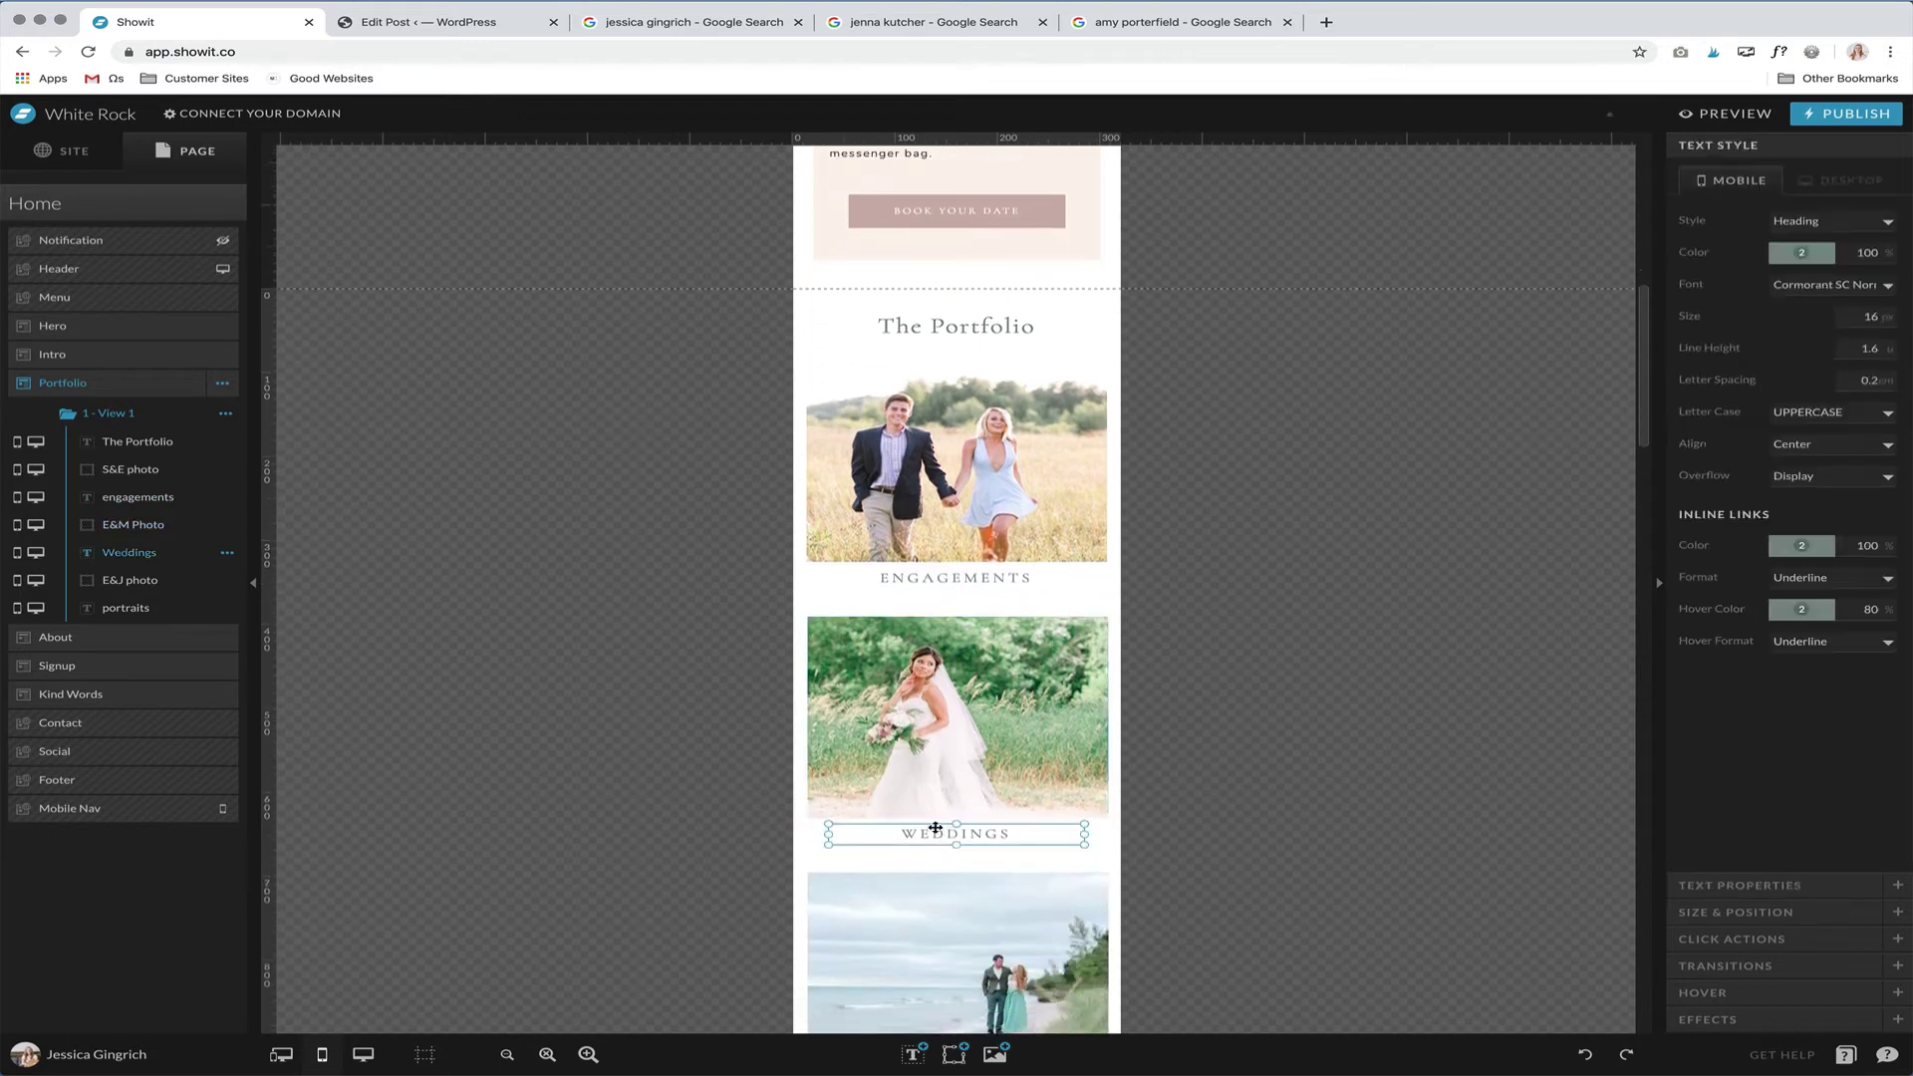
pyautogui.scroll(-4, 909, 846)
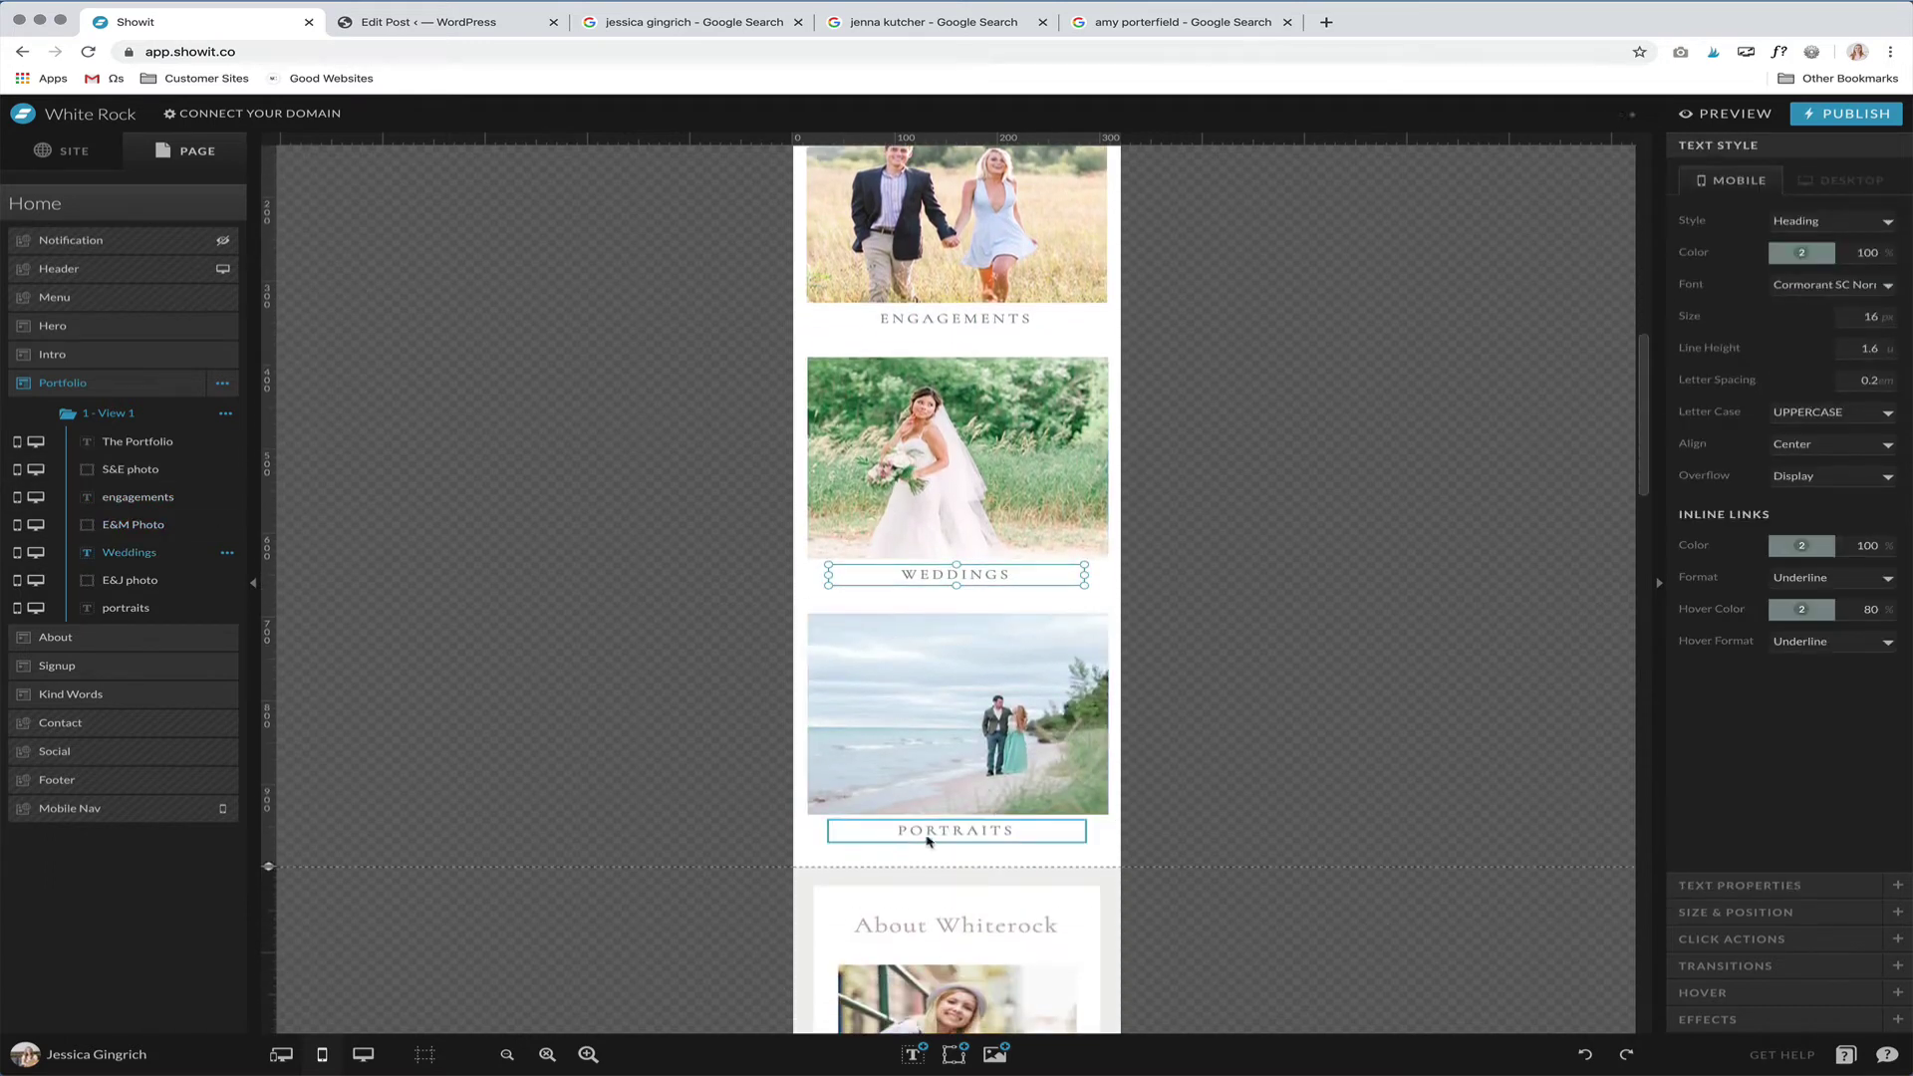
pyautogui.click(923, 840)
pyautogui.scroll(1, 1321, 626)
pyautogui.scroll(-6, 1320, 625)
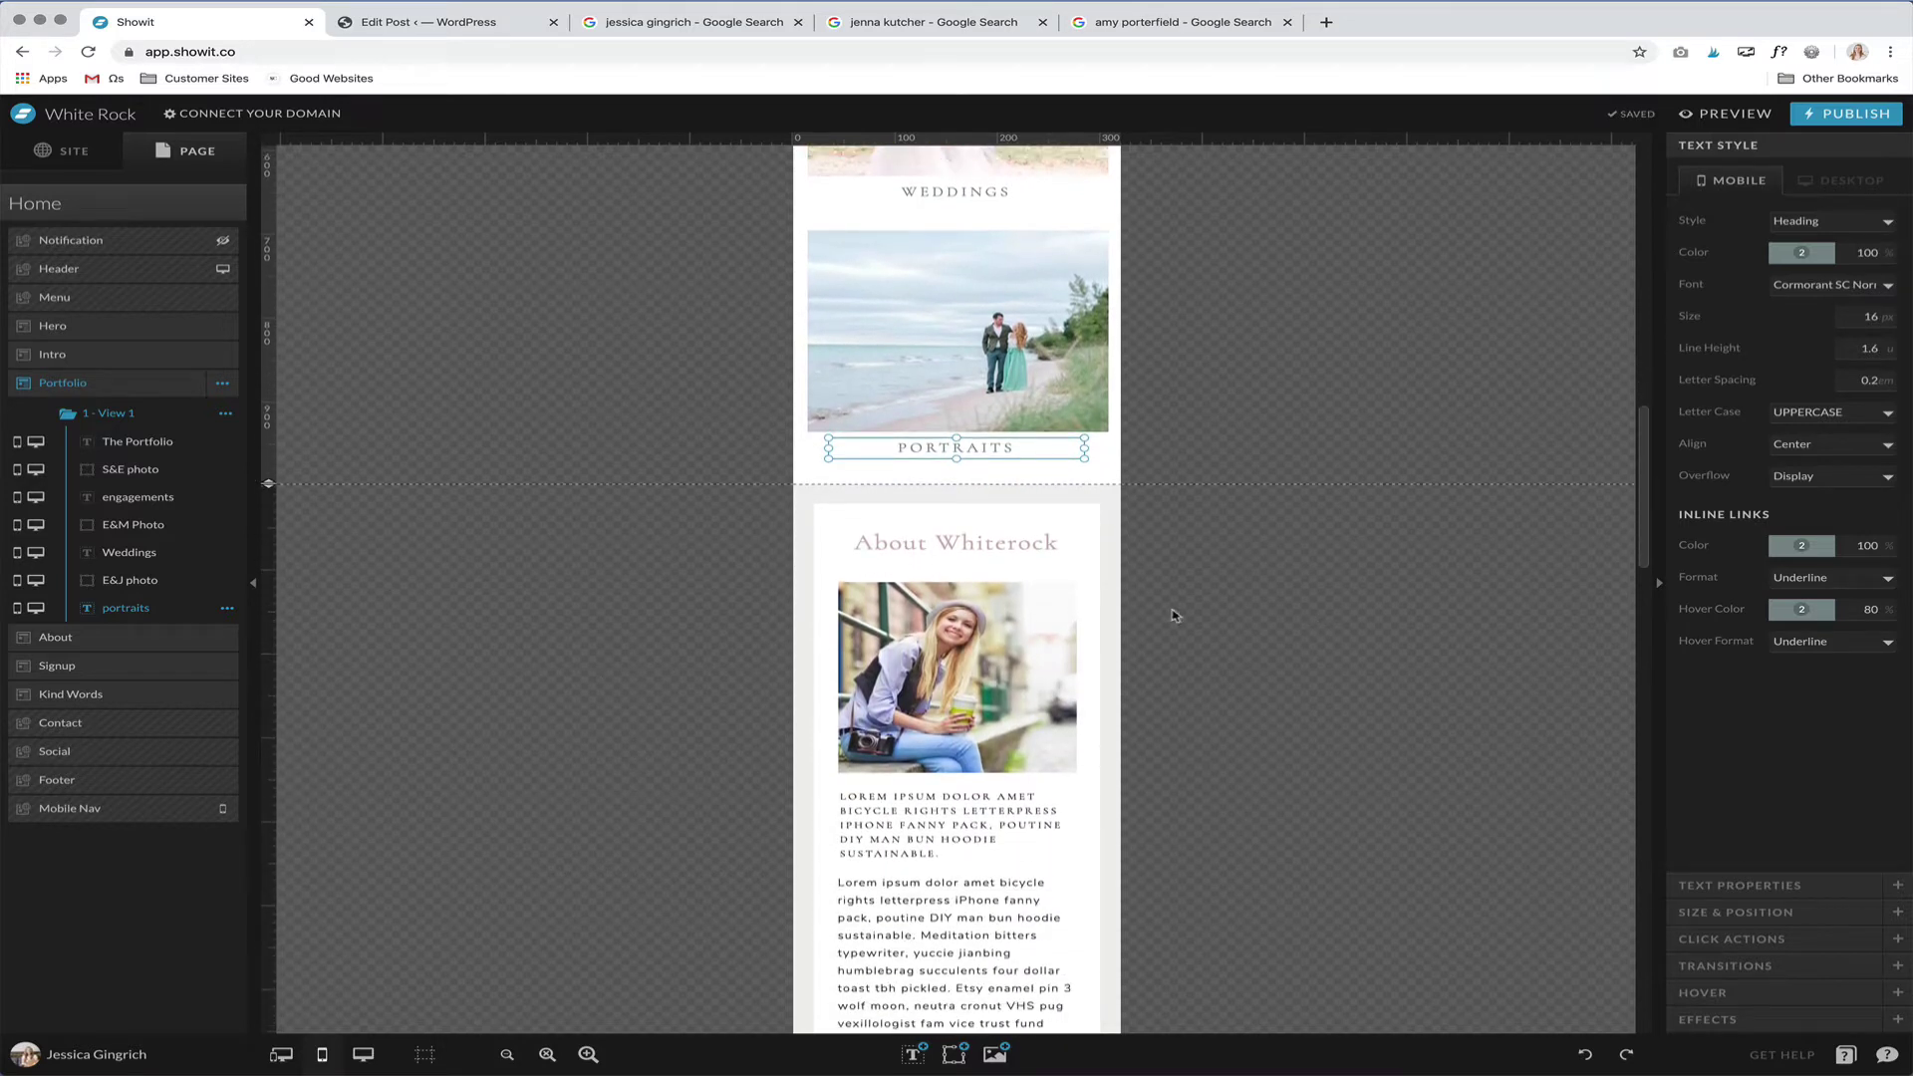
# - Place the woman's photo layer right after the About Whiterock heading and review the About text and button layers
pyautogui.click(1045, 555)
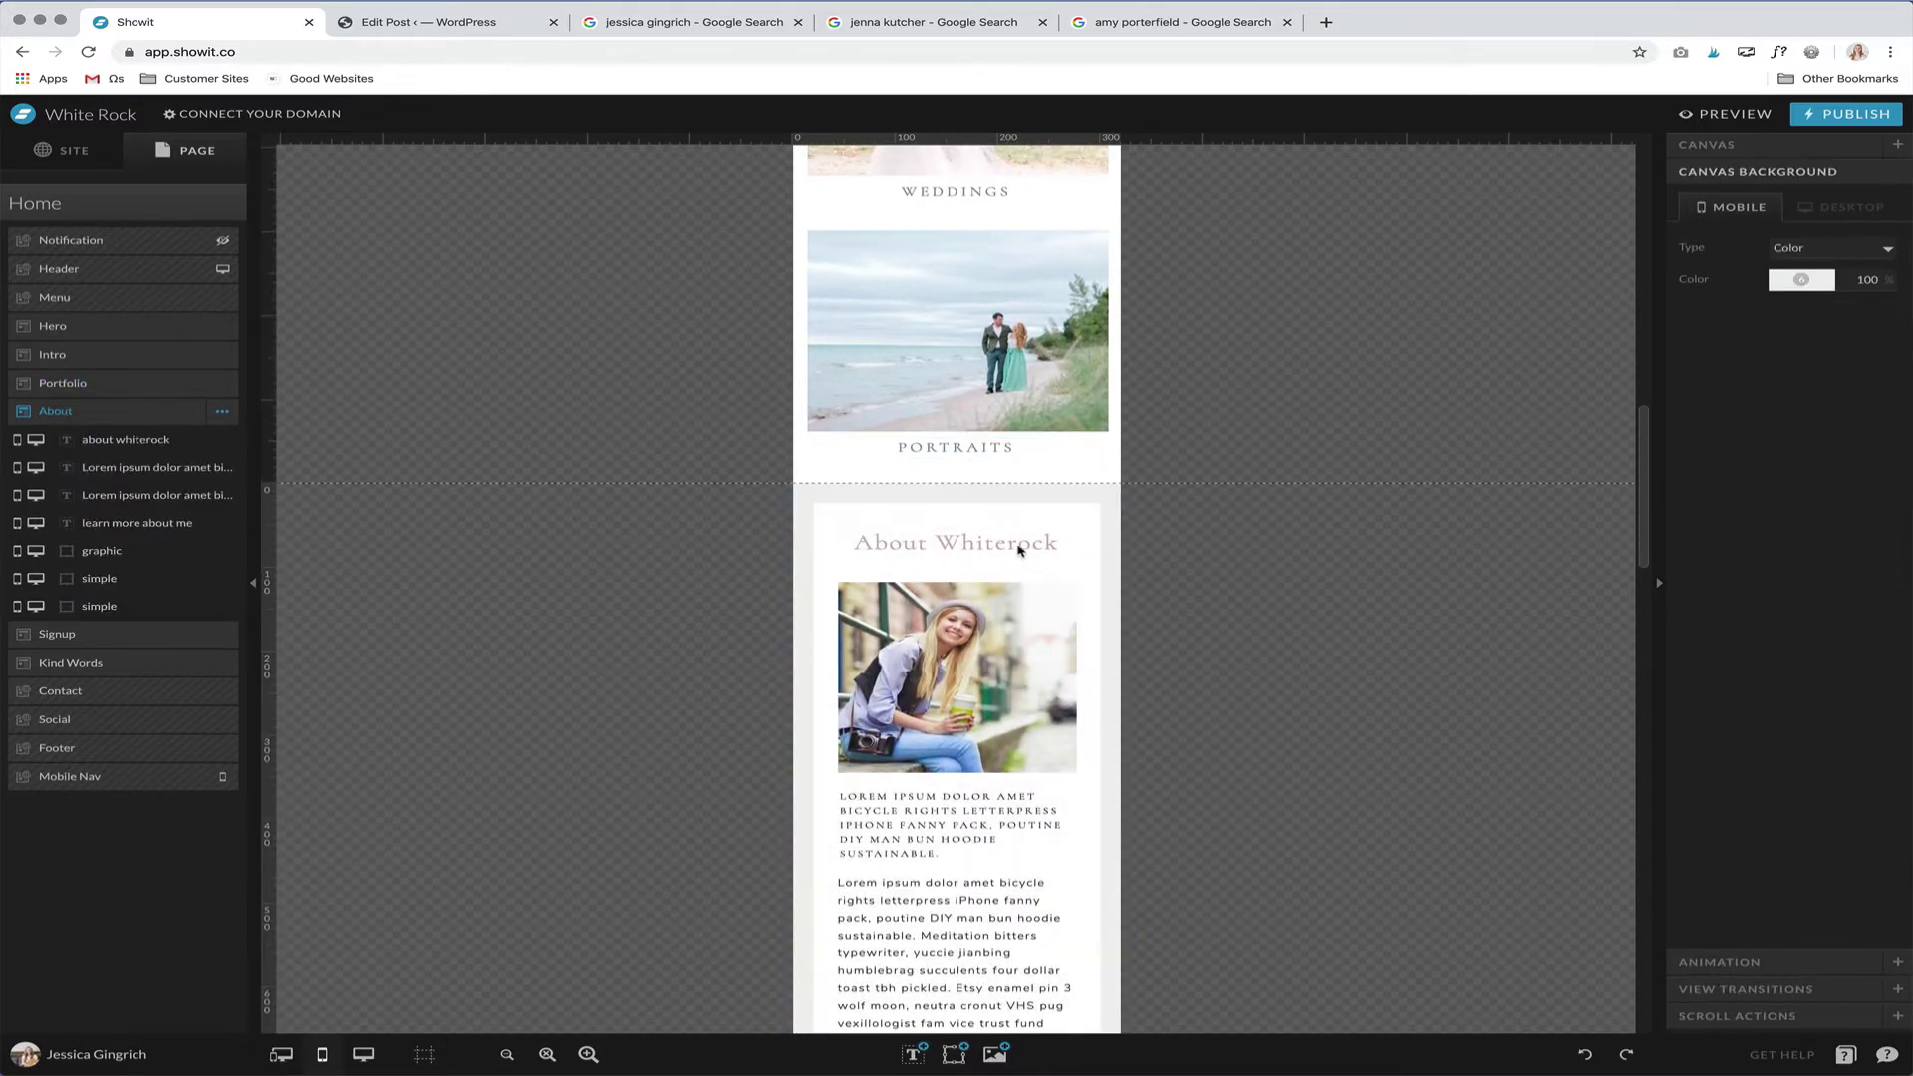
pyautogui.click(961, 656)
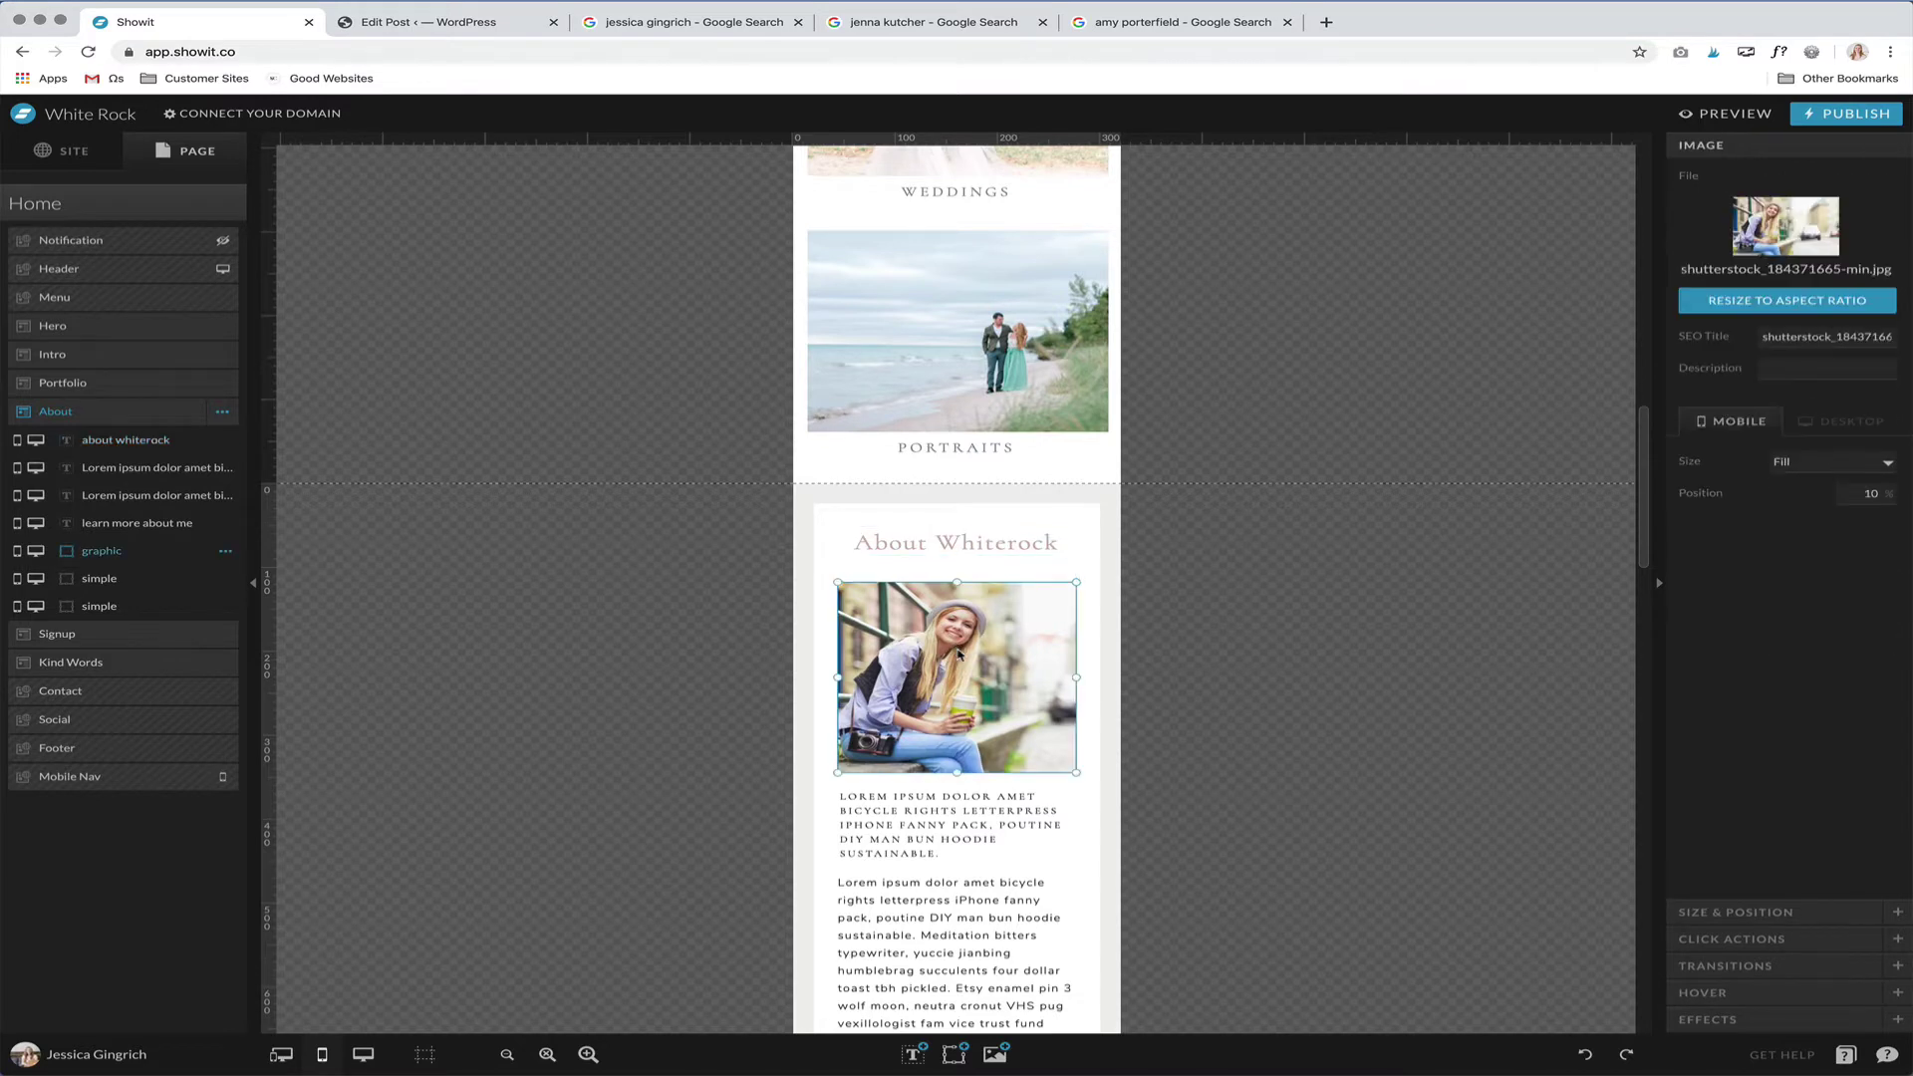
pyautogui.moveTo(140, 551); pyautogui.dragTo(171, 469)
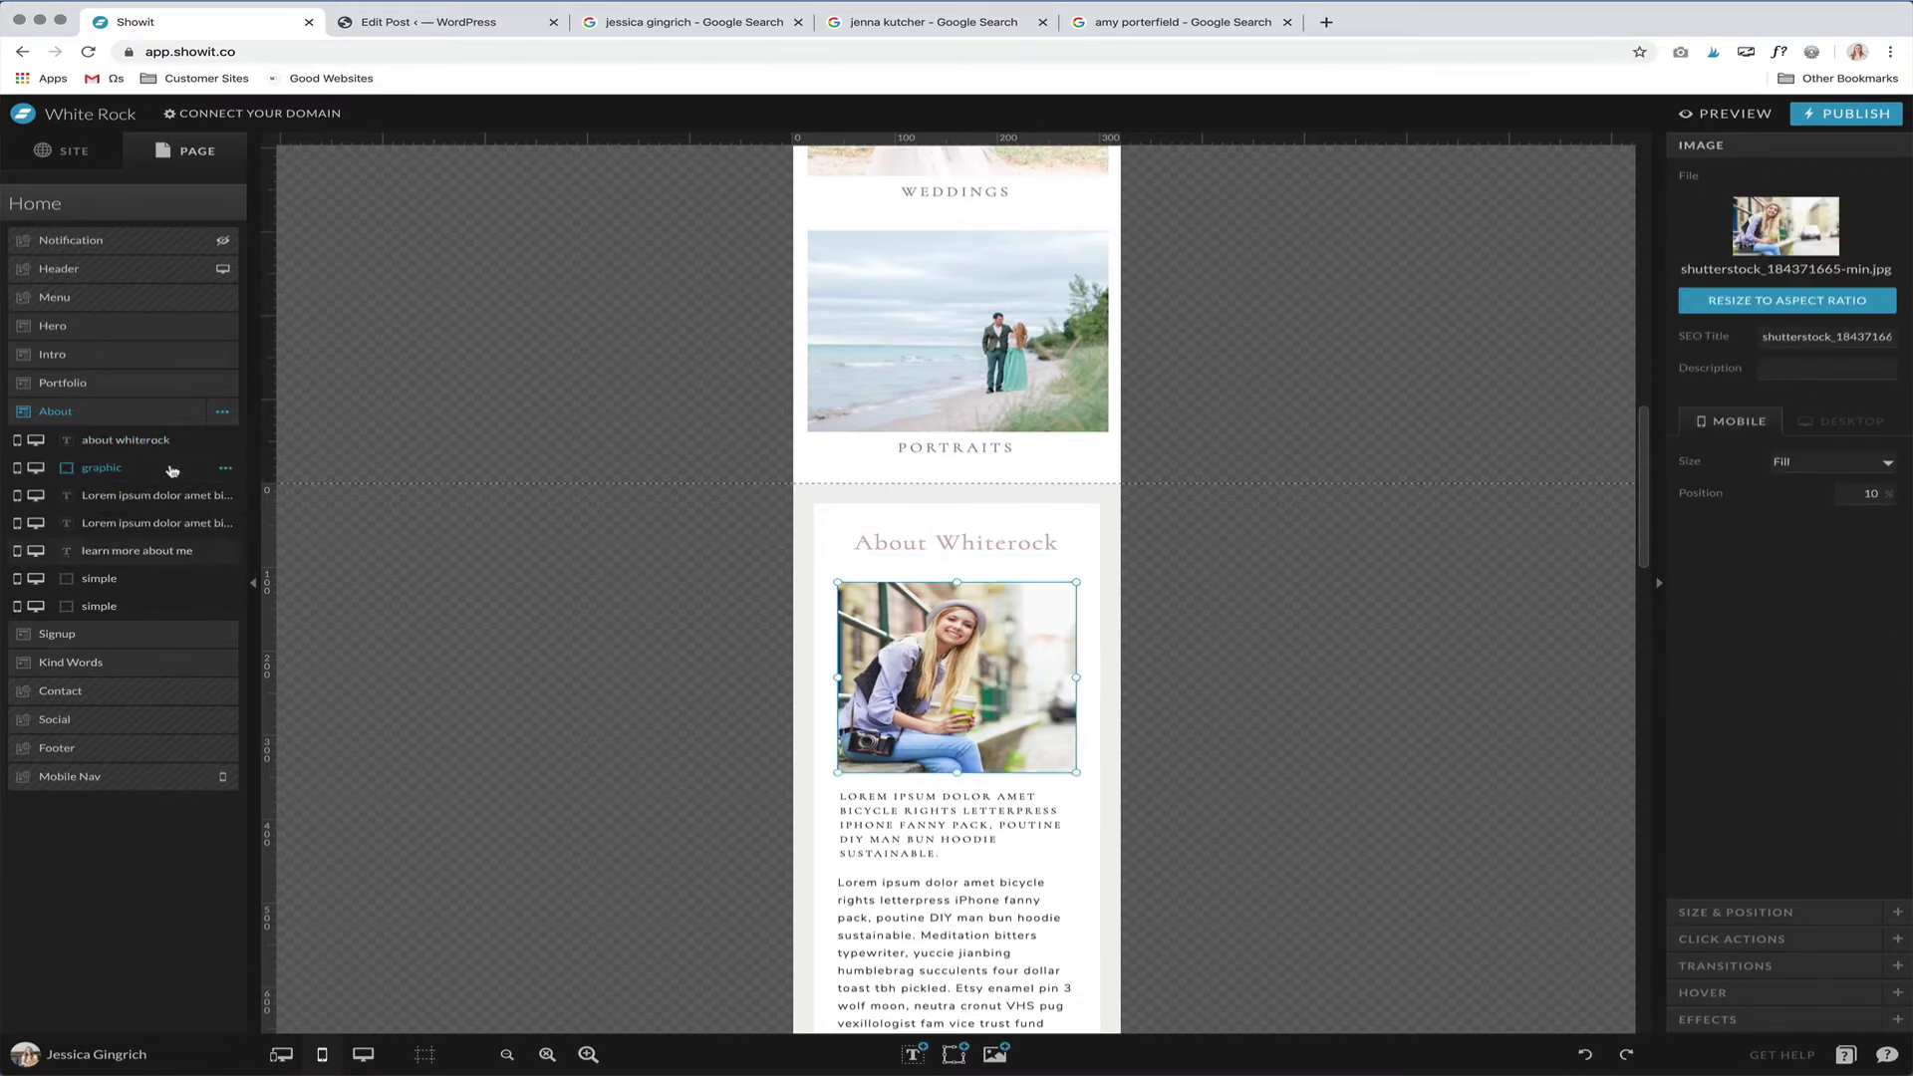
pyautogui.scroll(-2, 728, 769)
pyautogui.click(145, 496)
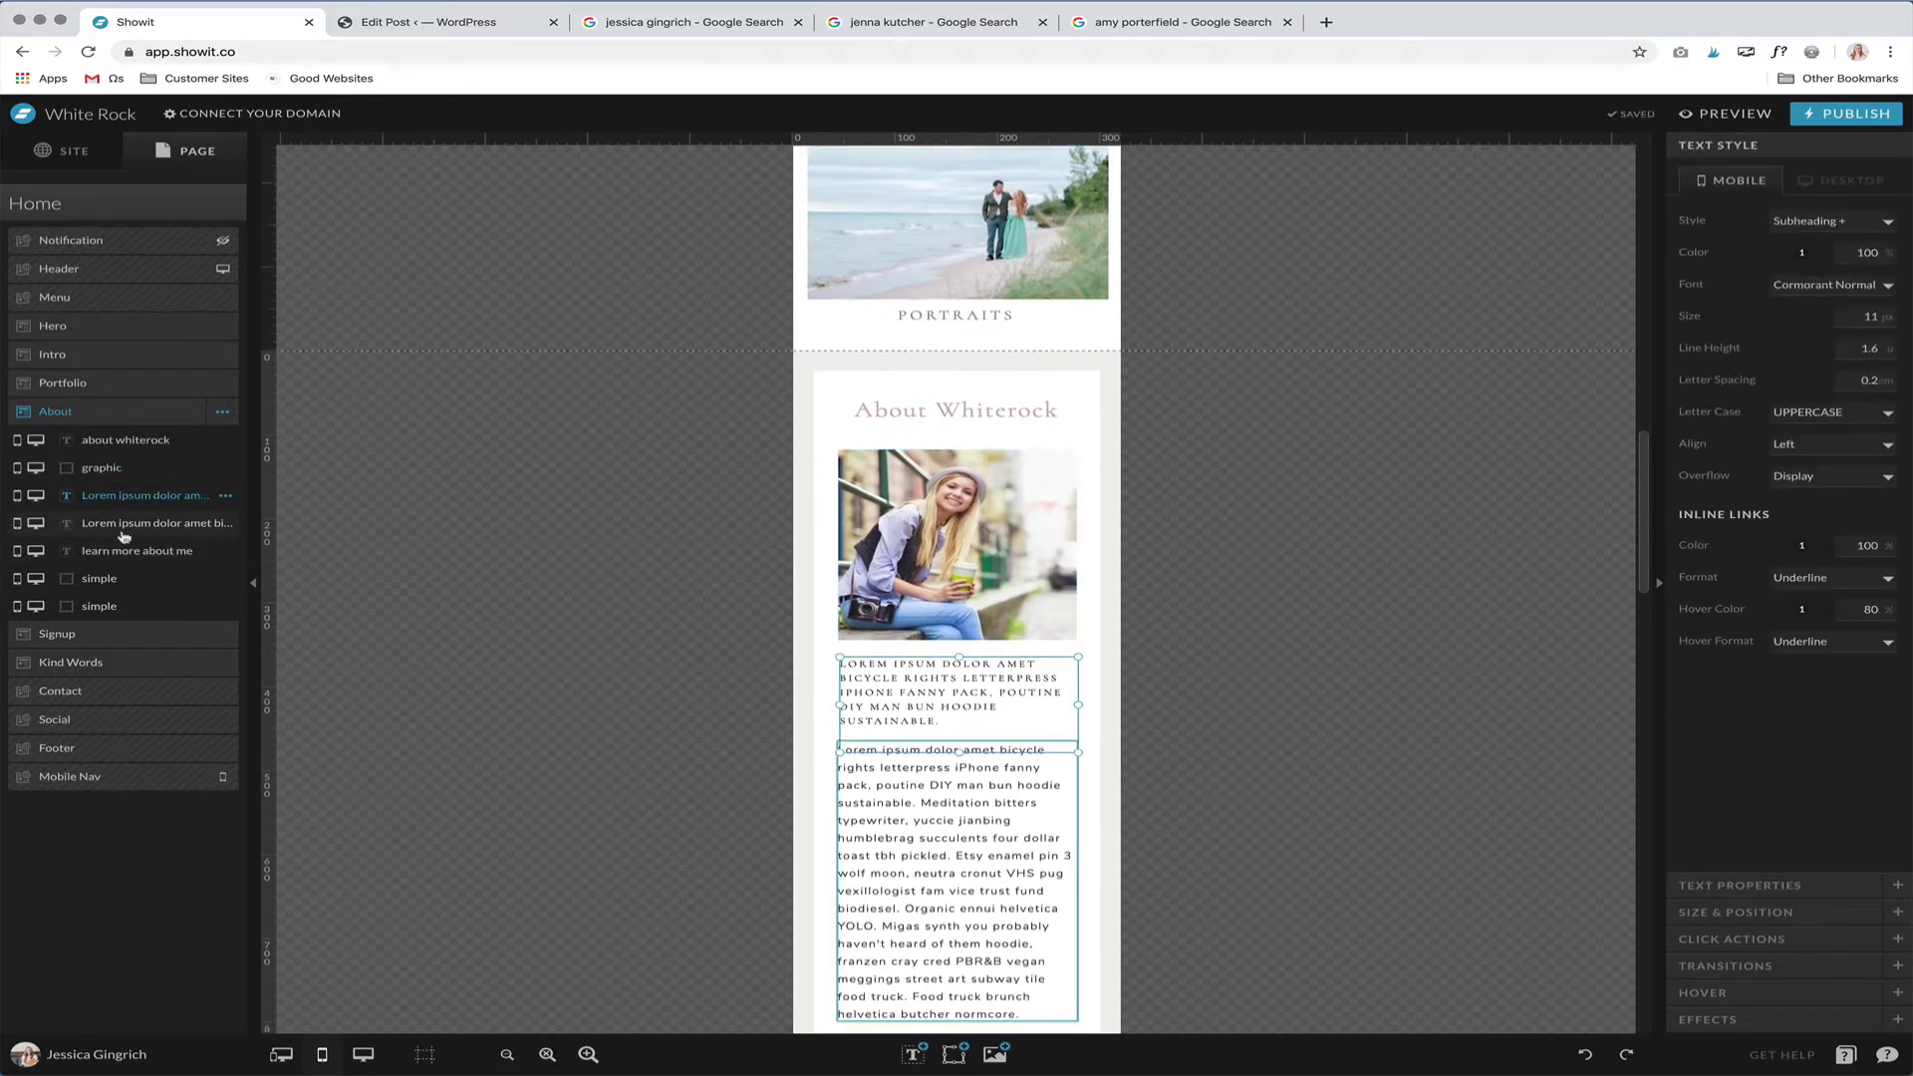
pyautogui.scroll(-4, 881, 828)
pyautogui.click(935, 824)
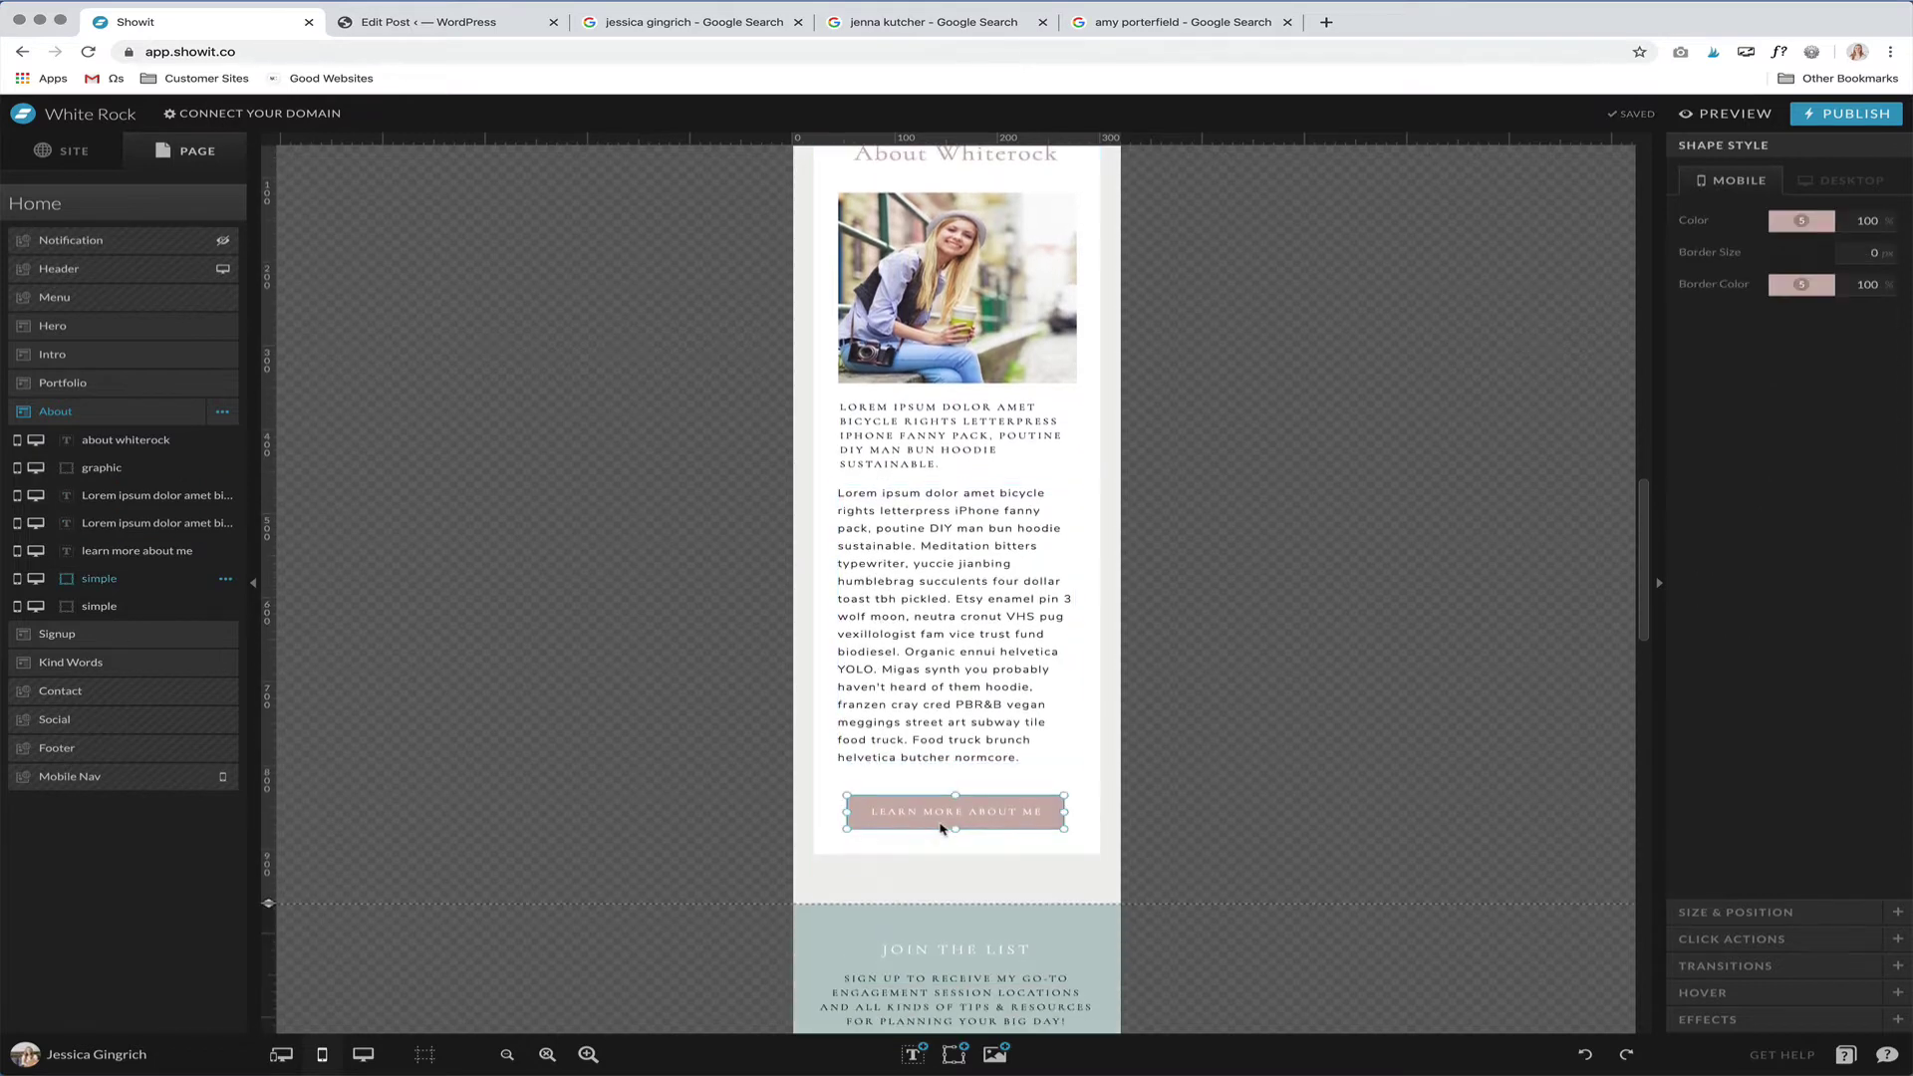
pyautogui.click(941, 813)
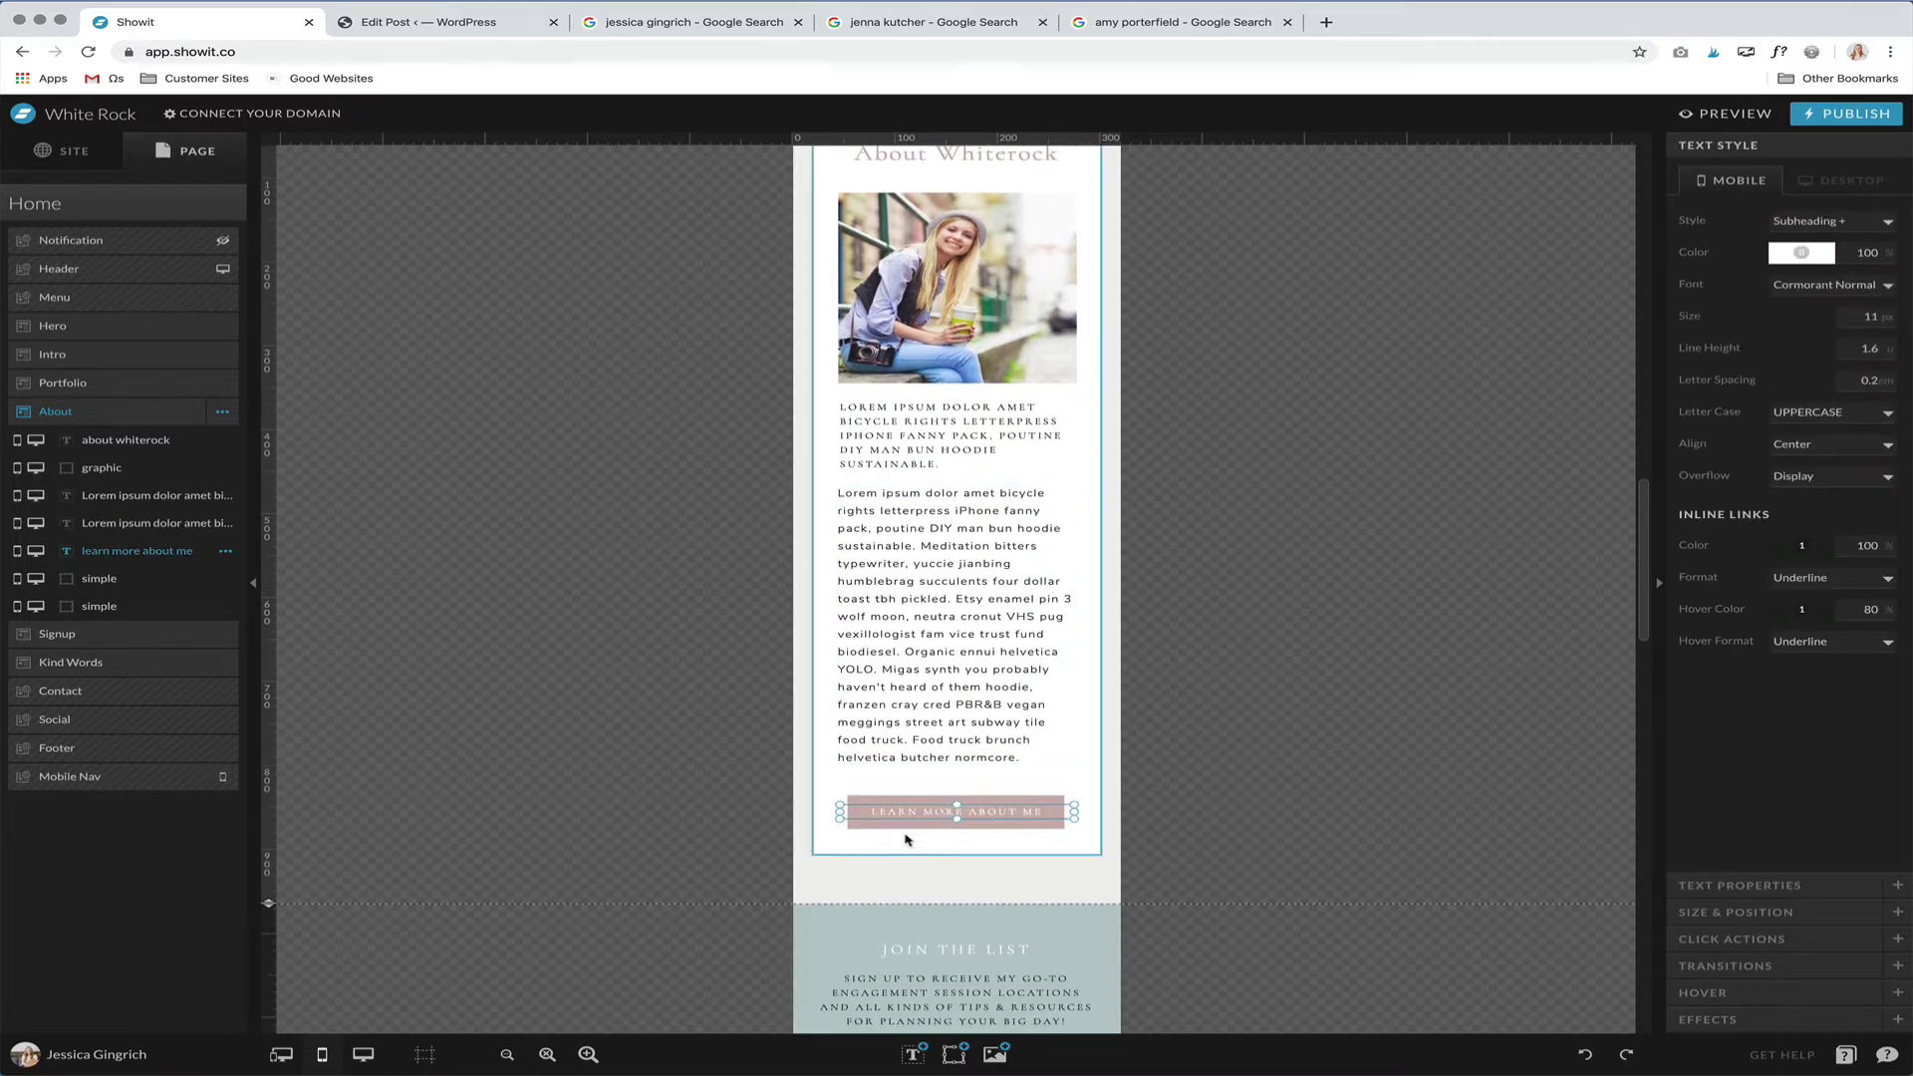
# - Review the Signup section styles: JOIN THE LIST heading, description text and name form field
pyautogui.click(907, 835)
pyautogui.scroll(-5, 906, 837)
pyautogui.click(909, 835)
pyautogui.click(980, 649)
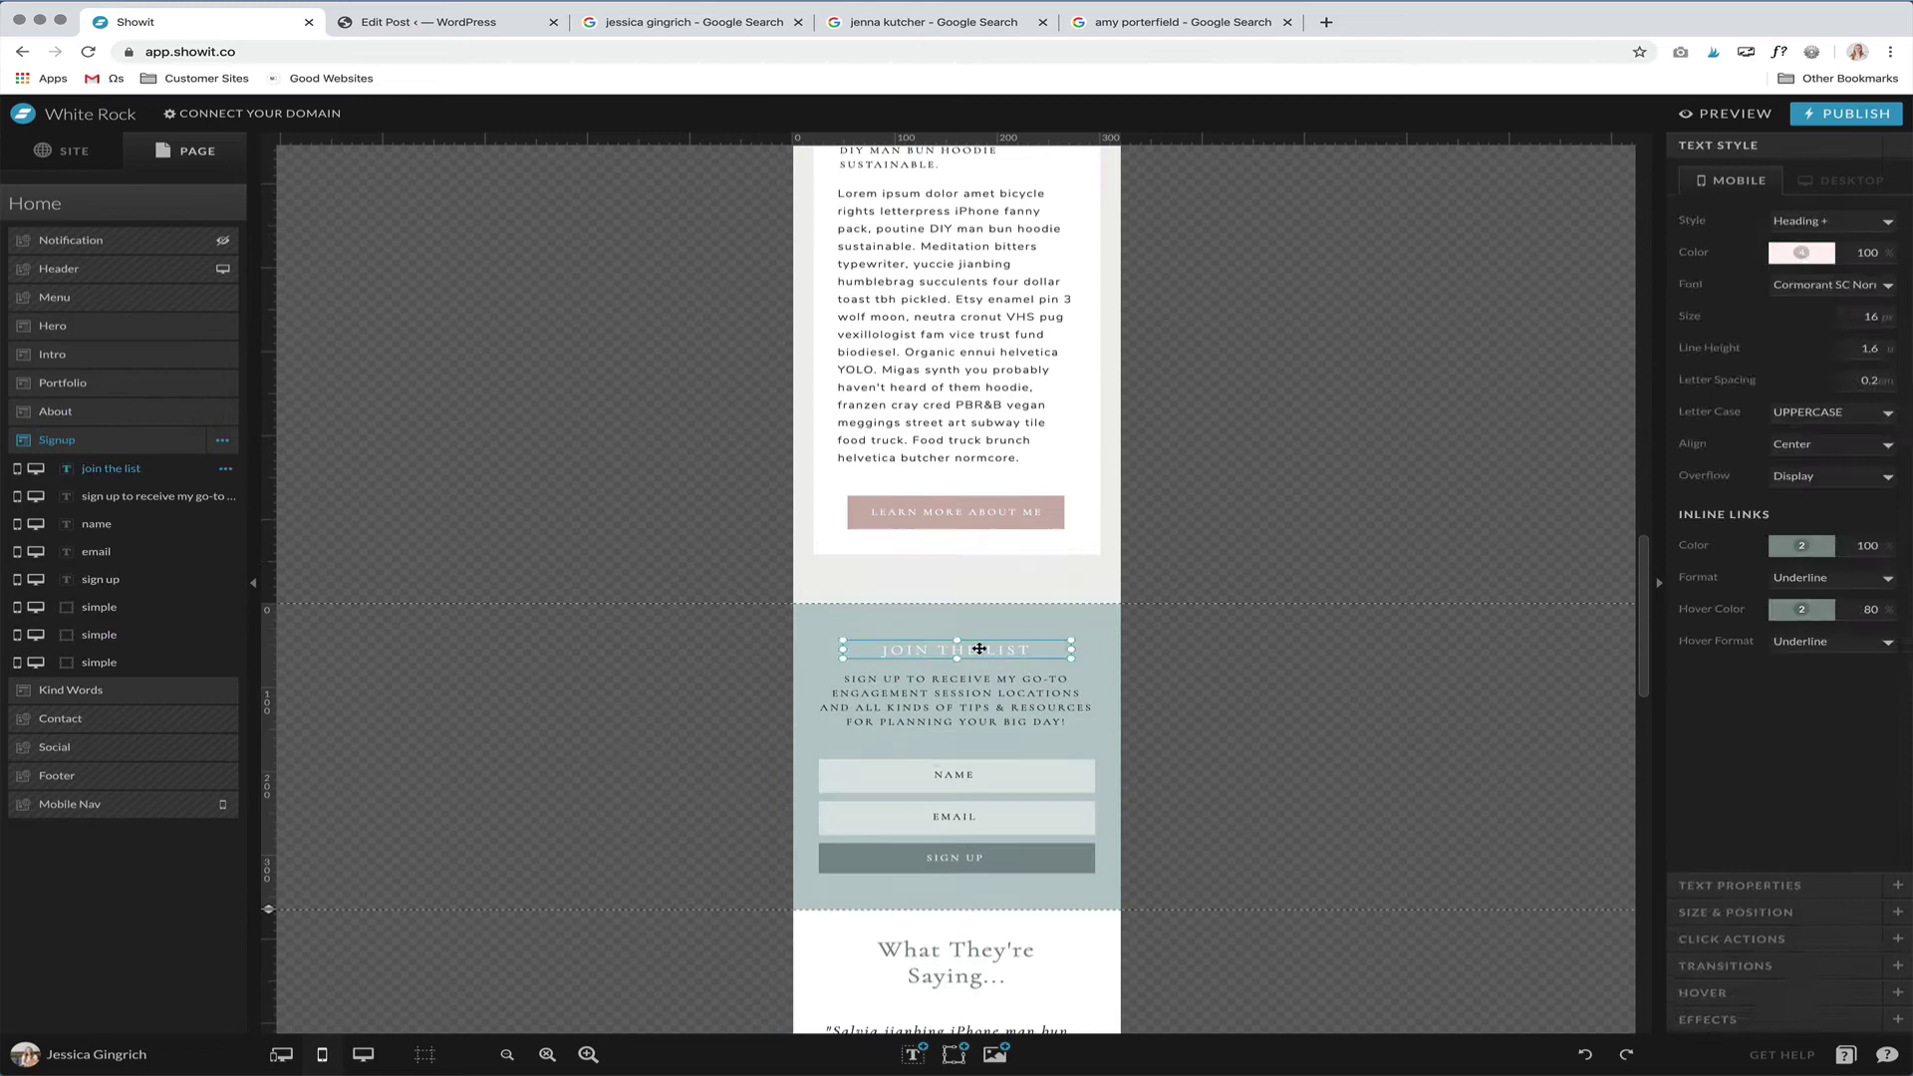
pyautogui.click(128, 496)
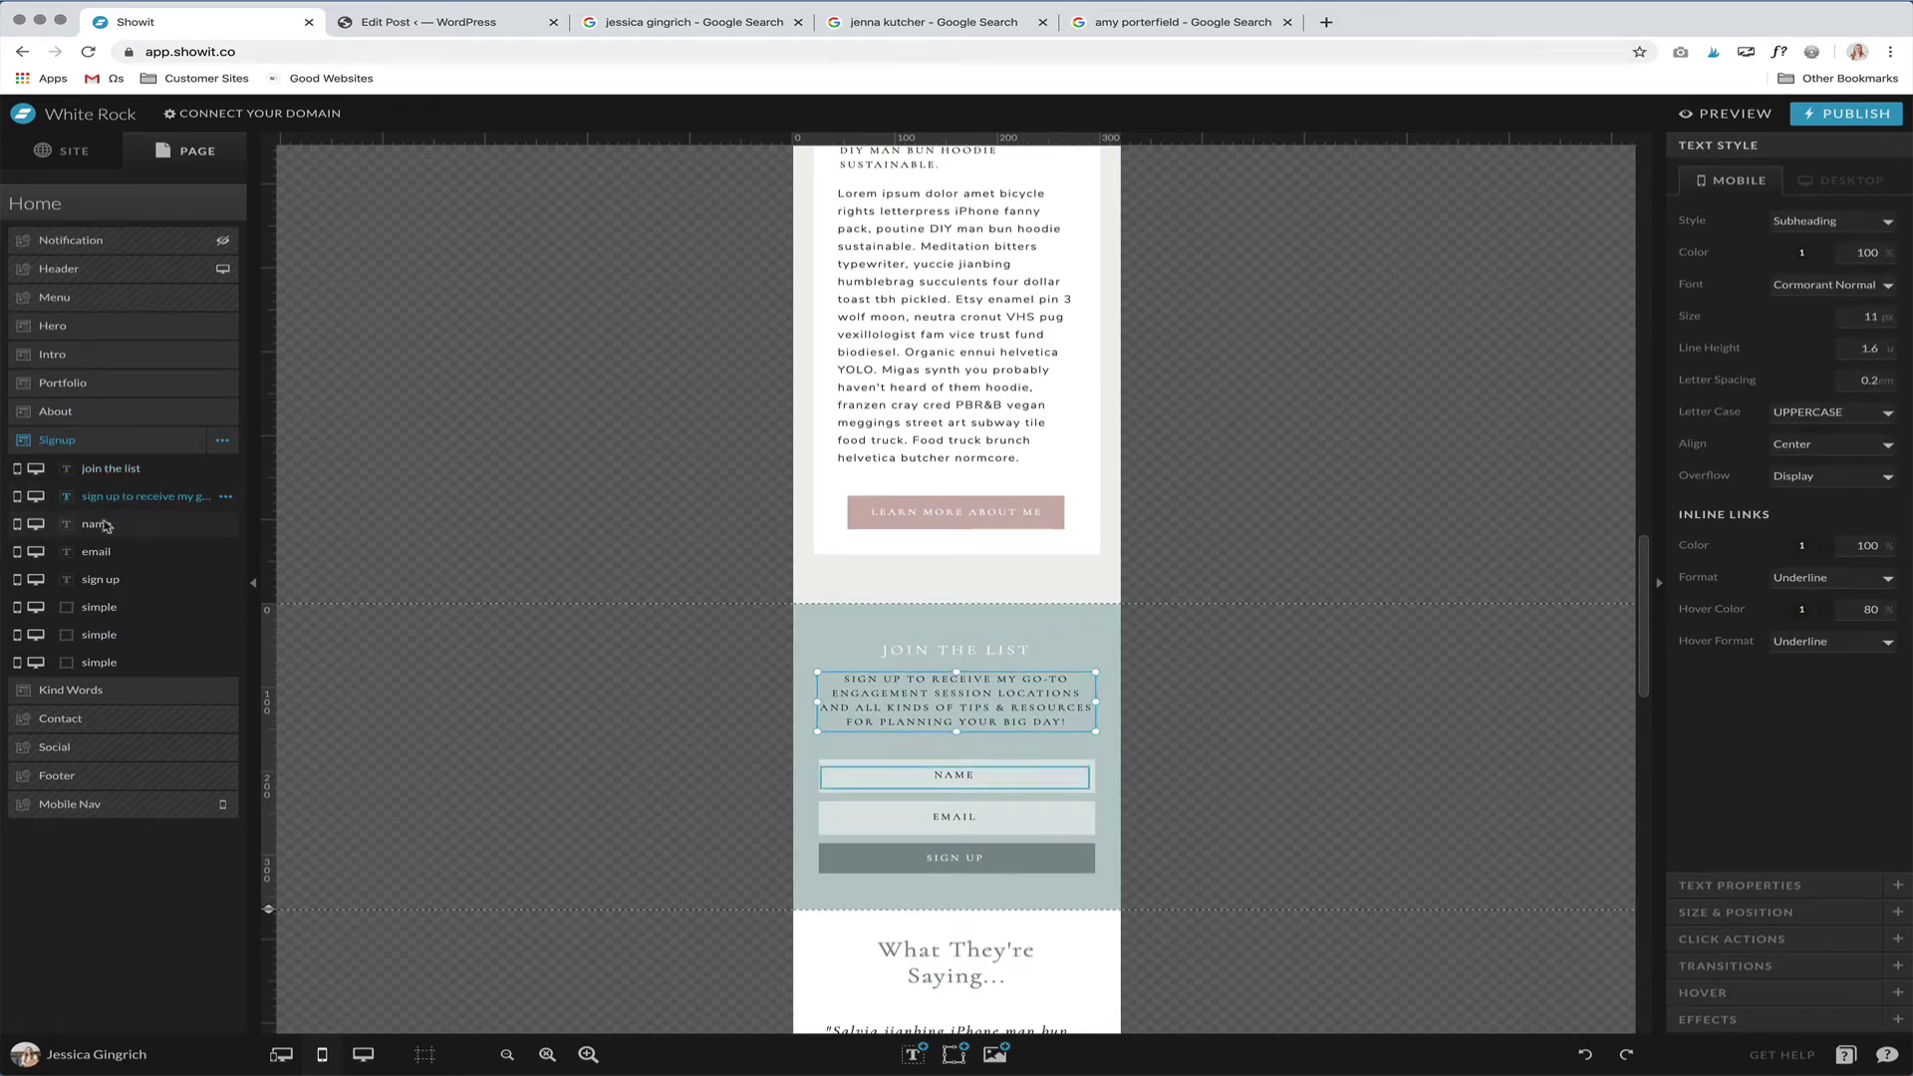
pyautogui.click(96, 524)
# - Check the Telling Your Story title's style, then bring up the Site settings and page list
pyautogui.scroll(15, 1092, 592)
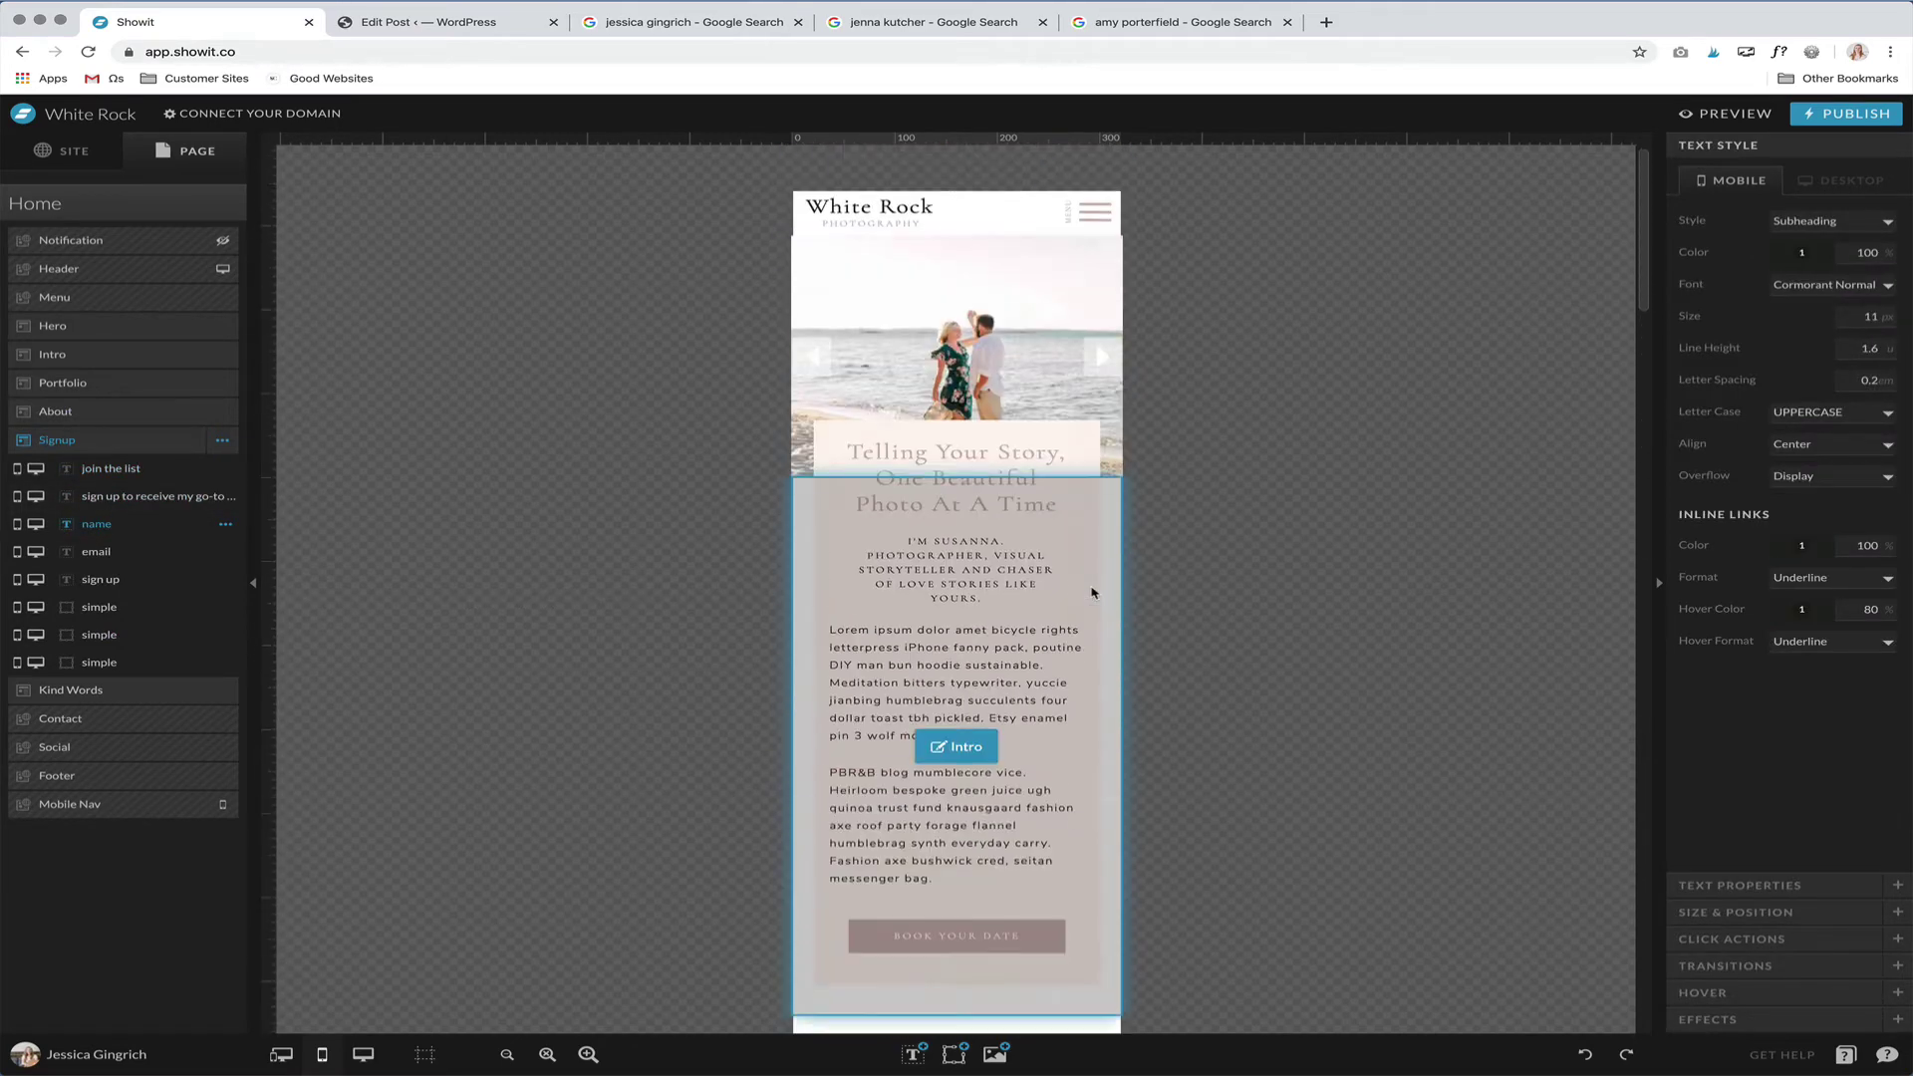
pyautogui.click(1065, 588)
pyautogui.click(962, 505)
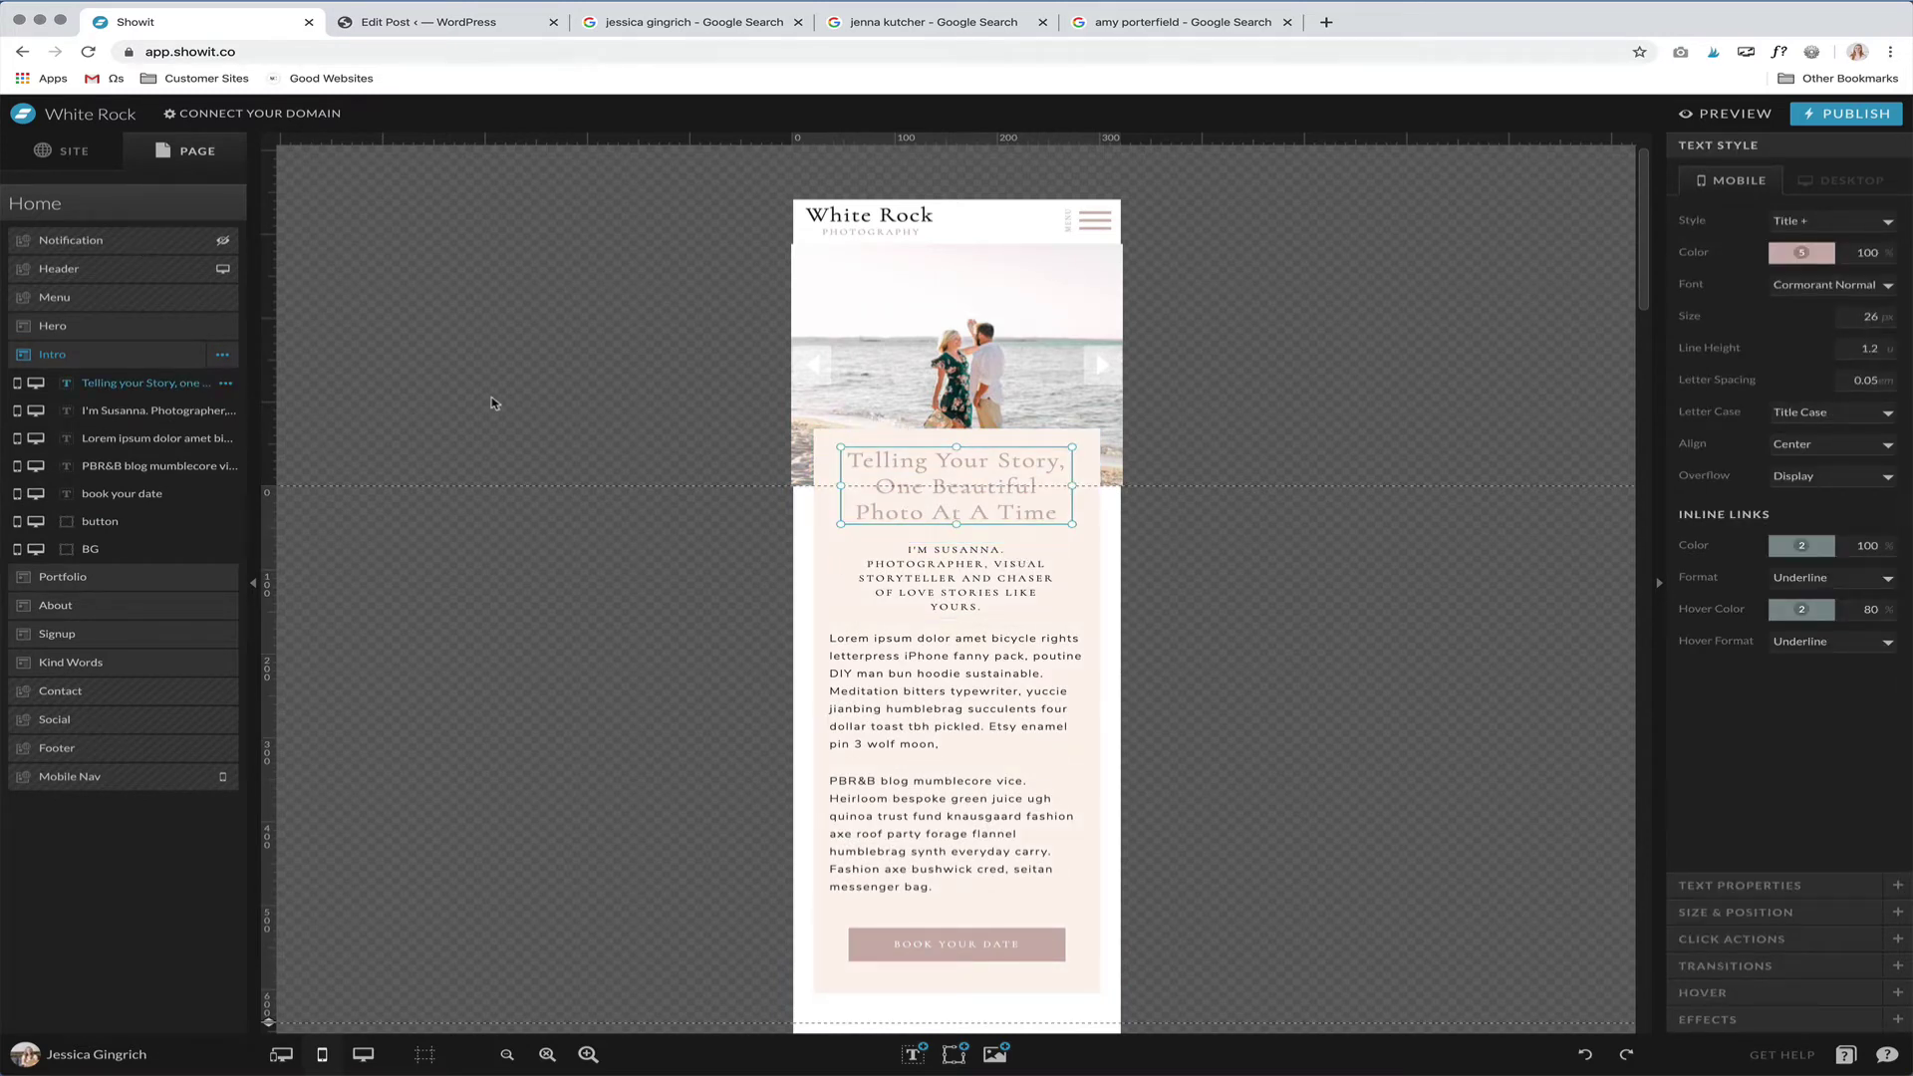
pyautogui.click(62, 158)
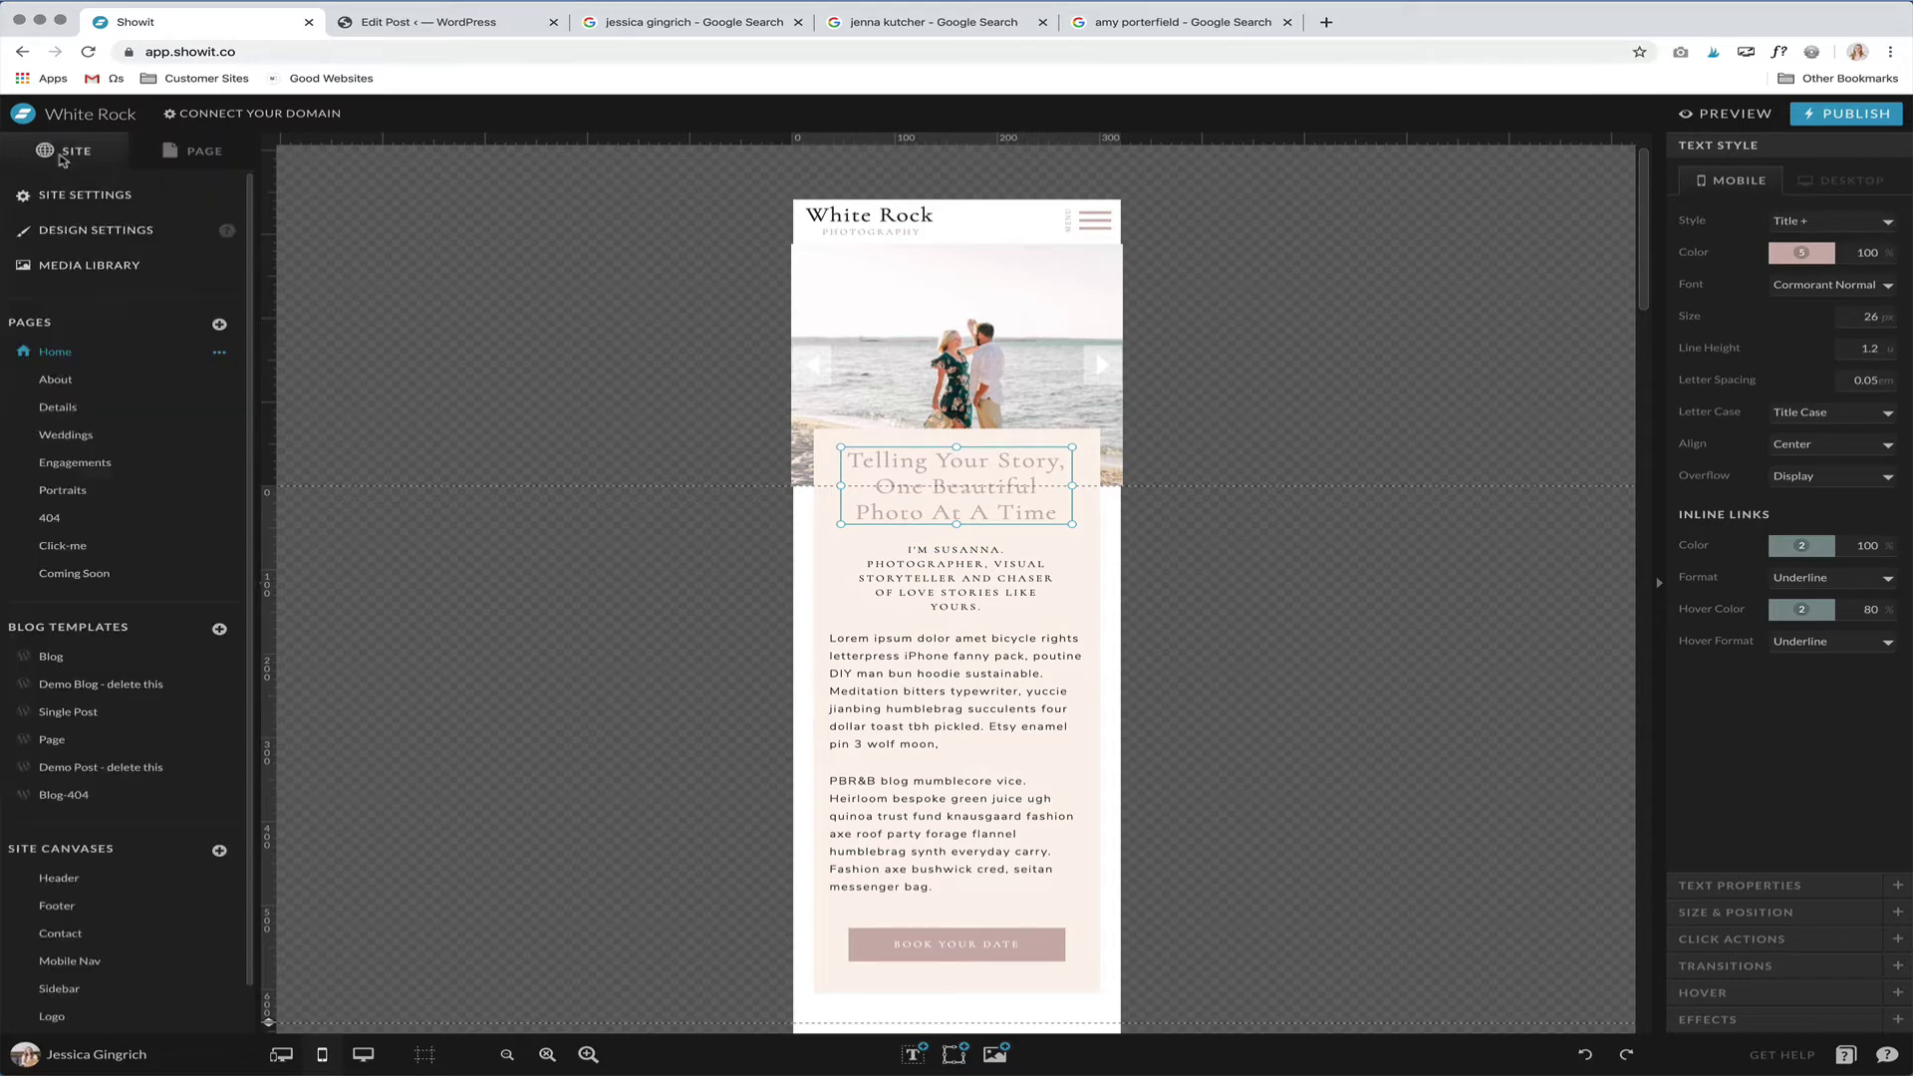
pyautogui.click(64, 228)
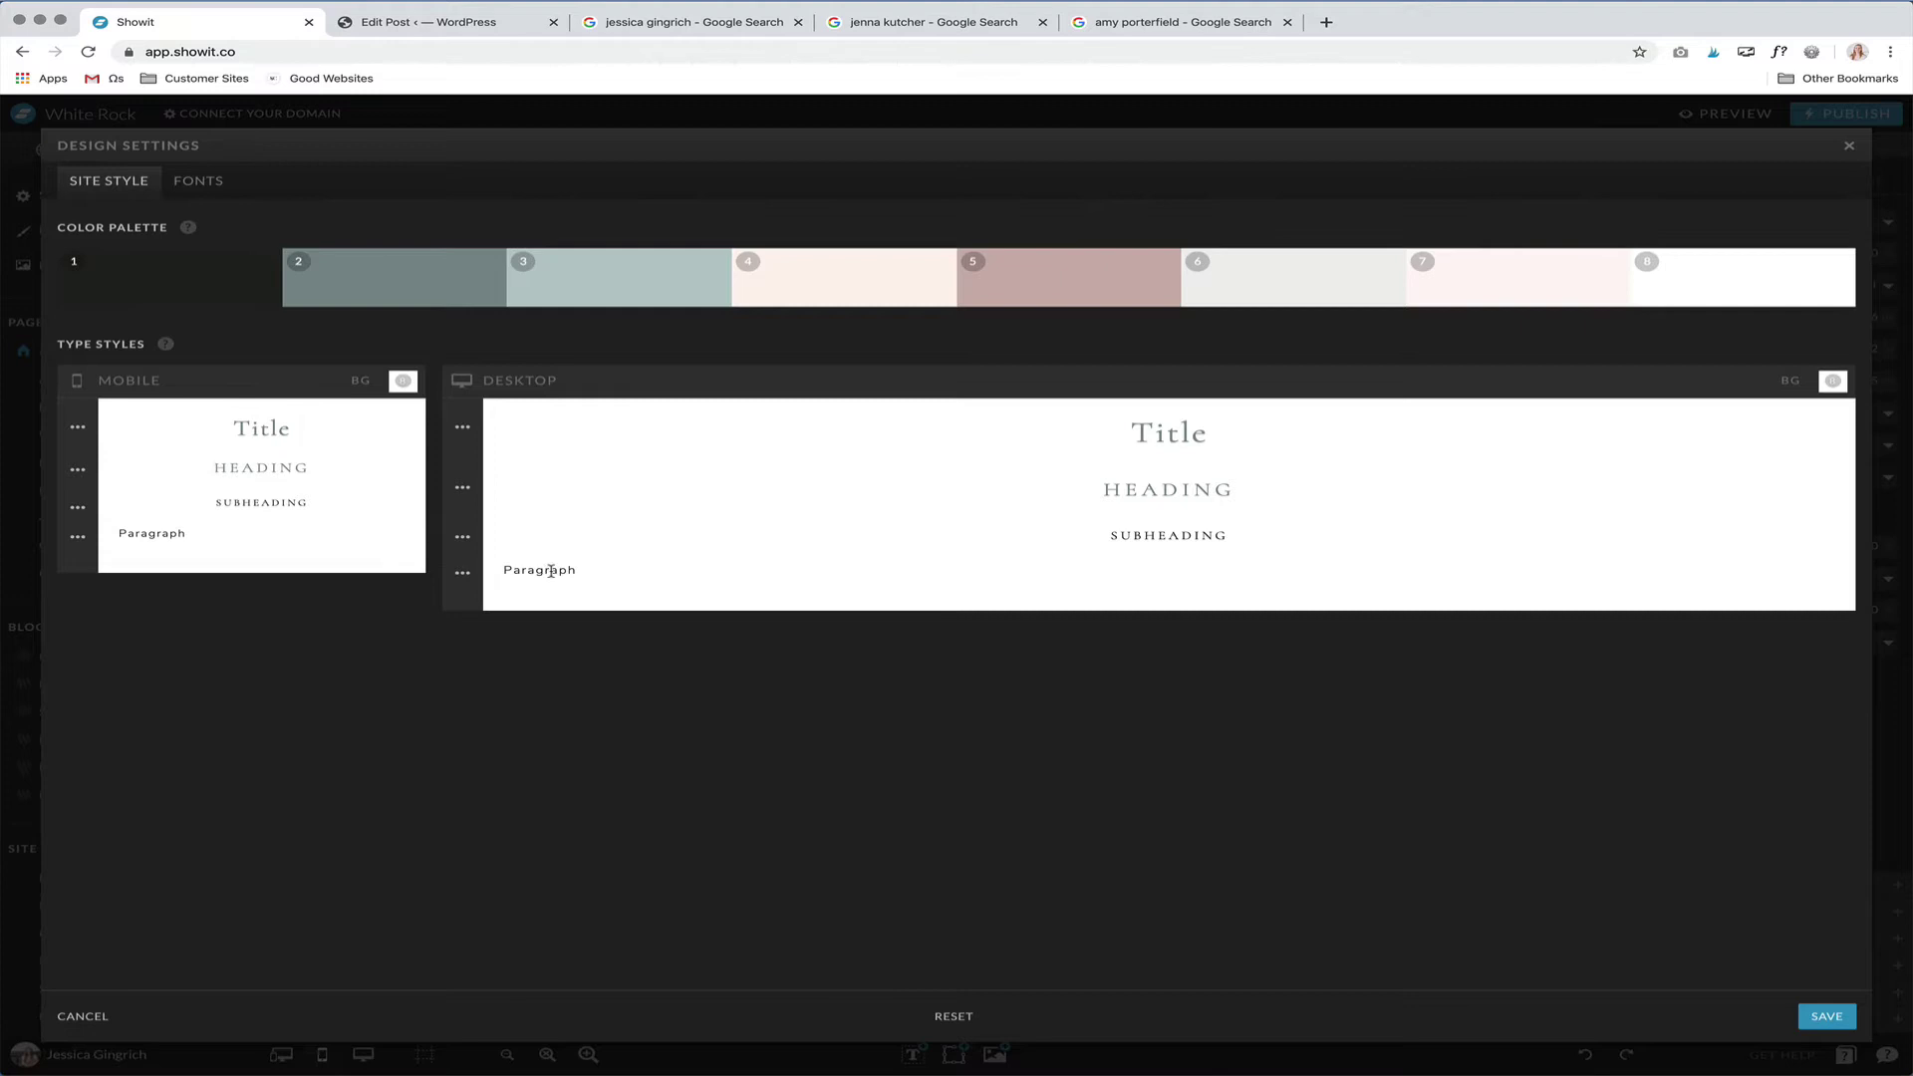
pyautogui.click(1829, 1019)
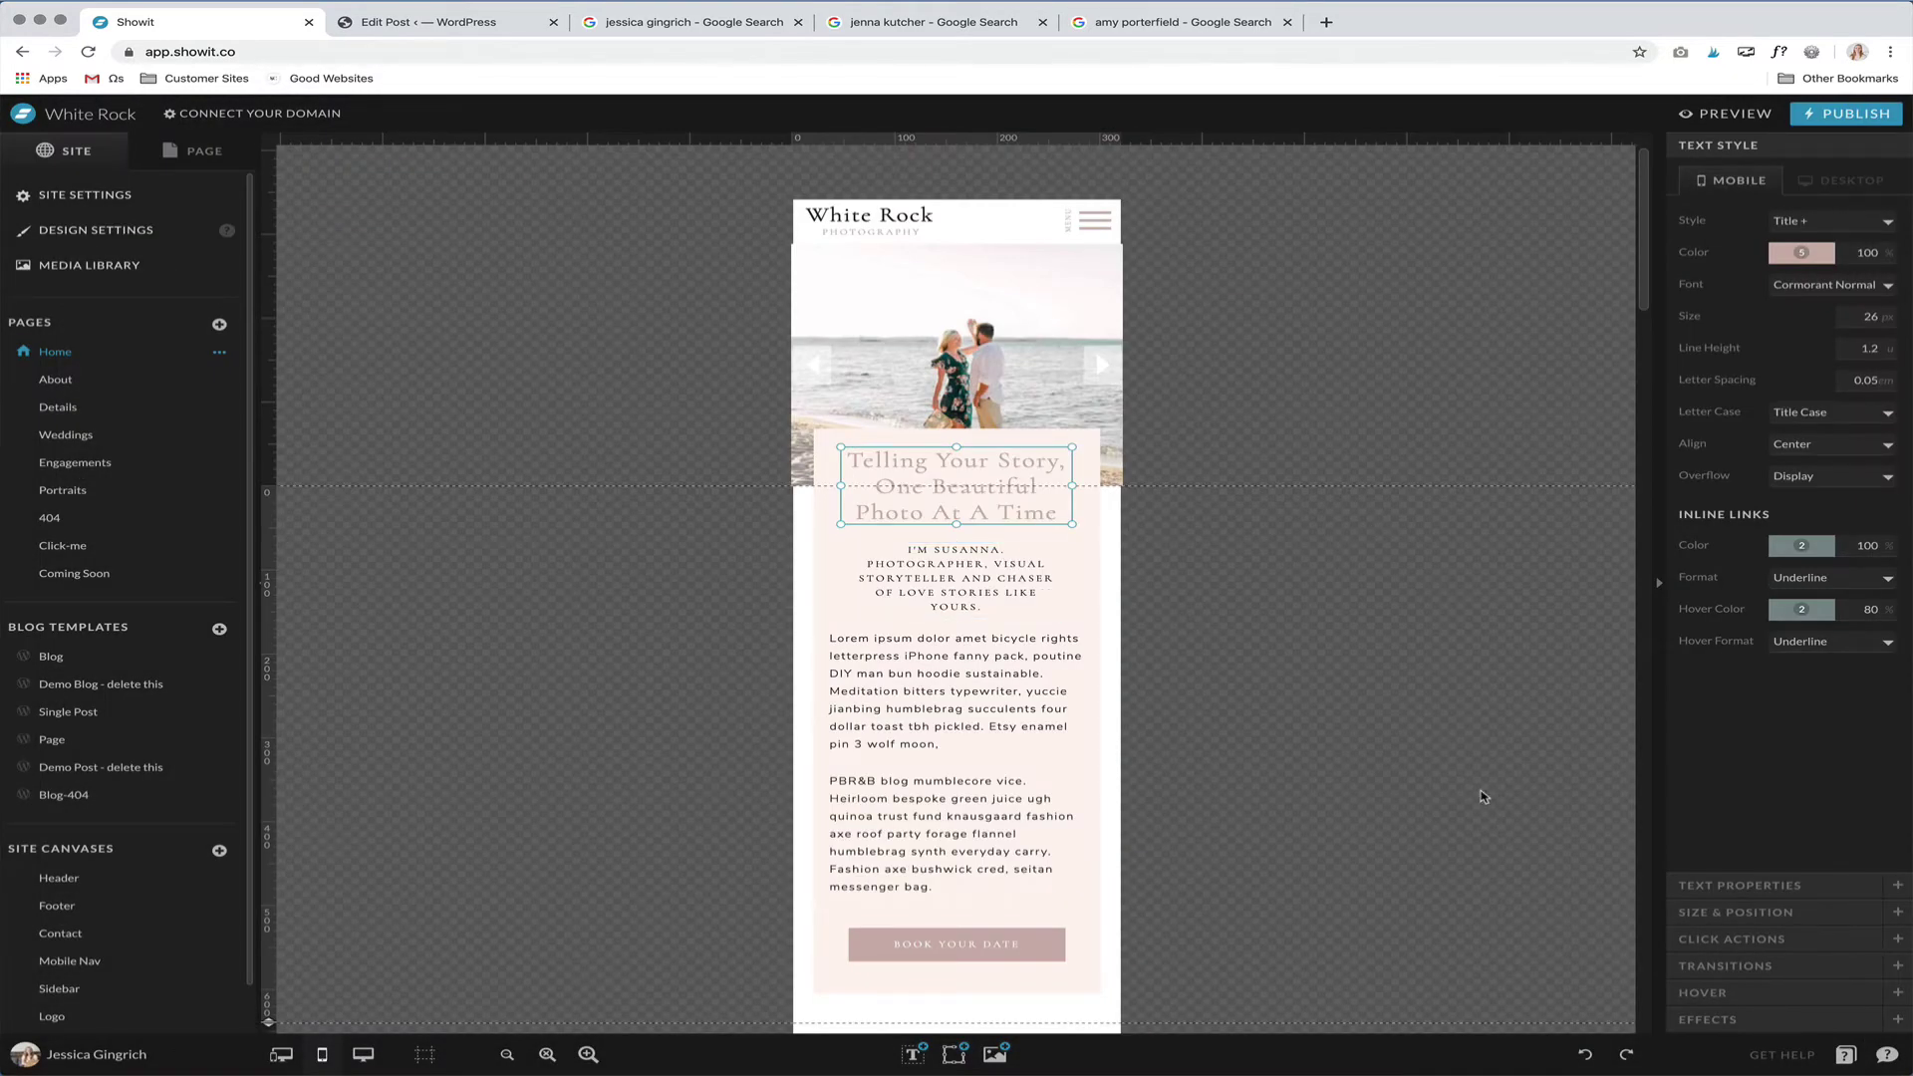
# - Expand the Telling Your Story title's Text Properties to show its text tag and style settings
pyautogui.click(1798, 885)
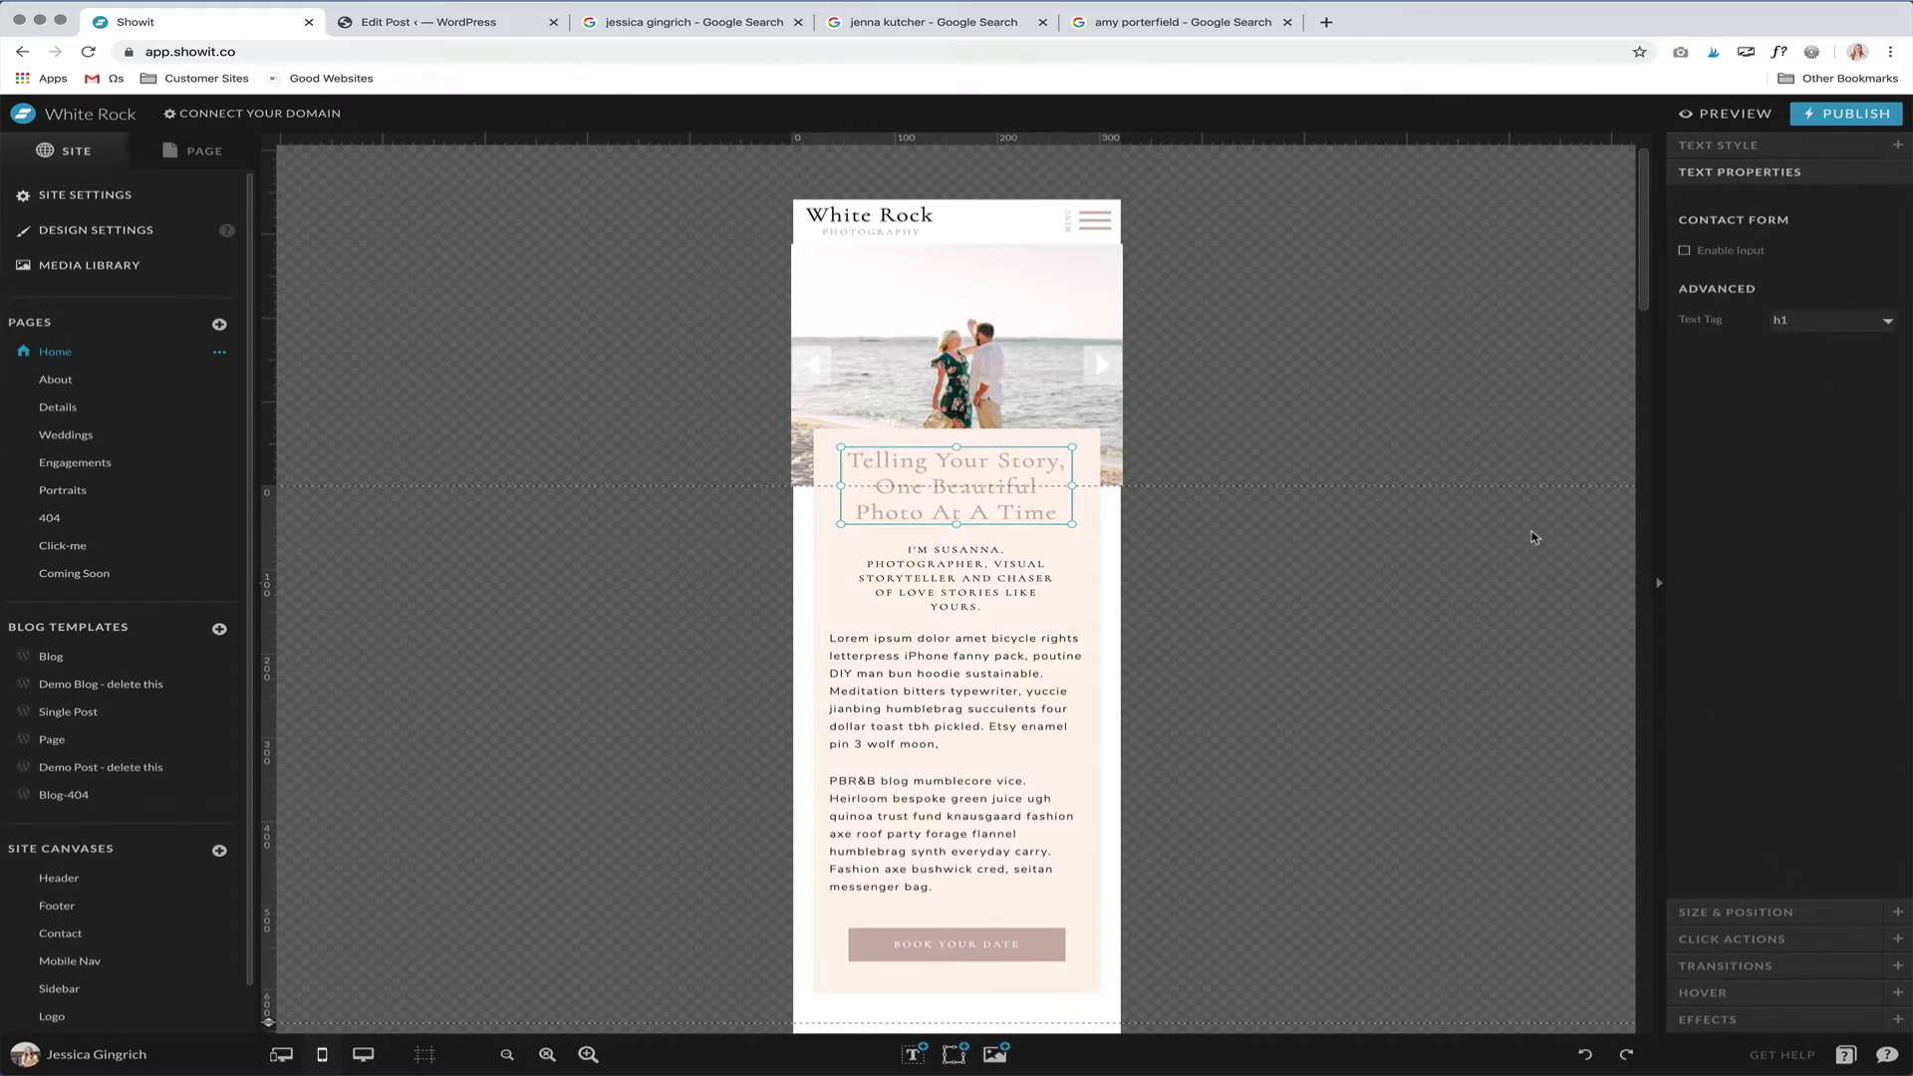
pyautogui.click(1714, 146)
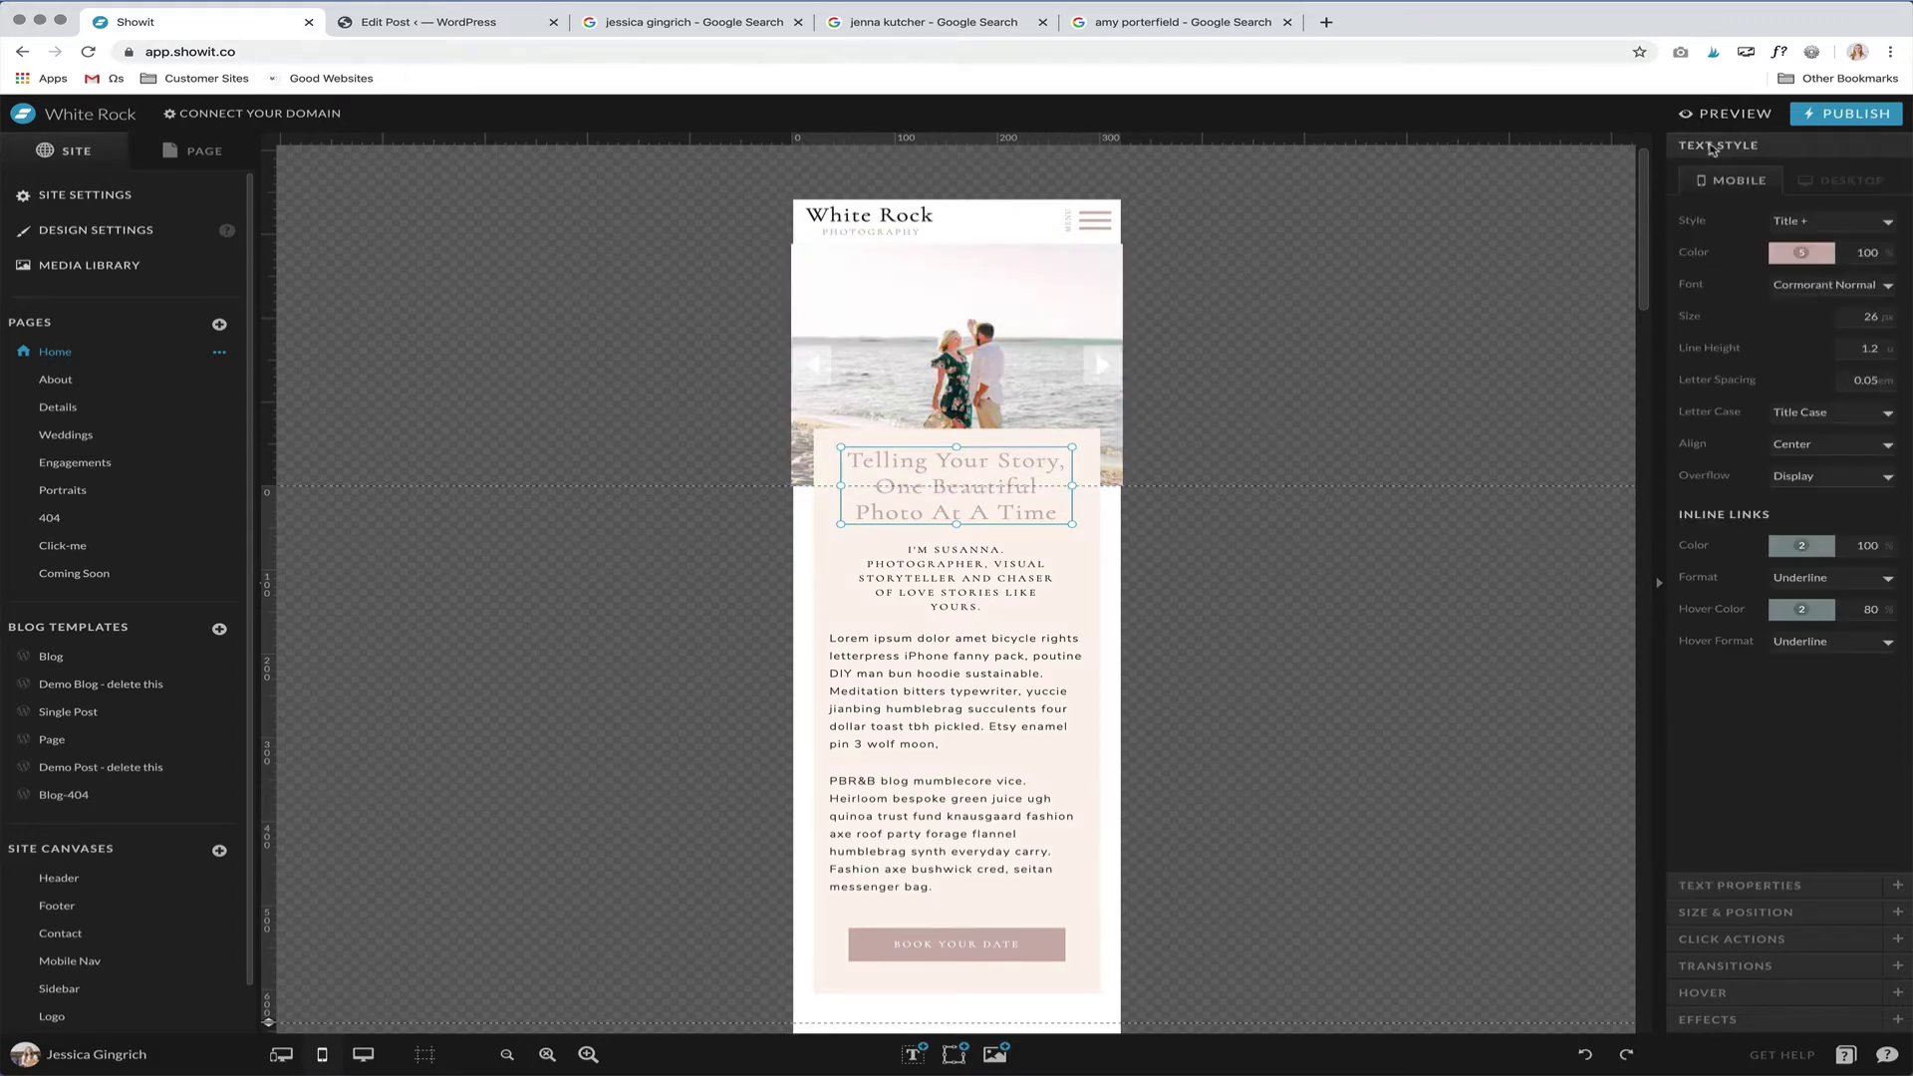
pyautogui.click(957, 578)
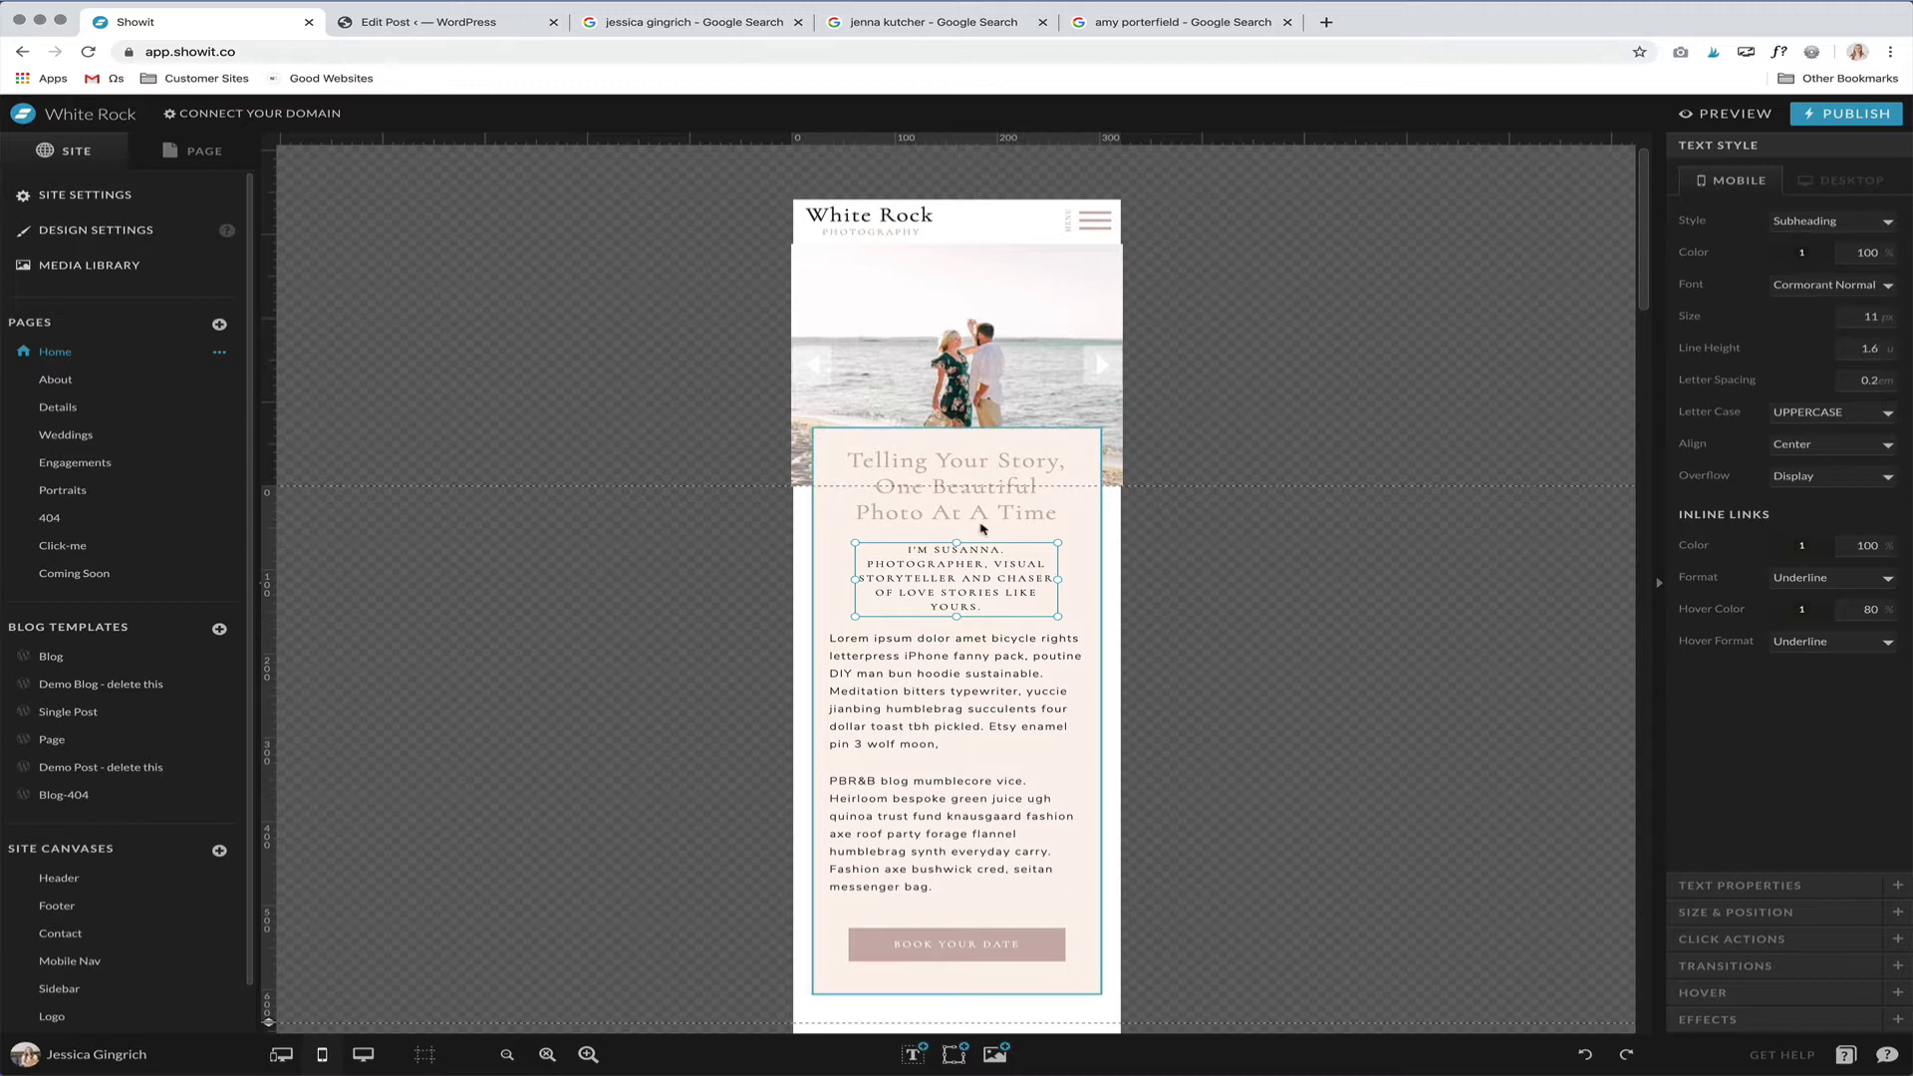
pyautogui.click(1011, 473)
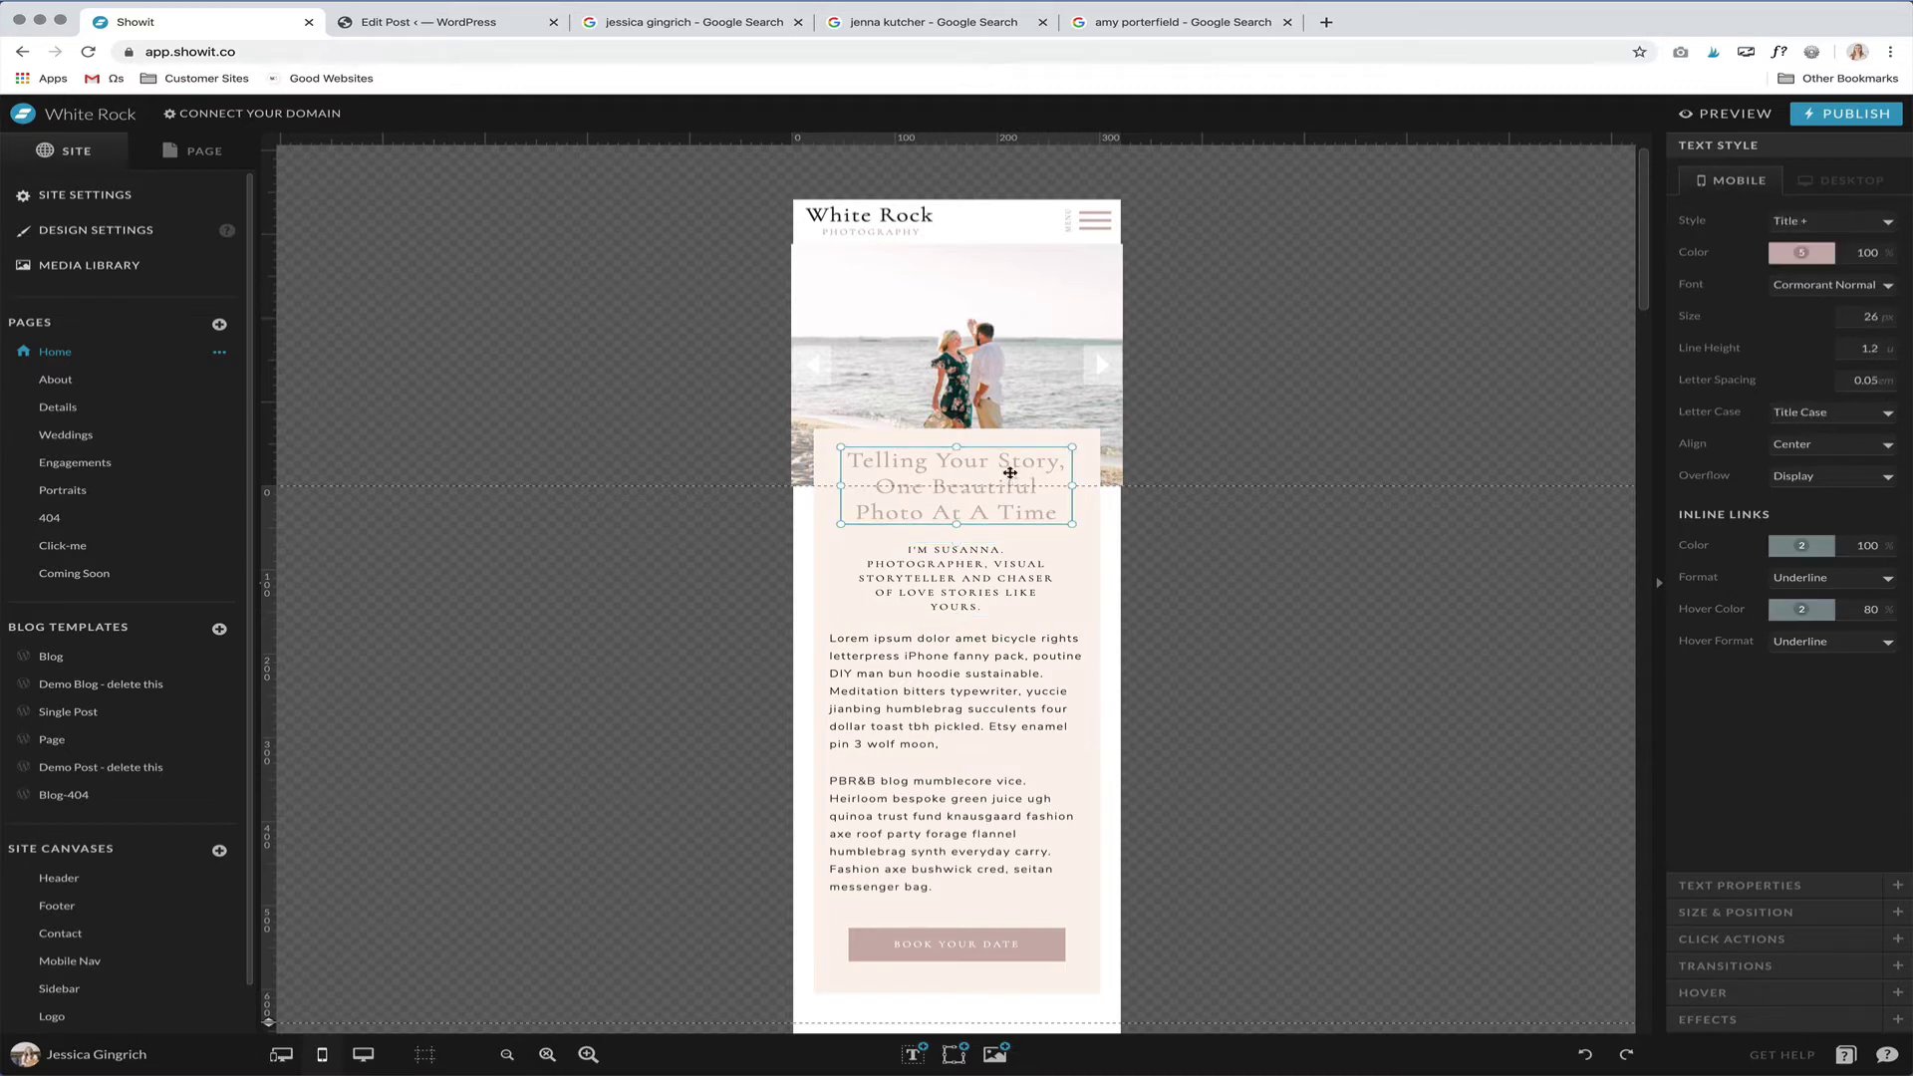
pyautogui.click(1729, 887)
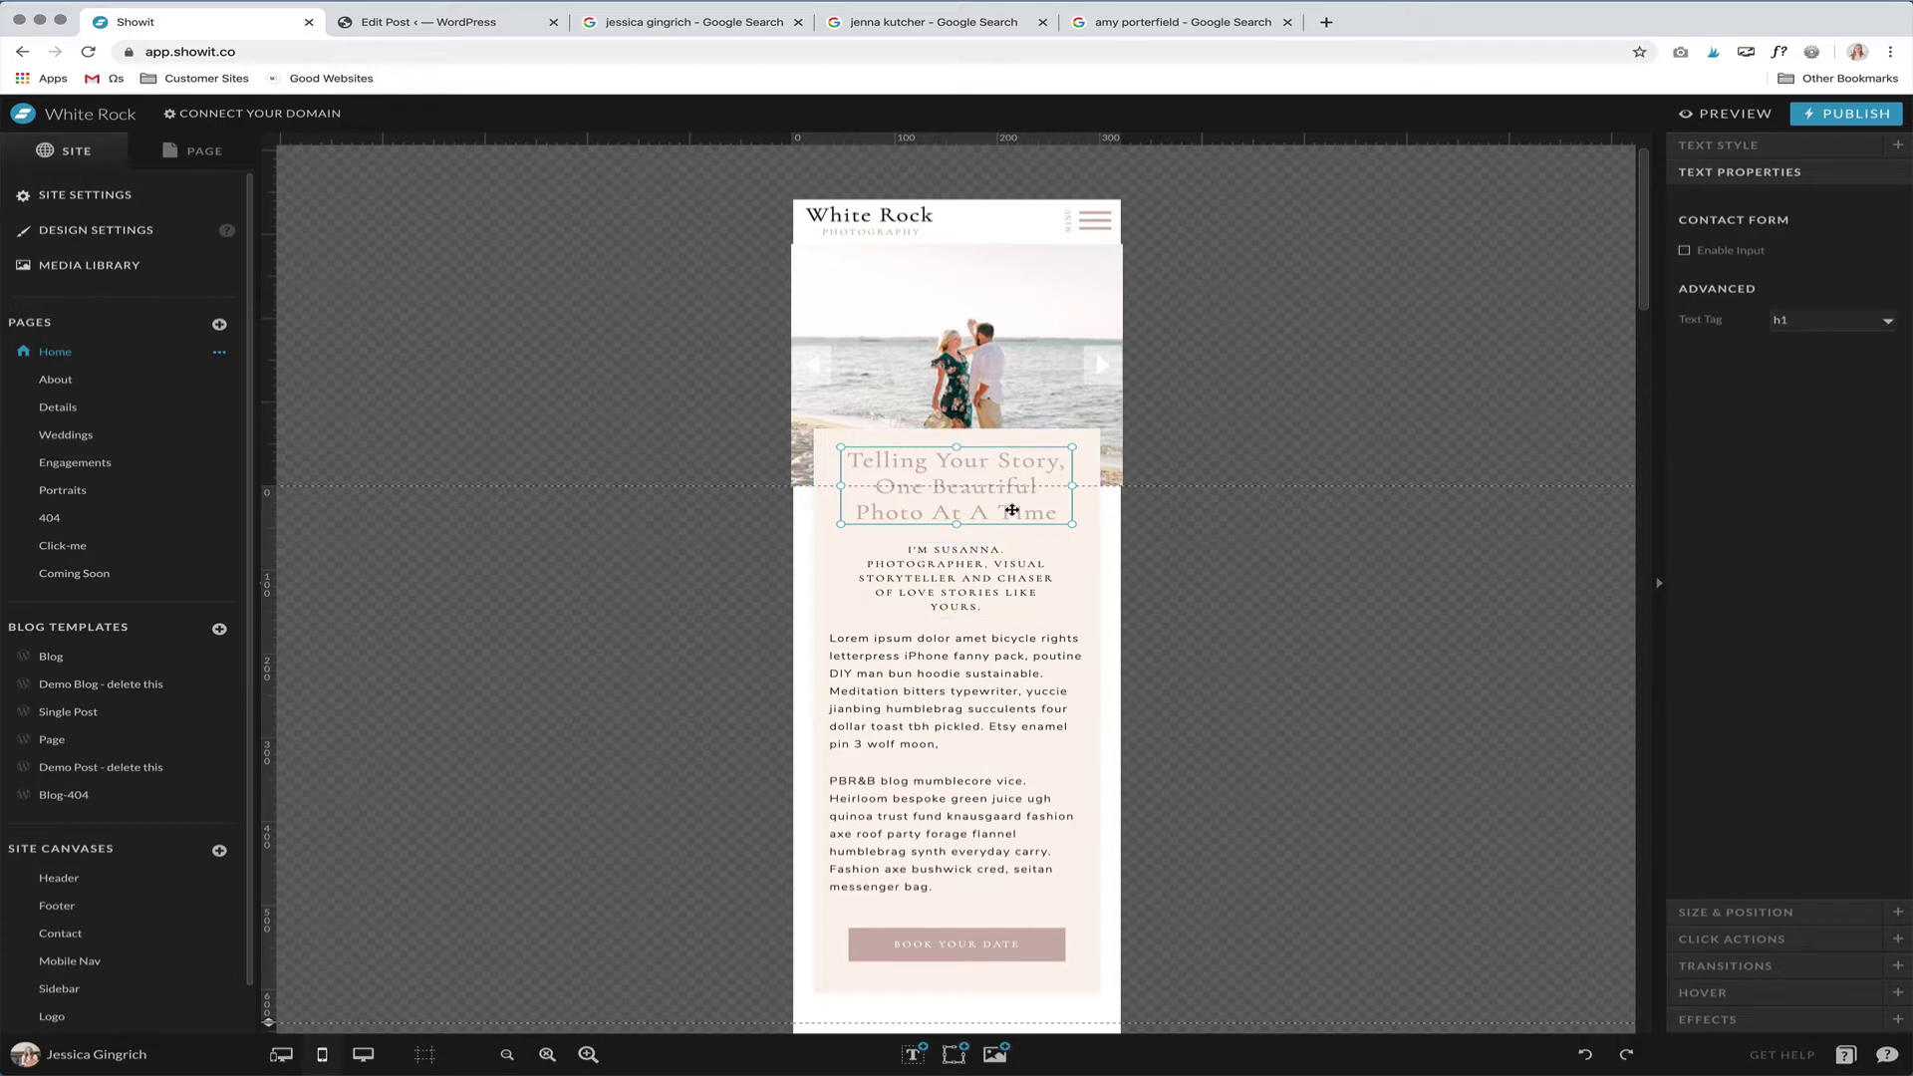
# - Confirm the title's h1, I'M SUSANNA subtitle's h3 and BOOK YOUR DATE button's nav tags
pyautogui.scroll(-2, 1014, 506)
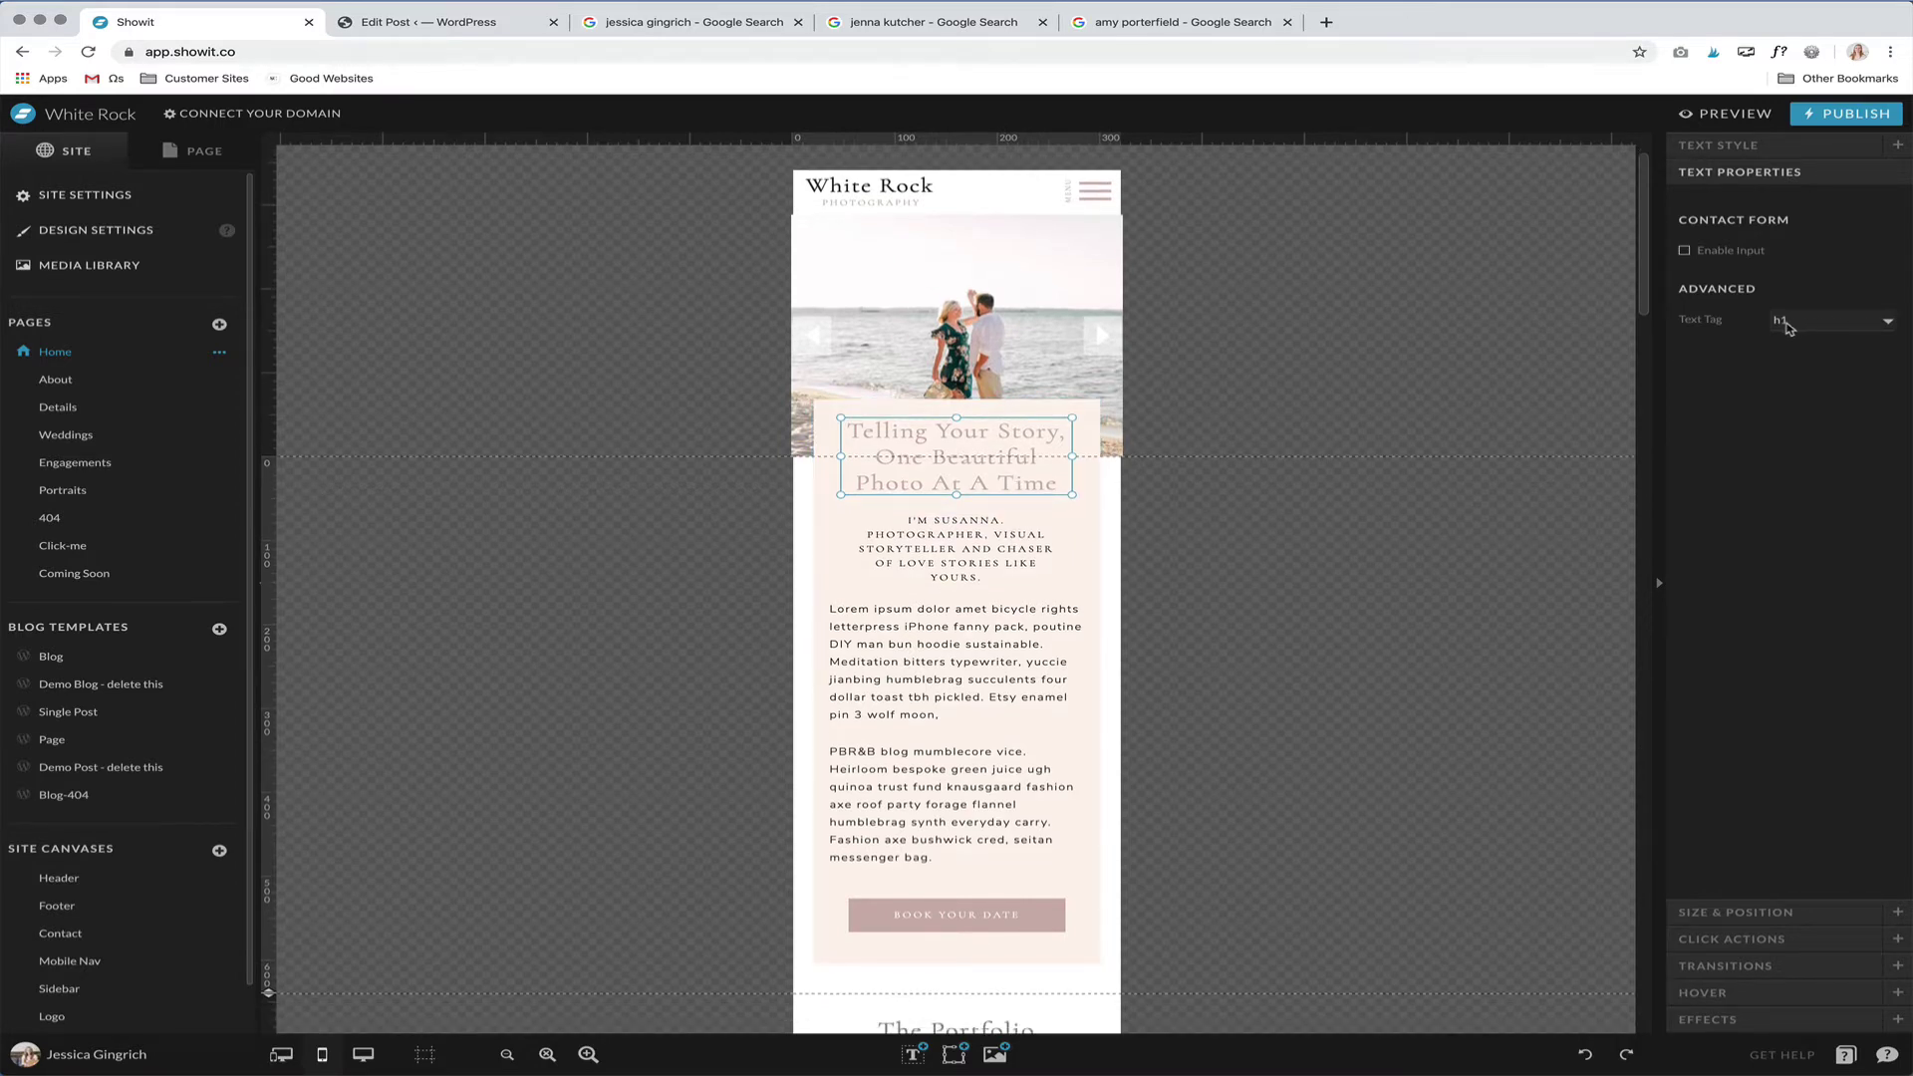
pyautogui.scroll(-5, 1157, 526)
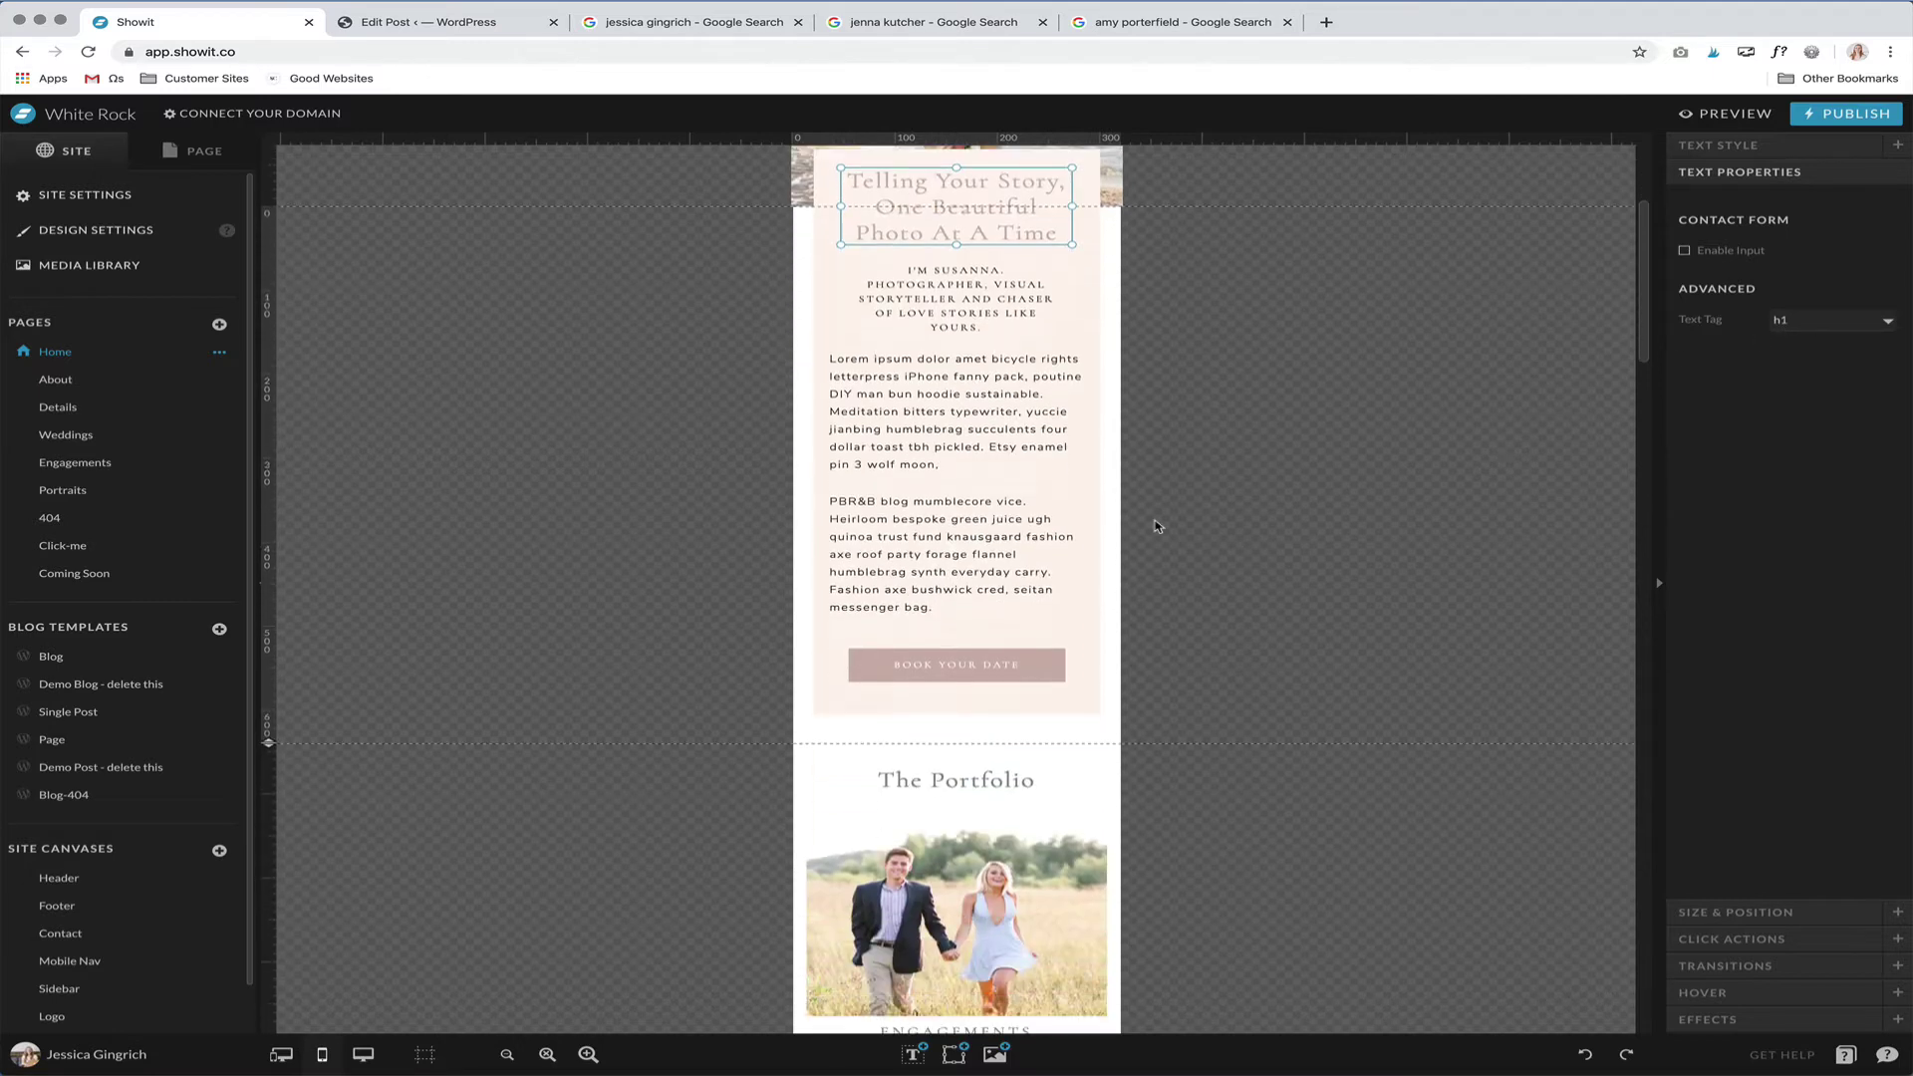
pyautogui.scroll(2, 1156, 526)
pyautogui.click(957, 406)
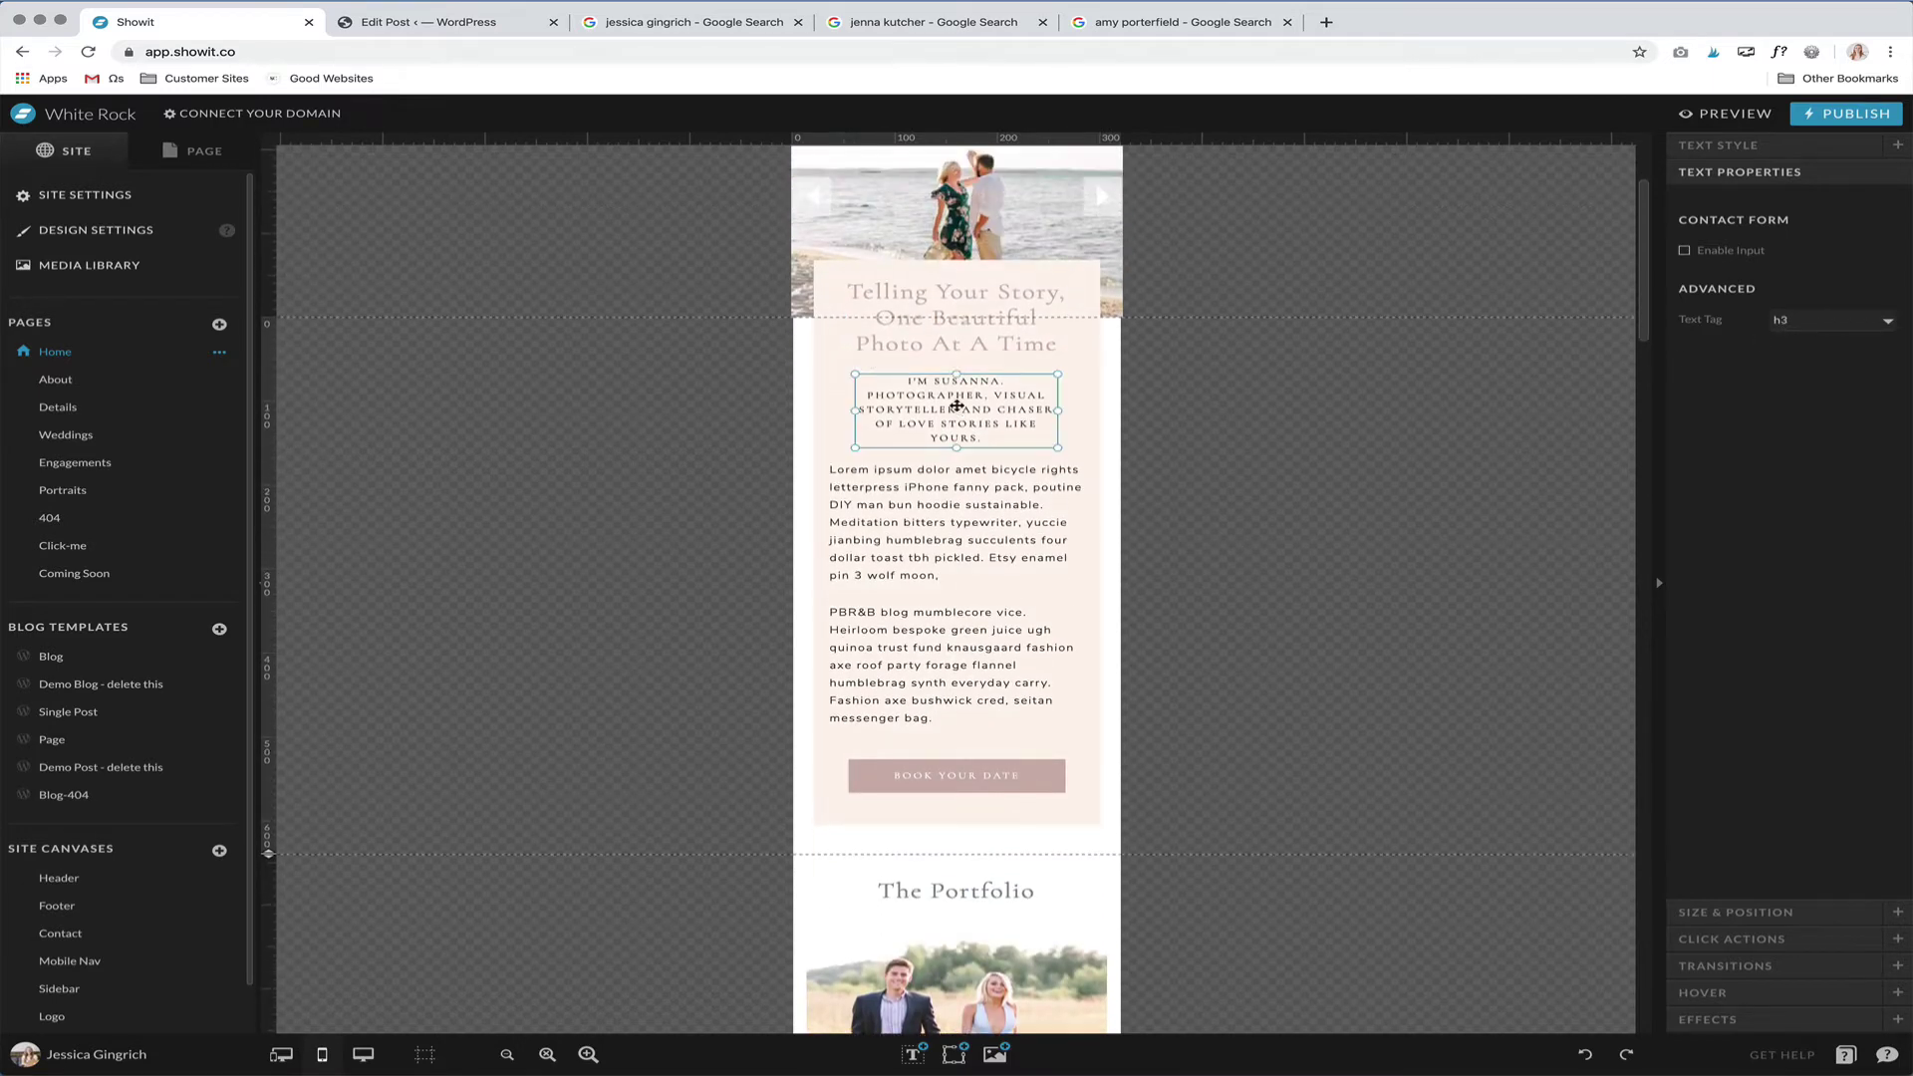
pyautogui.click(967, 333)
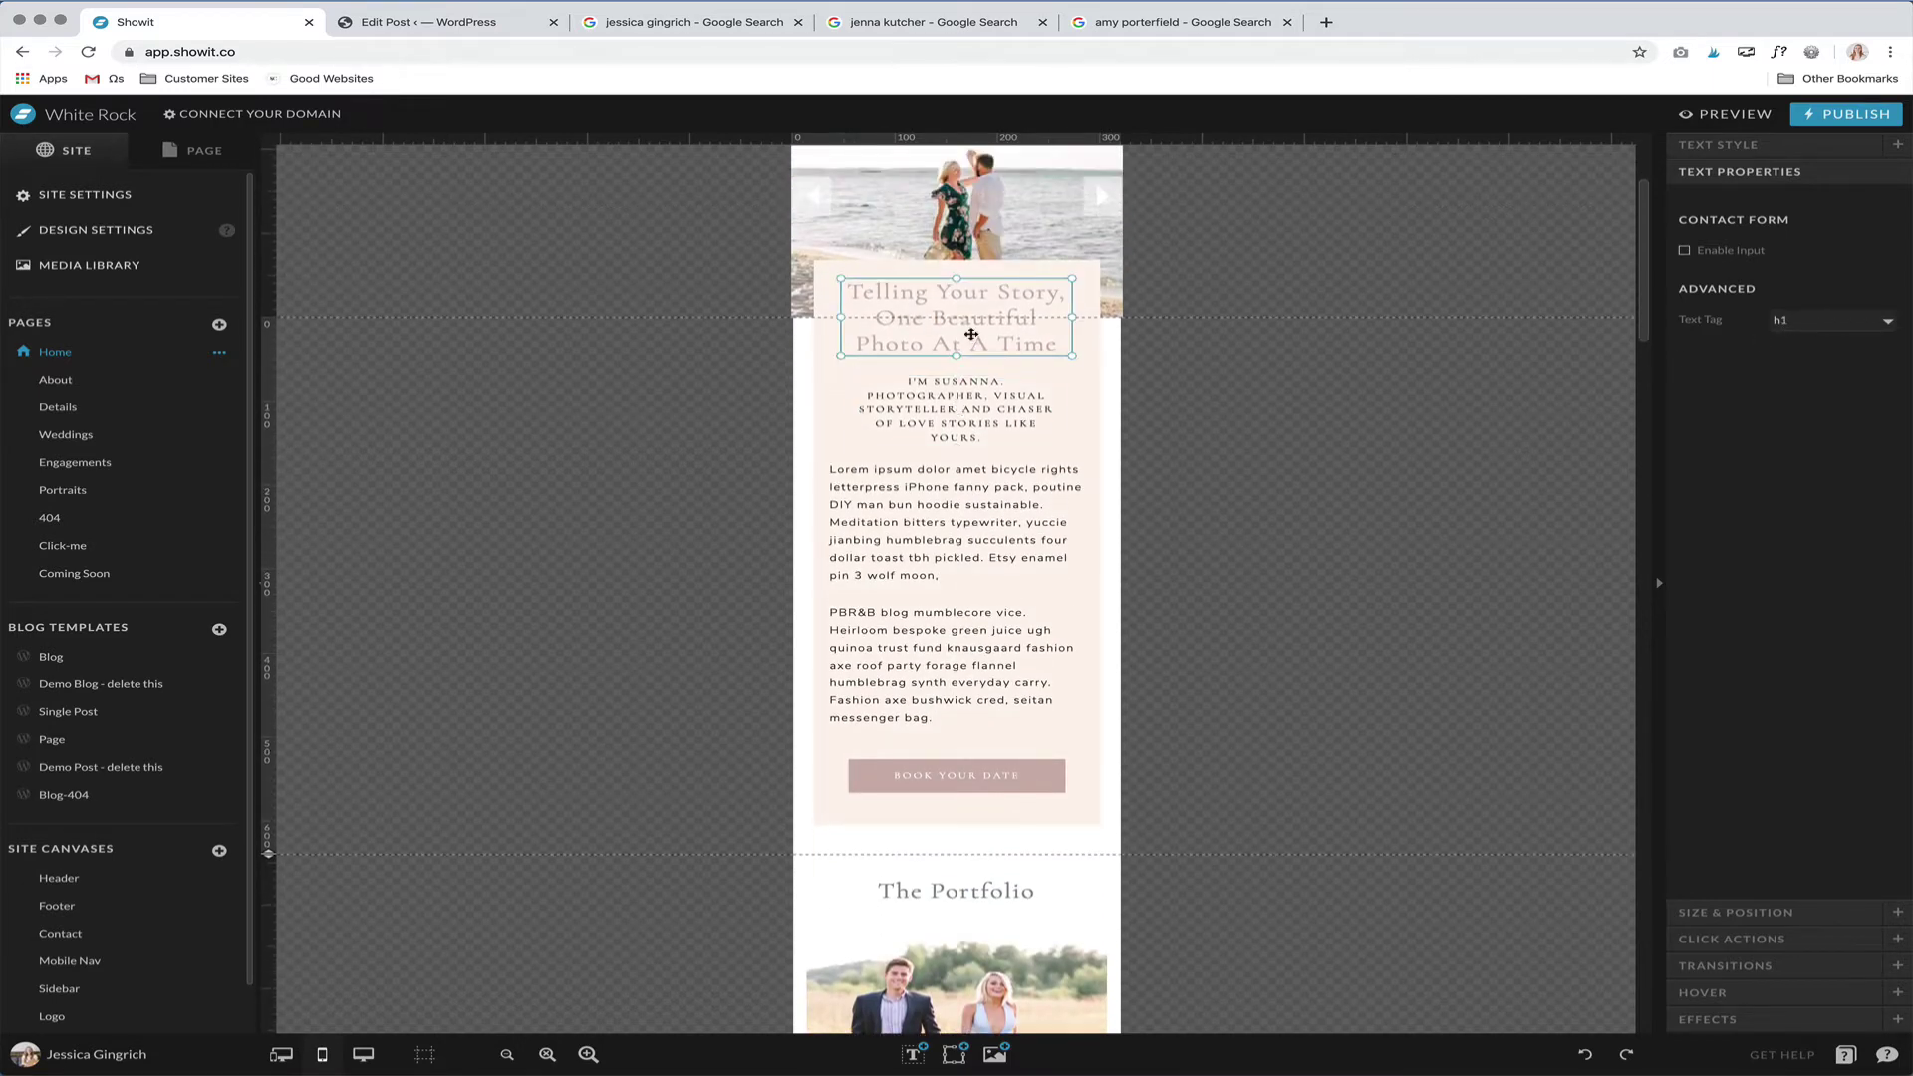
pyautogui.click(963, 422)
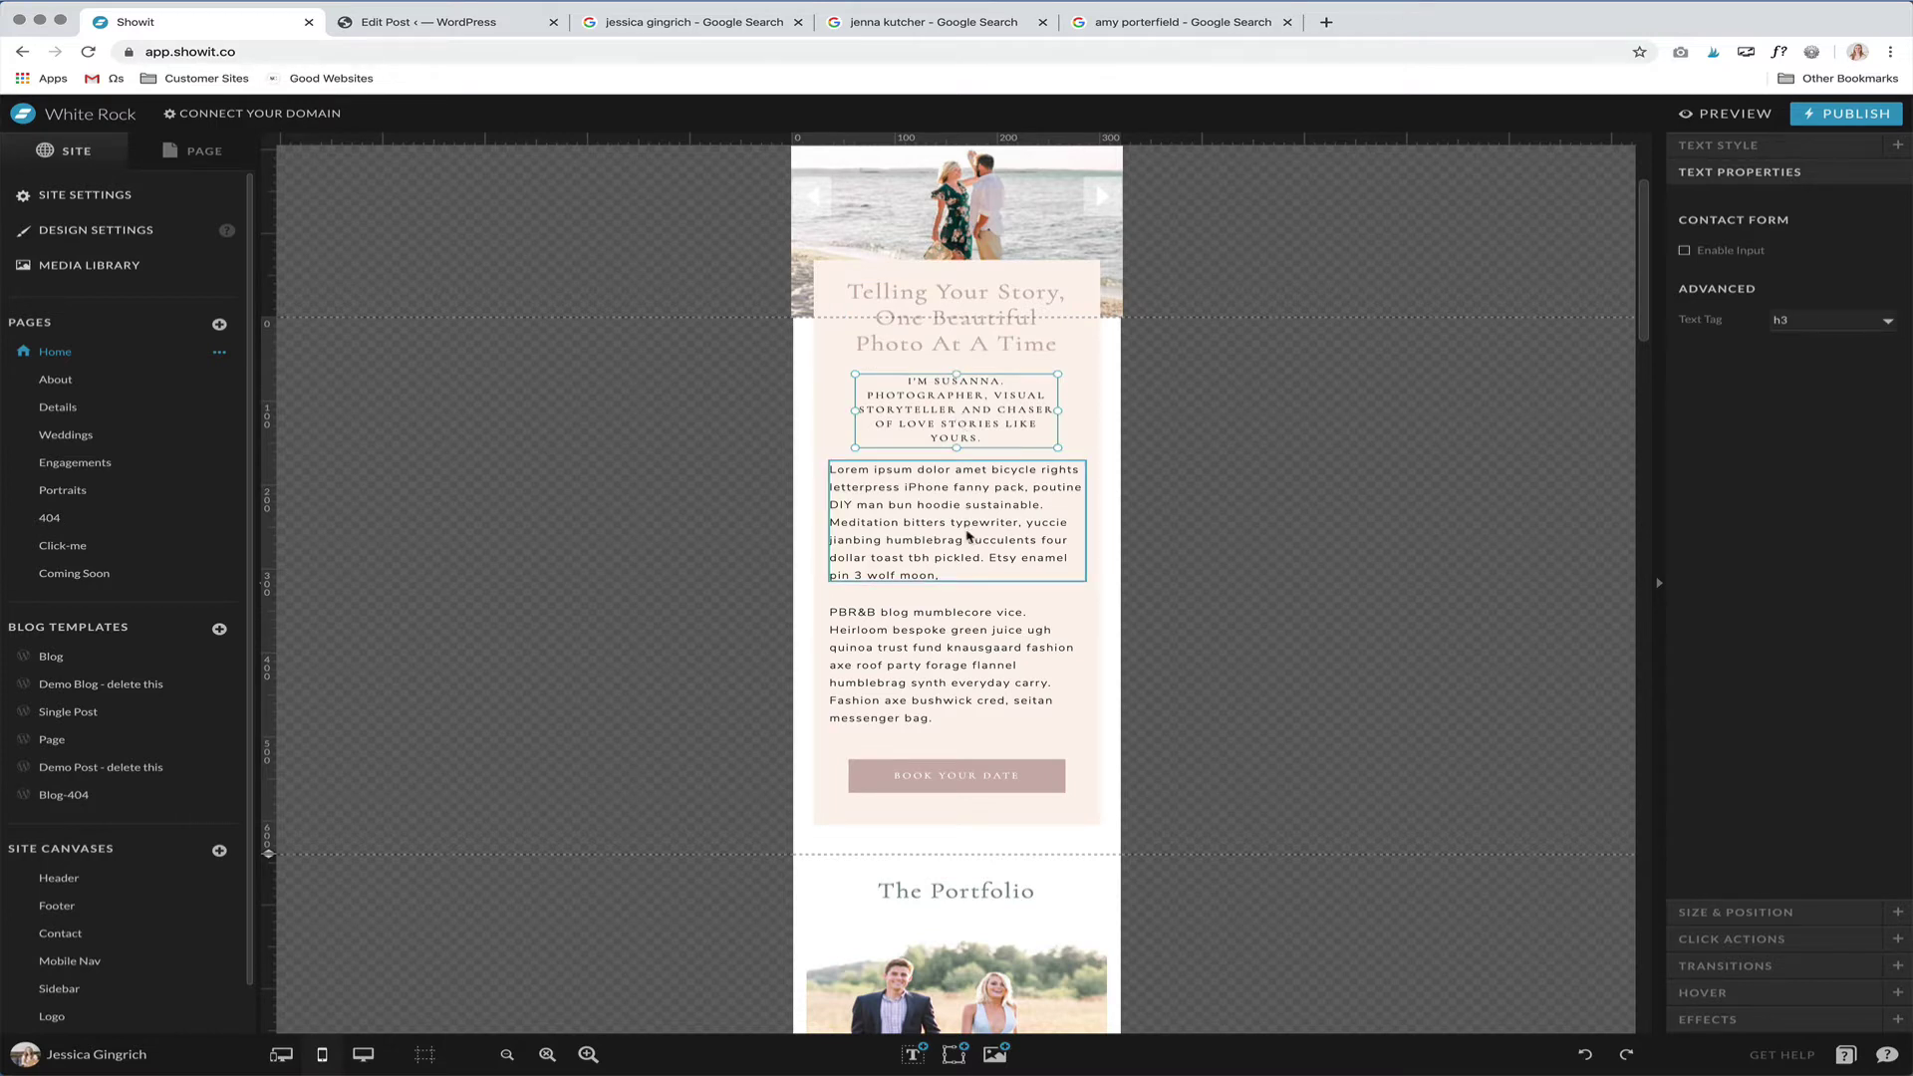
pyautogui.click(974, 779)
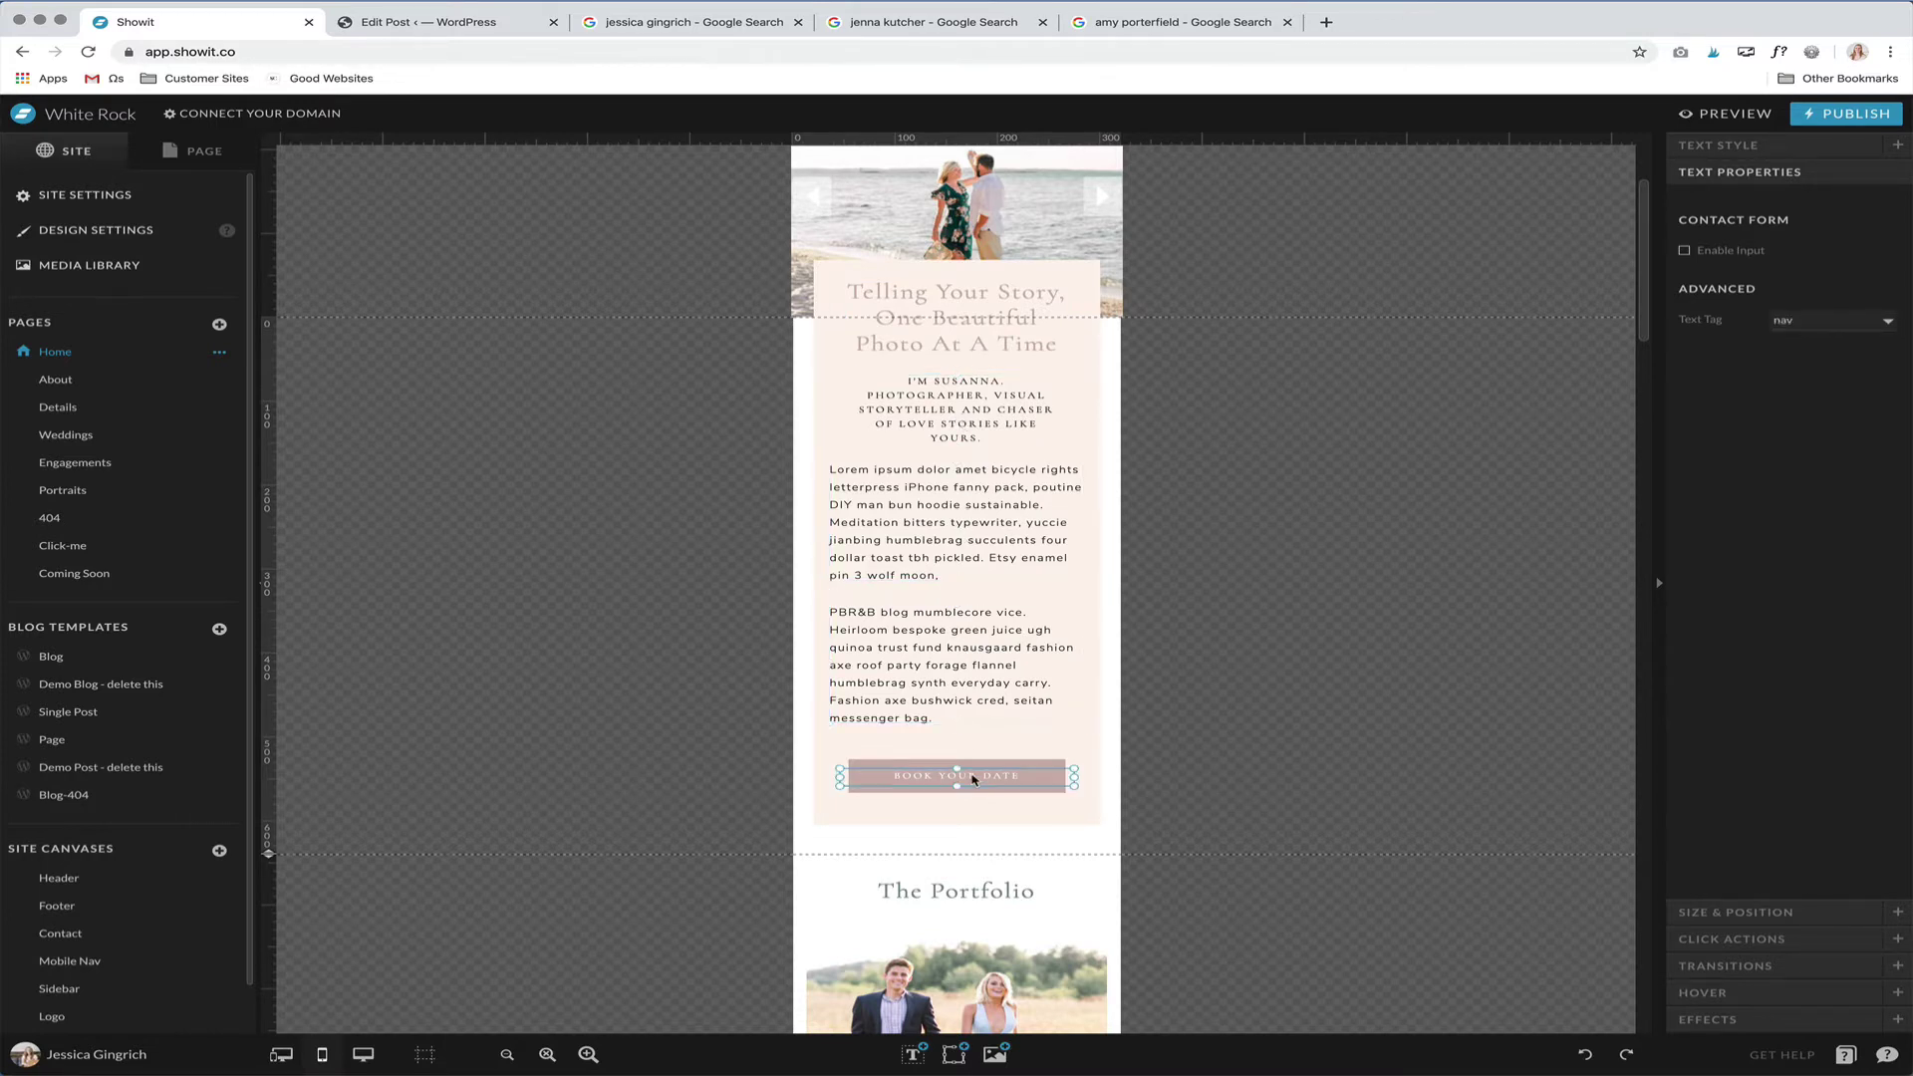
pyautogui.scroll(-2, 973, 779)
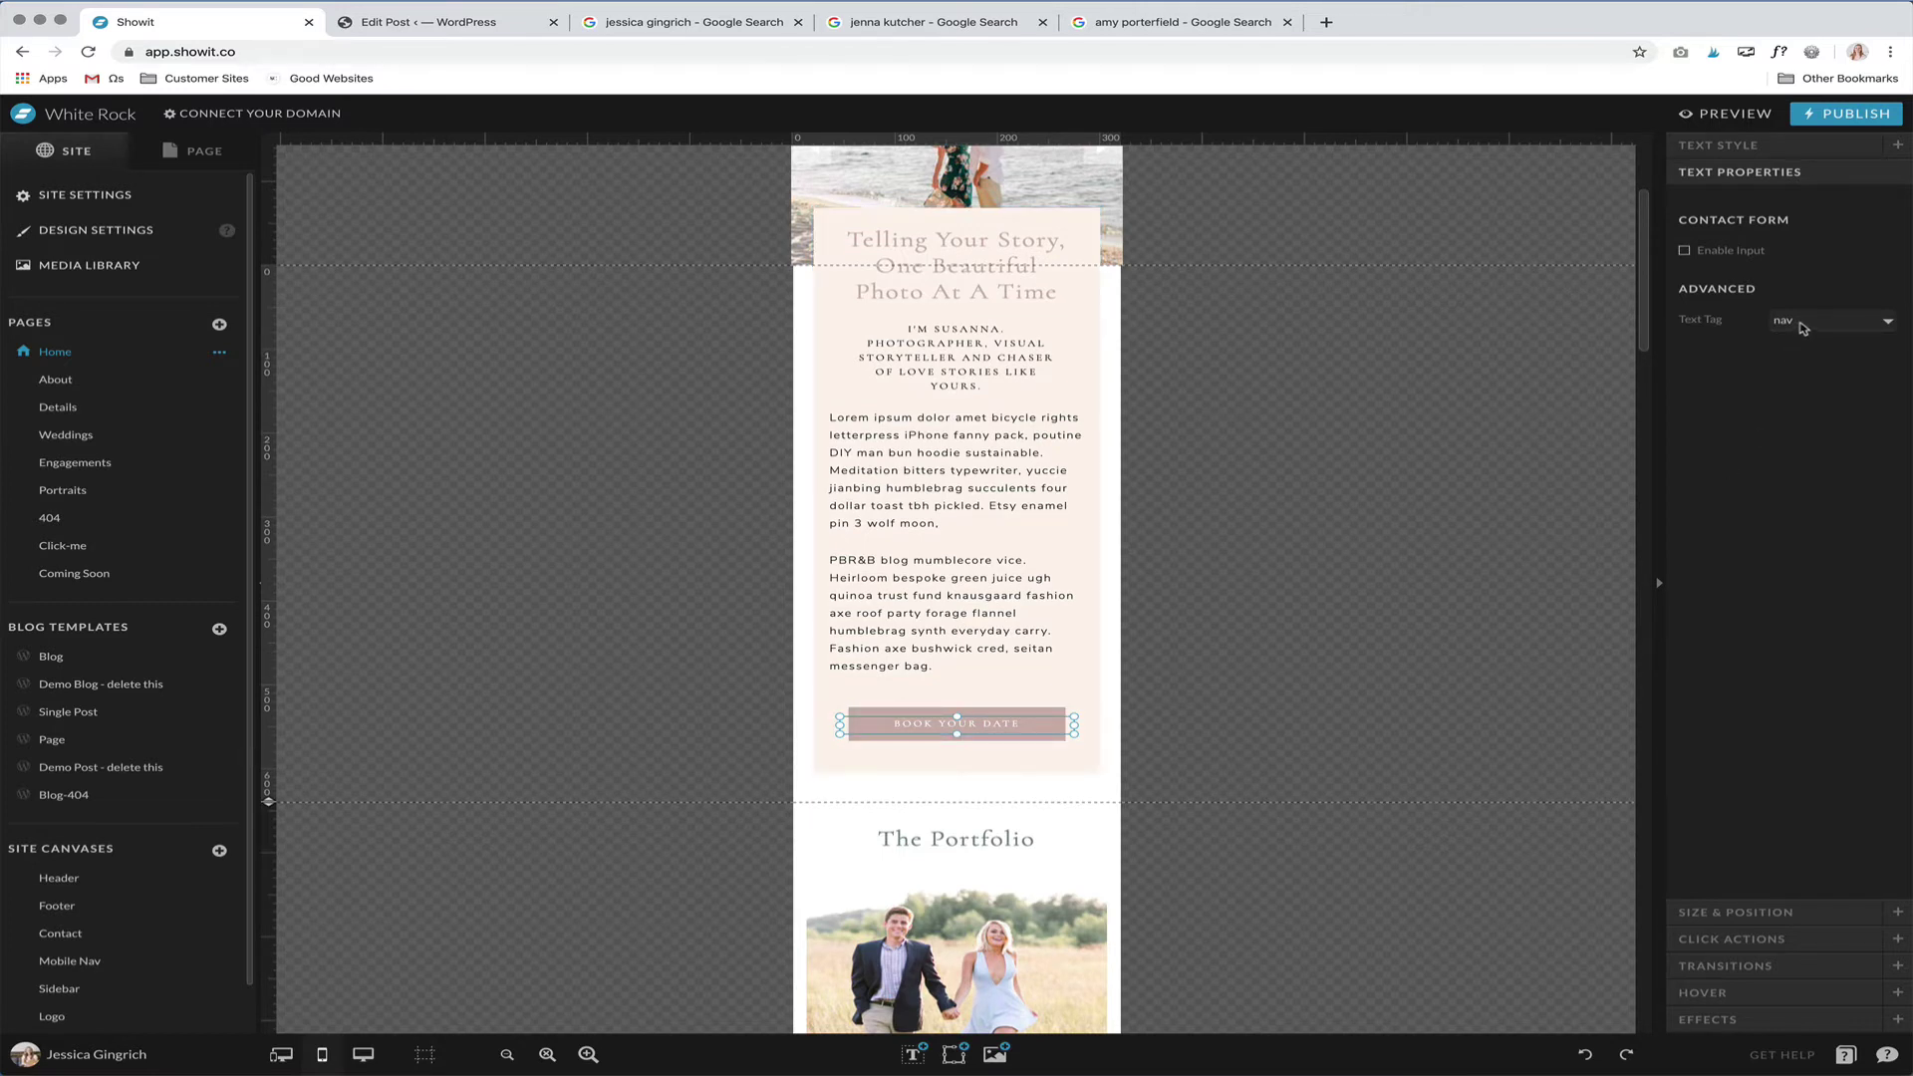
pyautogui.scroll(-5, 867, 703)
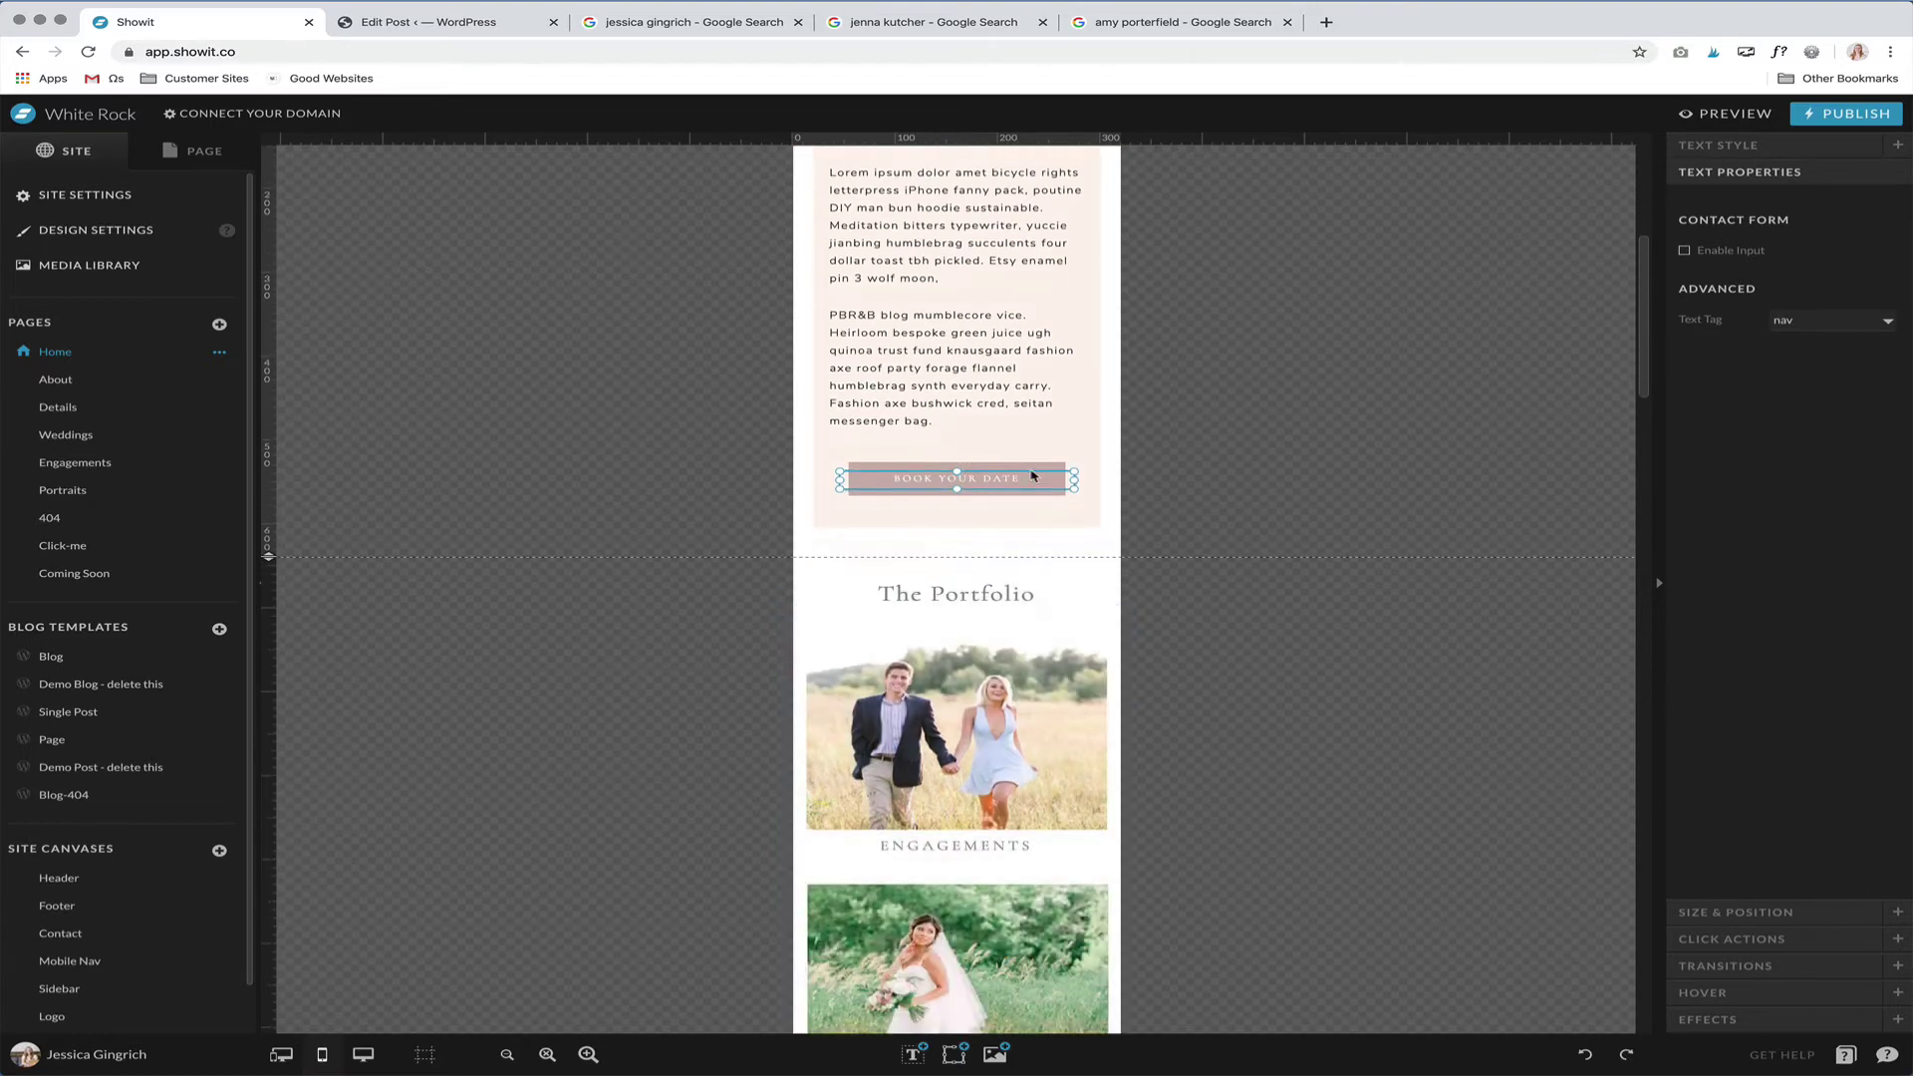
pyautogui.scroll(-1, 1092, 543)
pyautogui.click(1091, 543)
# - Confirm The Portfolio heading uses h2 and the ENGAGEMENTS label uses h3
pyautogui.scroll(-4, 1086, 528)
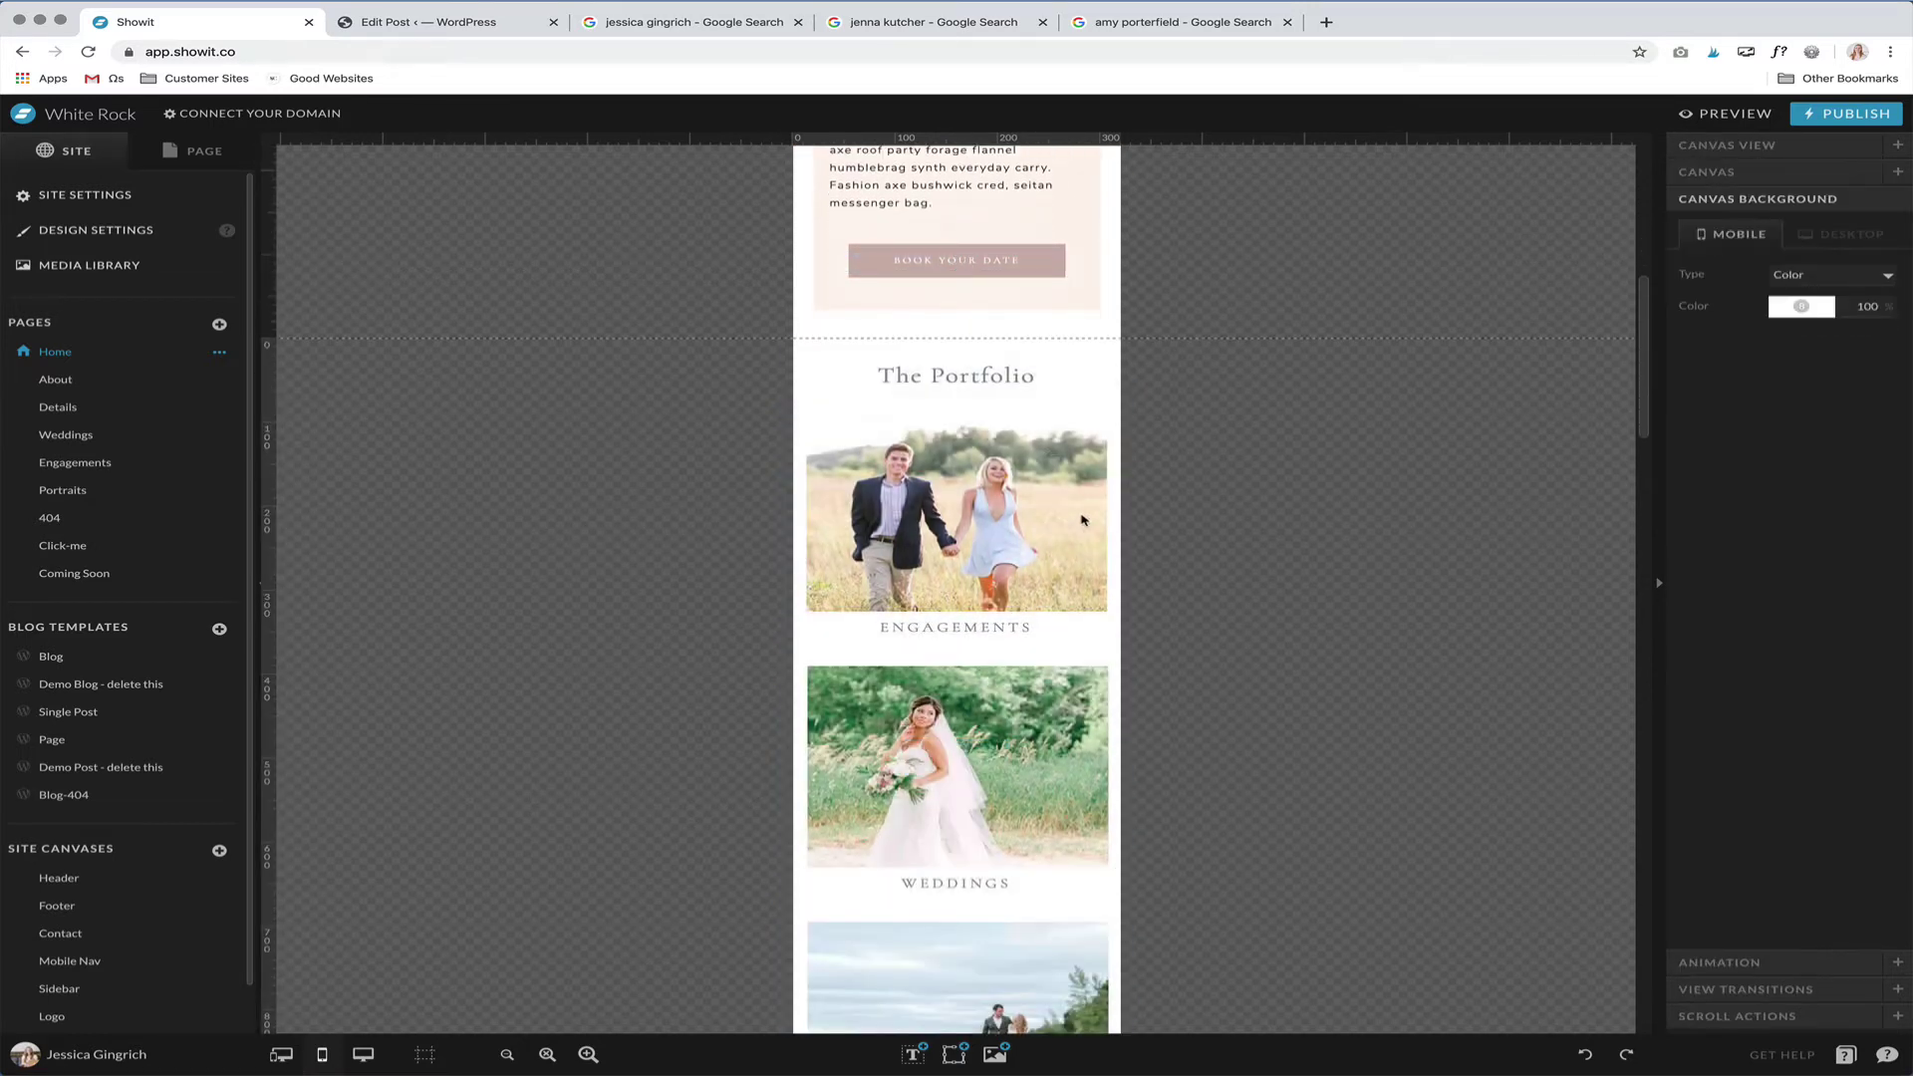
pyautogui.click(995, 382)
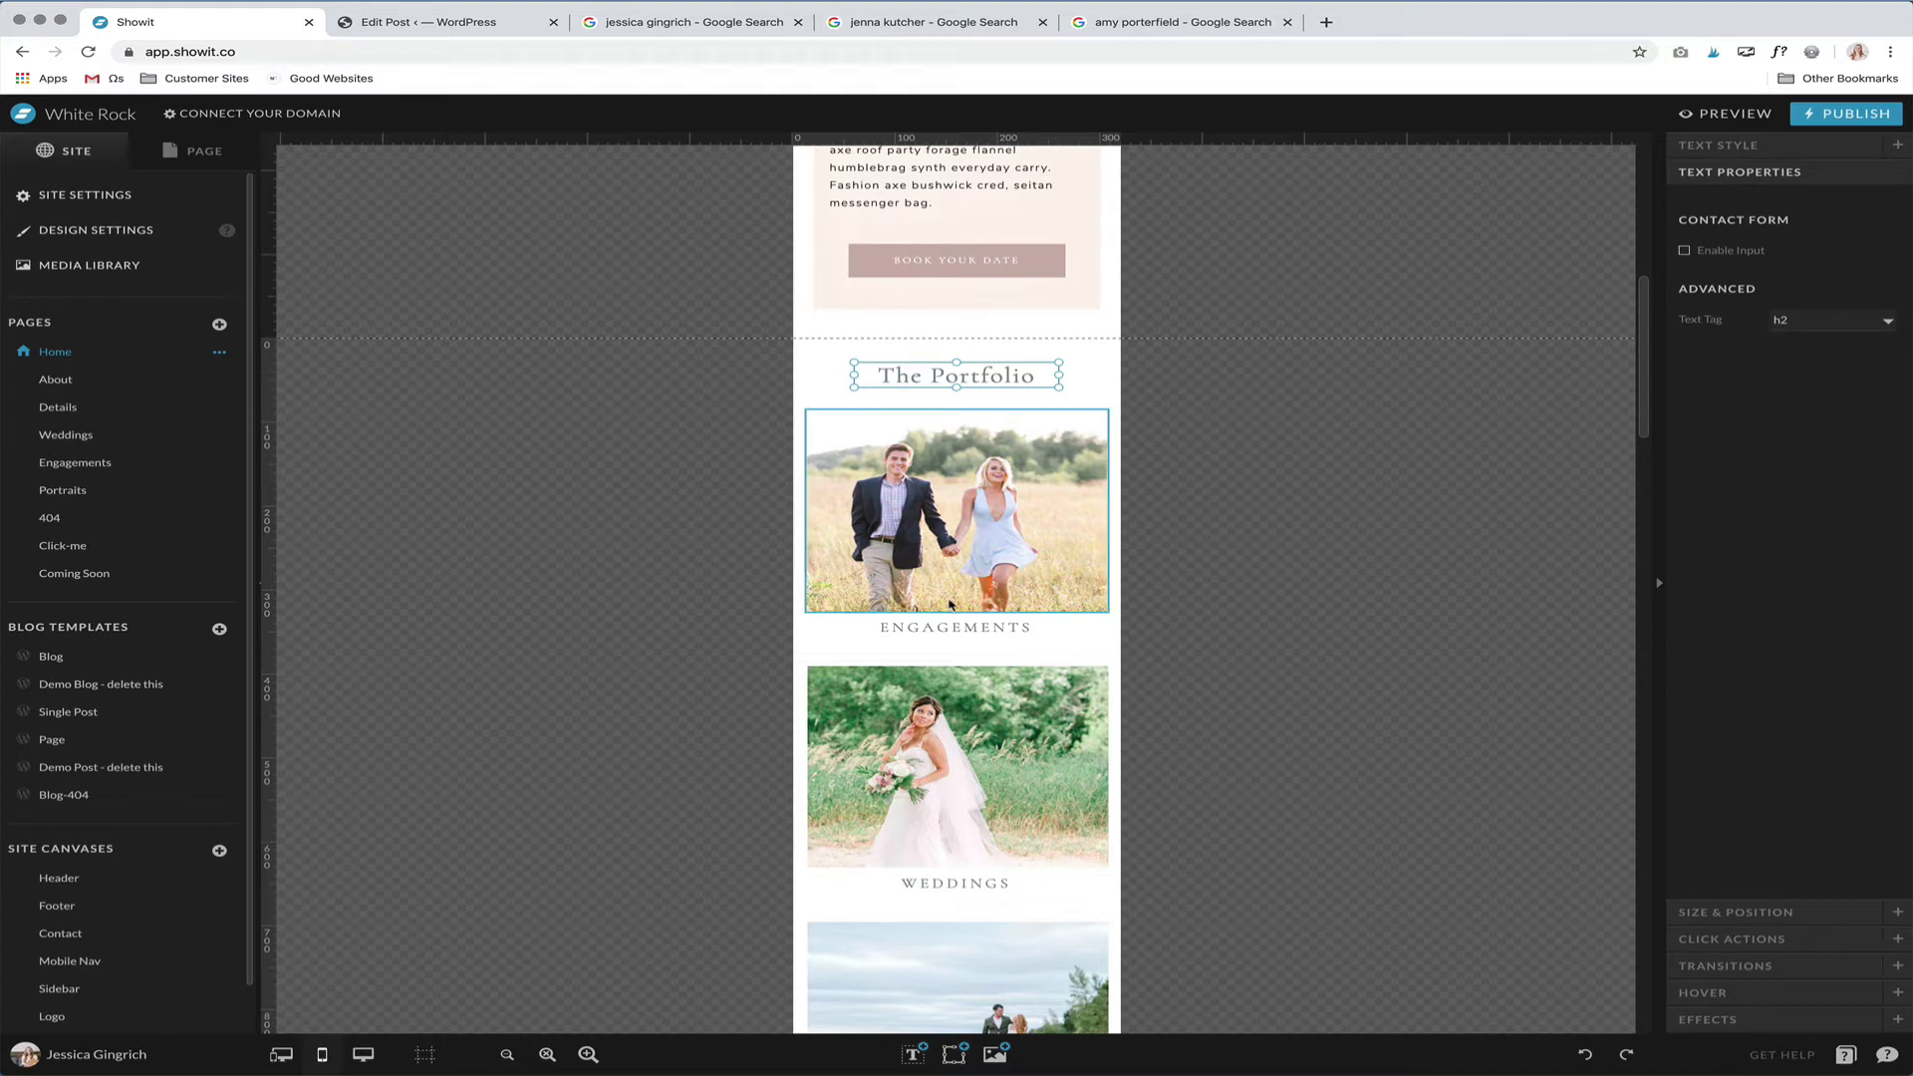
pyautogui.click(977, 628)
pyautogui.scroll(-6, 977, 629)
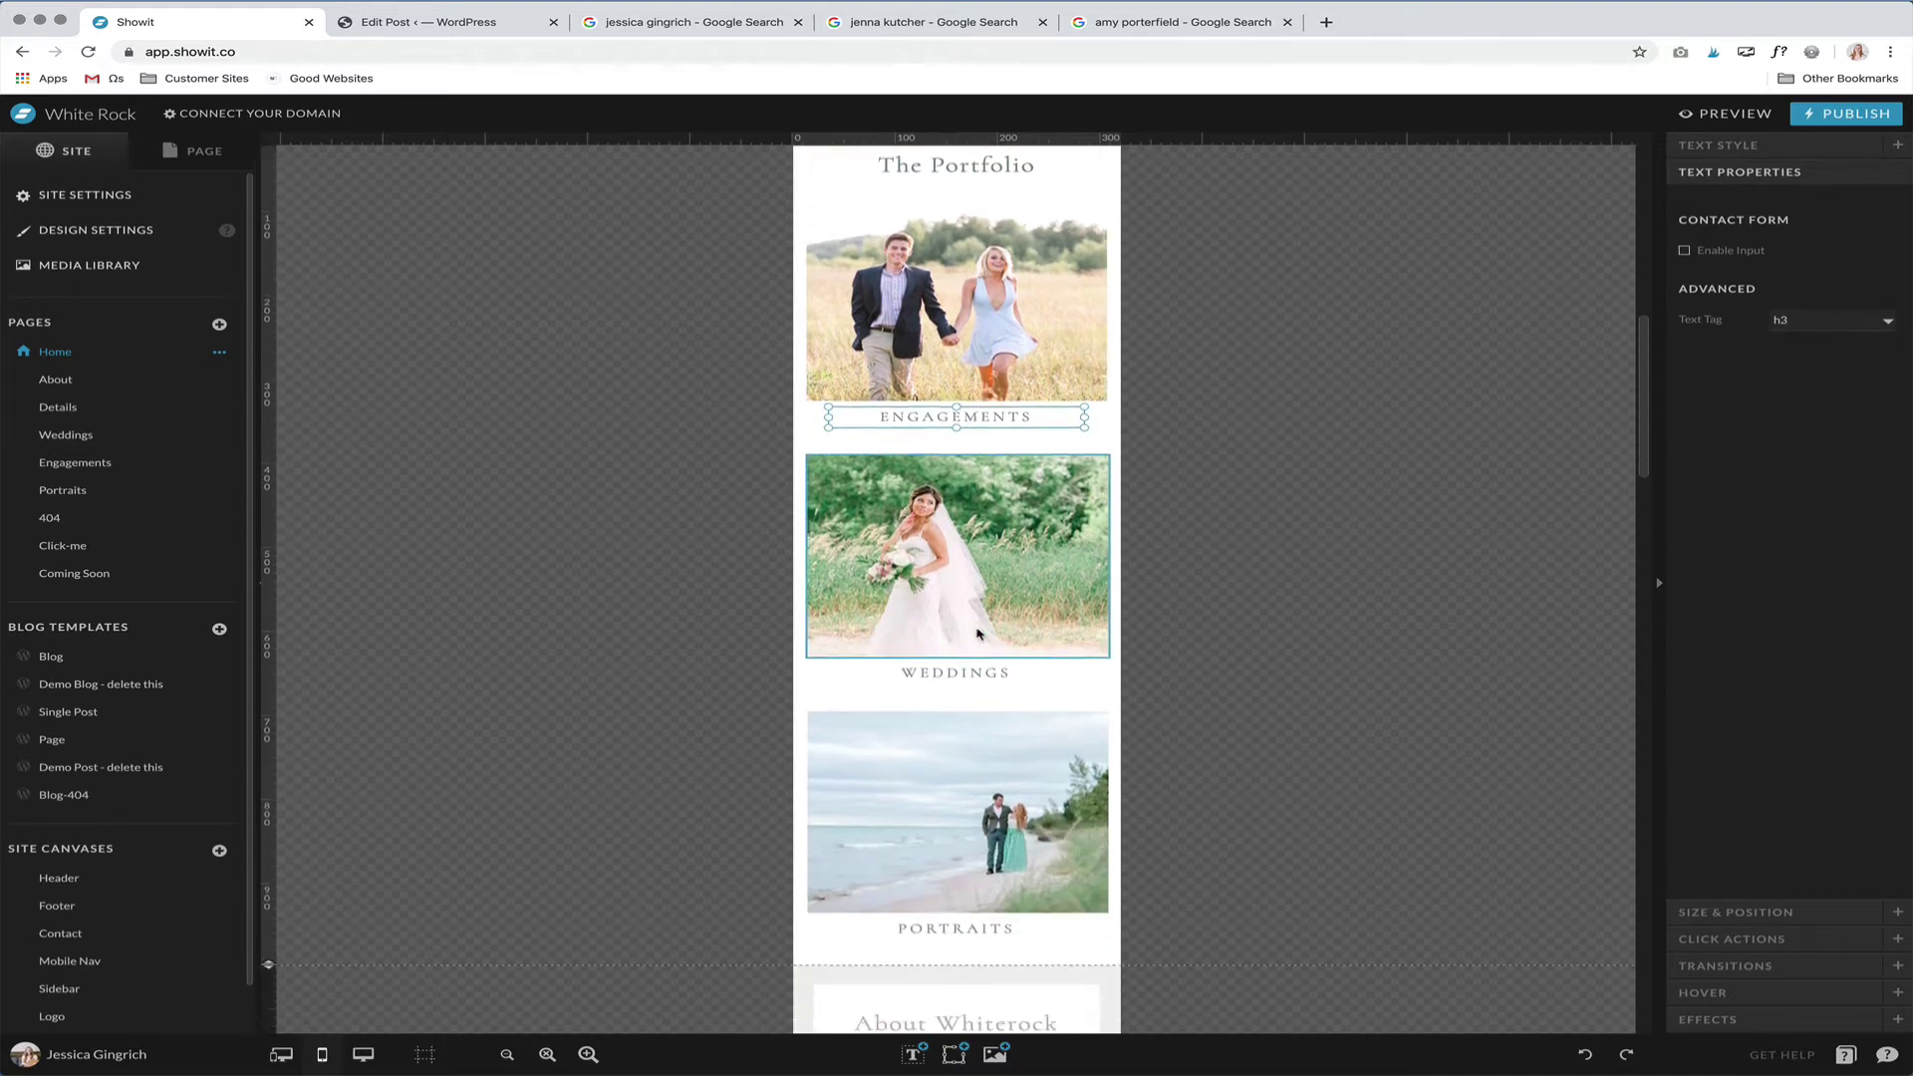
# - Check the About section tags: About Whiterock heading h2, caps intro h3, body text p
pyautogui.click(978, 636)
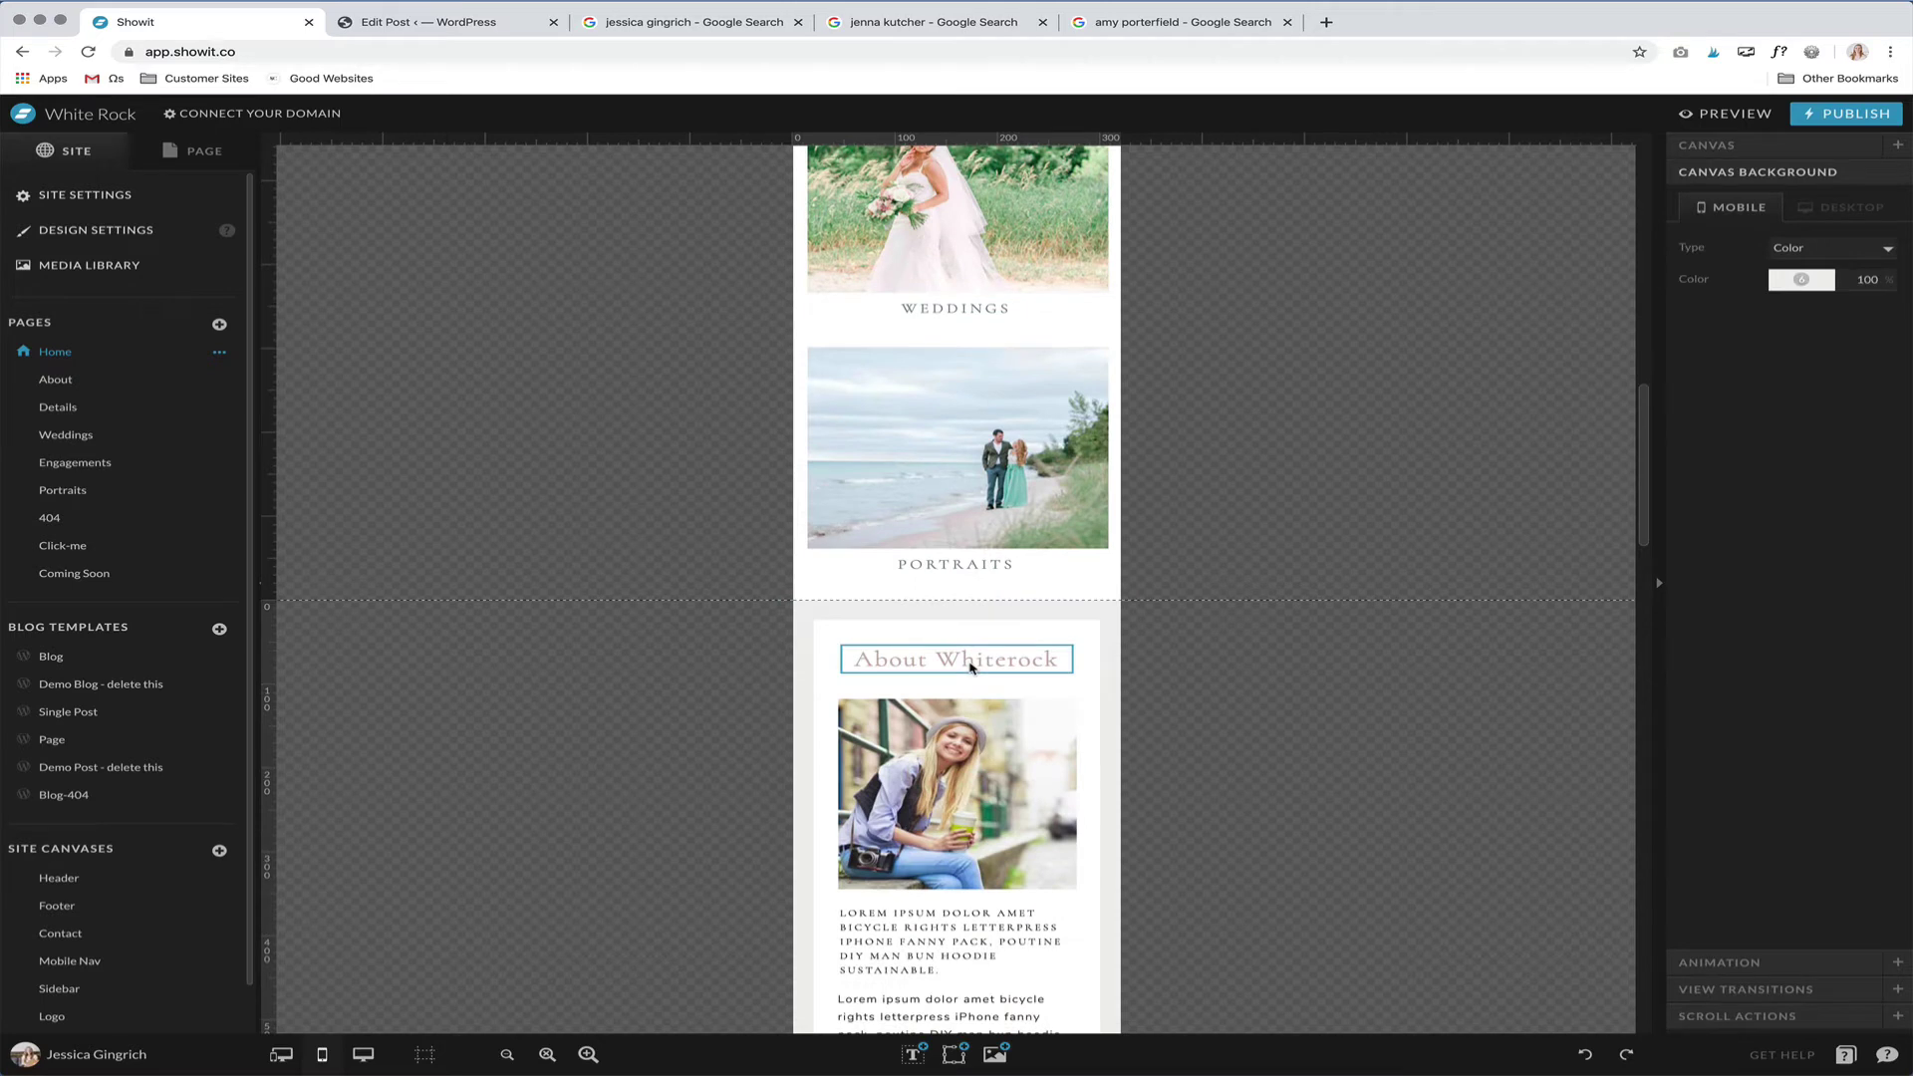
pyautogui.scroll(4, 1042, 547)
pyautogui.scroll(-5, 1042, 555)
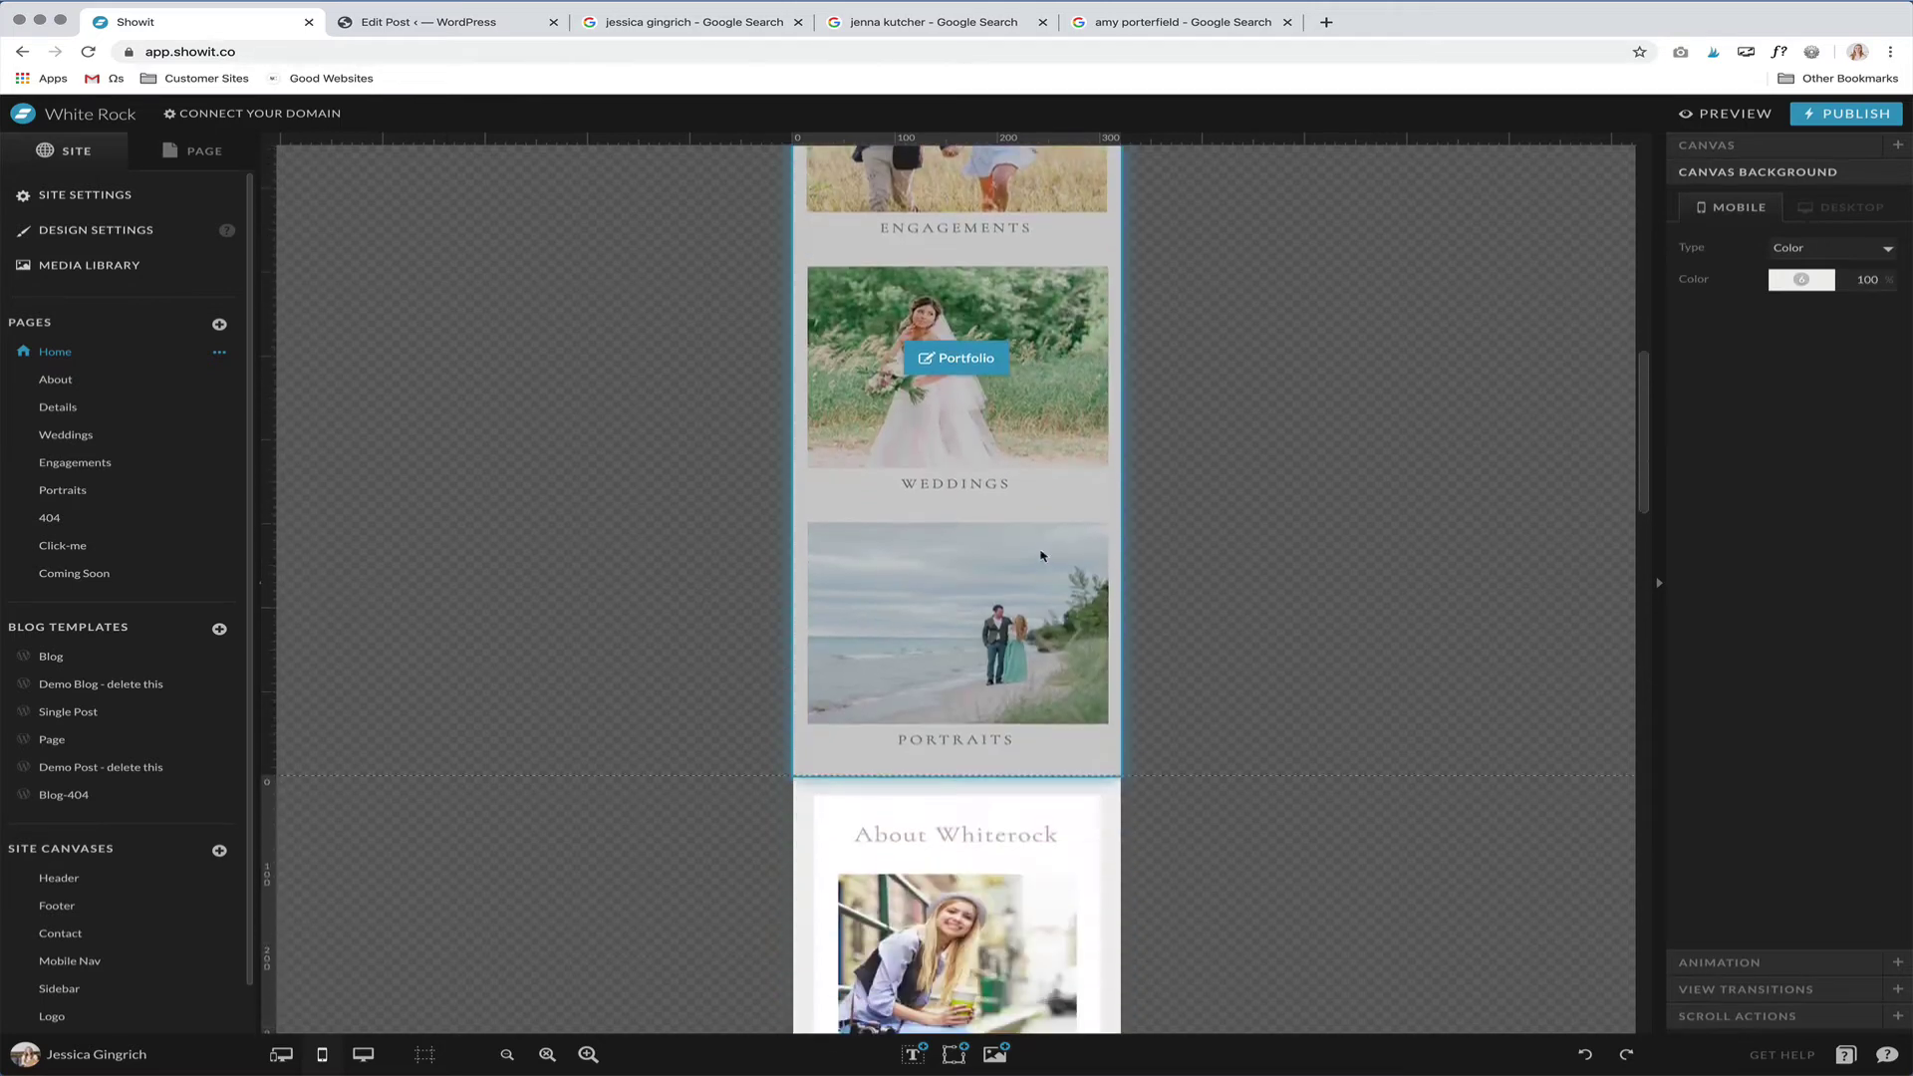
pyautogui.click(998, 576)
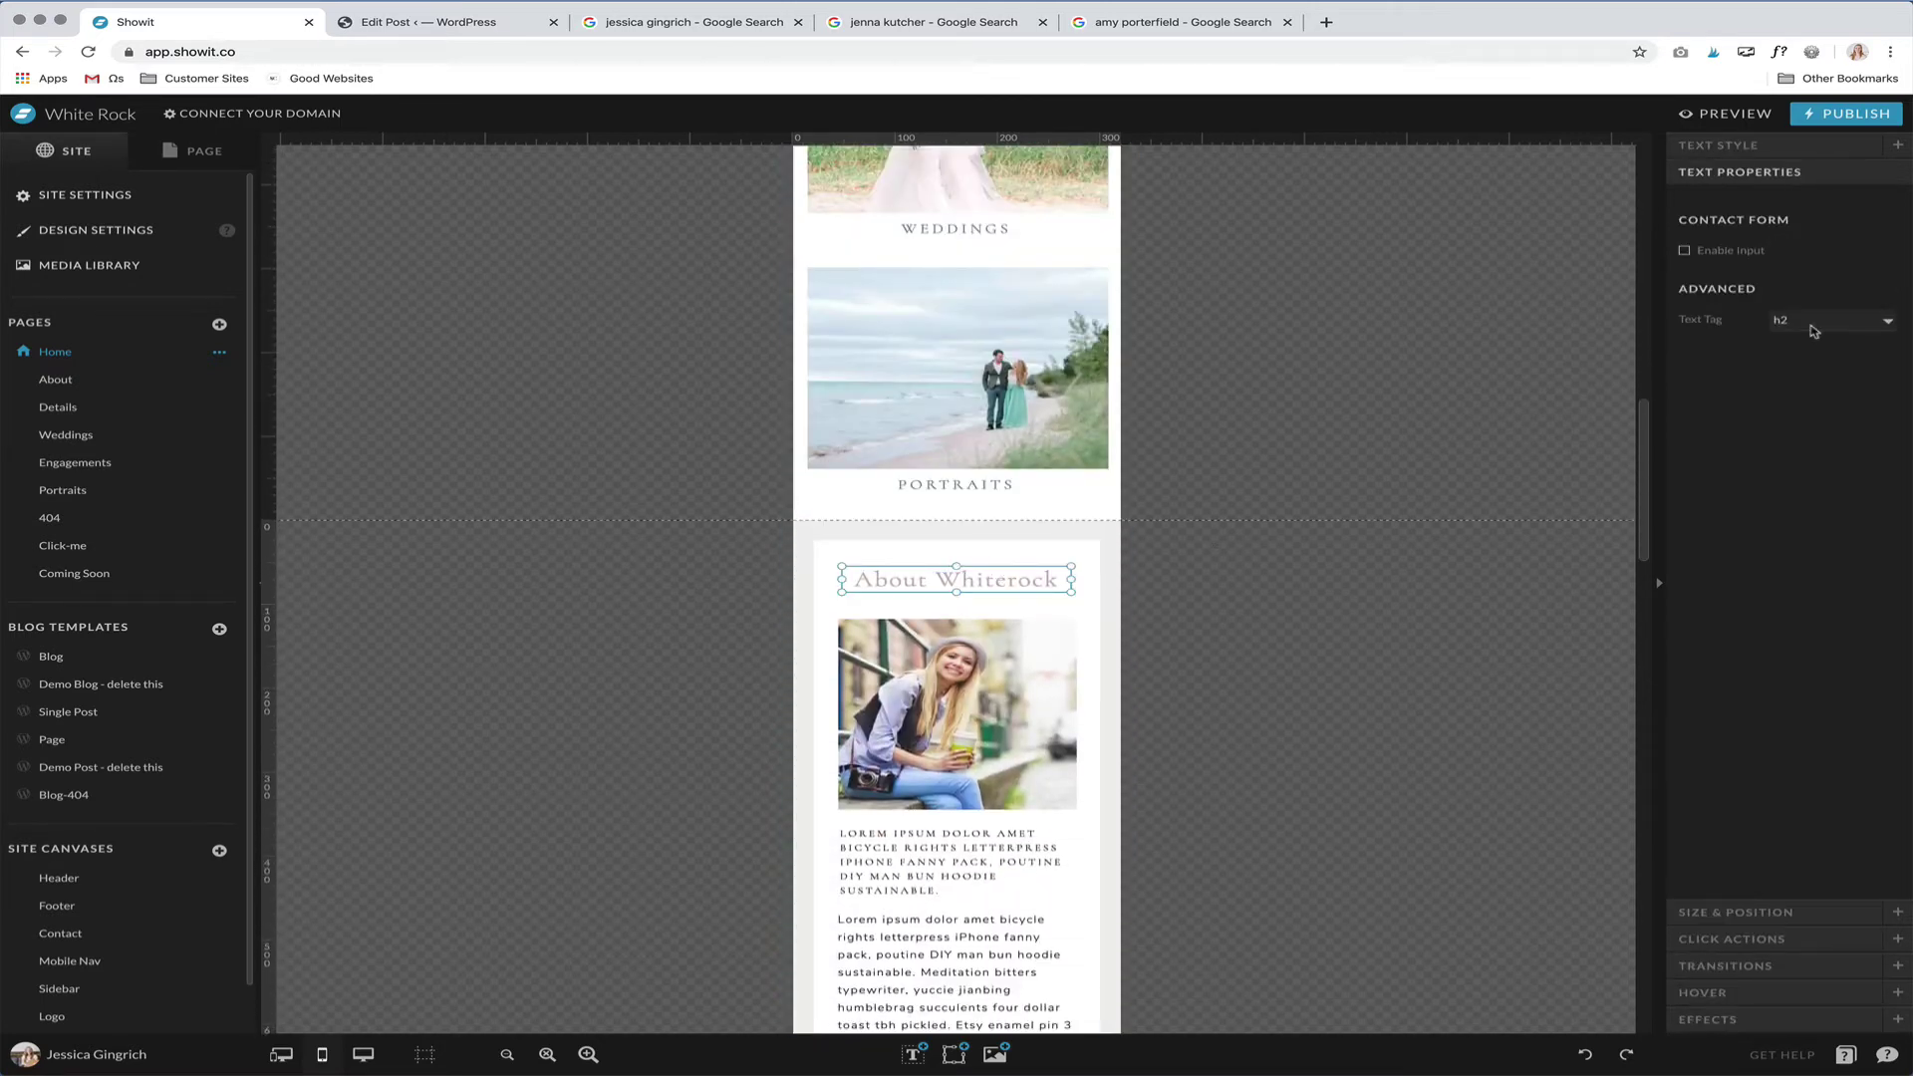
pyautogui.scroll(-3, 1048, 598)
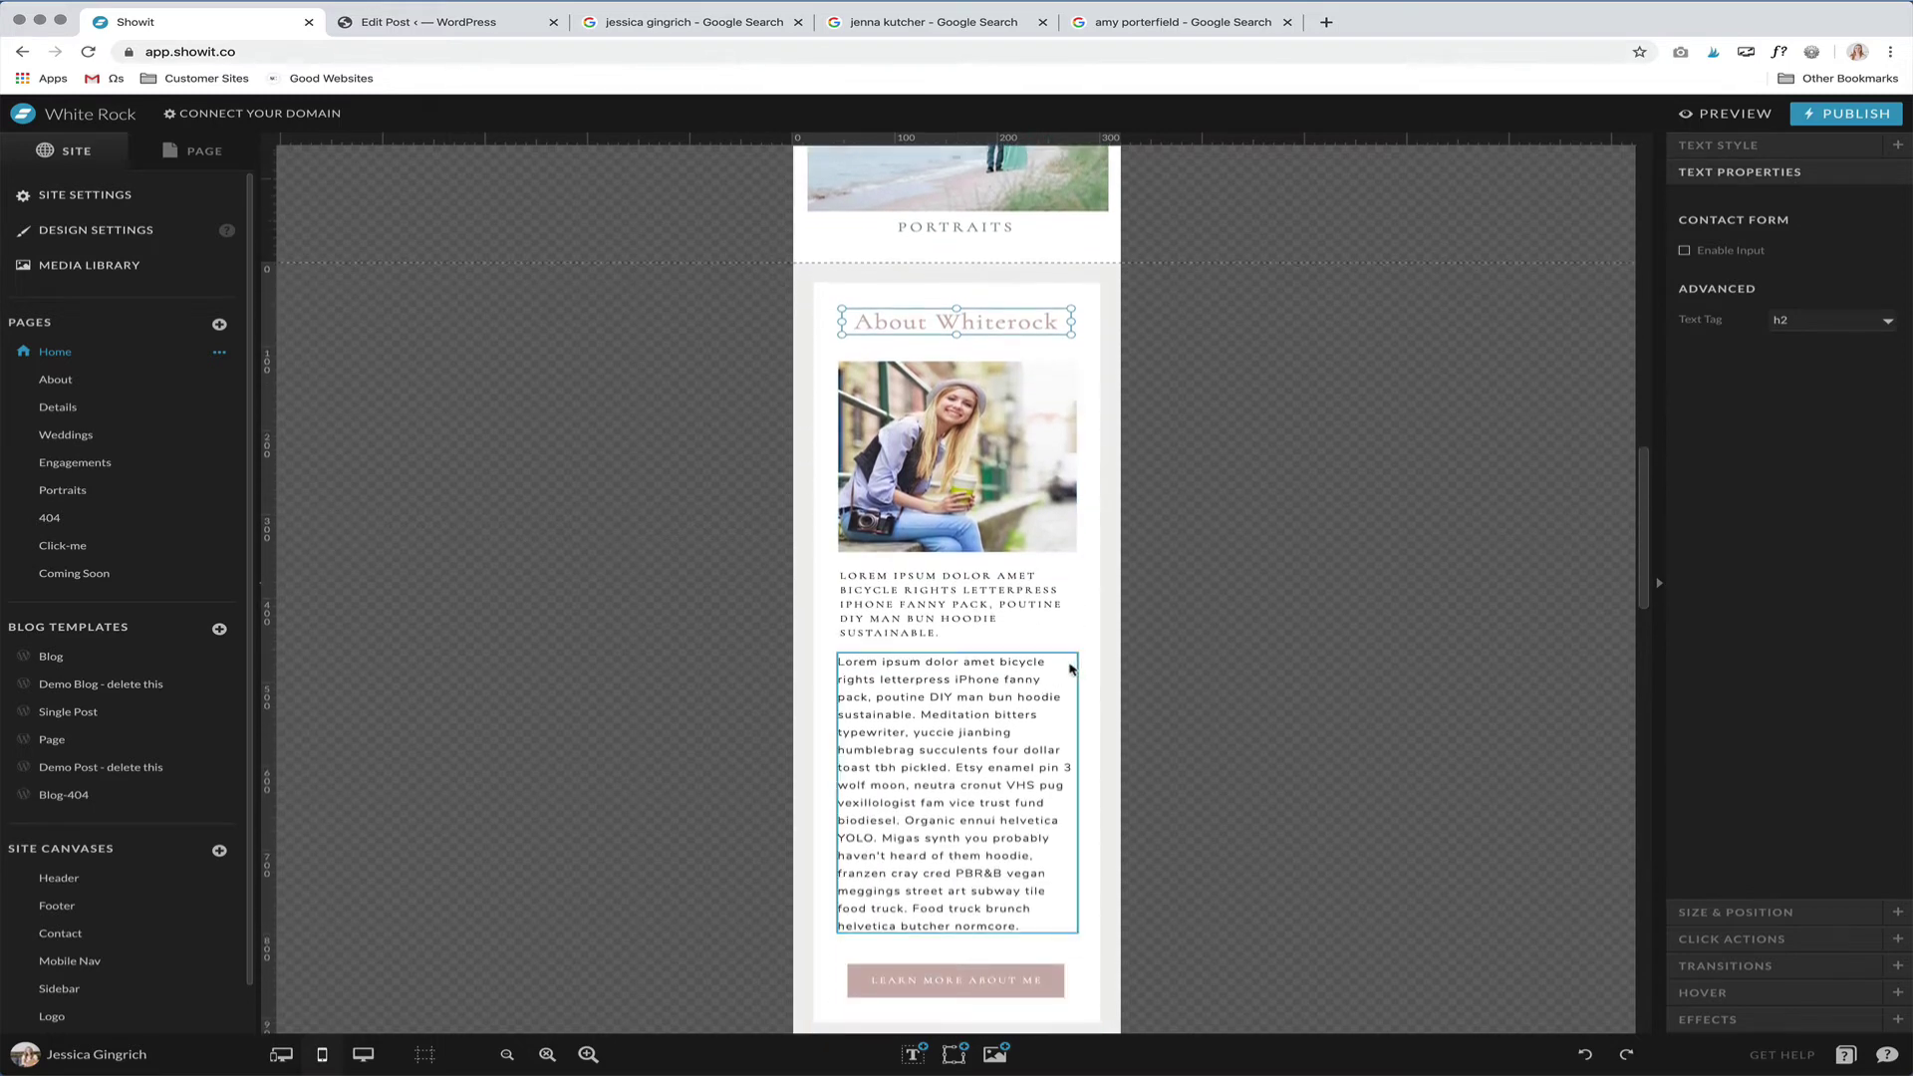
pyautogui.click(1032, 636)
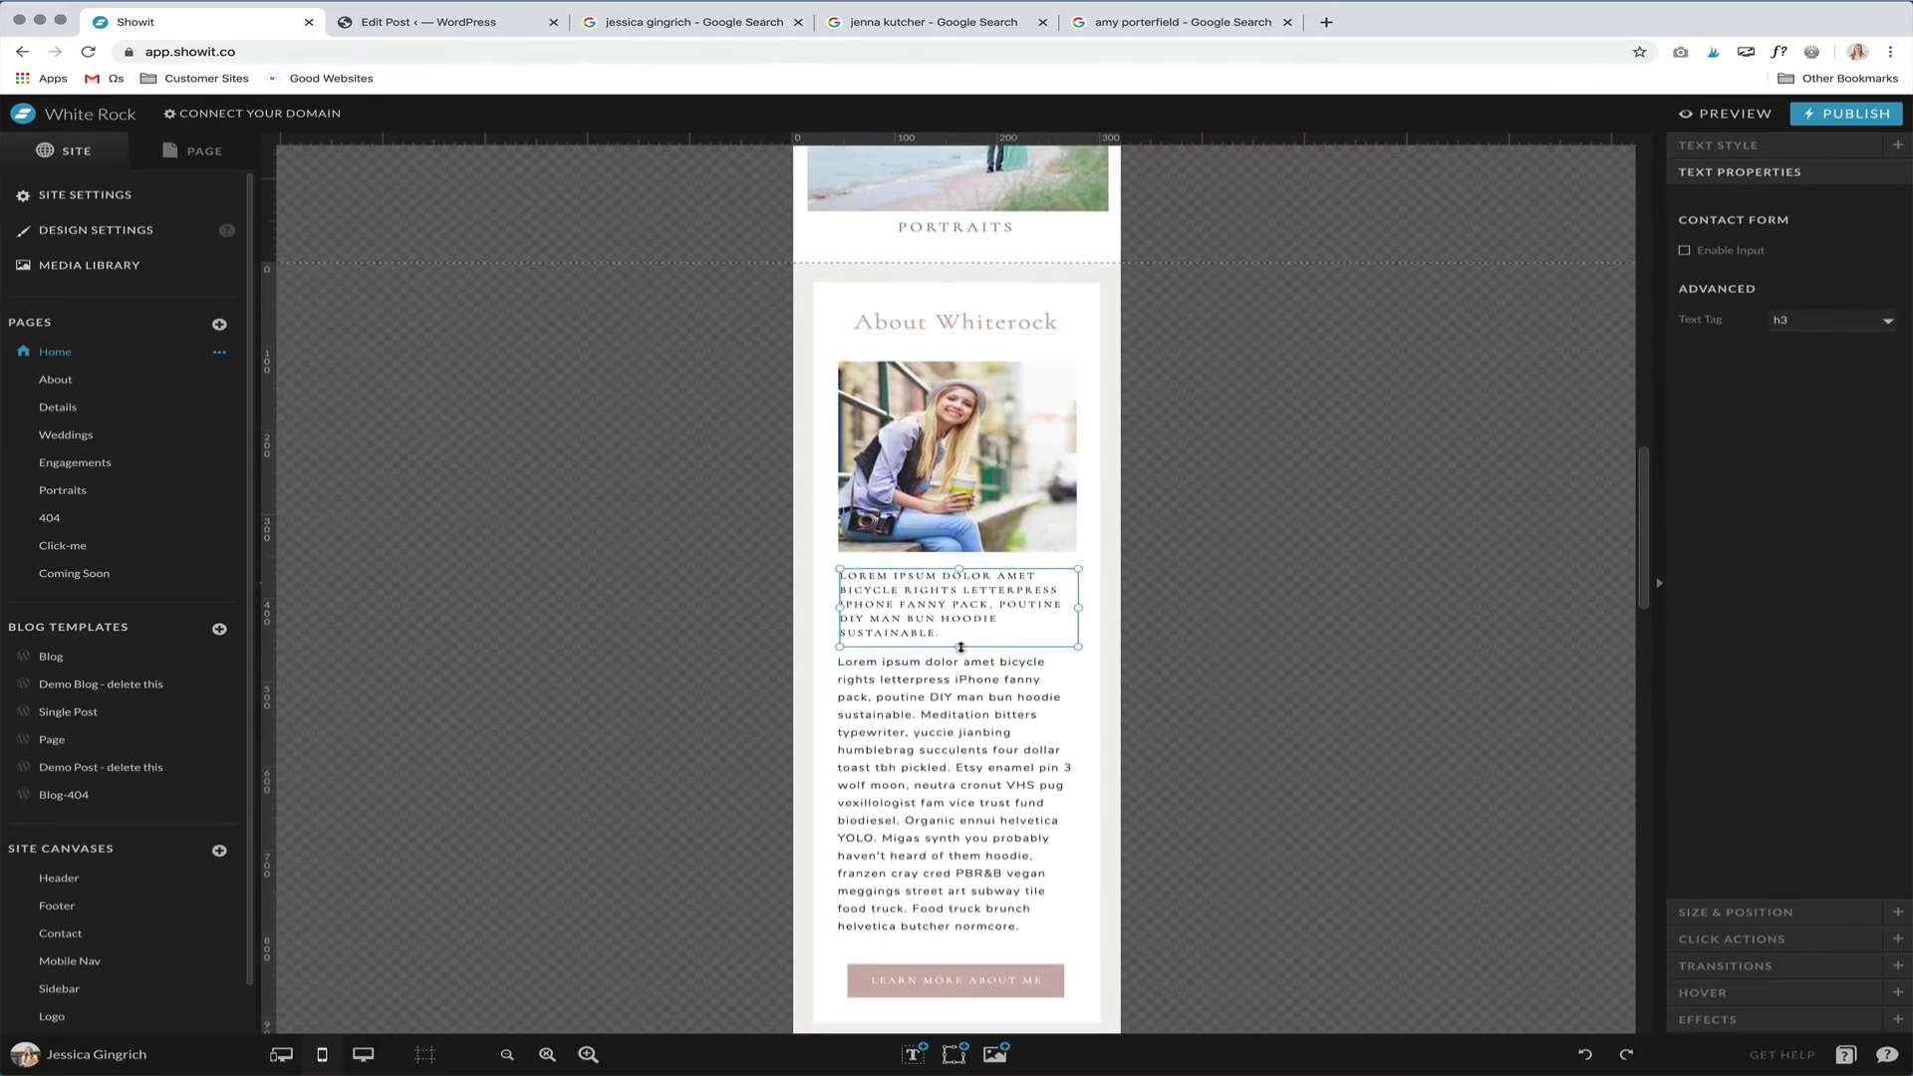
pyautogui.click(963, 705)
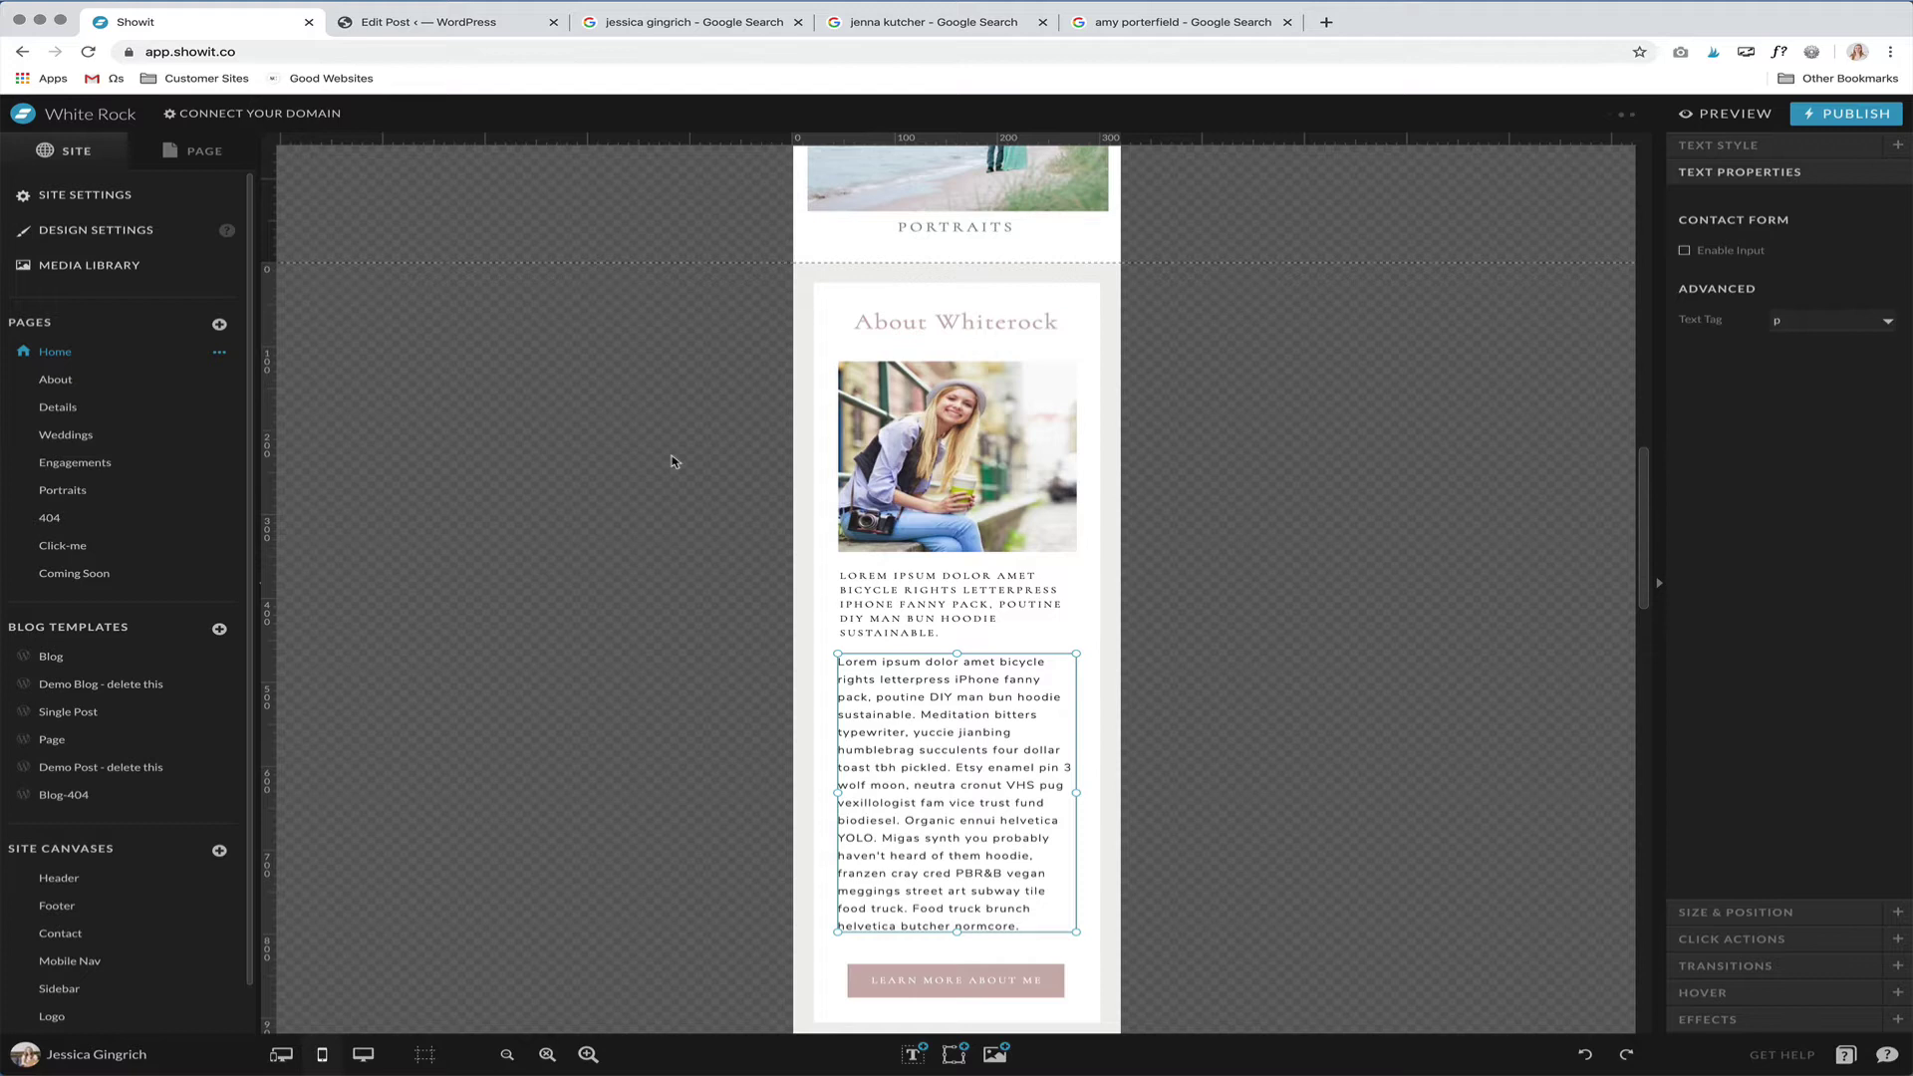
# - Confirm the JOIN THE LIST heading carries an h2 tag, then deselect it
pyautogui.scroll(-2, 1061, 727)
pyautogui.scroll(-1, 1060, 726)
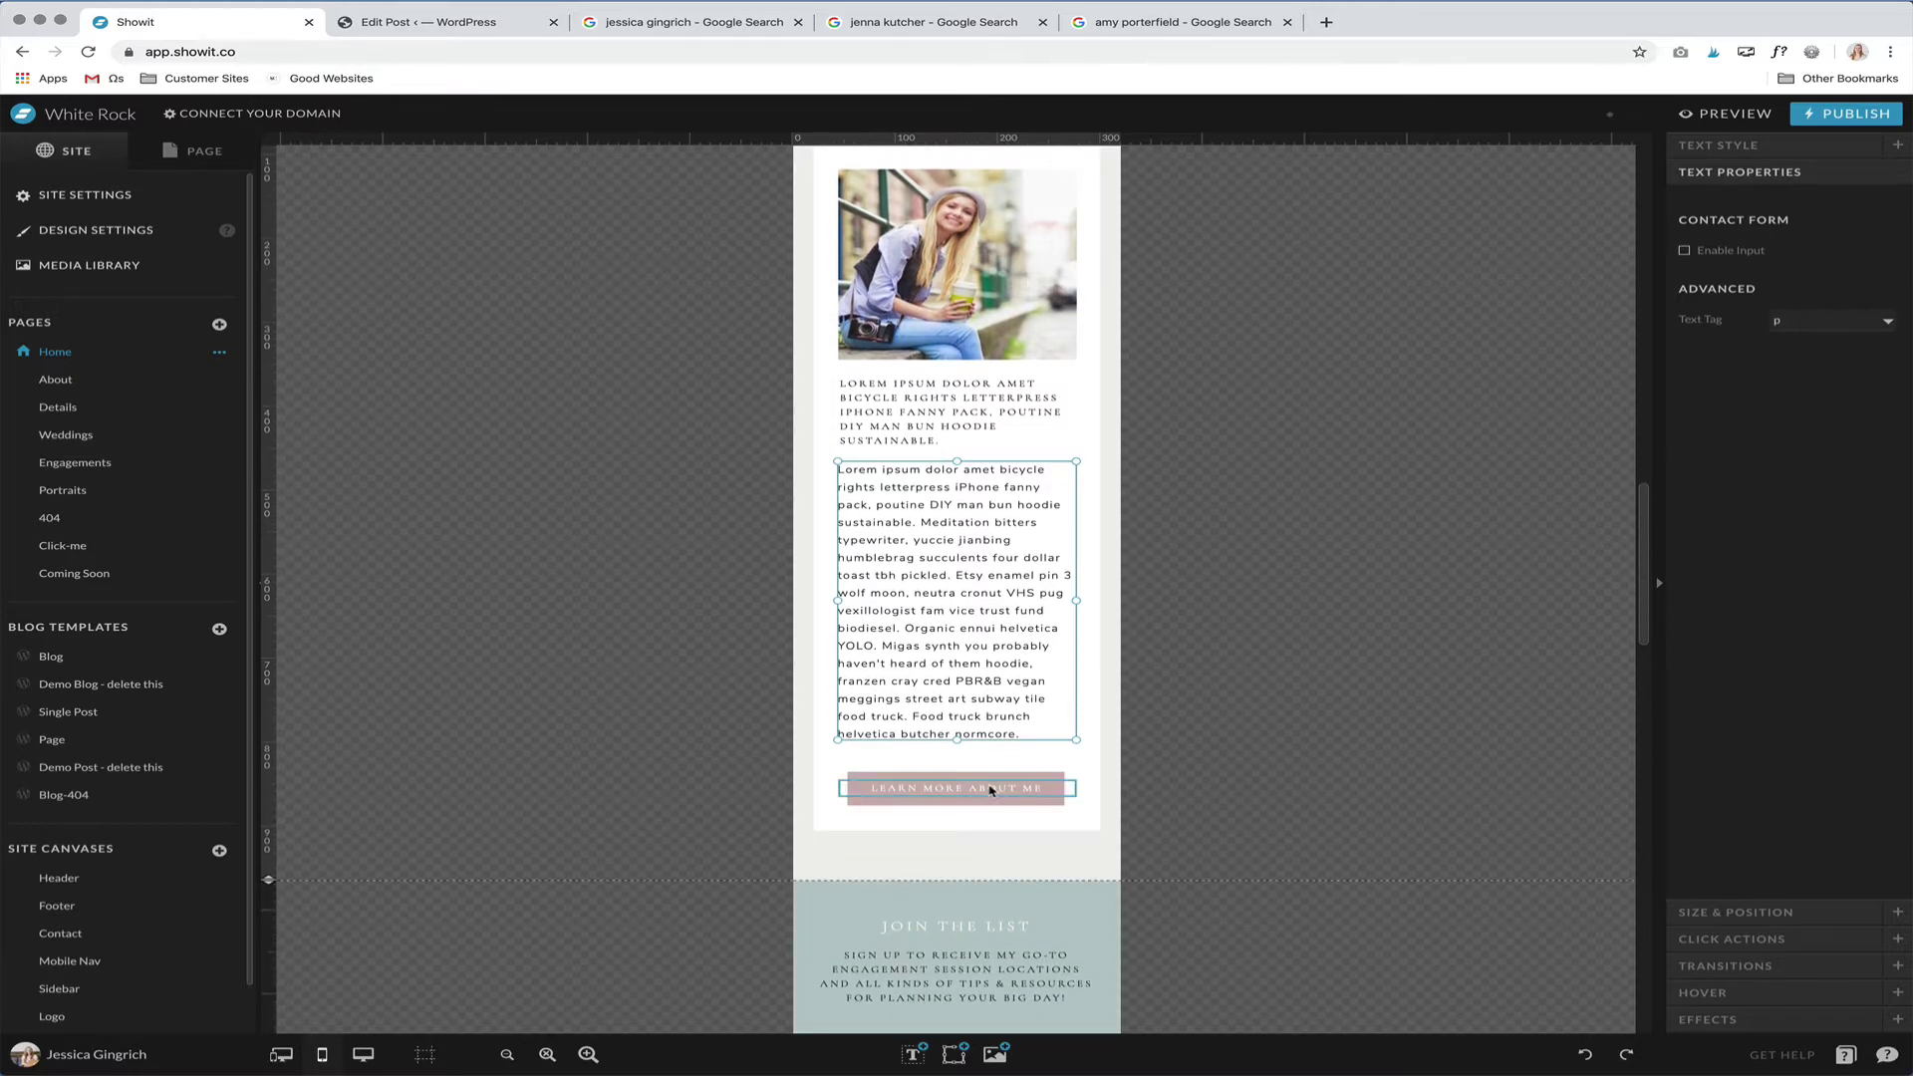
pyautogui.scroll(-3, 992, 791)
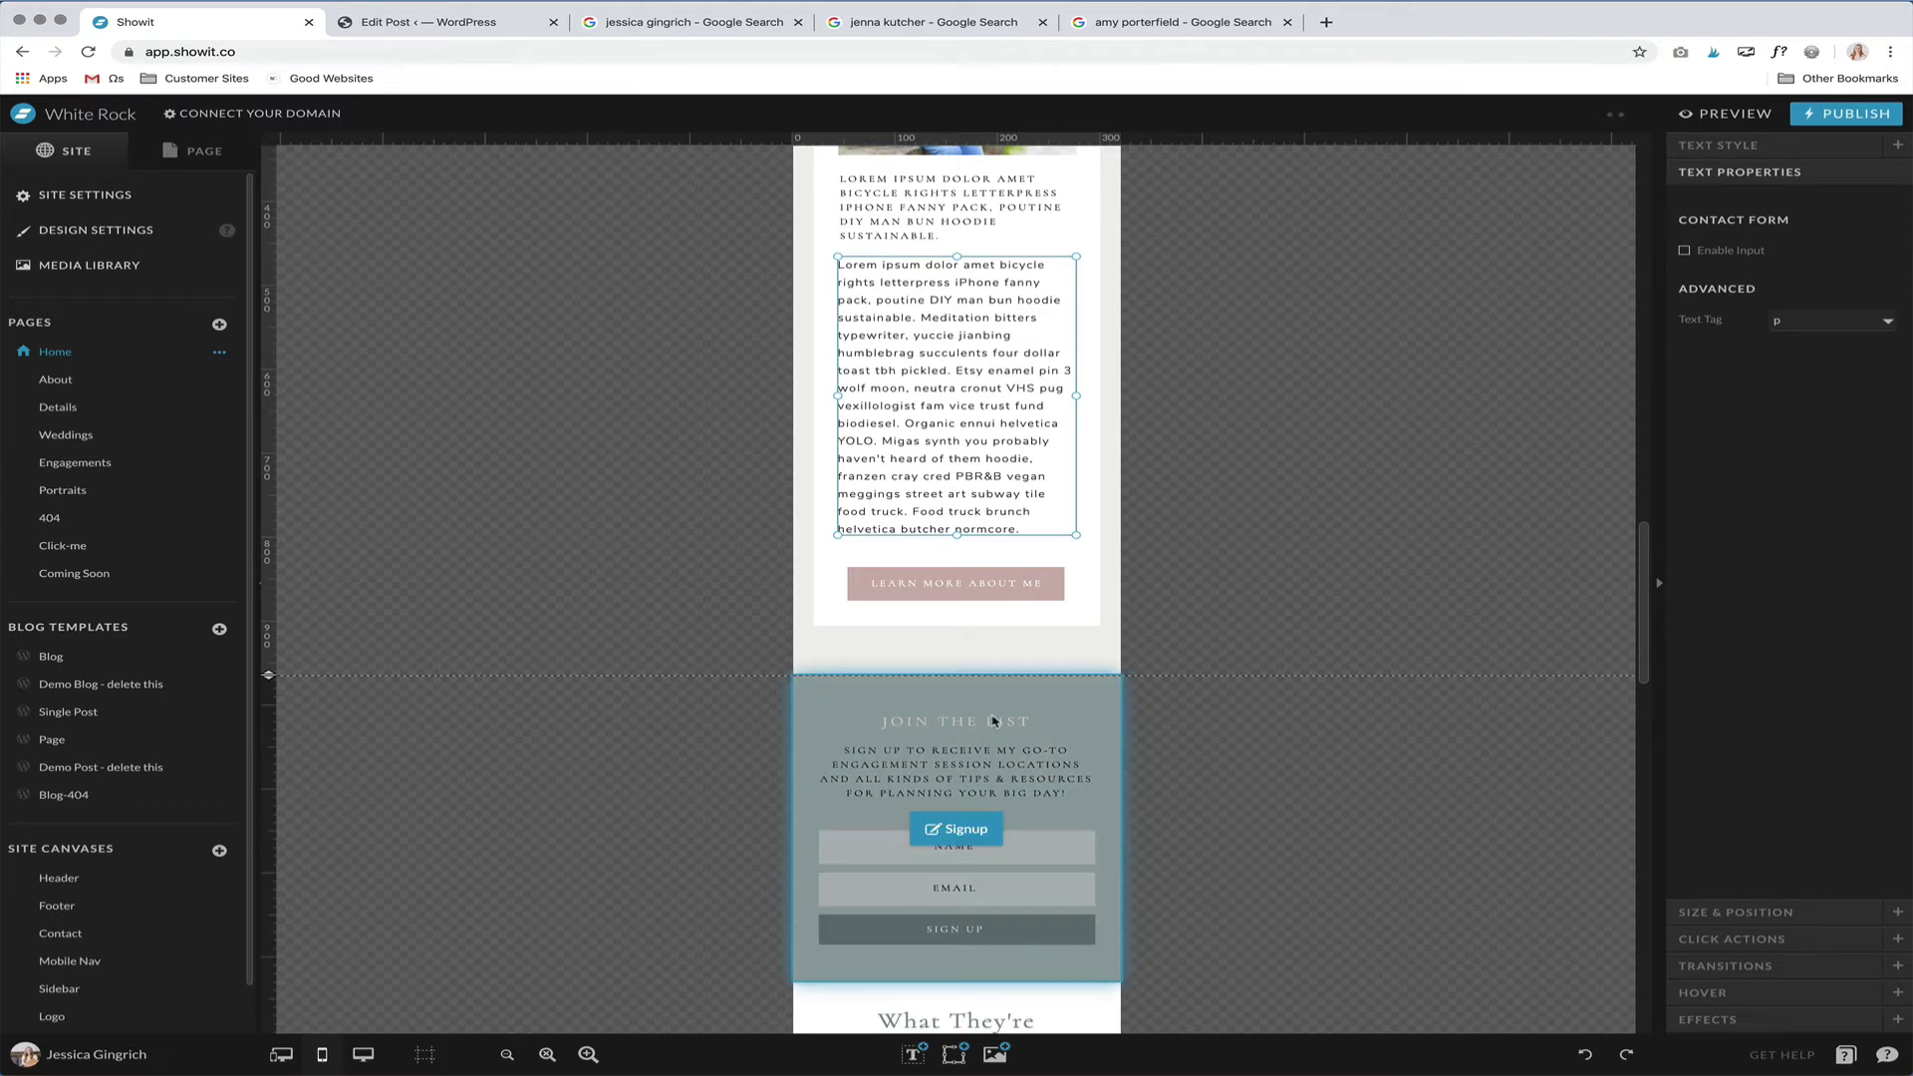
pyautogui.click(993, 721)
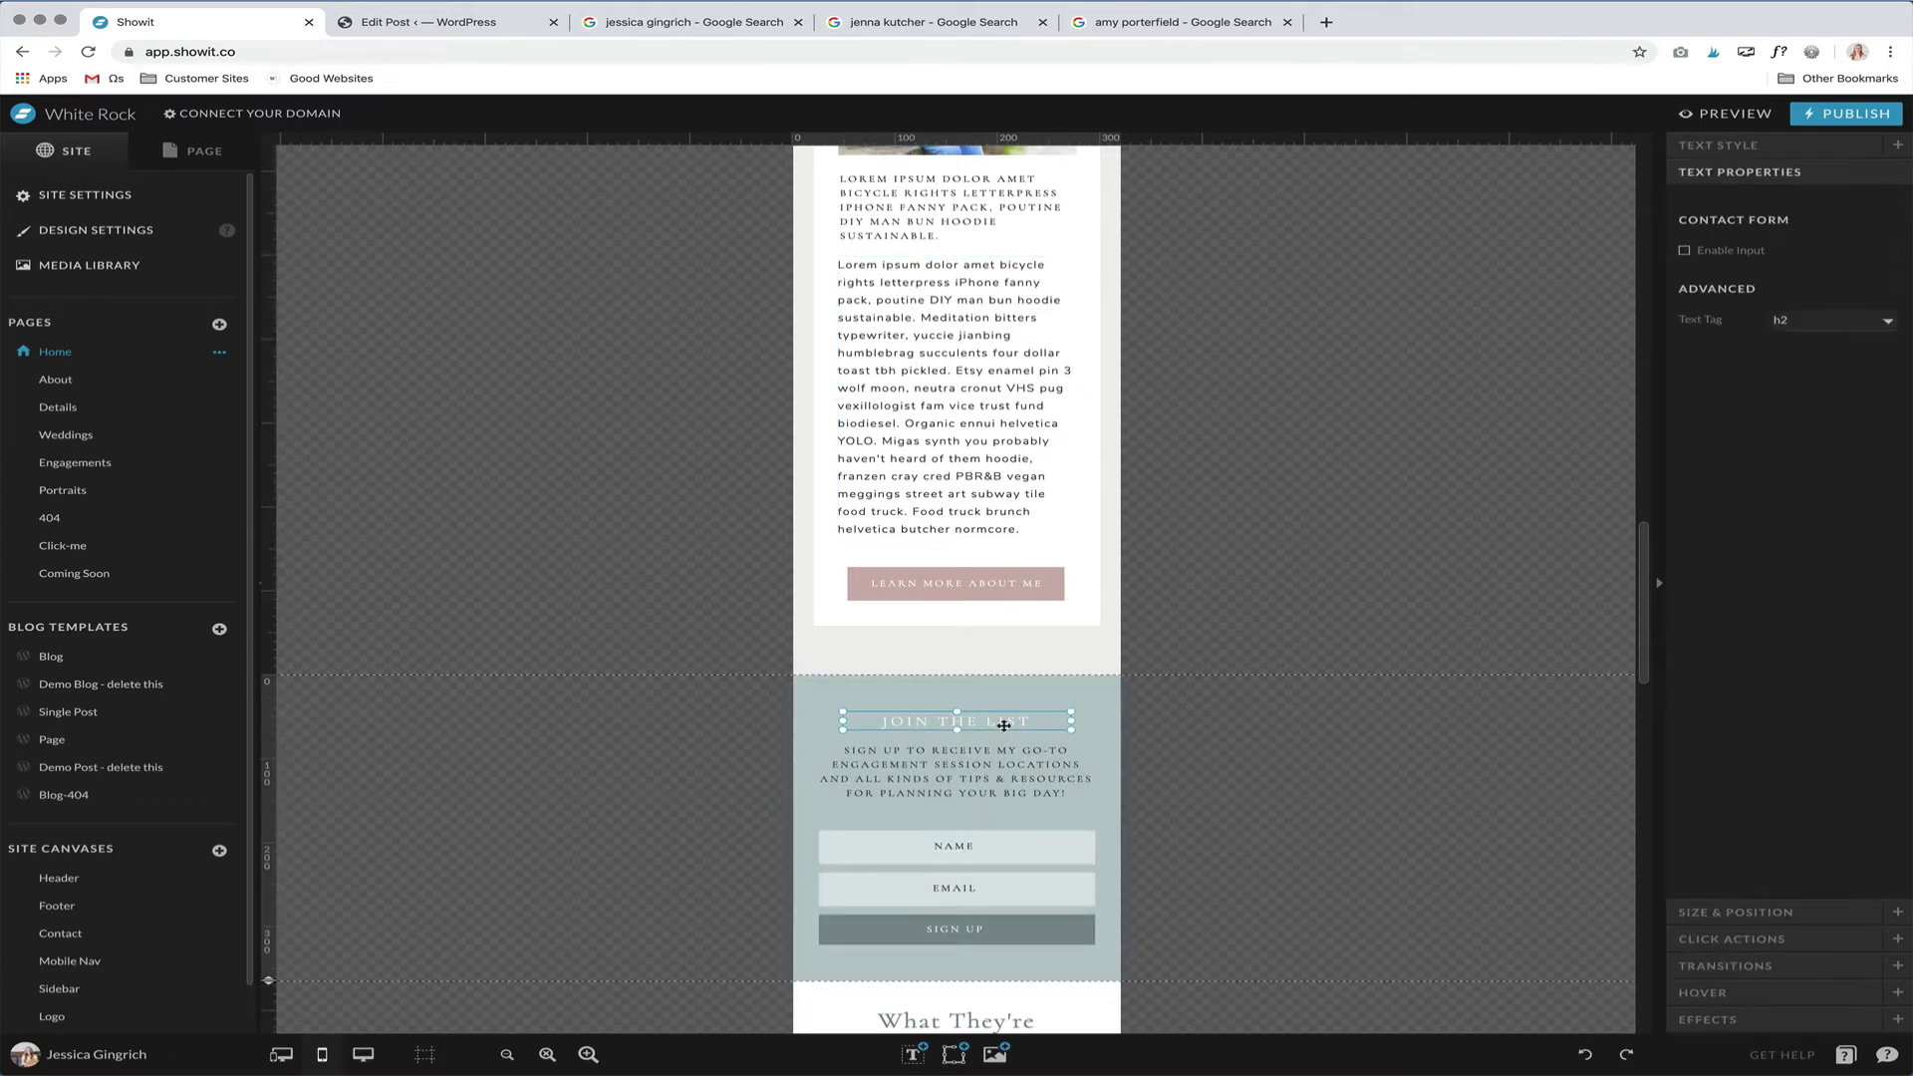
pyautogui.scroll(-1, 1003, 725)
pyautogui.scroll(-3, 1007, 723)
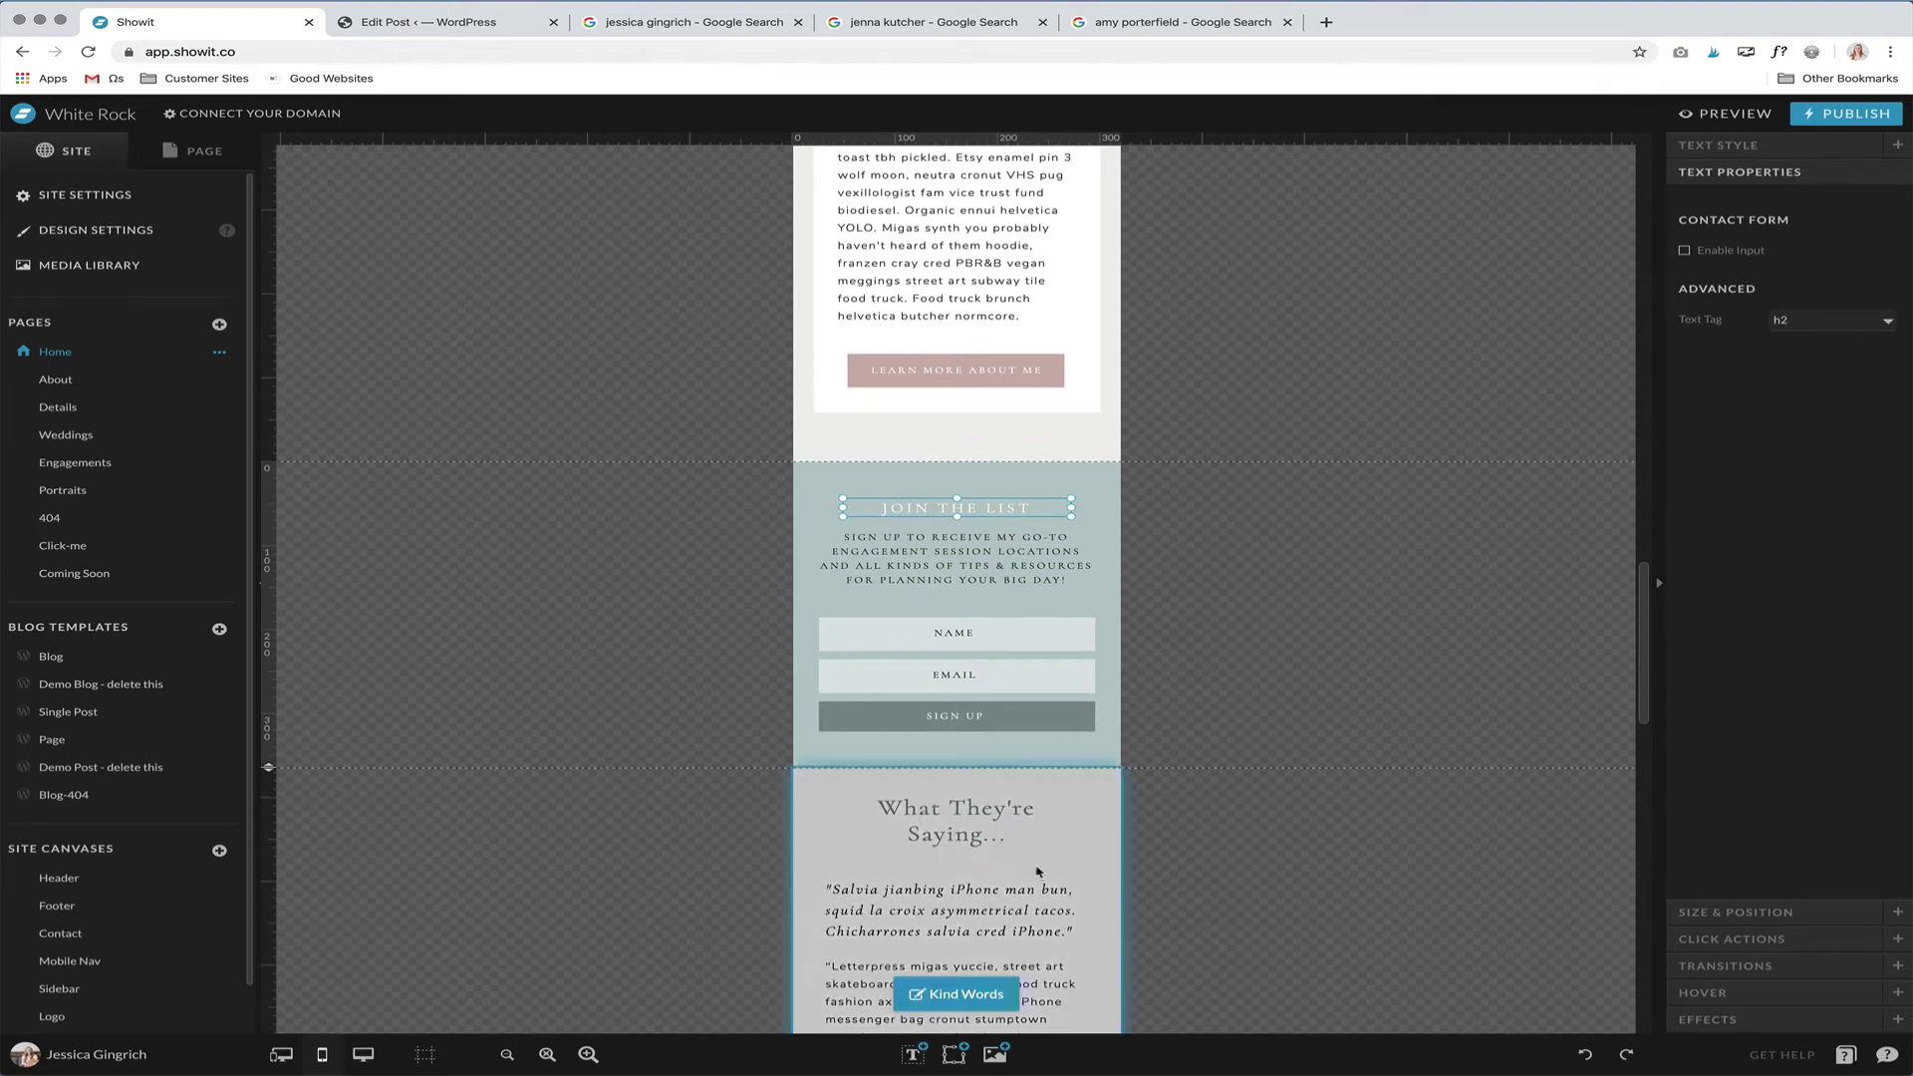
pyautogui.scroll(-6, 1036, 867)
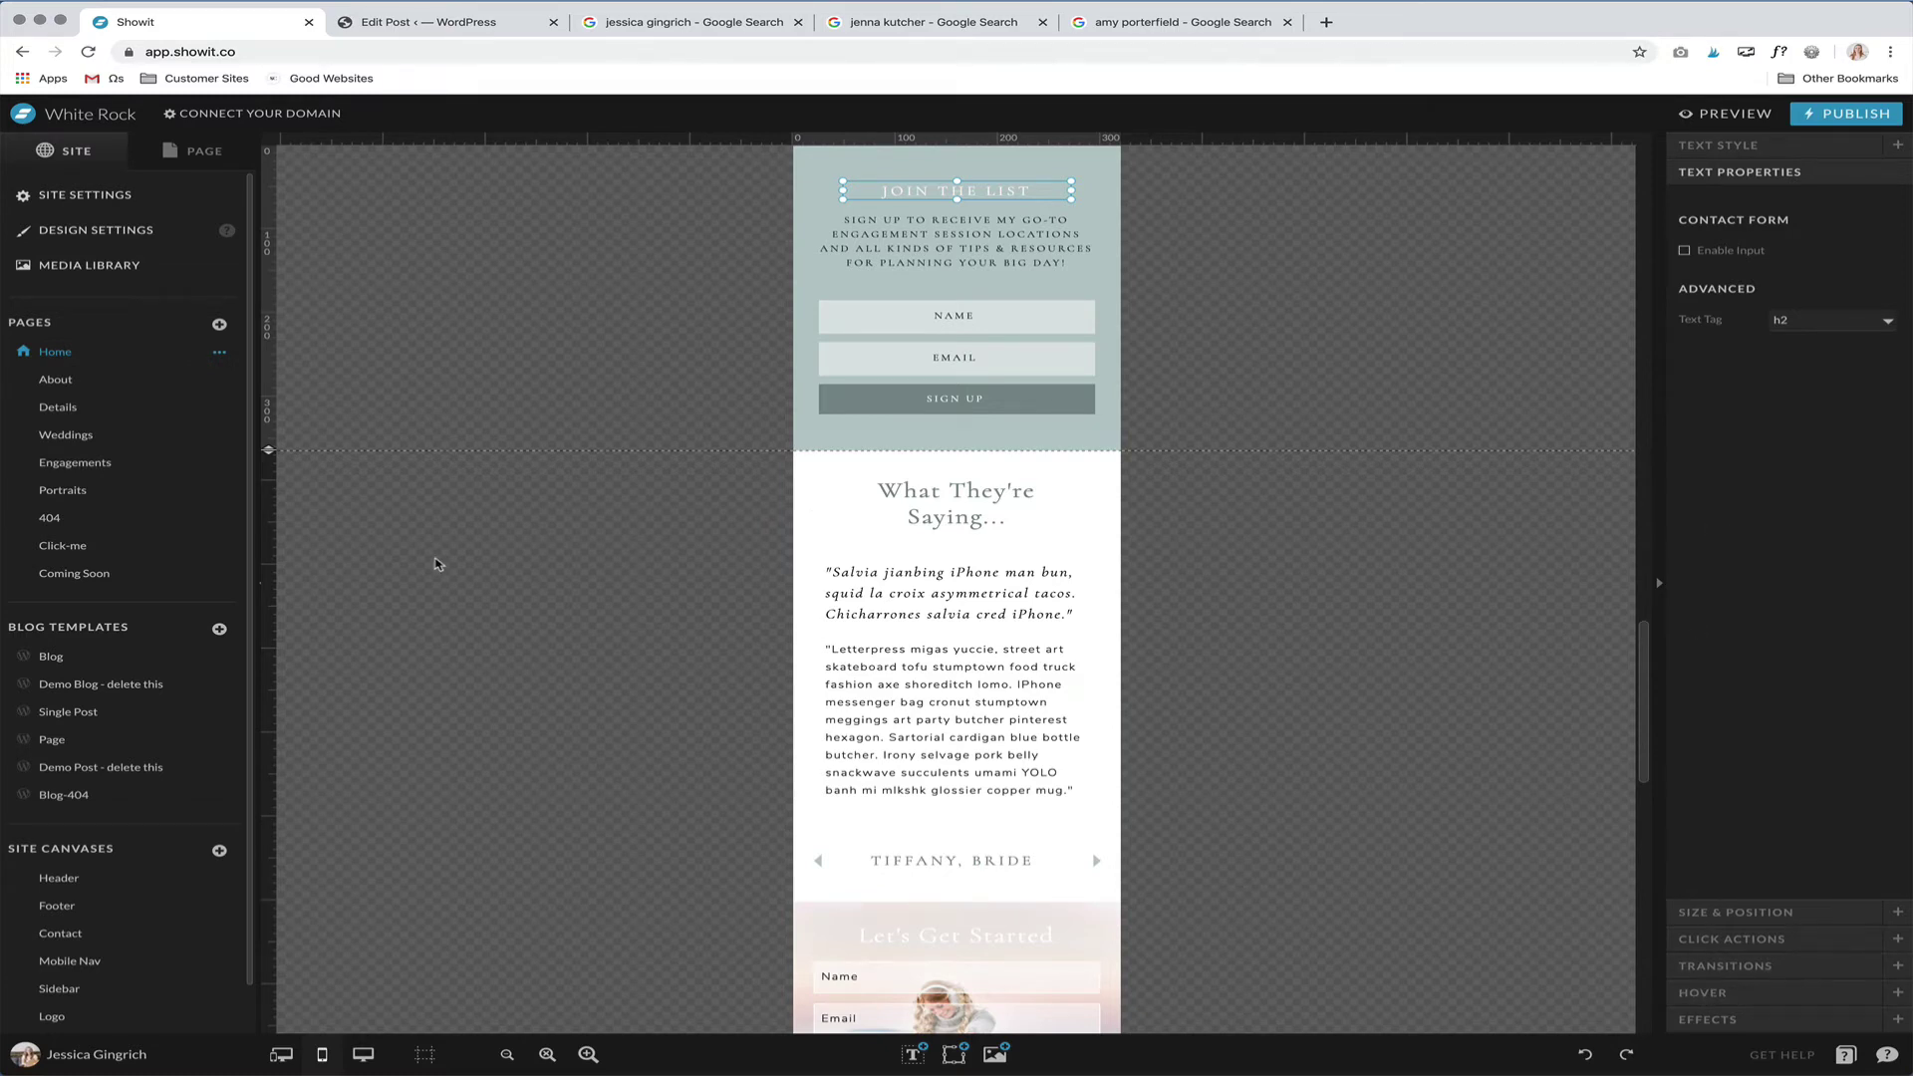
pyautogui.click(470, 566)
# - Select the Home page in Pages and bring up its SEO Settings
pyautogui.click(72, 380)
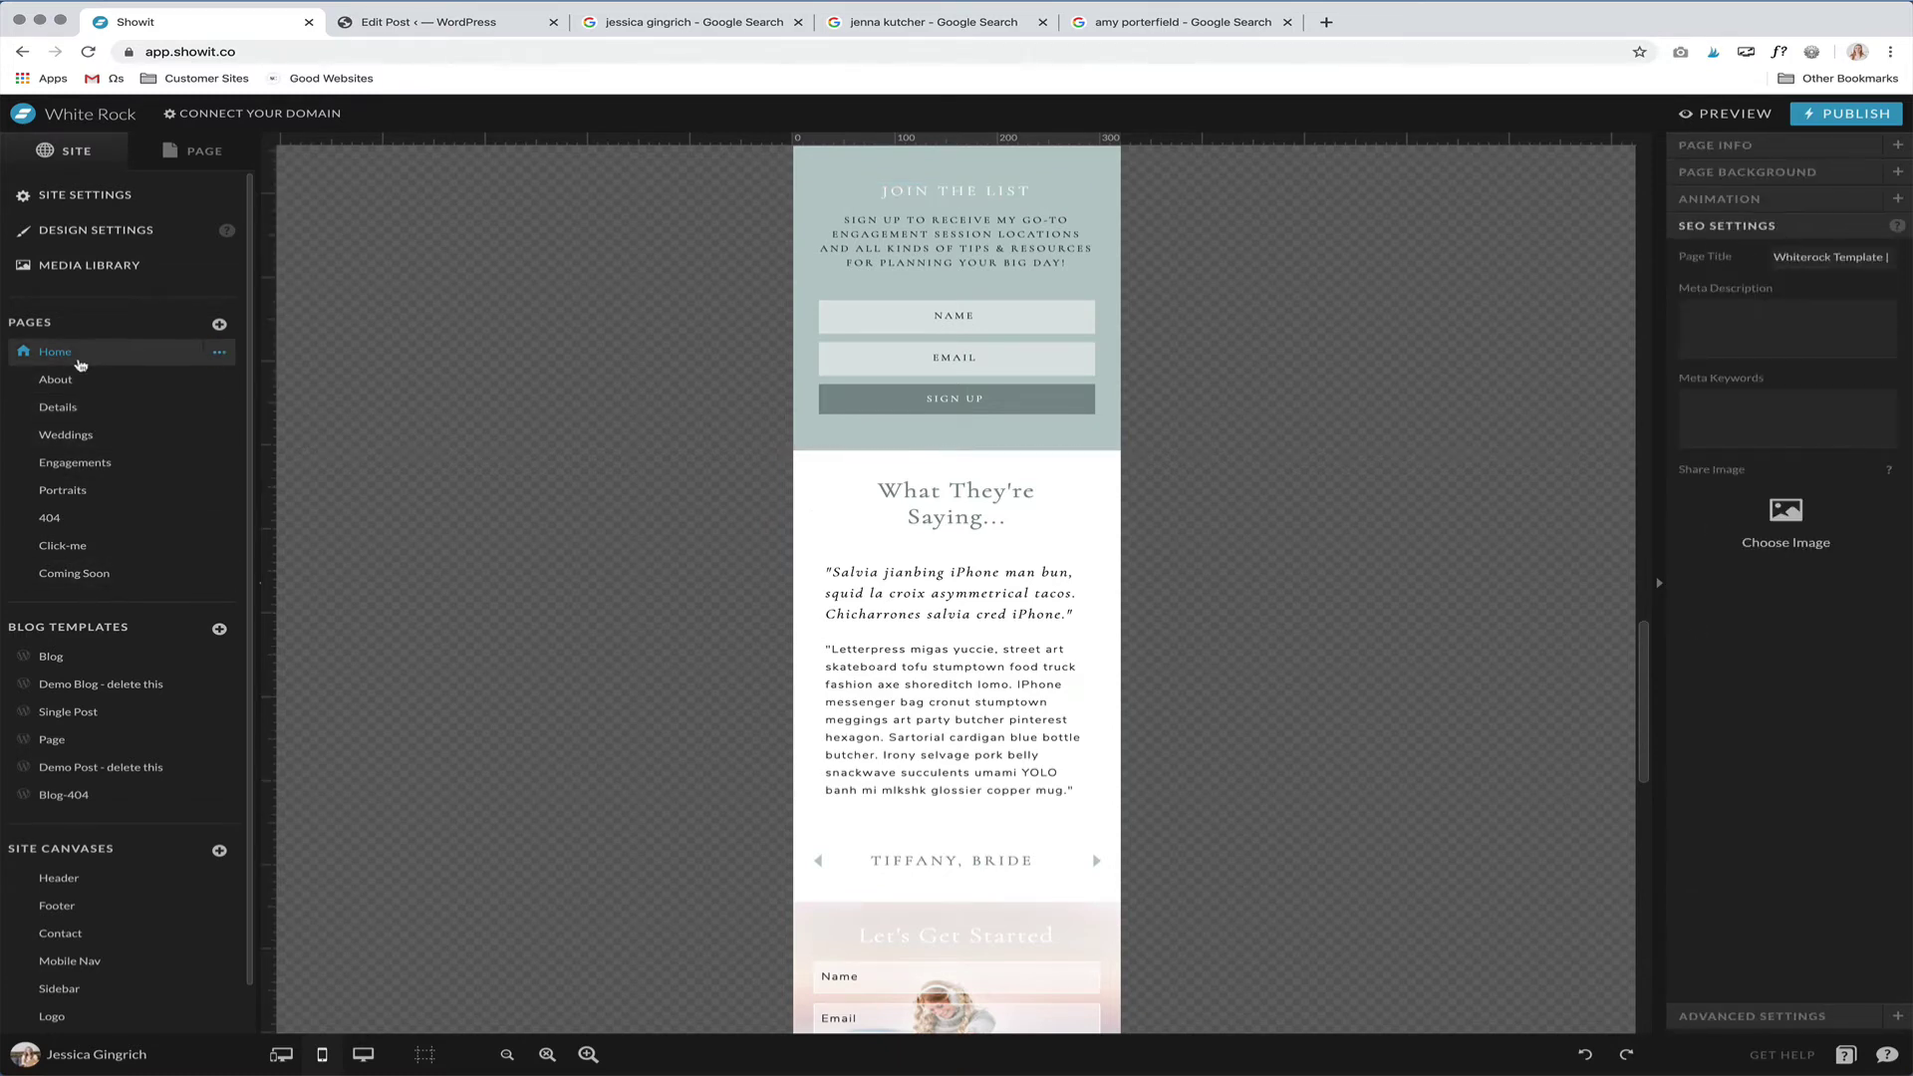
pyautogui.click(80, 357)
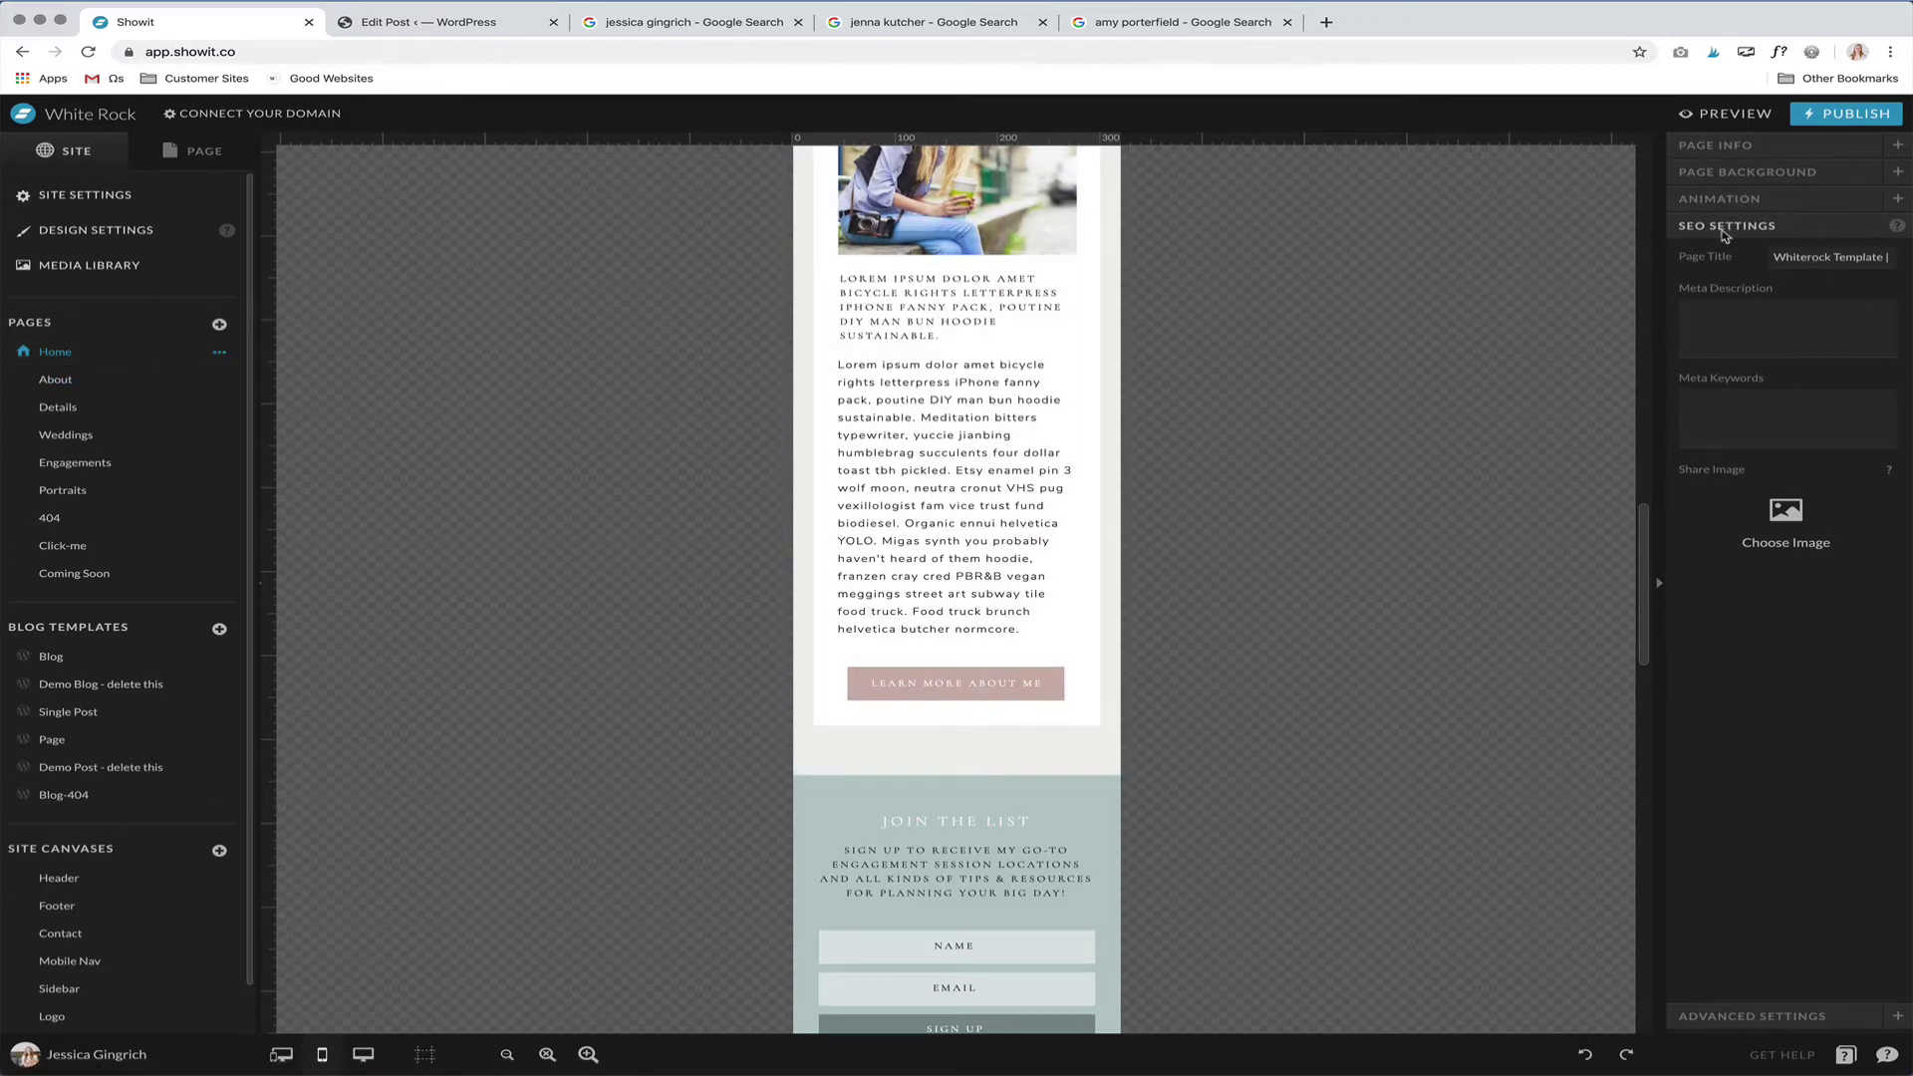
pyautogui.click(1727, 174)
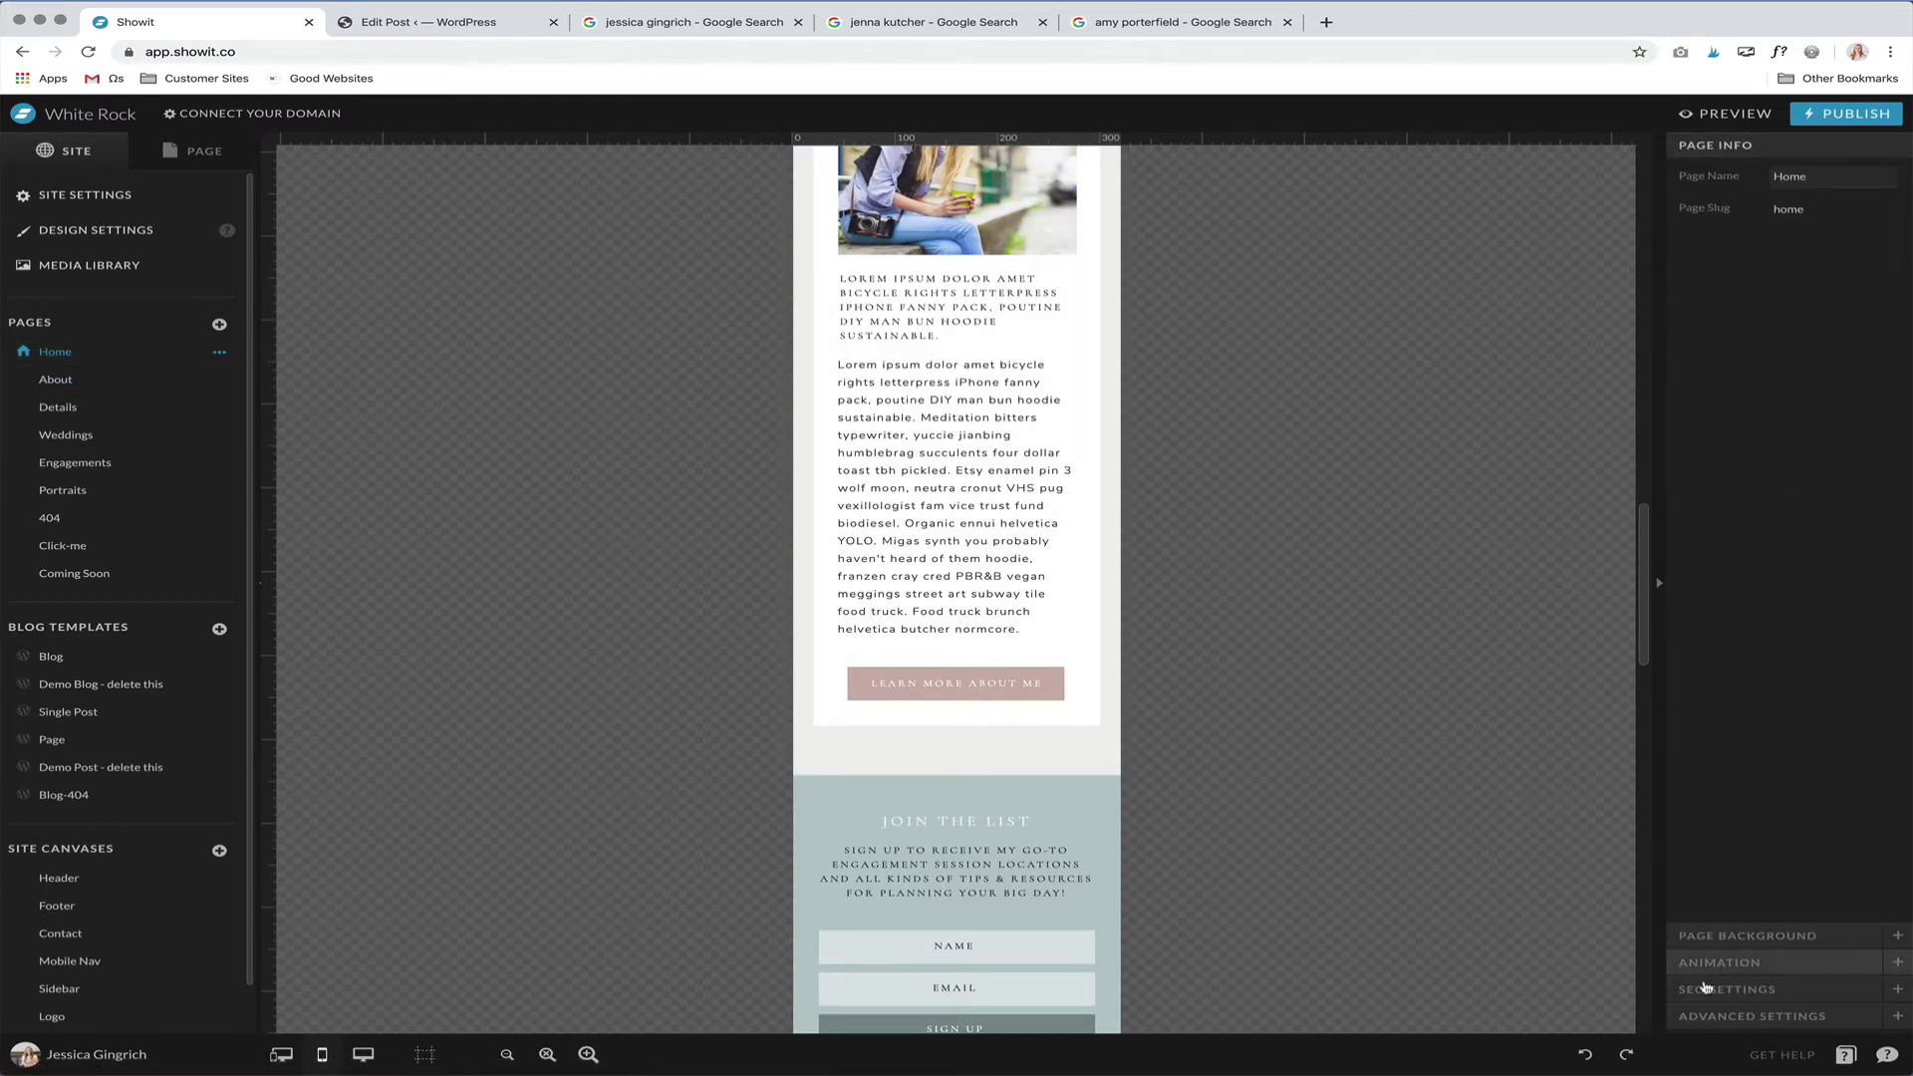
pyautogui.click(1705, 989)
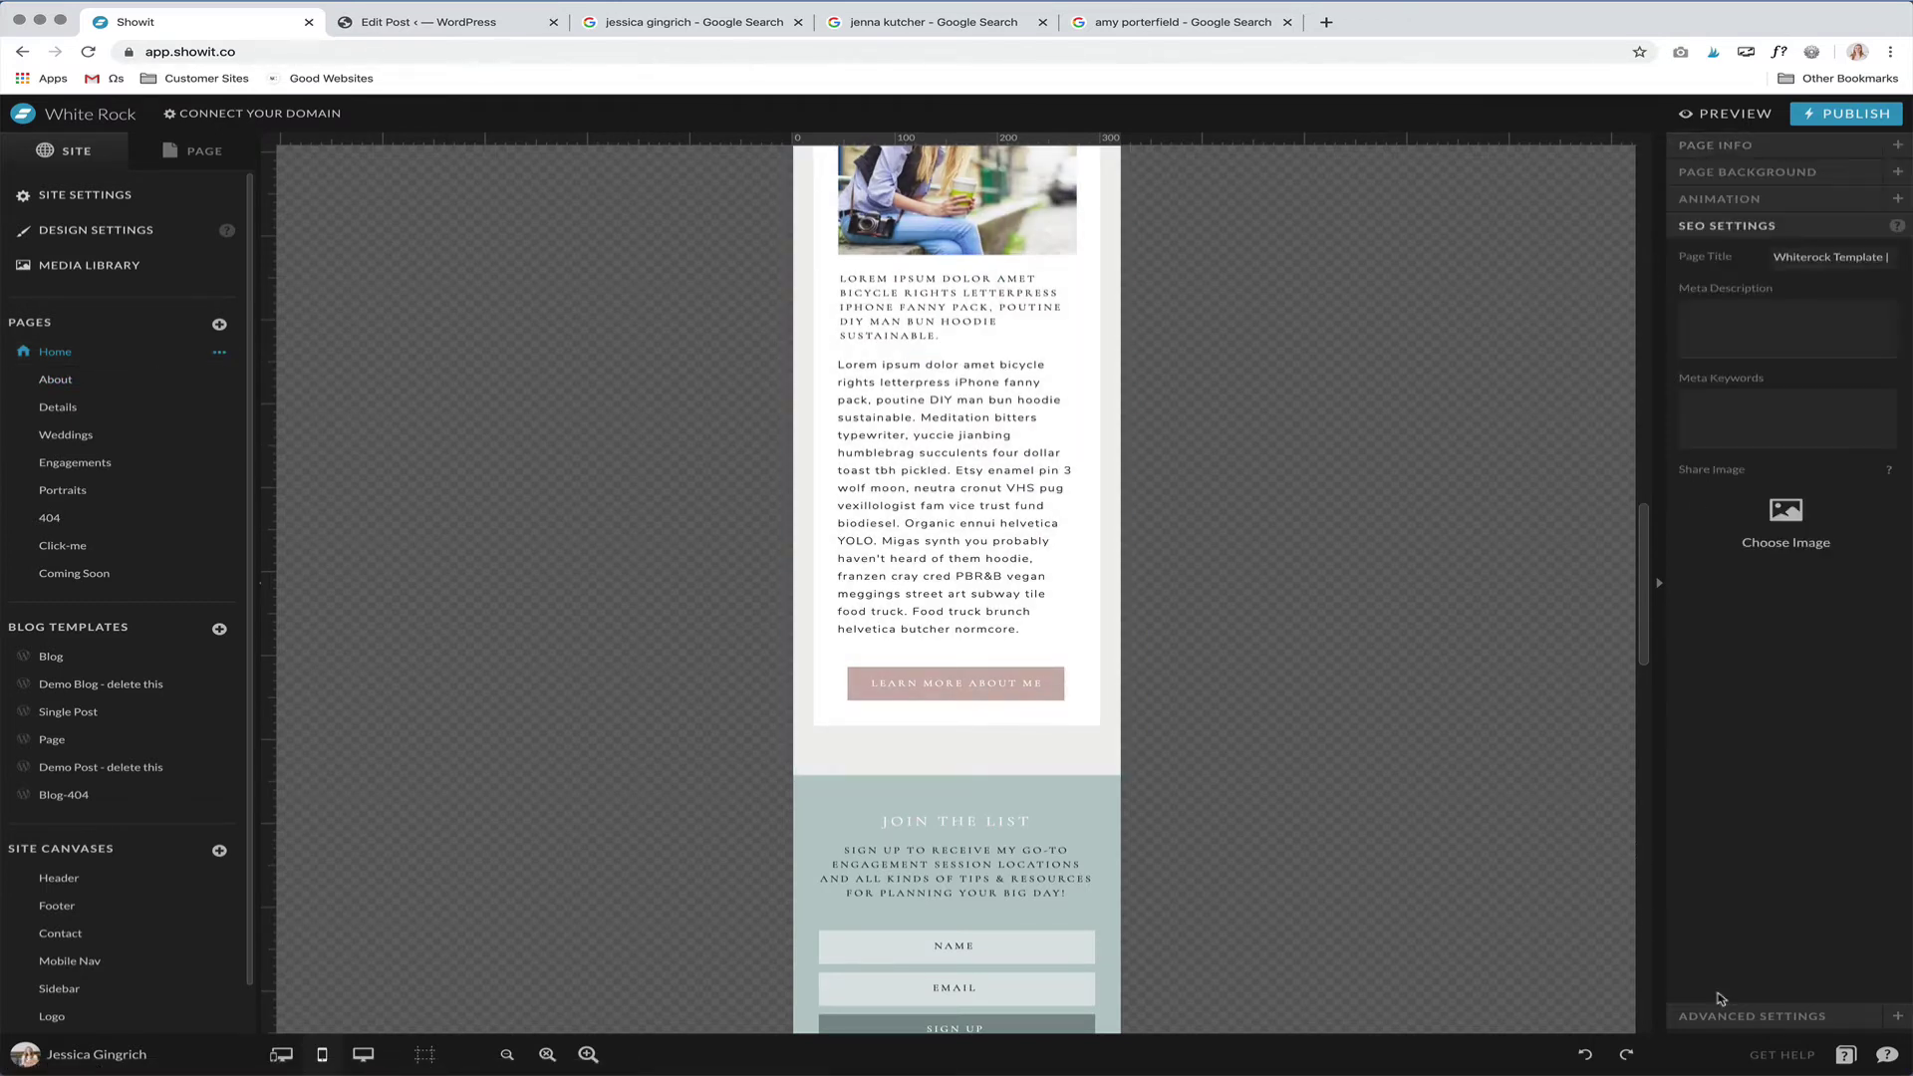
# - Inspect the Home page title and empty meta description, then view a Google results example
pyautogui.tripleClick(1813, 258)
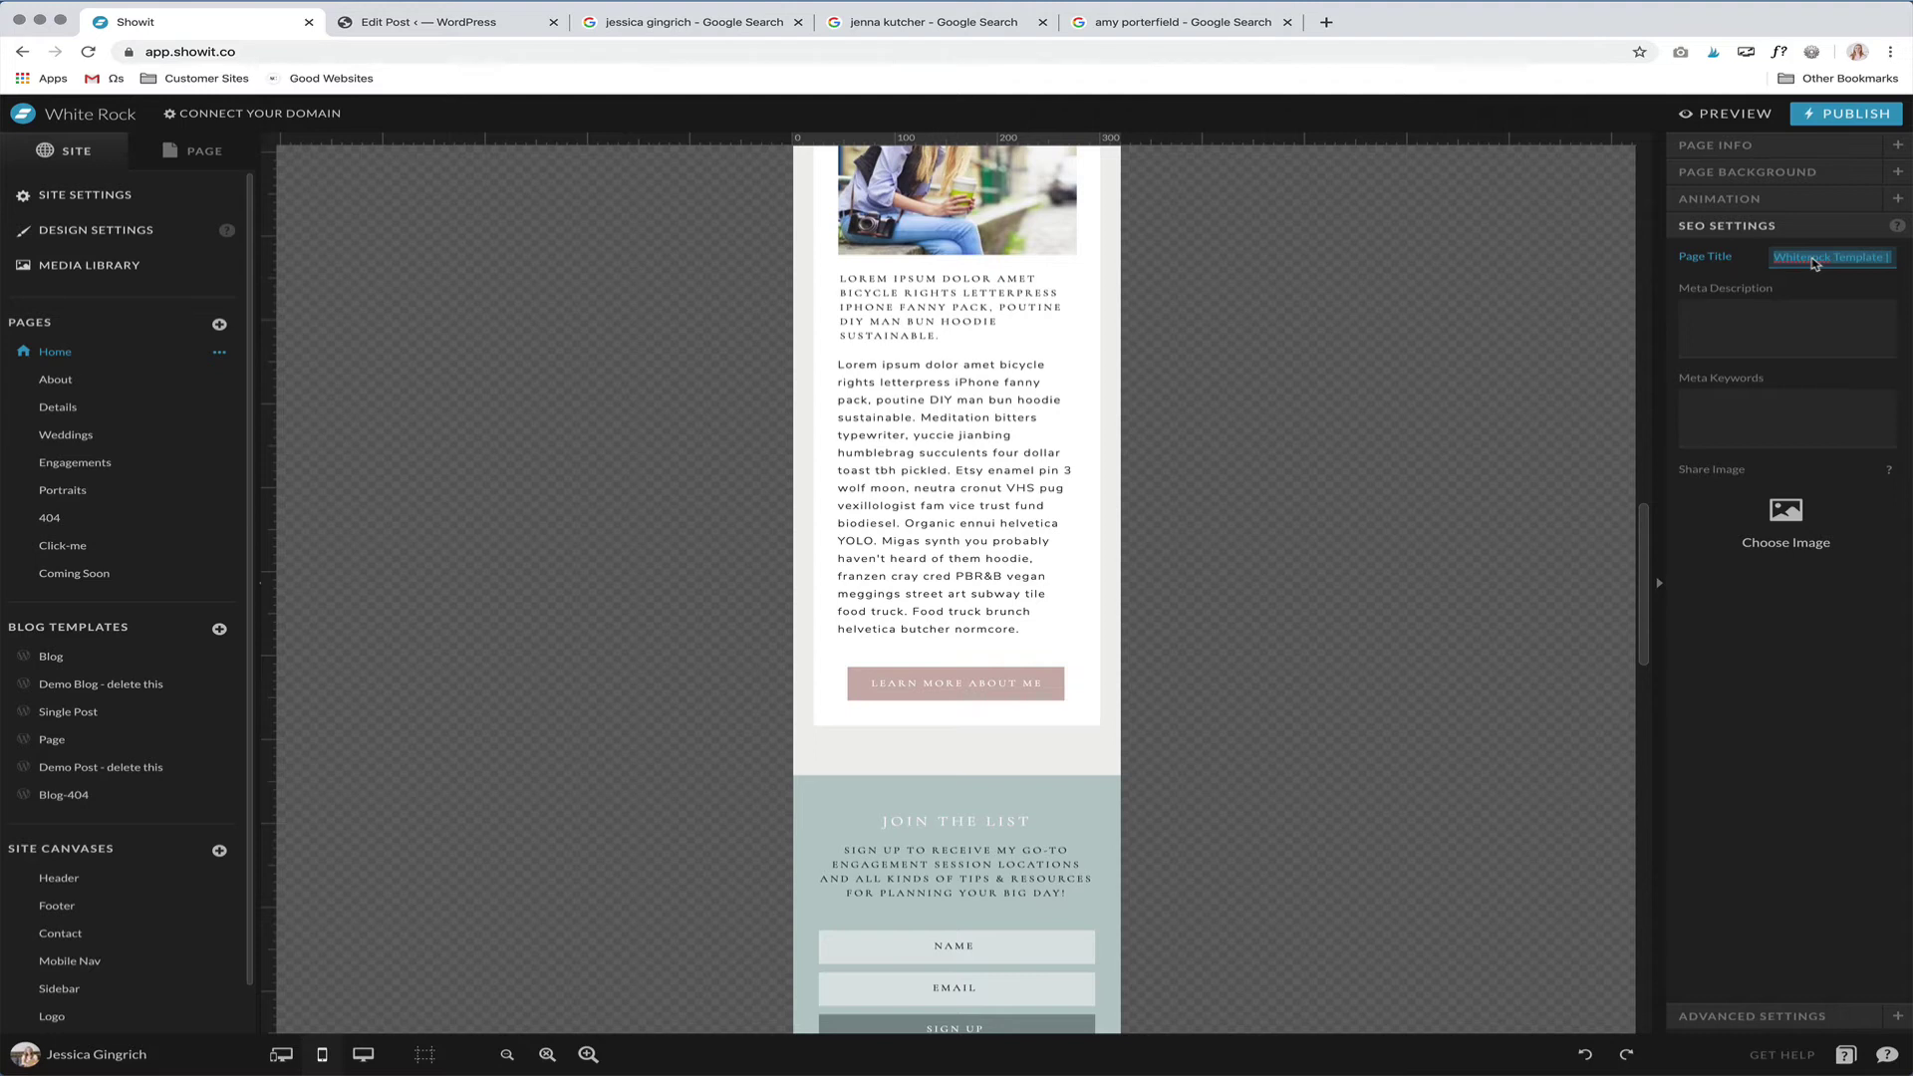
pyautogui.click(1767, 311)
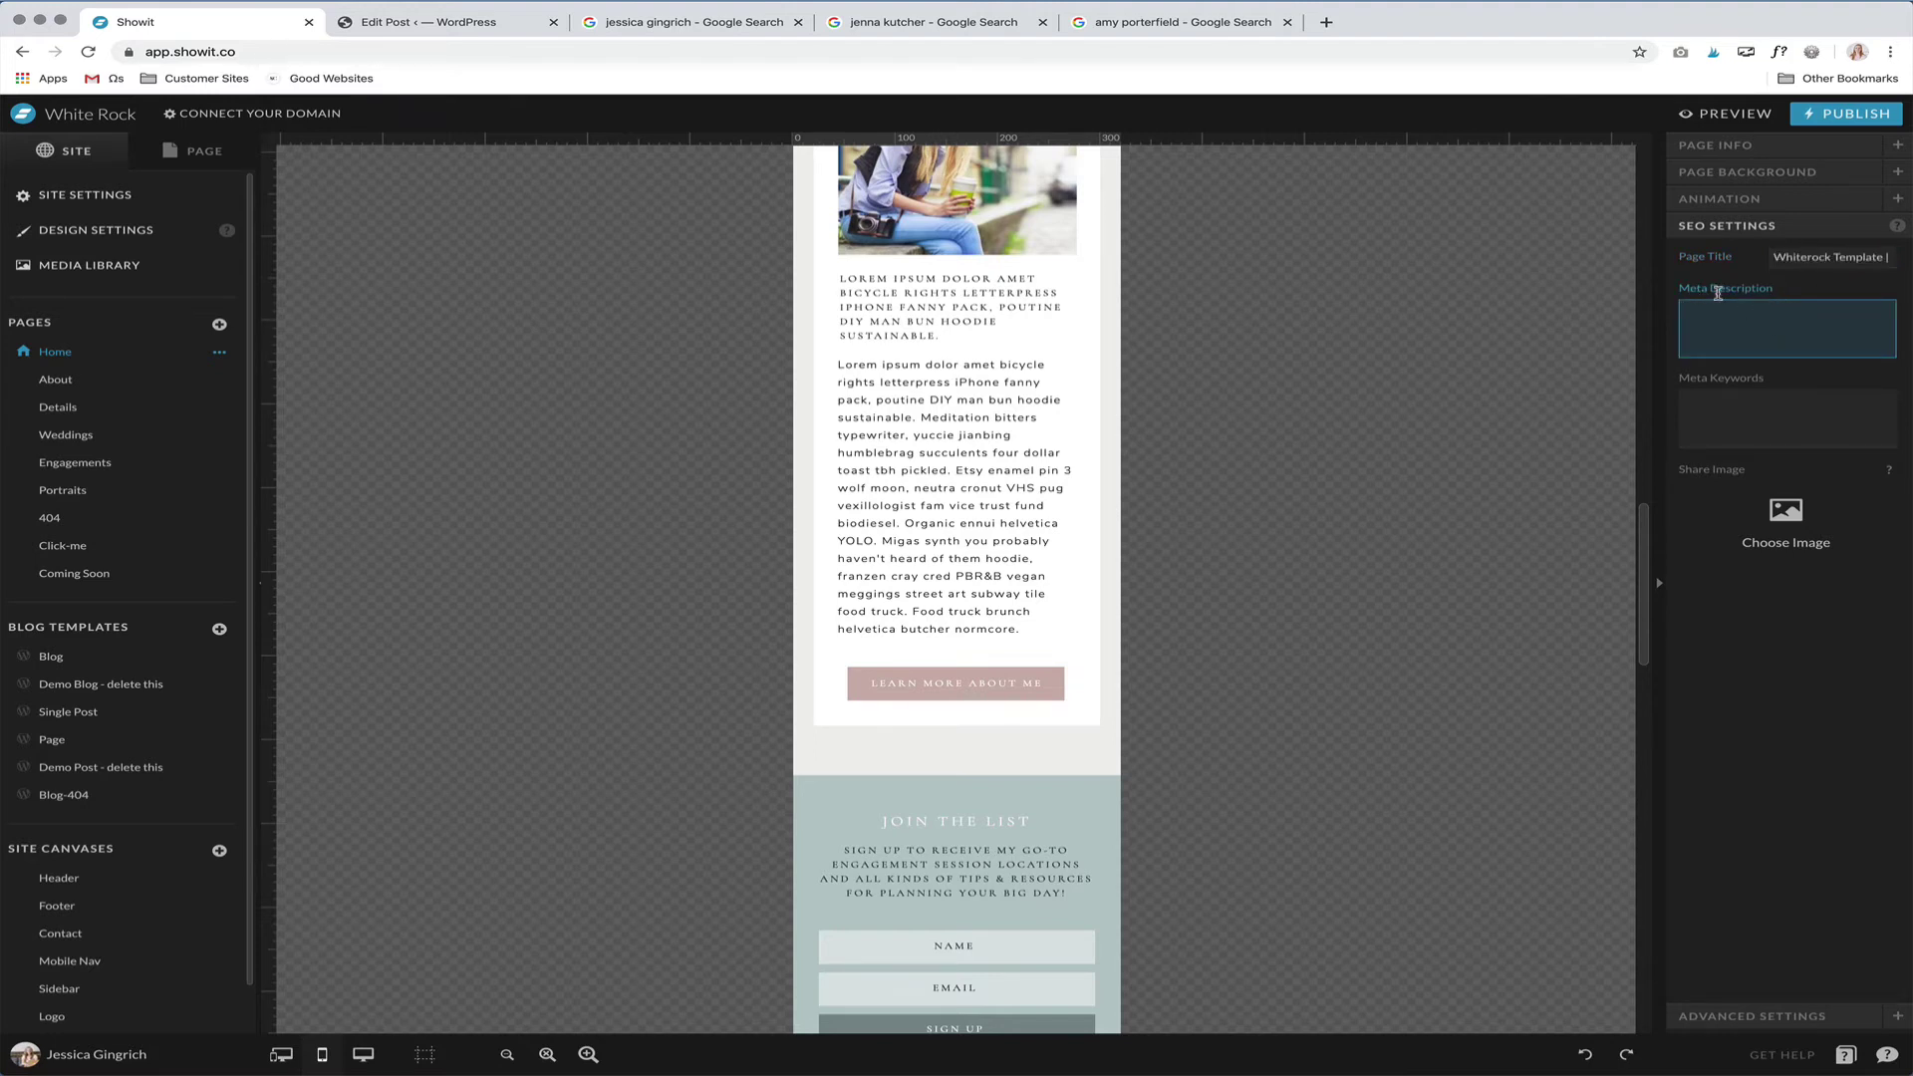
pyautogui.click(700, 24)
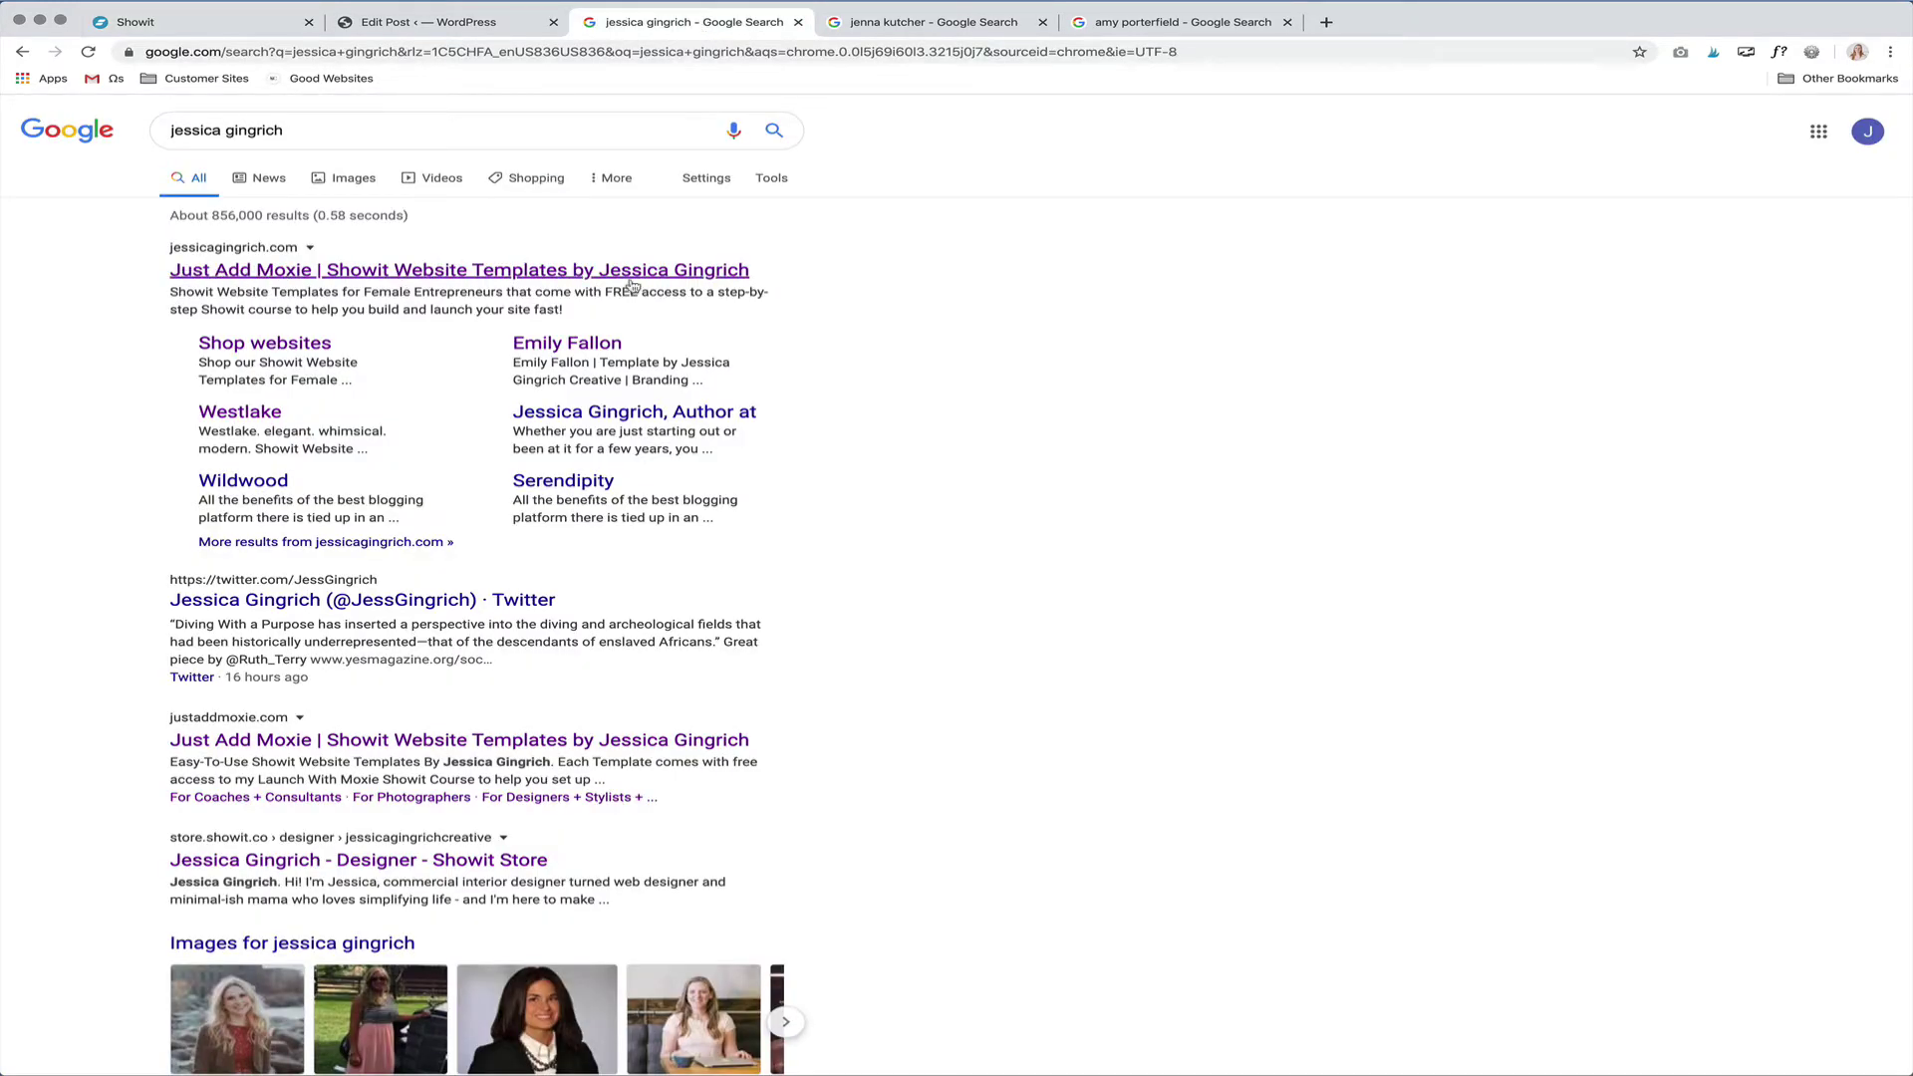
# - Highlight the first result's description, browse three other example Google searches, then return to Showit
pyautogui.tripleClick(404, 305)
pyautogui.click(886, 322)
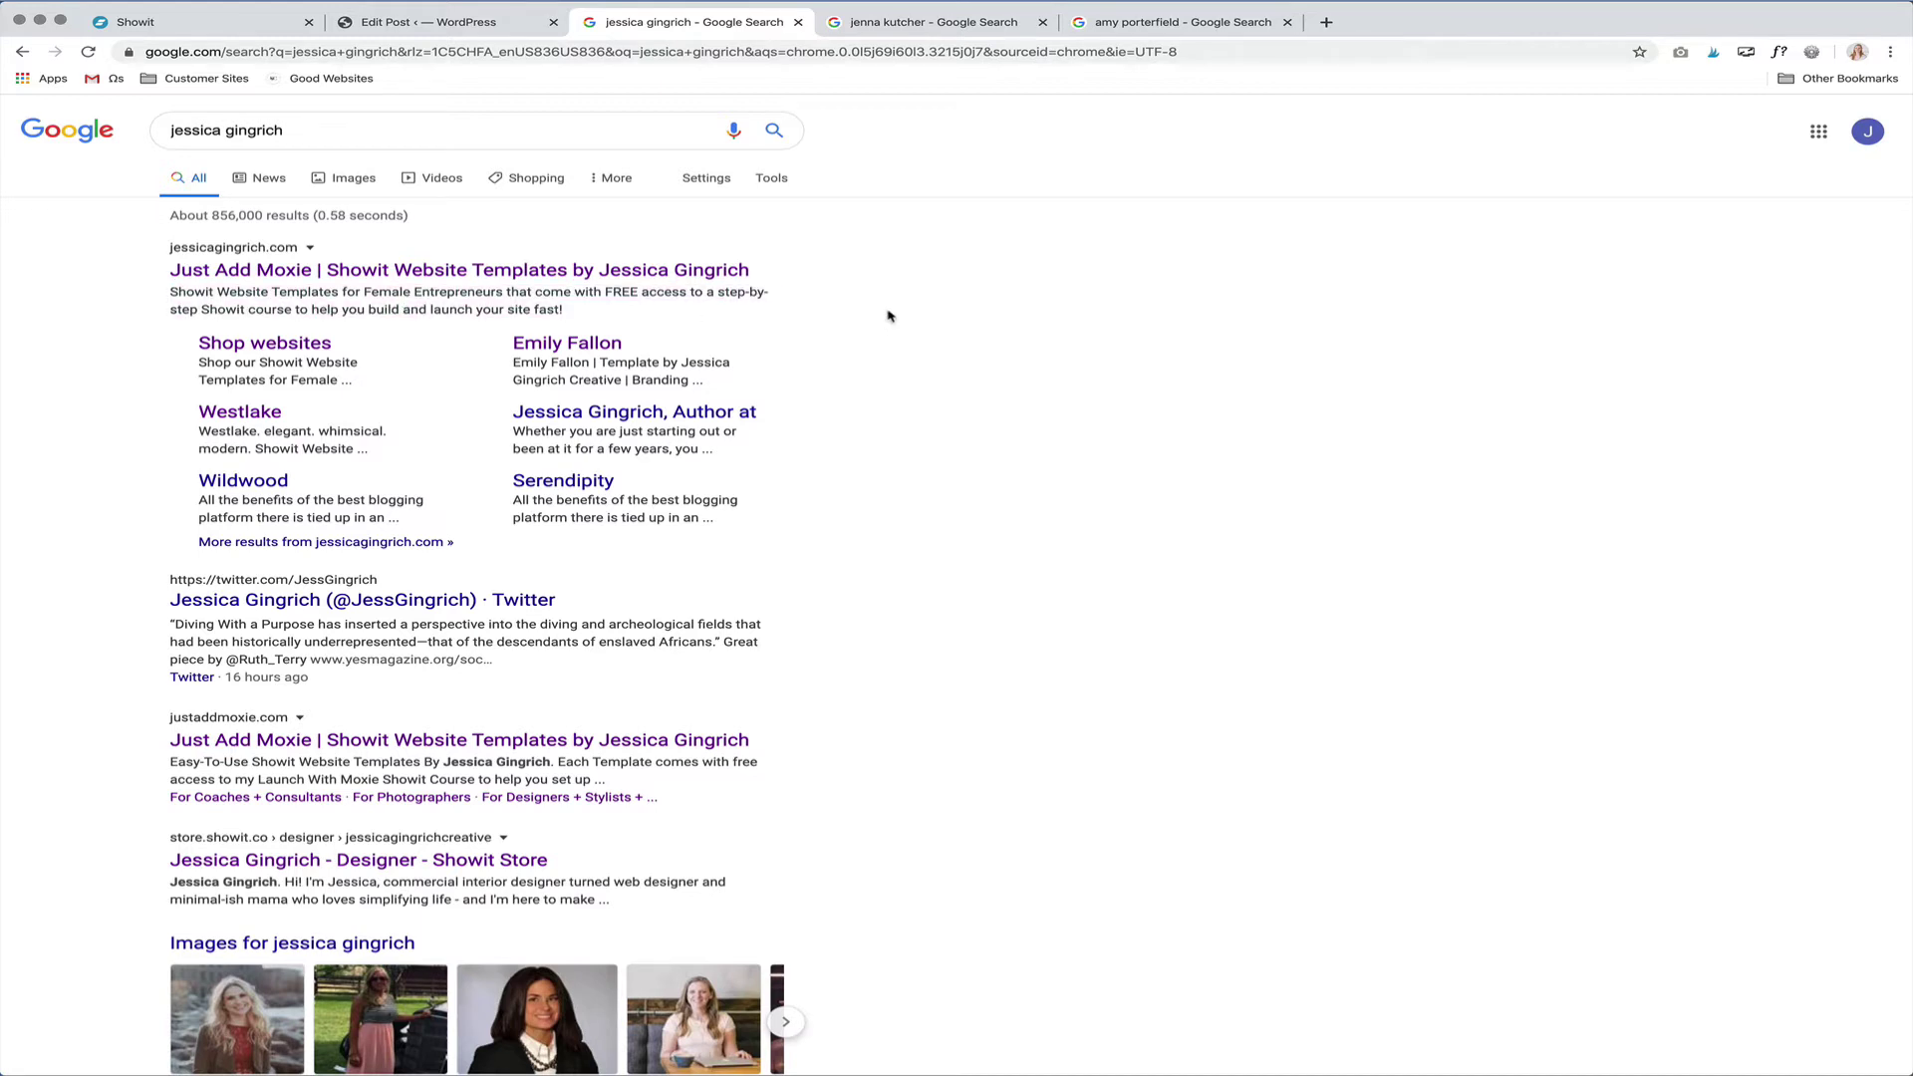
pyautogui.click(957, 24)
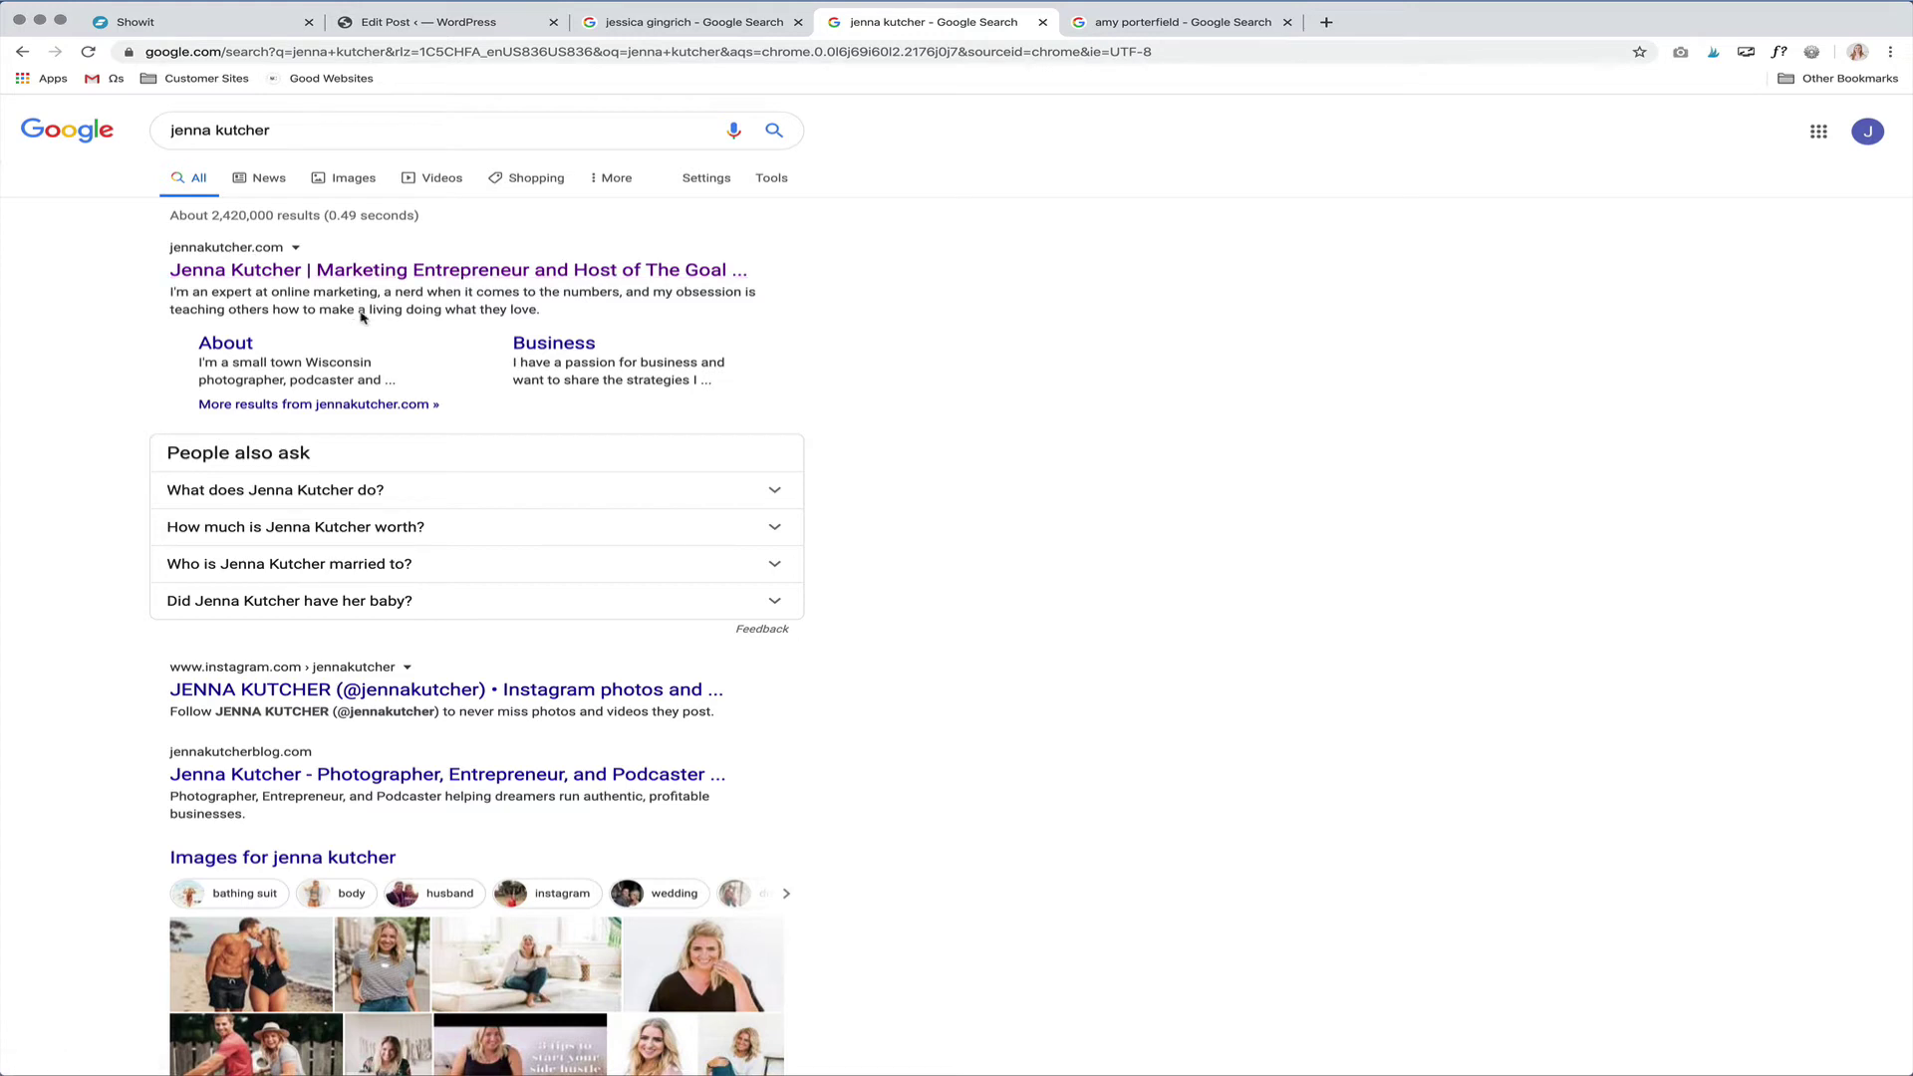
pyautogui.click(1202, 22)
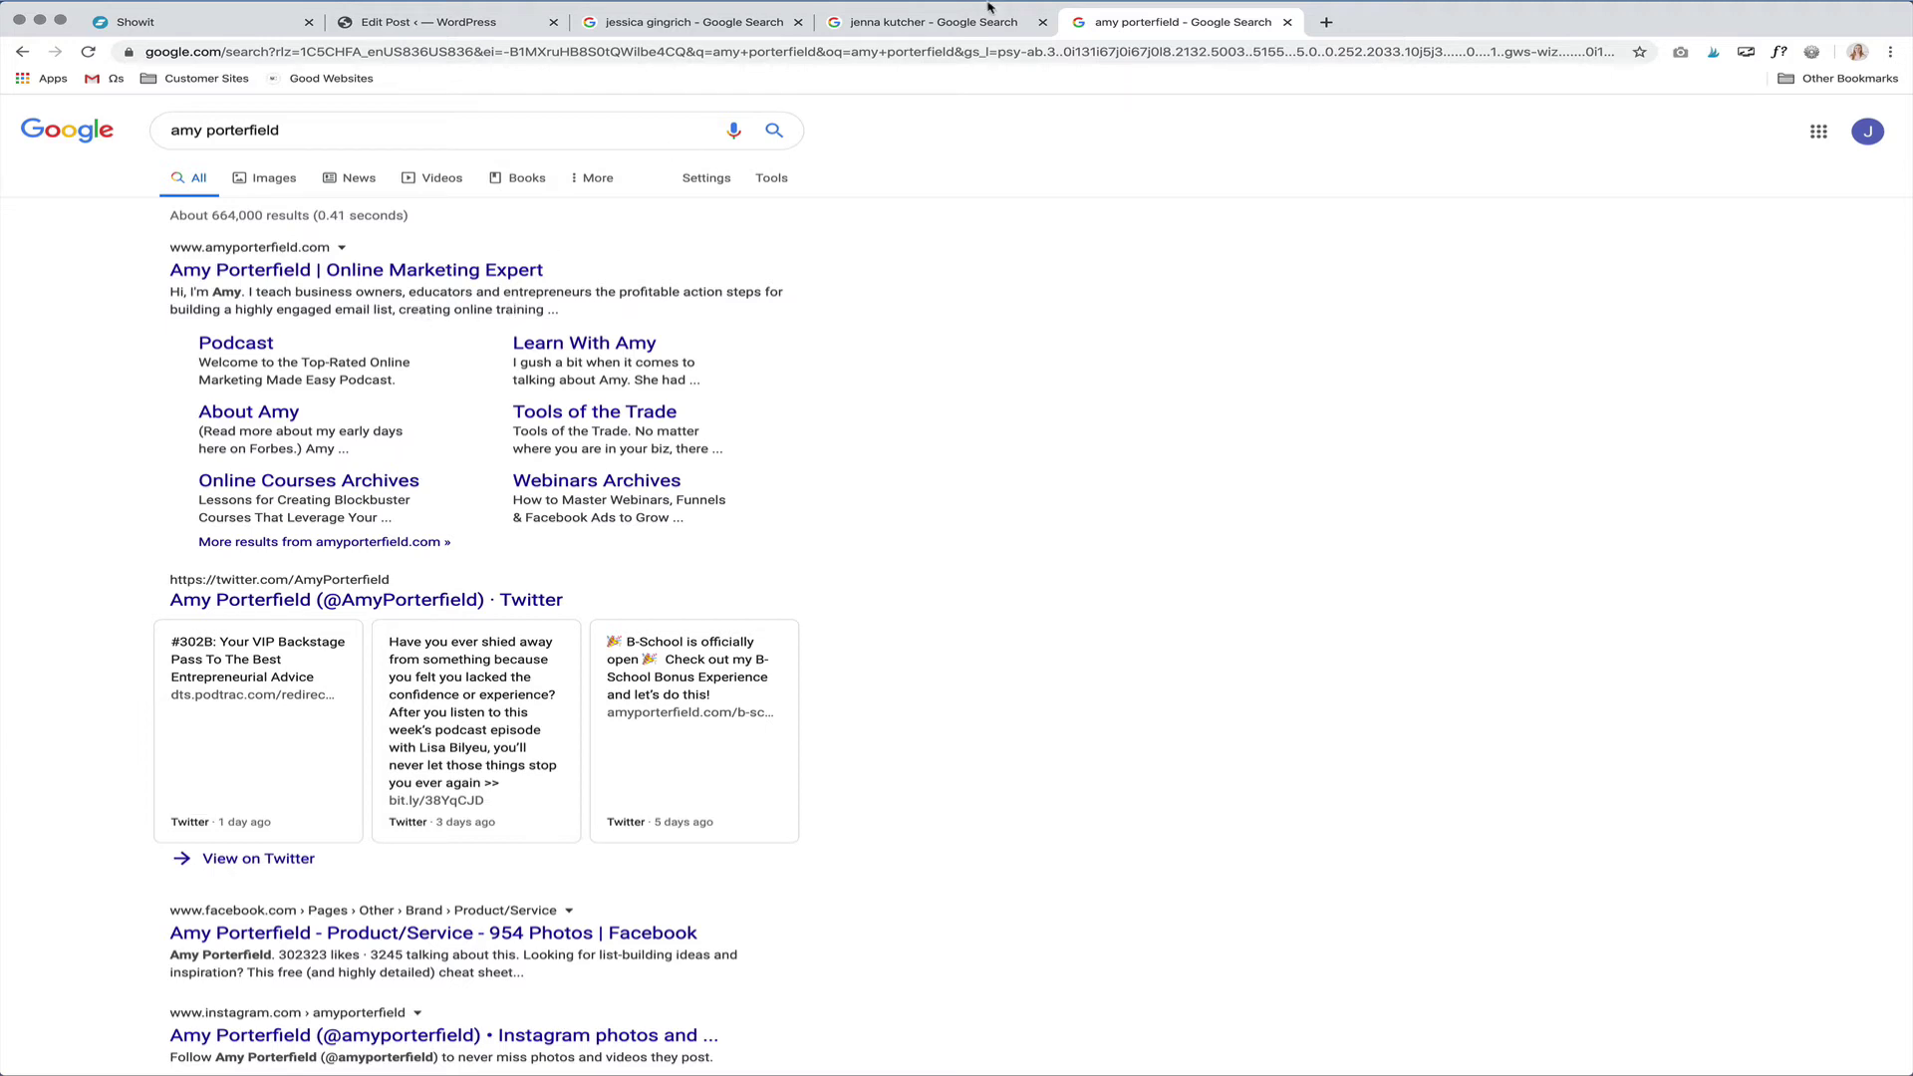
pyautogui.click(281, 24)
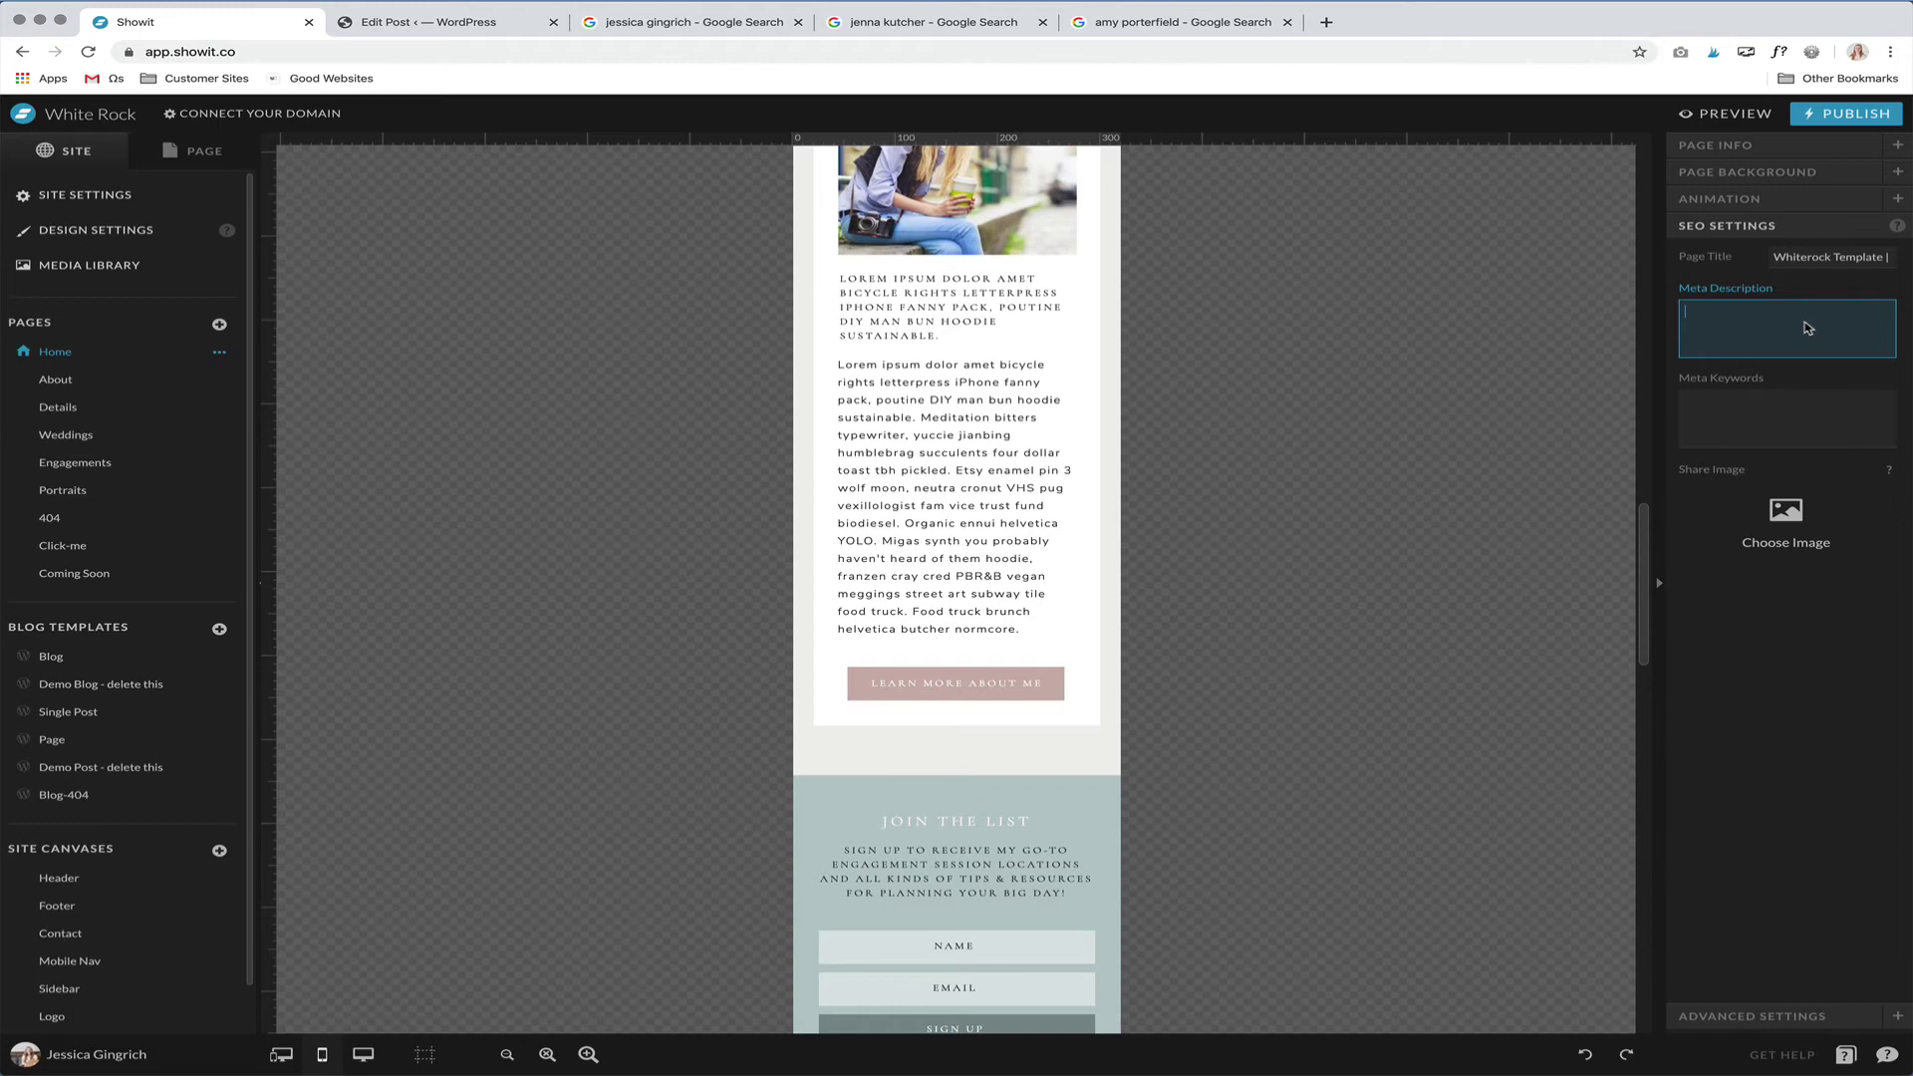
# - Go to the Home page's empty Meta Keywords field and scroll the canvas
pyautogui.click(1739, 435)
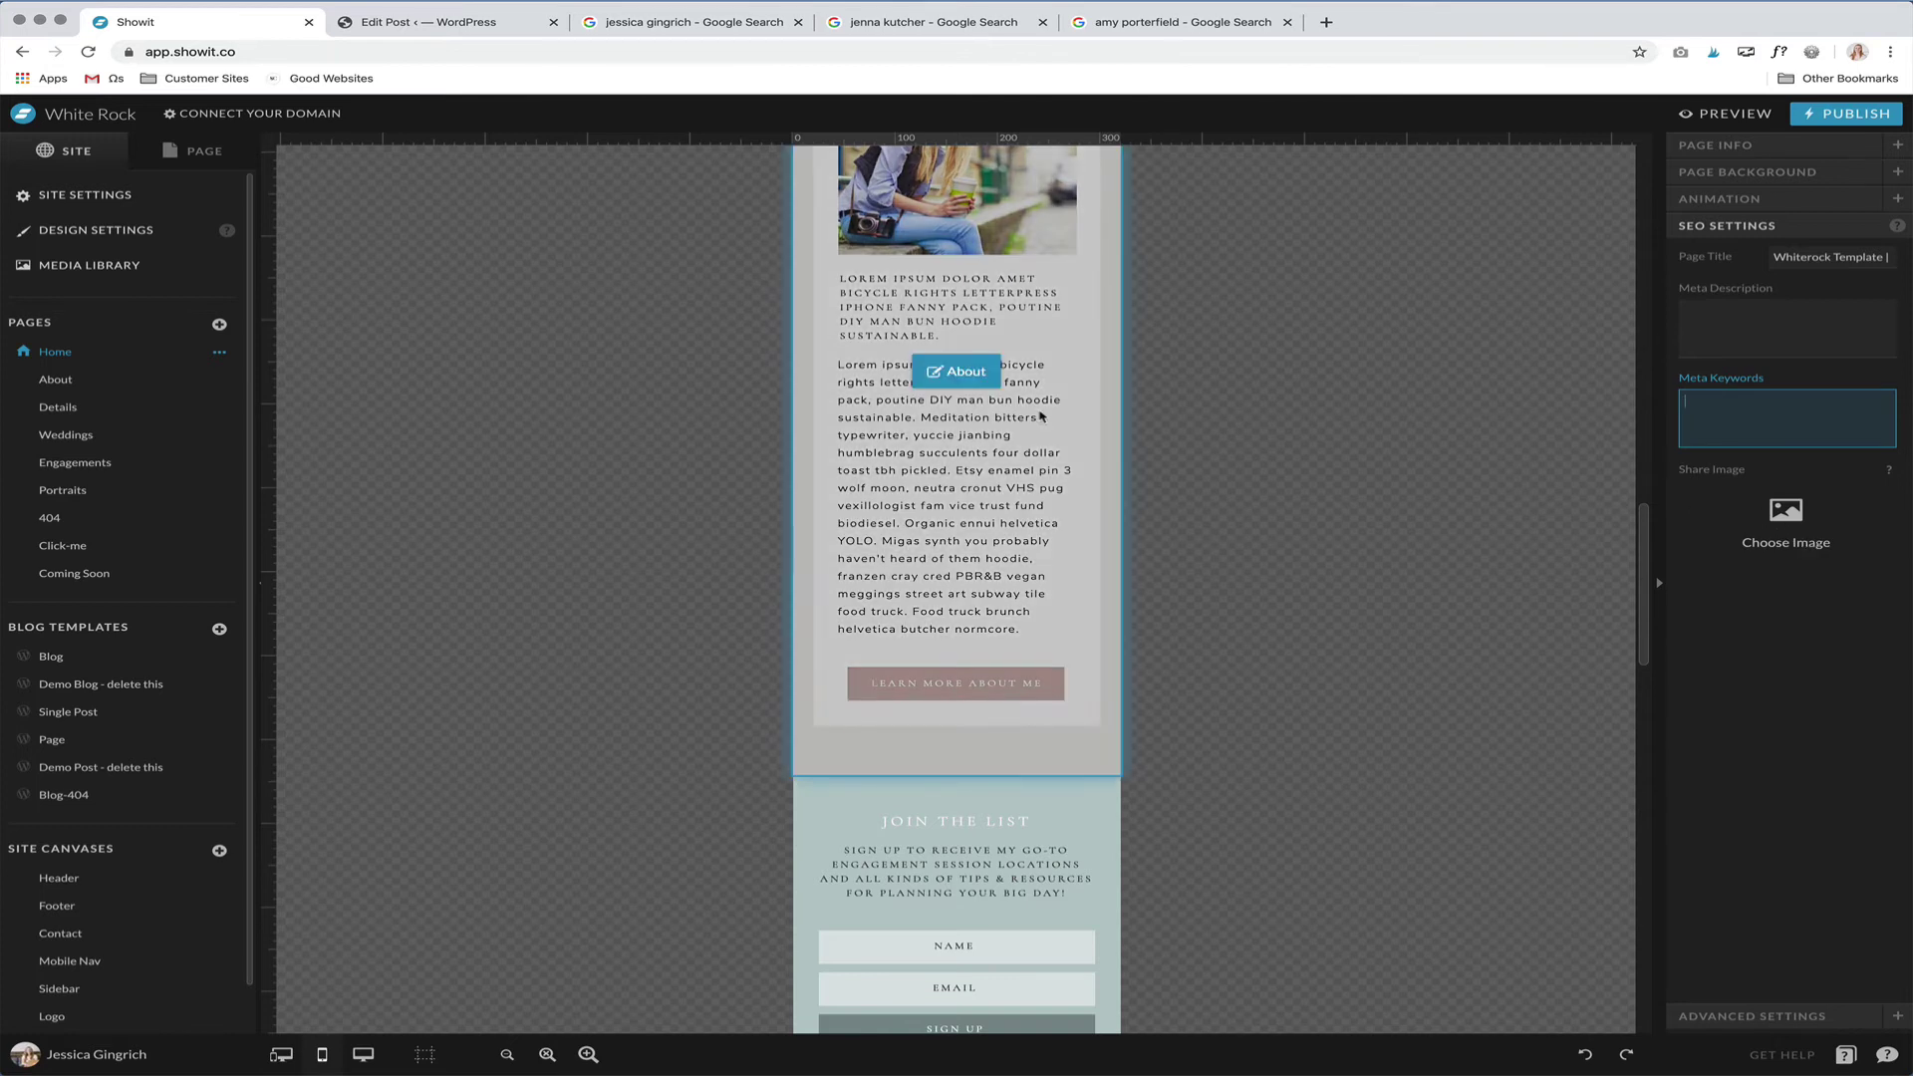
pyautogui.scroll(10, 1444, 309)
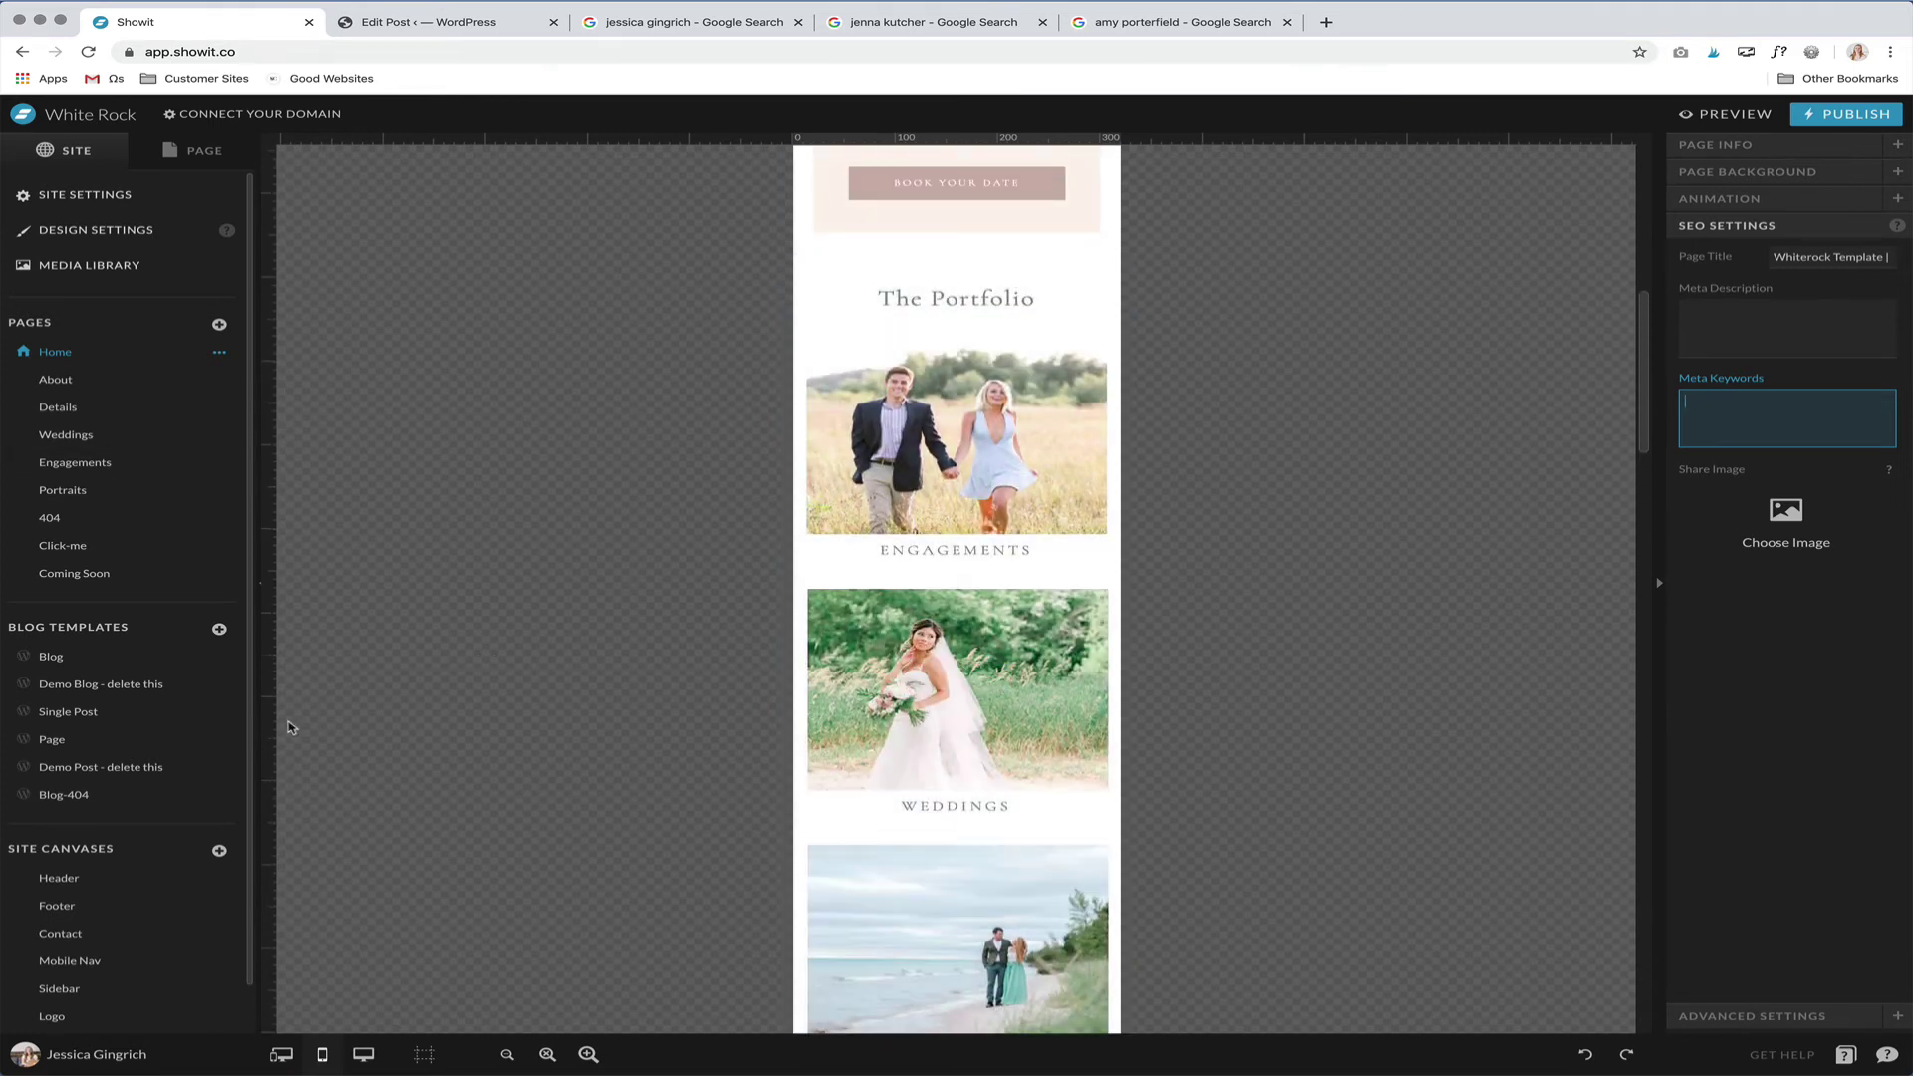
# - Open the Blog template at desktop size and confirm the post title's h2 and excerpt's p tags
pyautogui.click(122, 664)
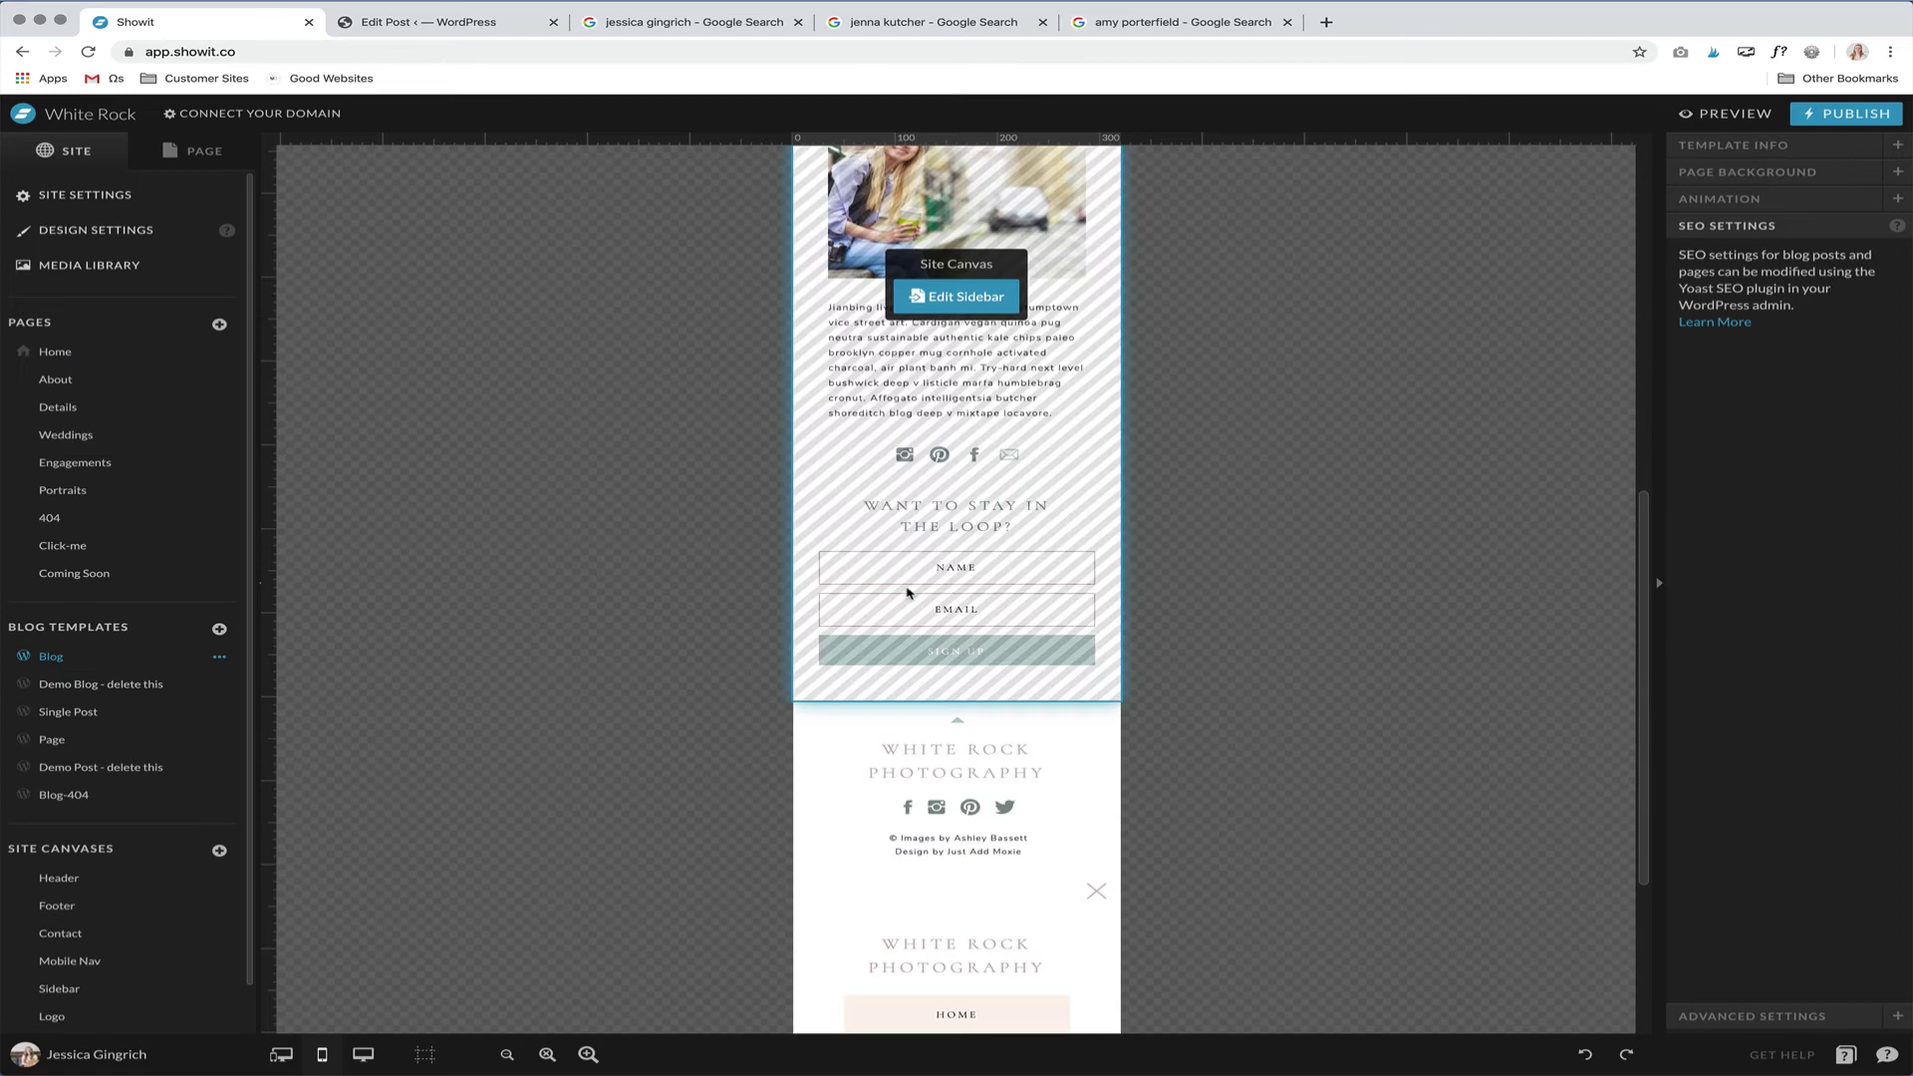
pyautogui.click(362, 1054)
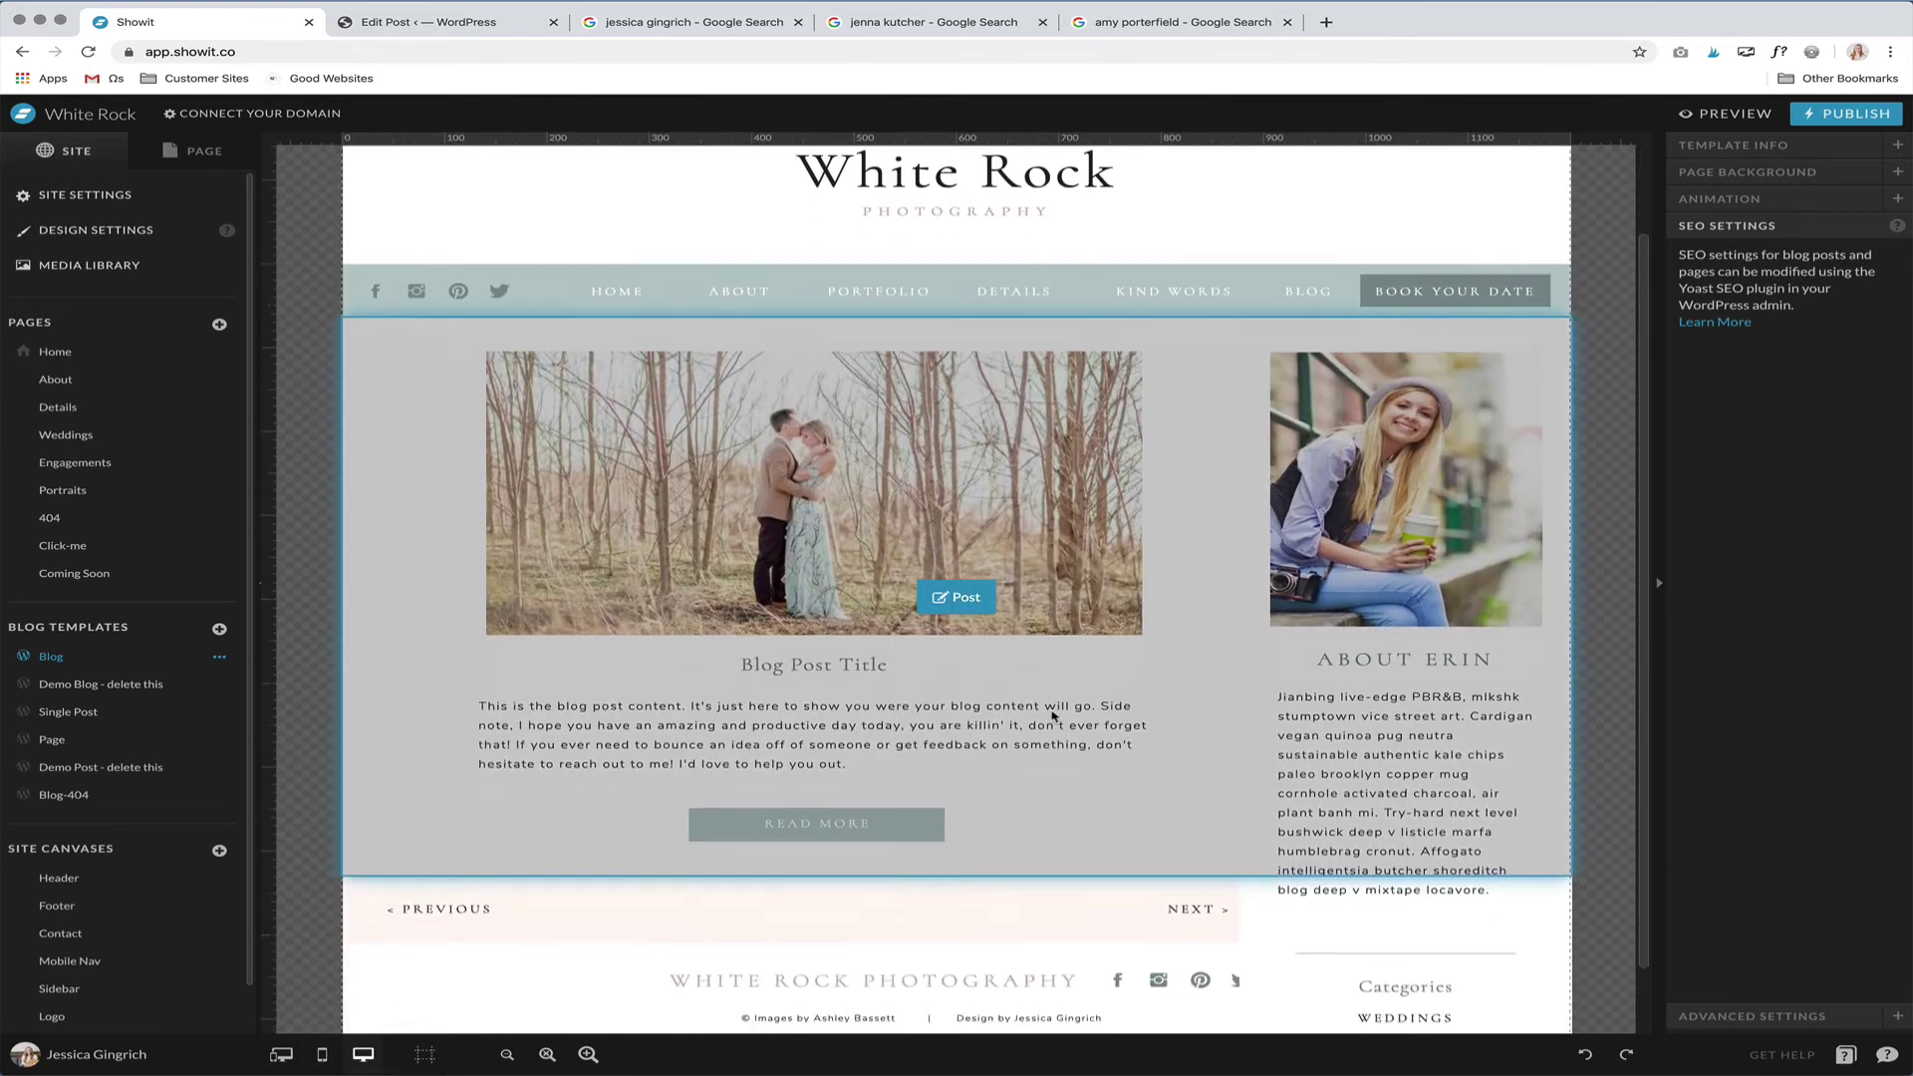
pyautogui.scroll(-3, 957, 698)
pyautogui.click(840, 590)
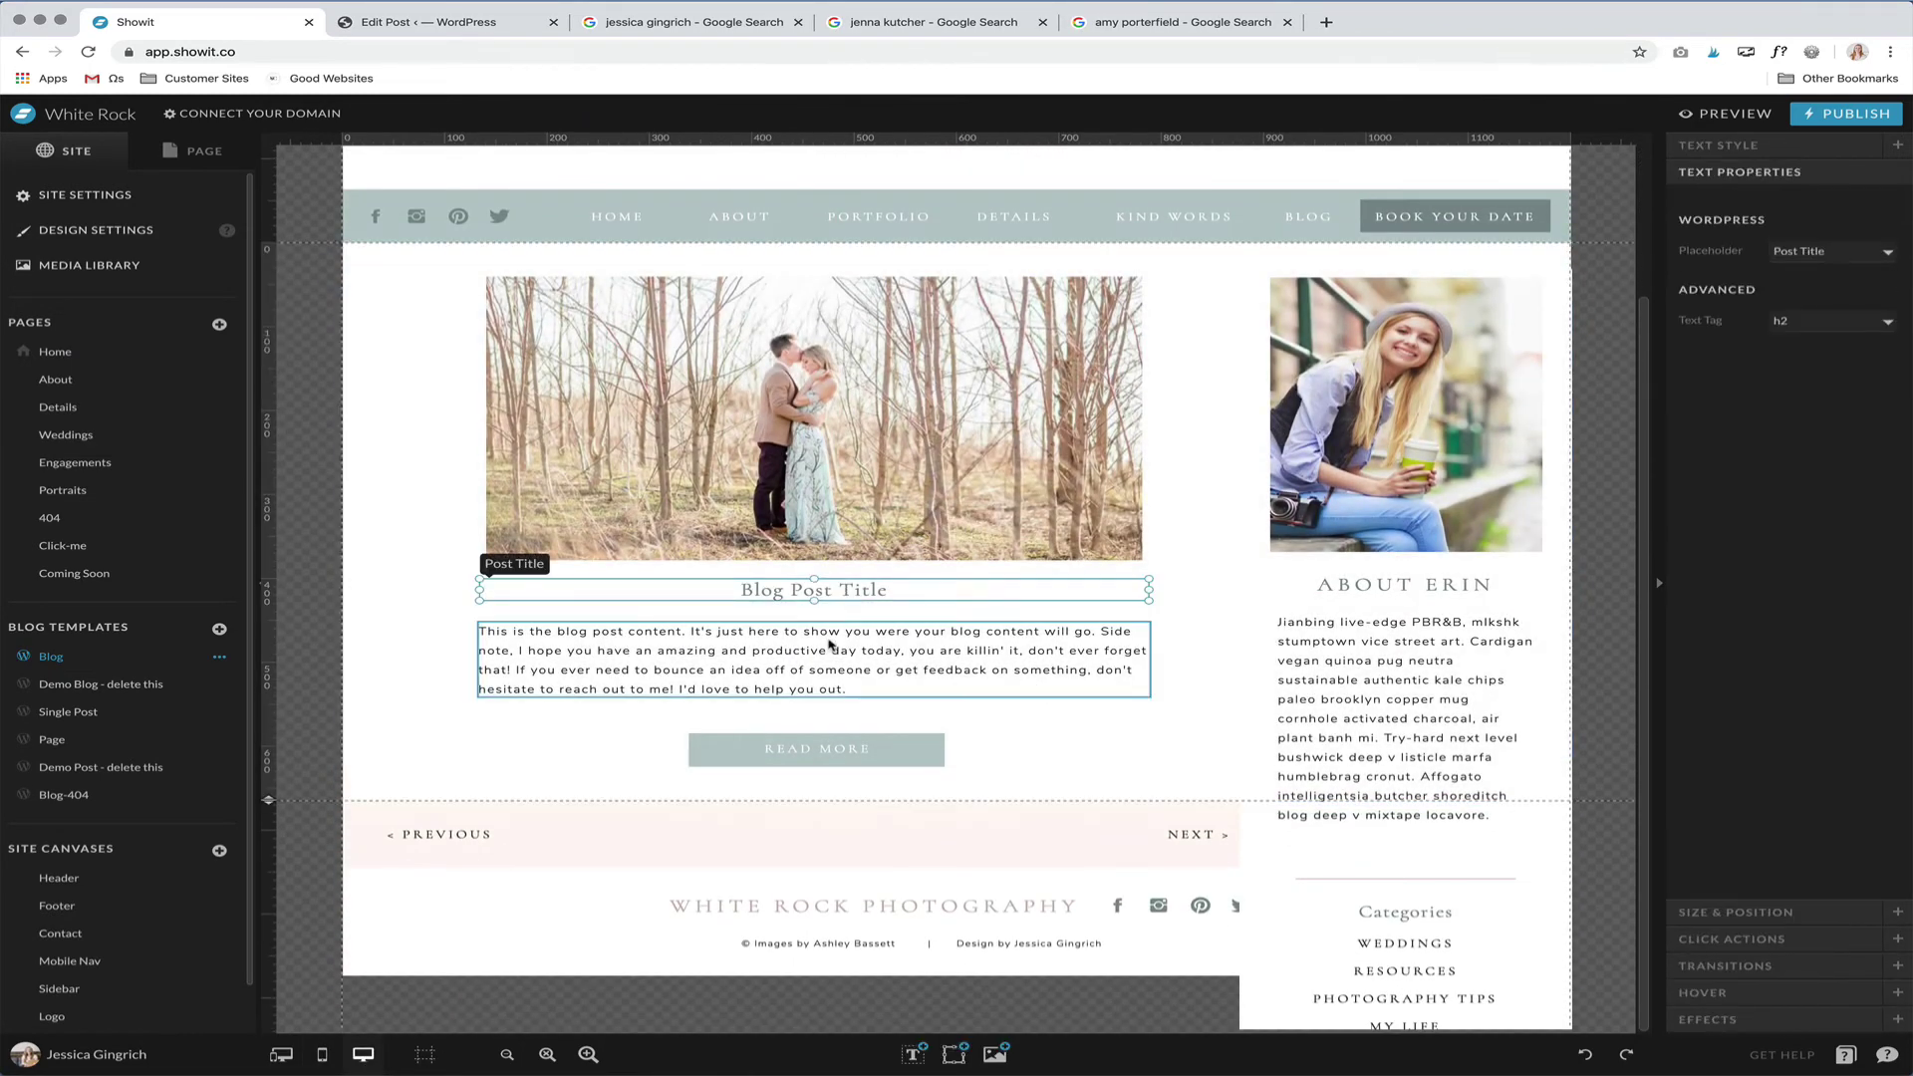
pyautogui.click(986, 659)
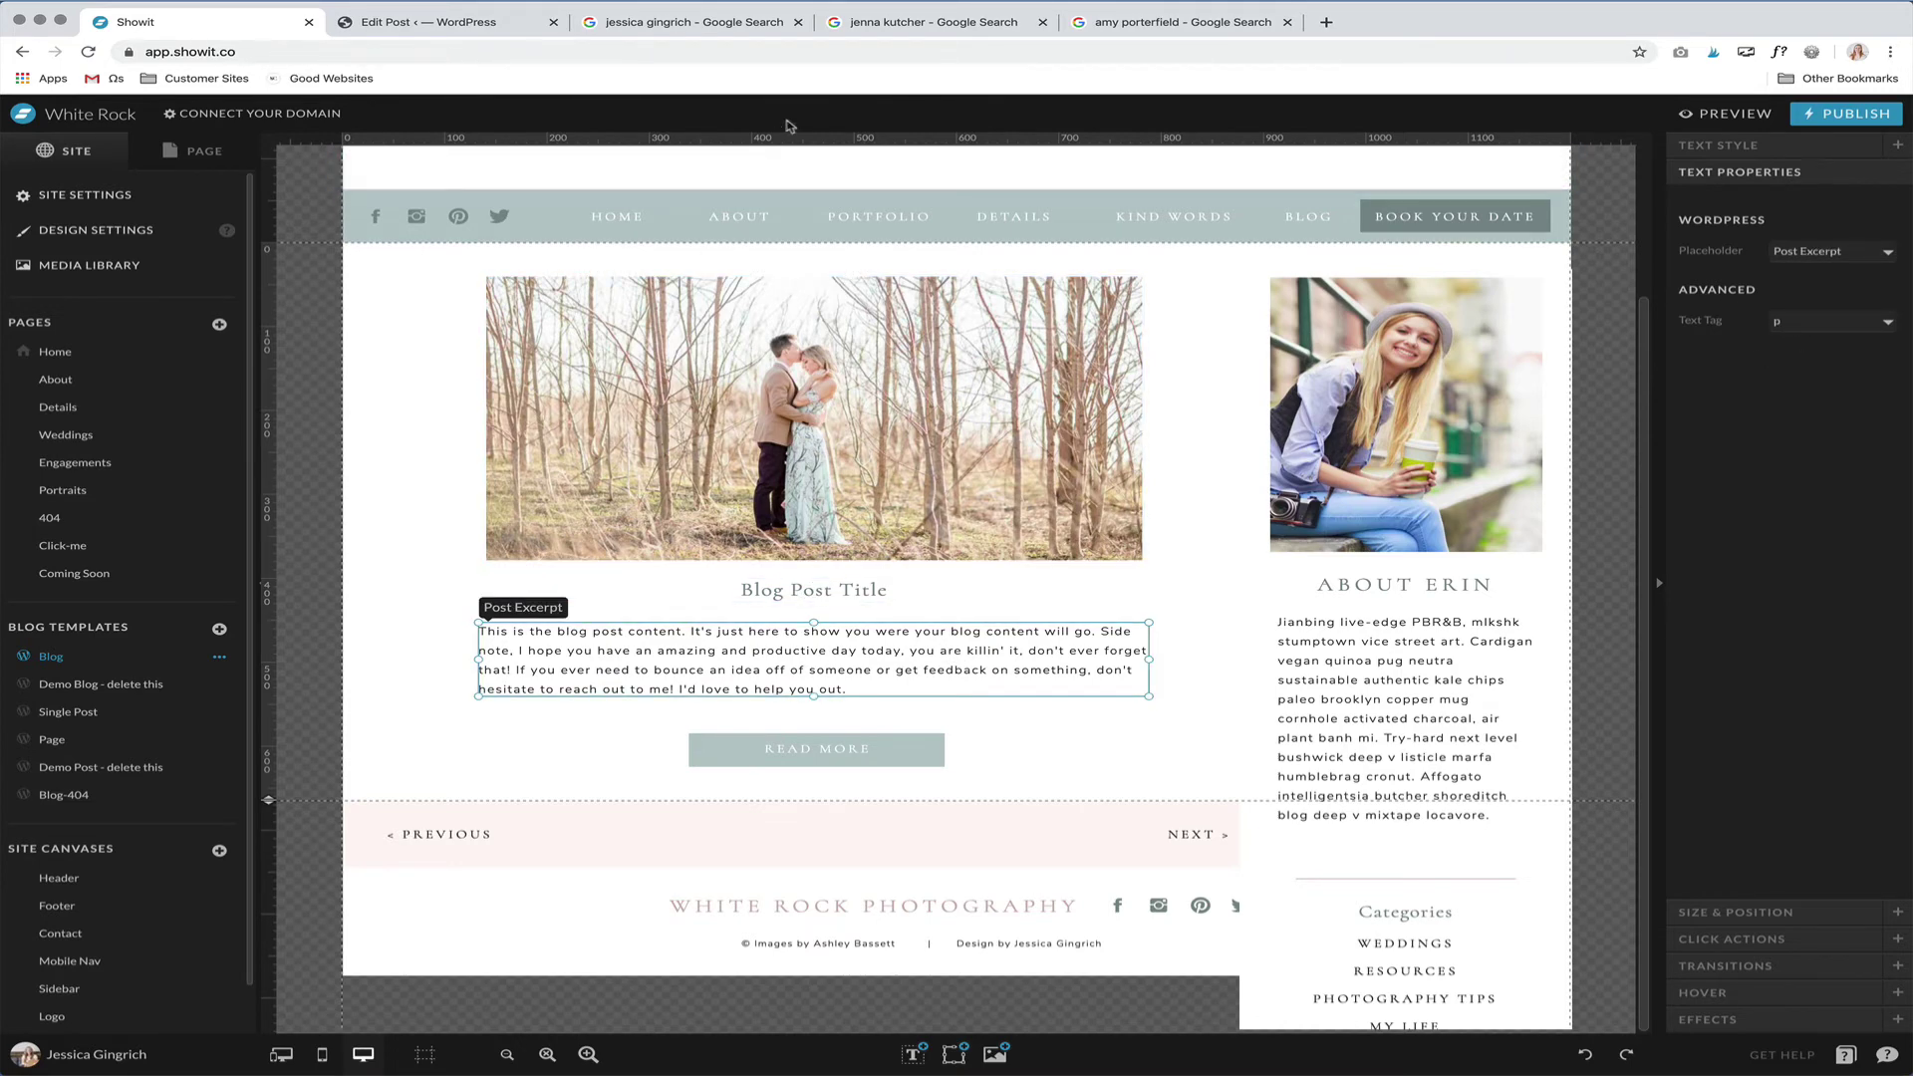
pyautogui.click(122, 231)
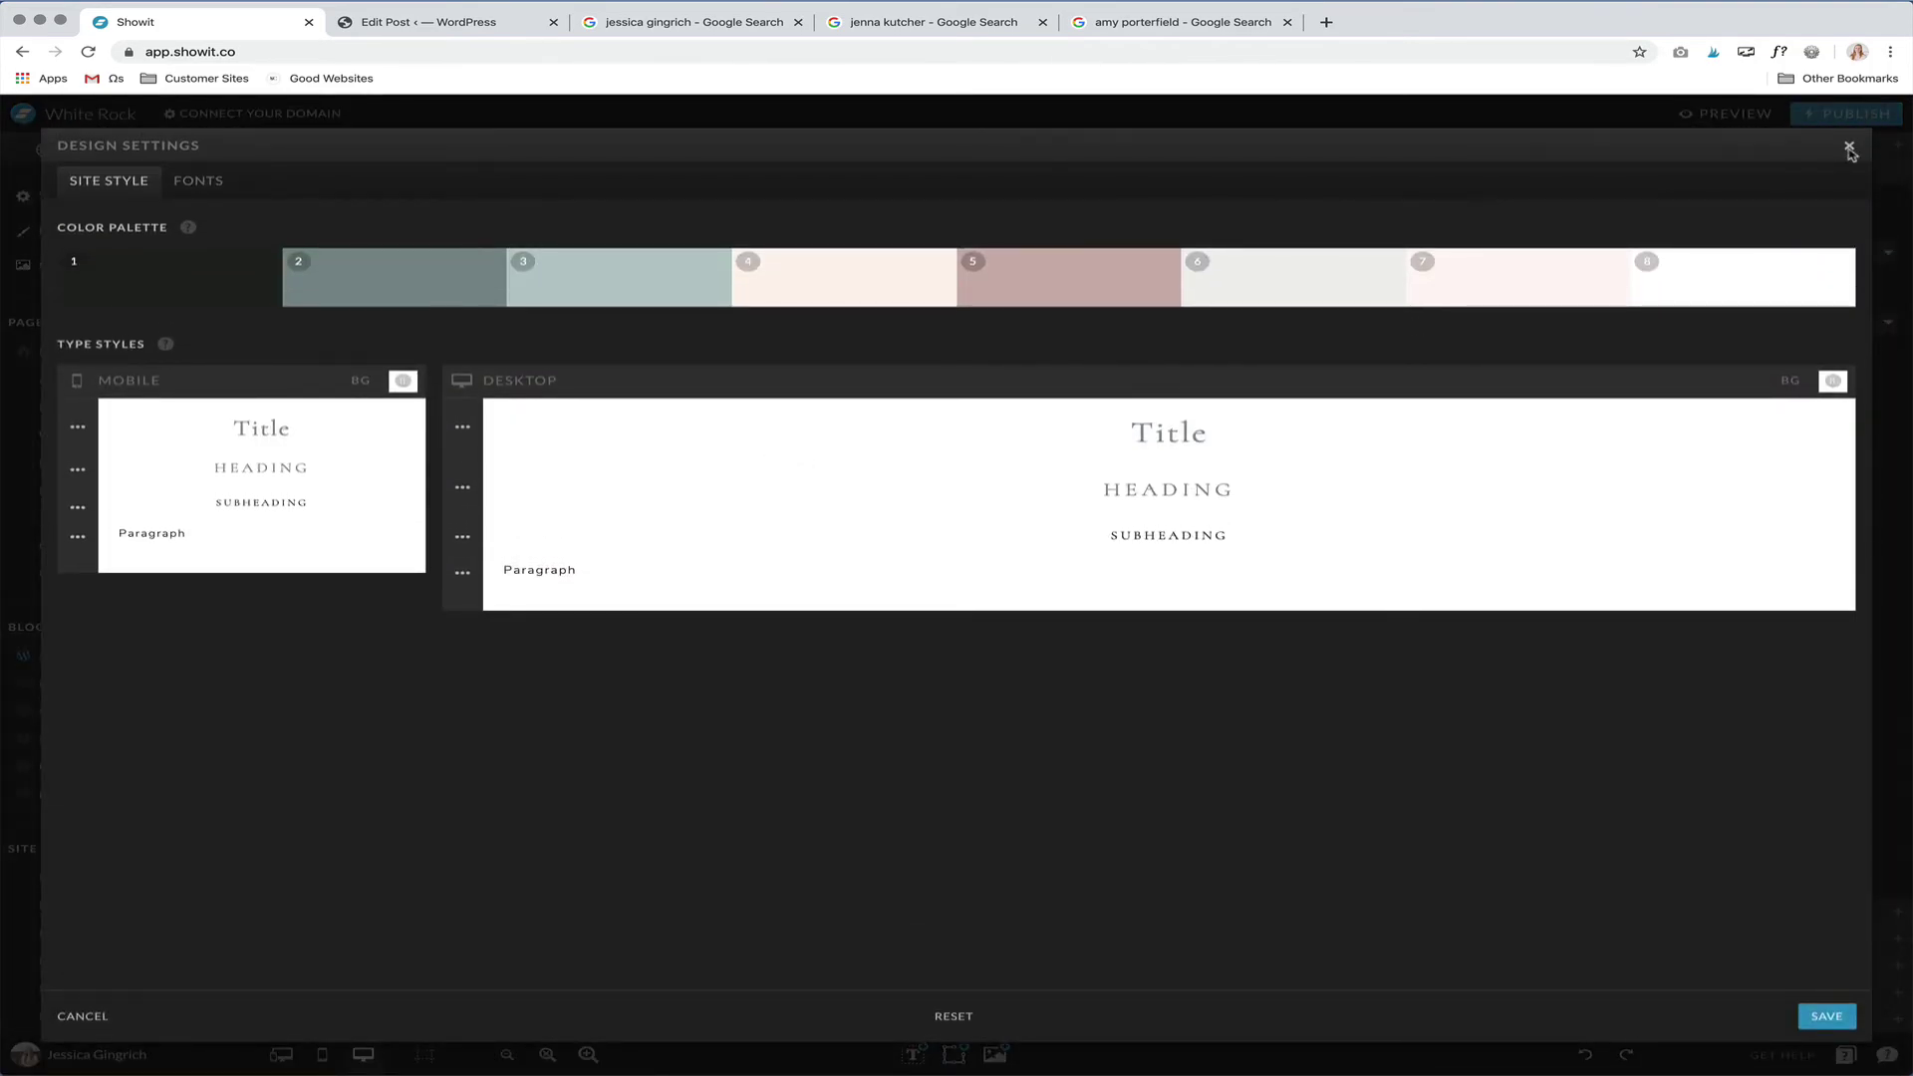
pyautogui.click(1850, 149)
pyautogui.click(429, 21)
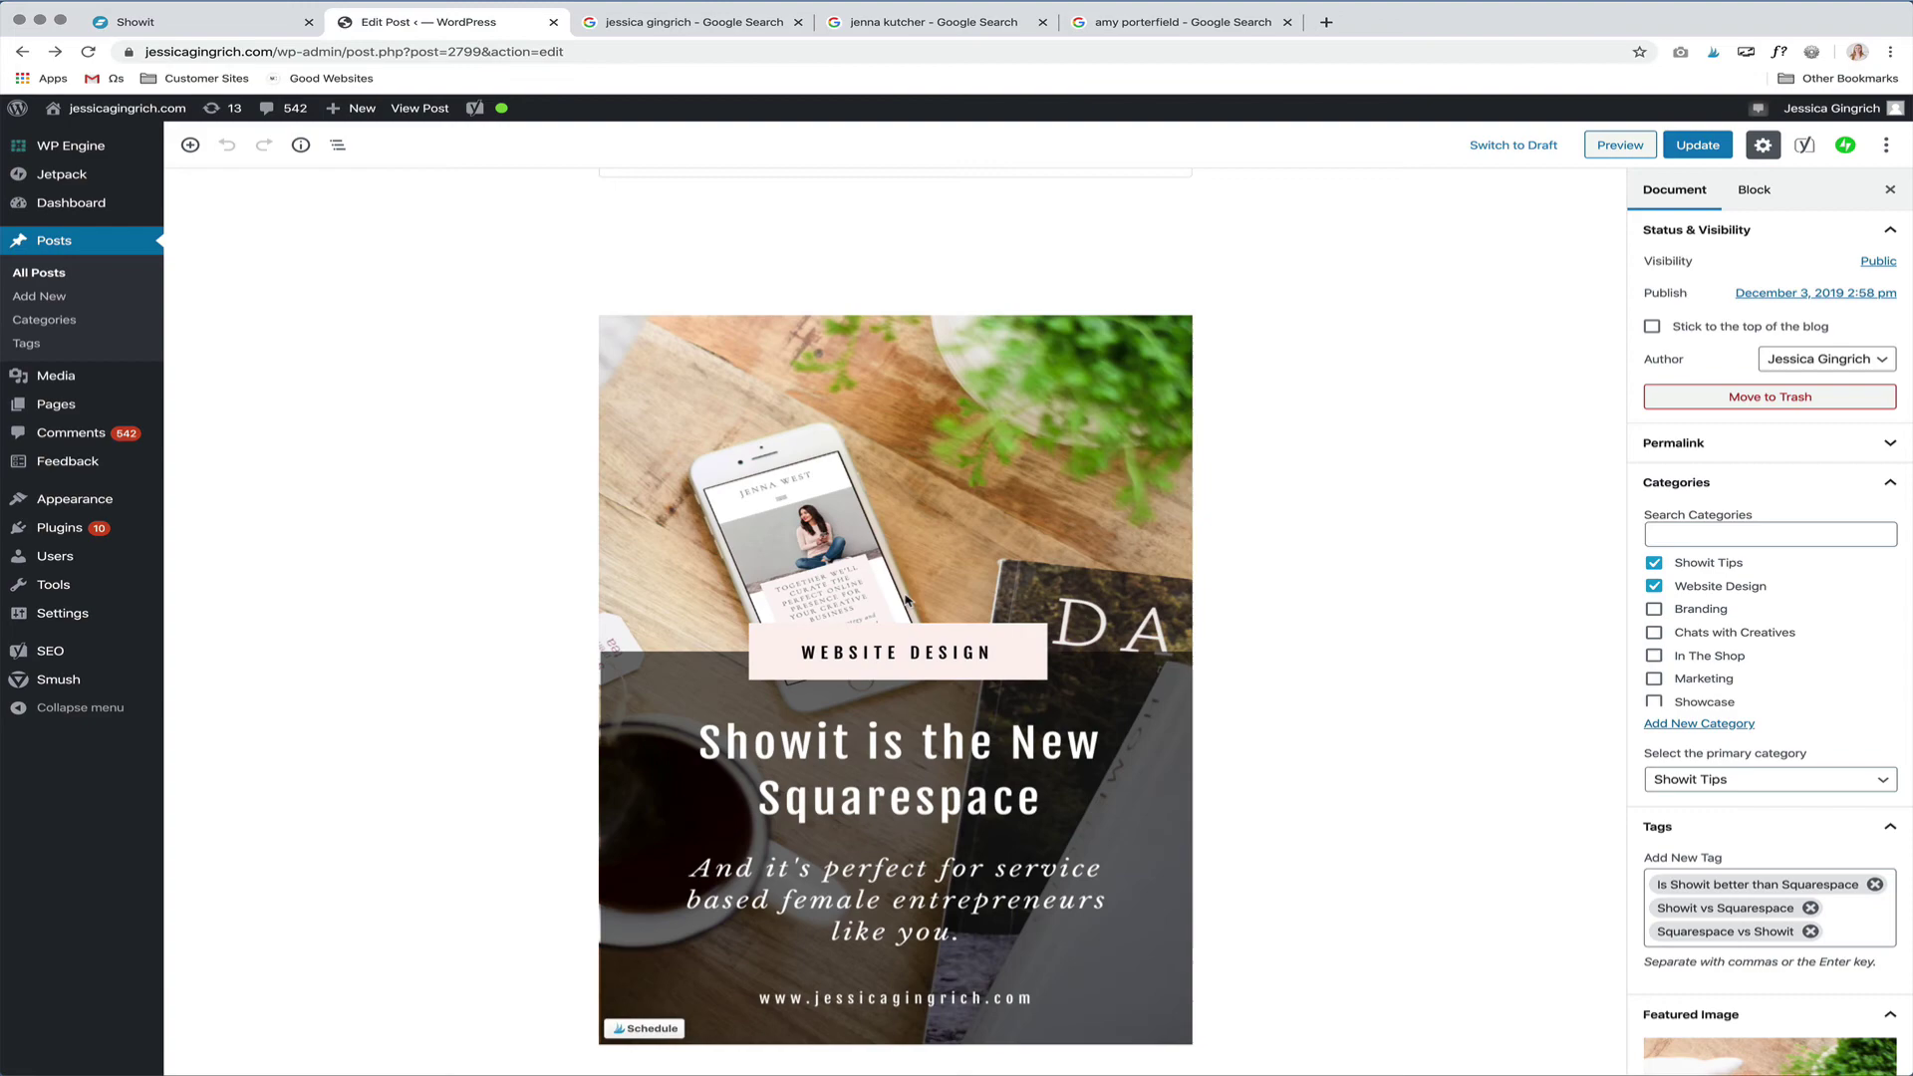
pyautogui.scroll(-10, 906, 599)
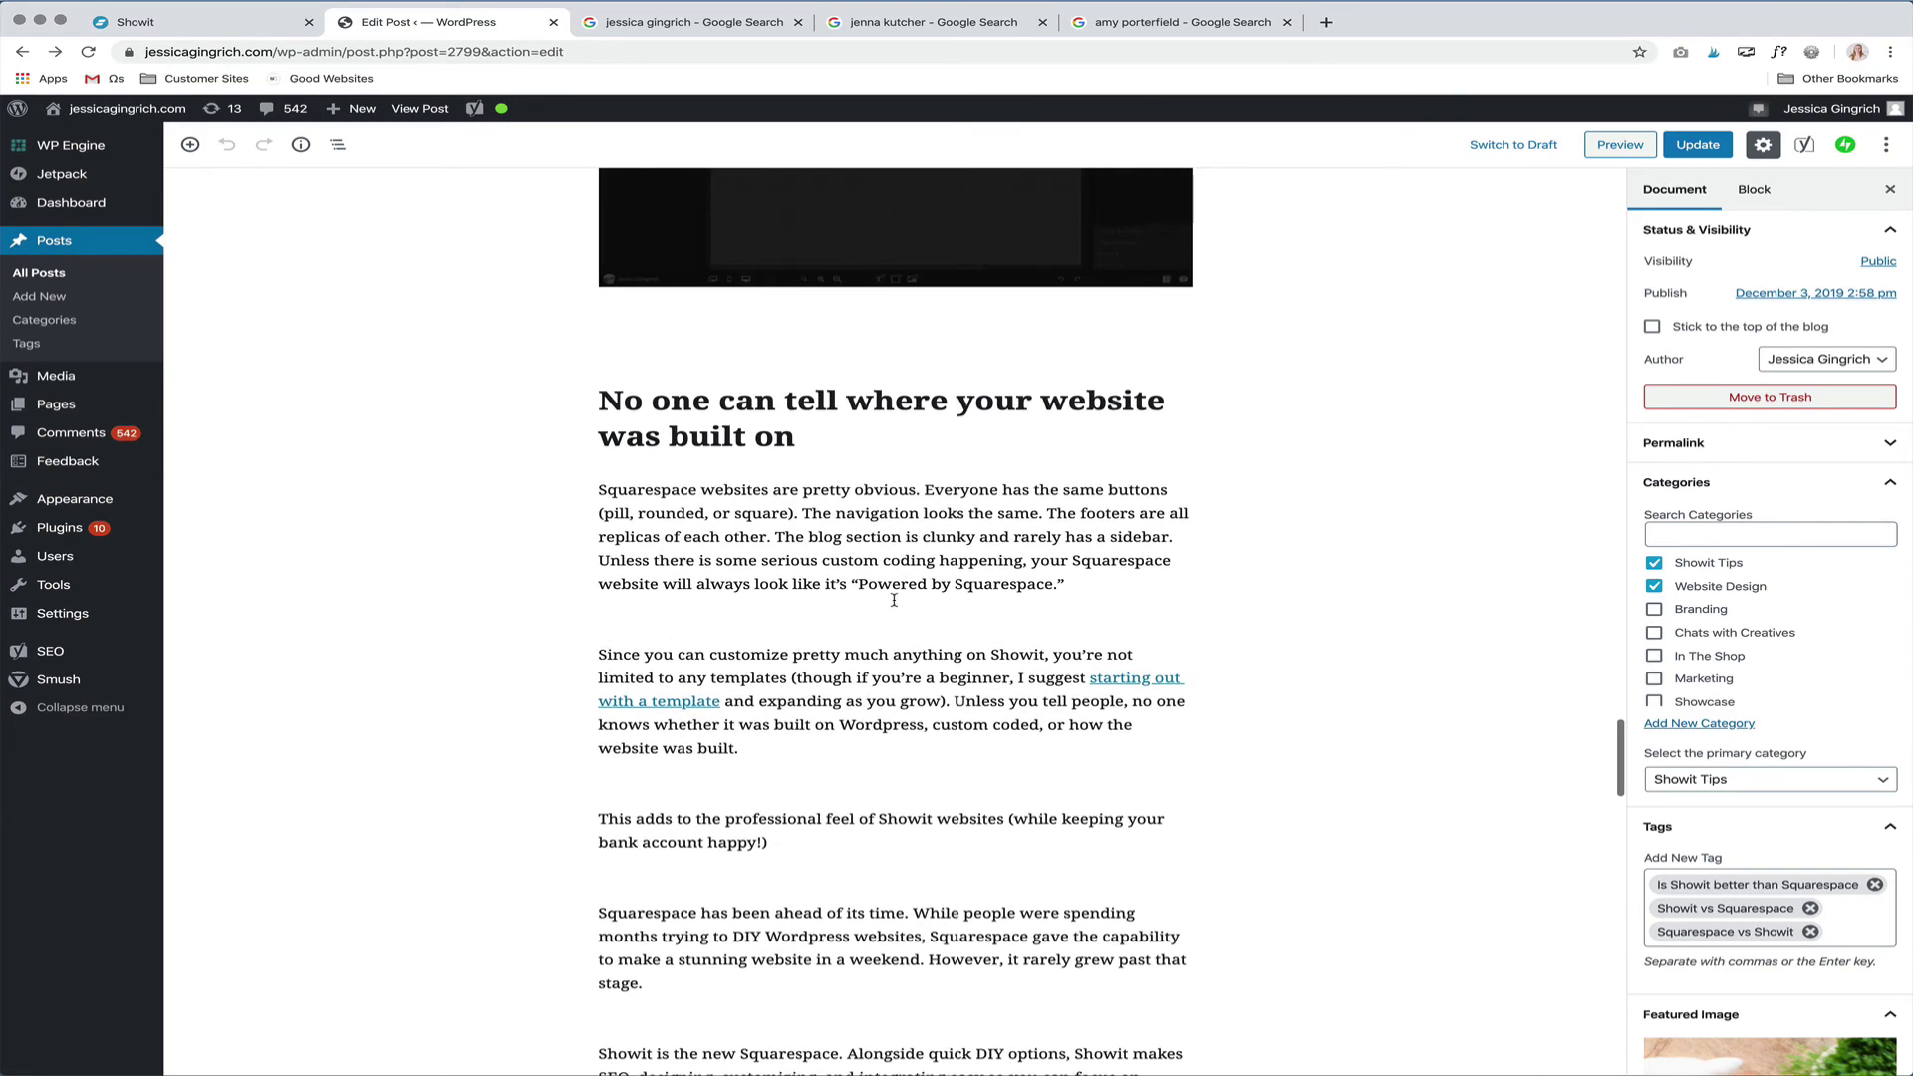
pyautogui.click(748, 437)
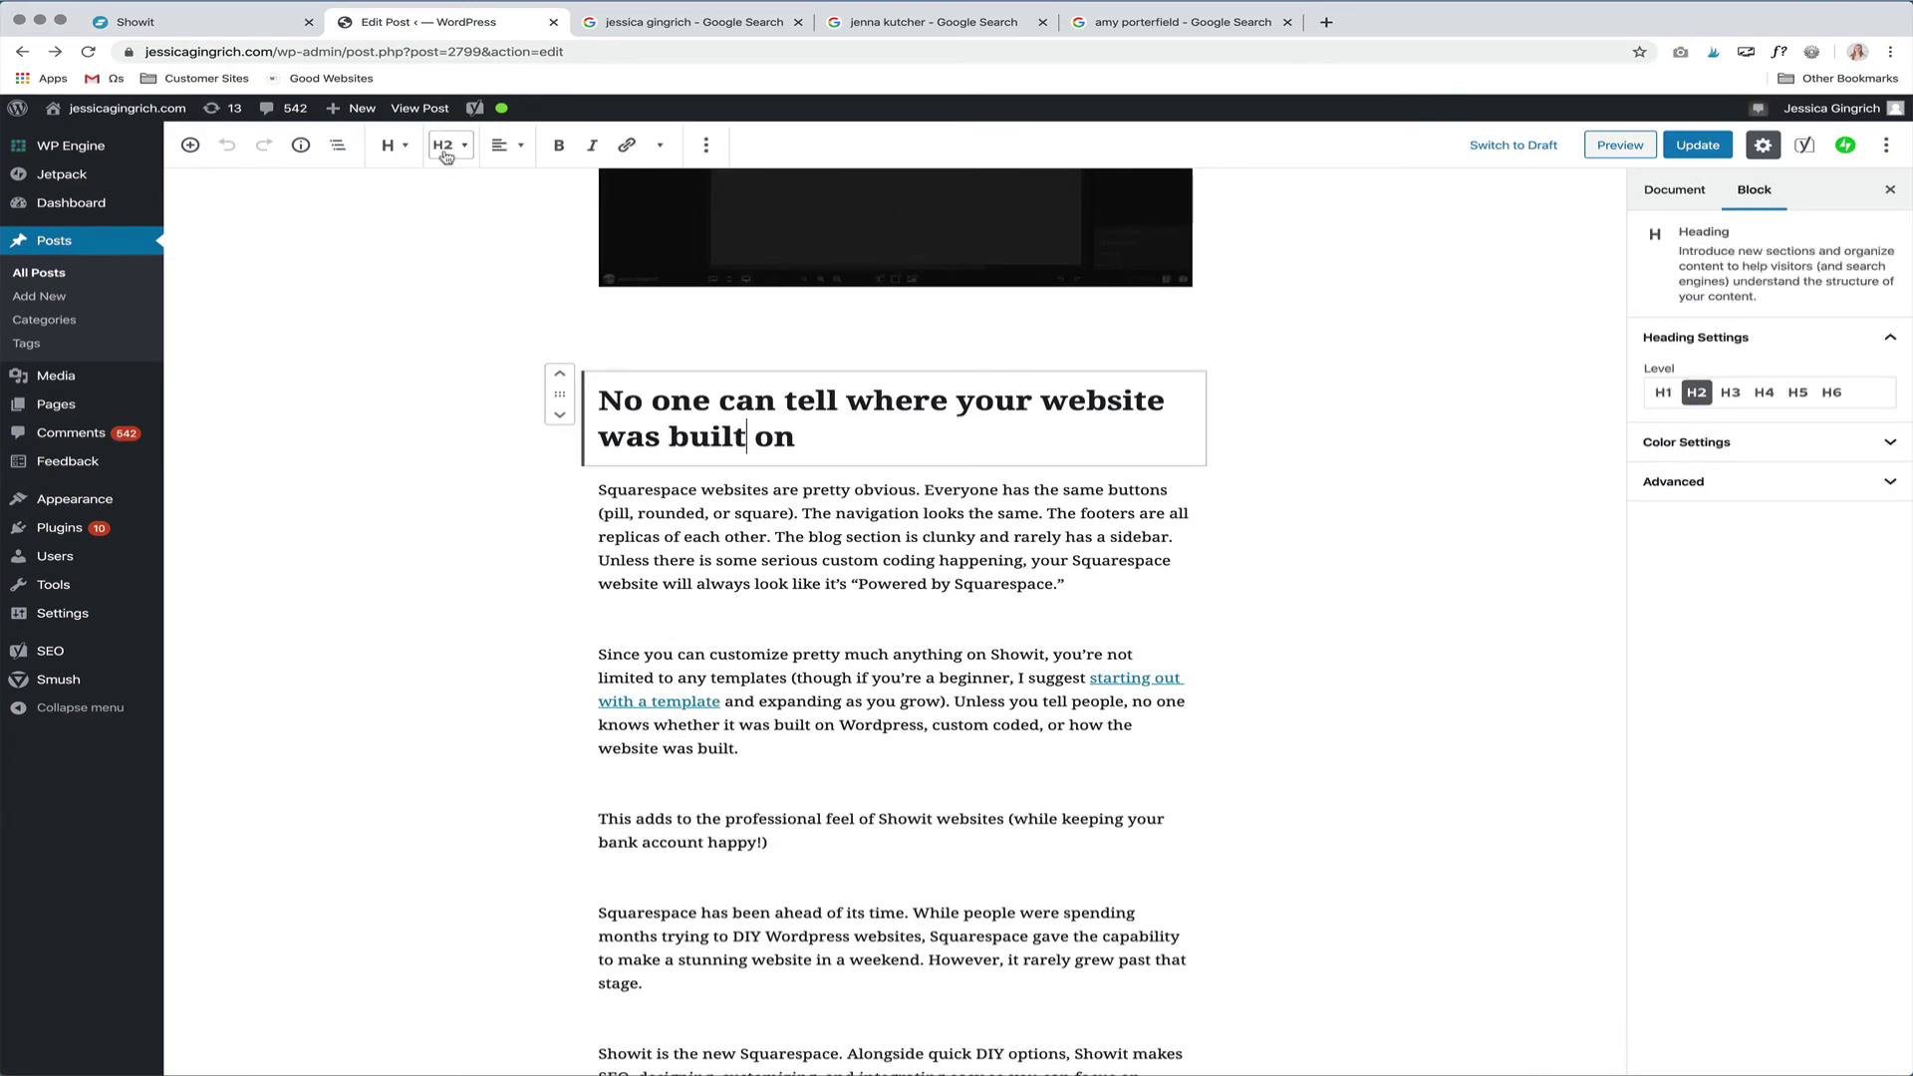
pyautogui.click(197, 22)
pyautogui.click(72, 231)
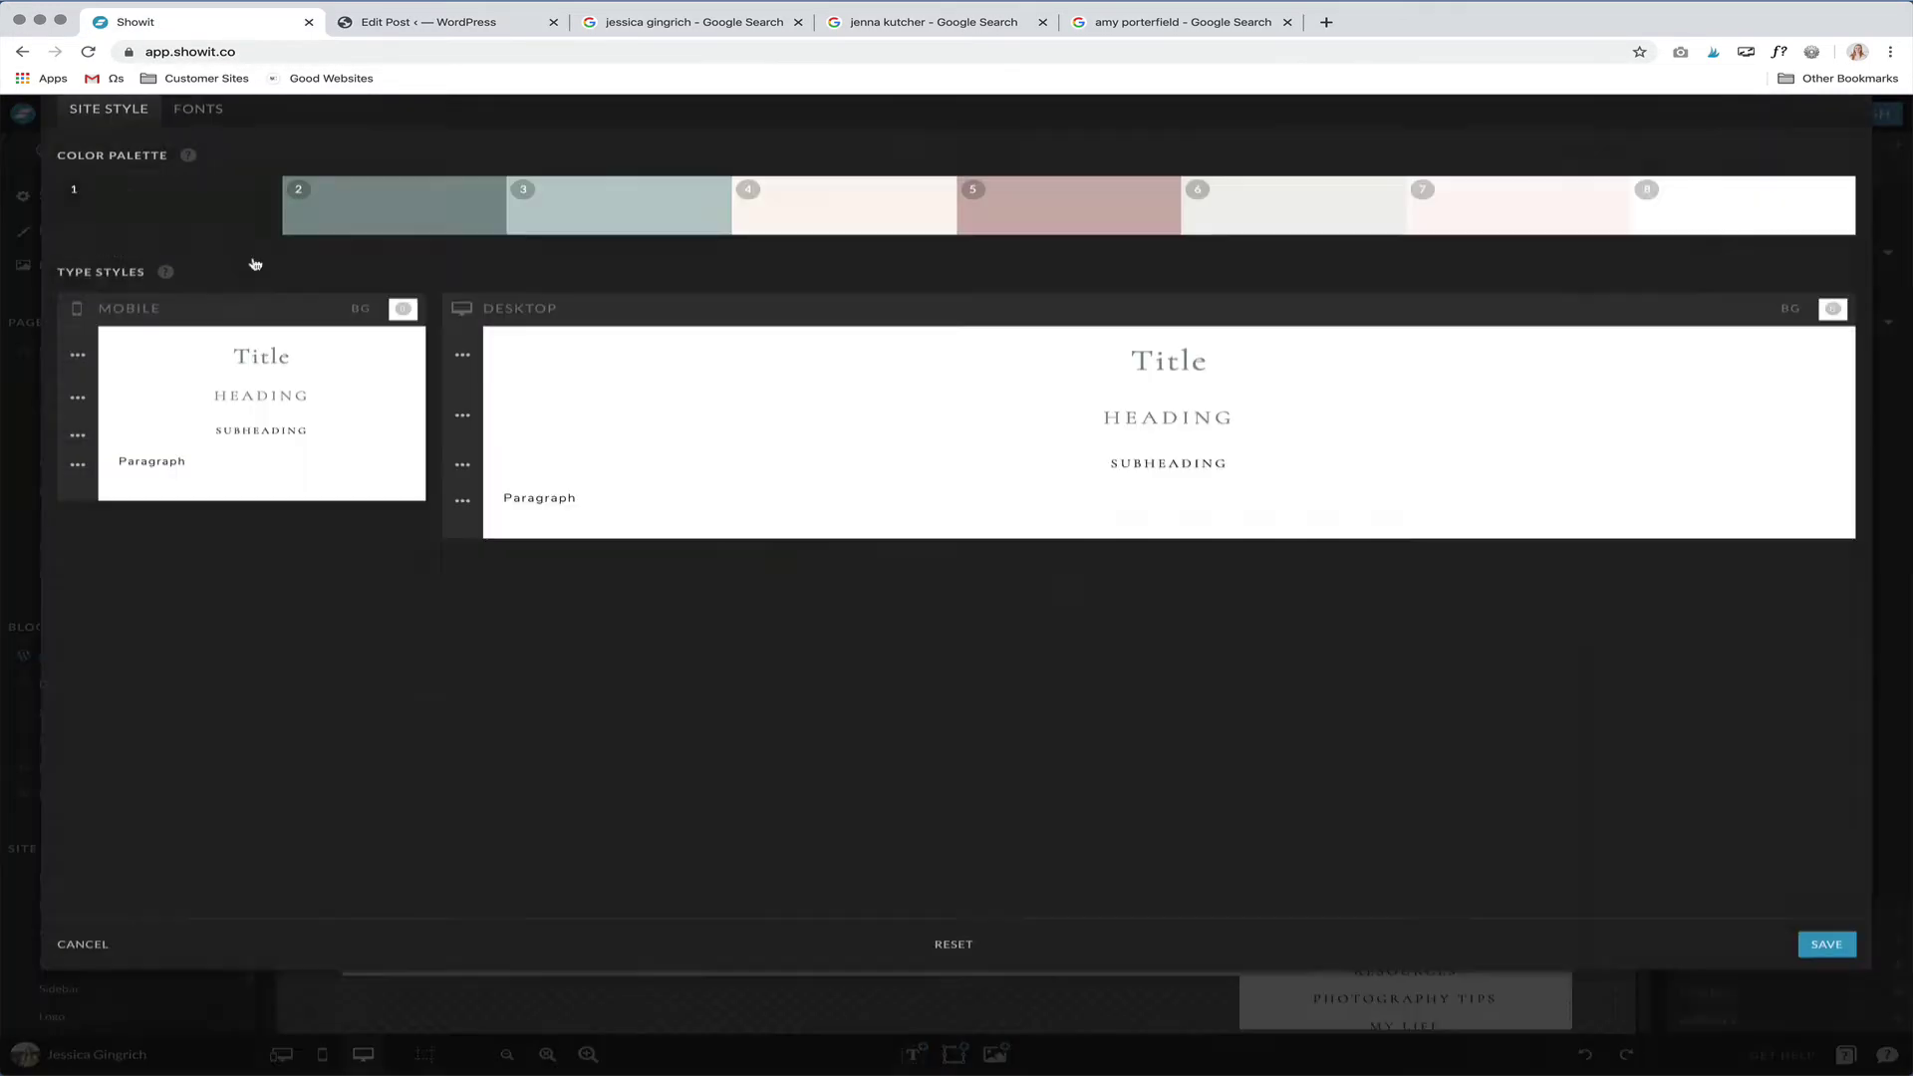
pyautogui.moveTo(1104, 488); pyautogui.dragTo(1232, 492)
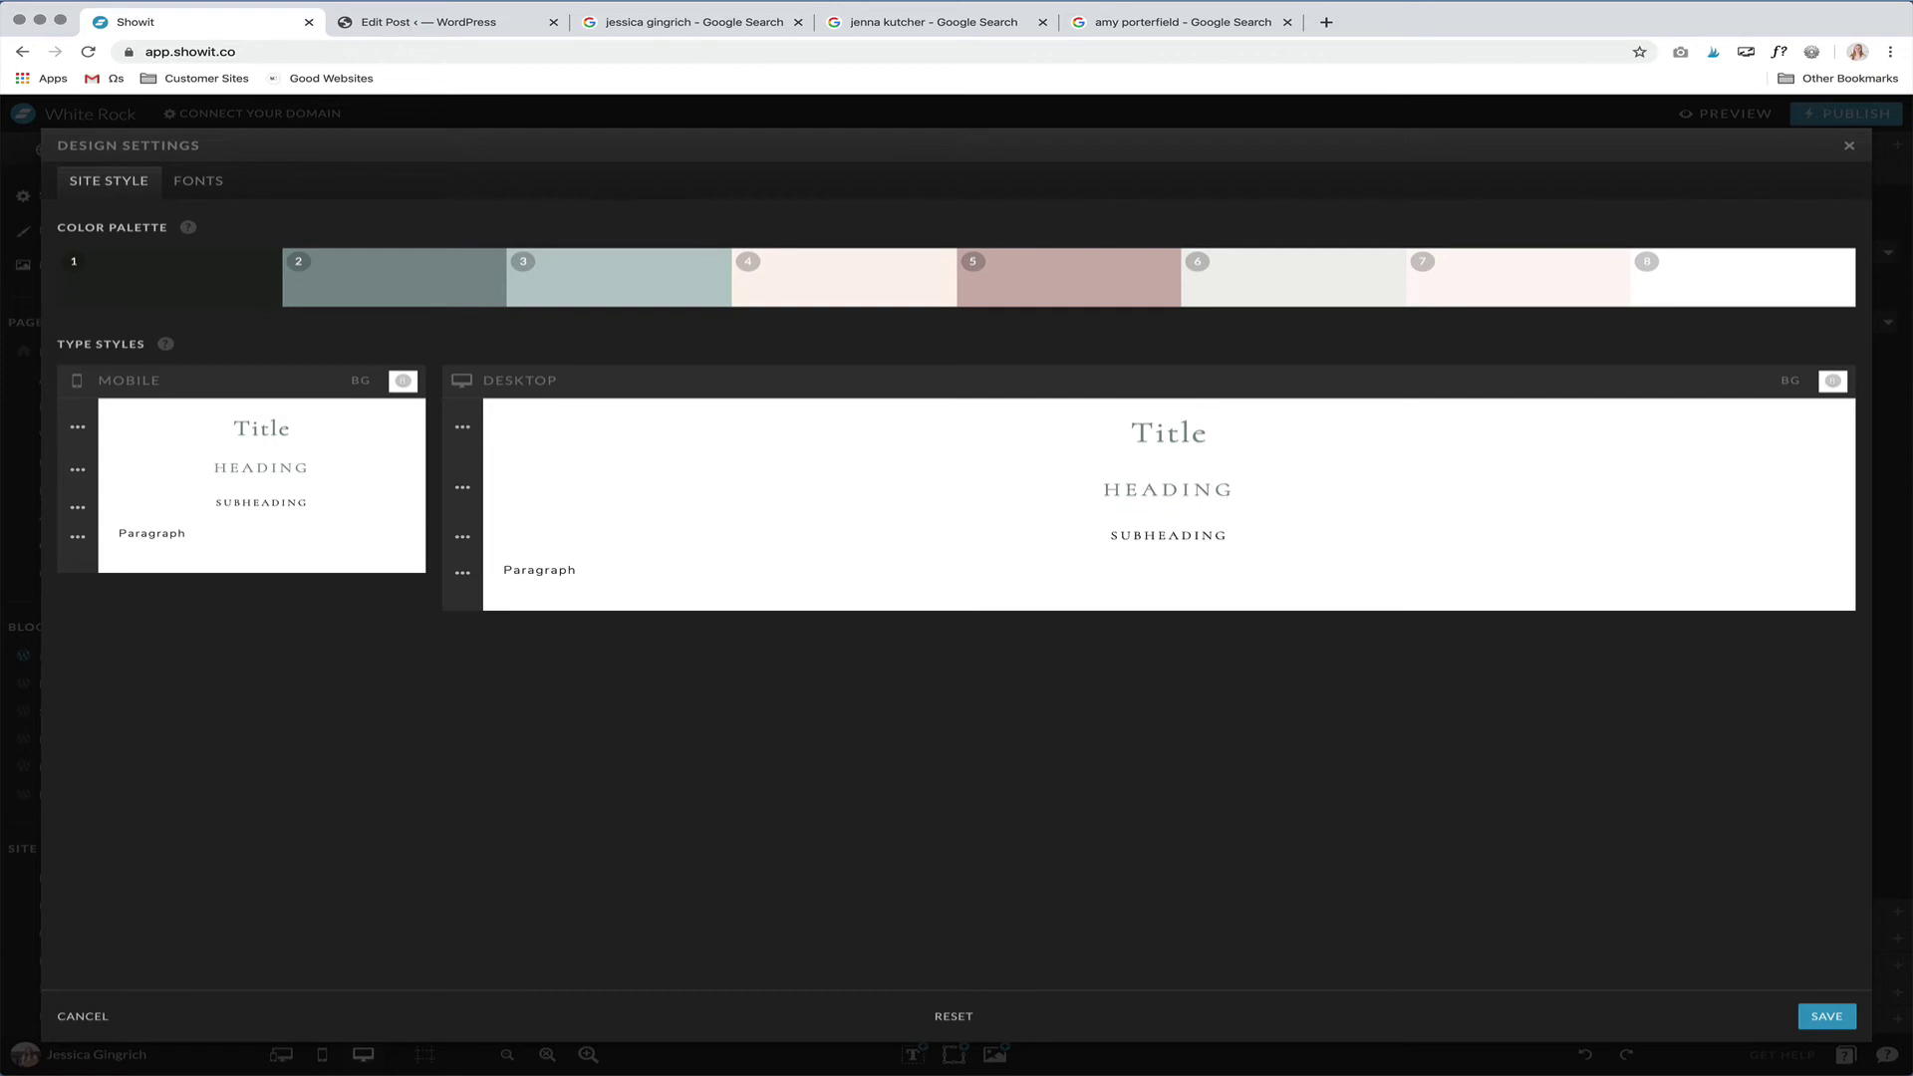
# - Return to the WordPress post and scroll down to the Yoast SEO snippet and focus keyphrase
pyautogui.click(515, 29)
pyautogui.scroll(-10, 916, 592)
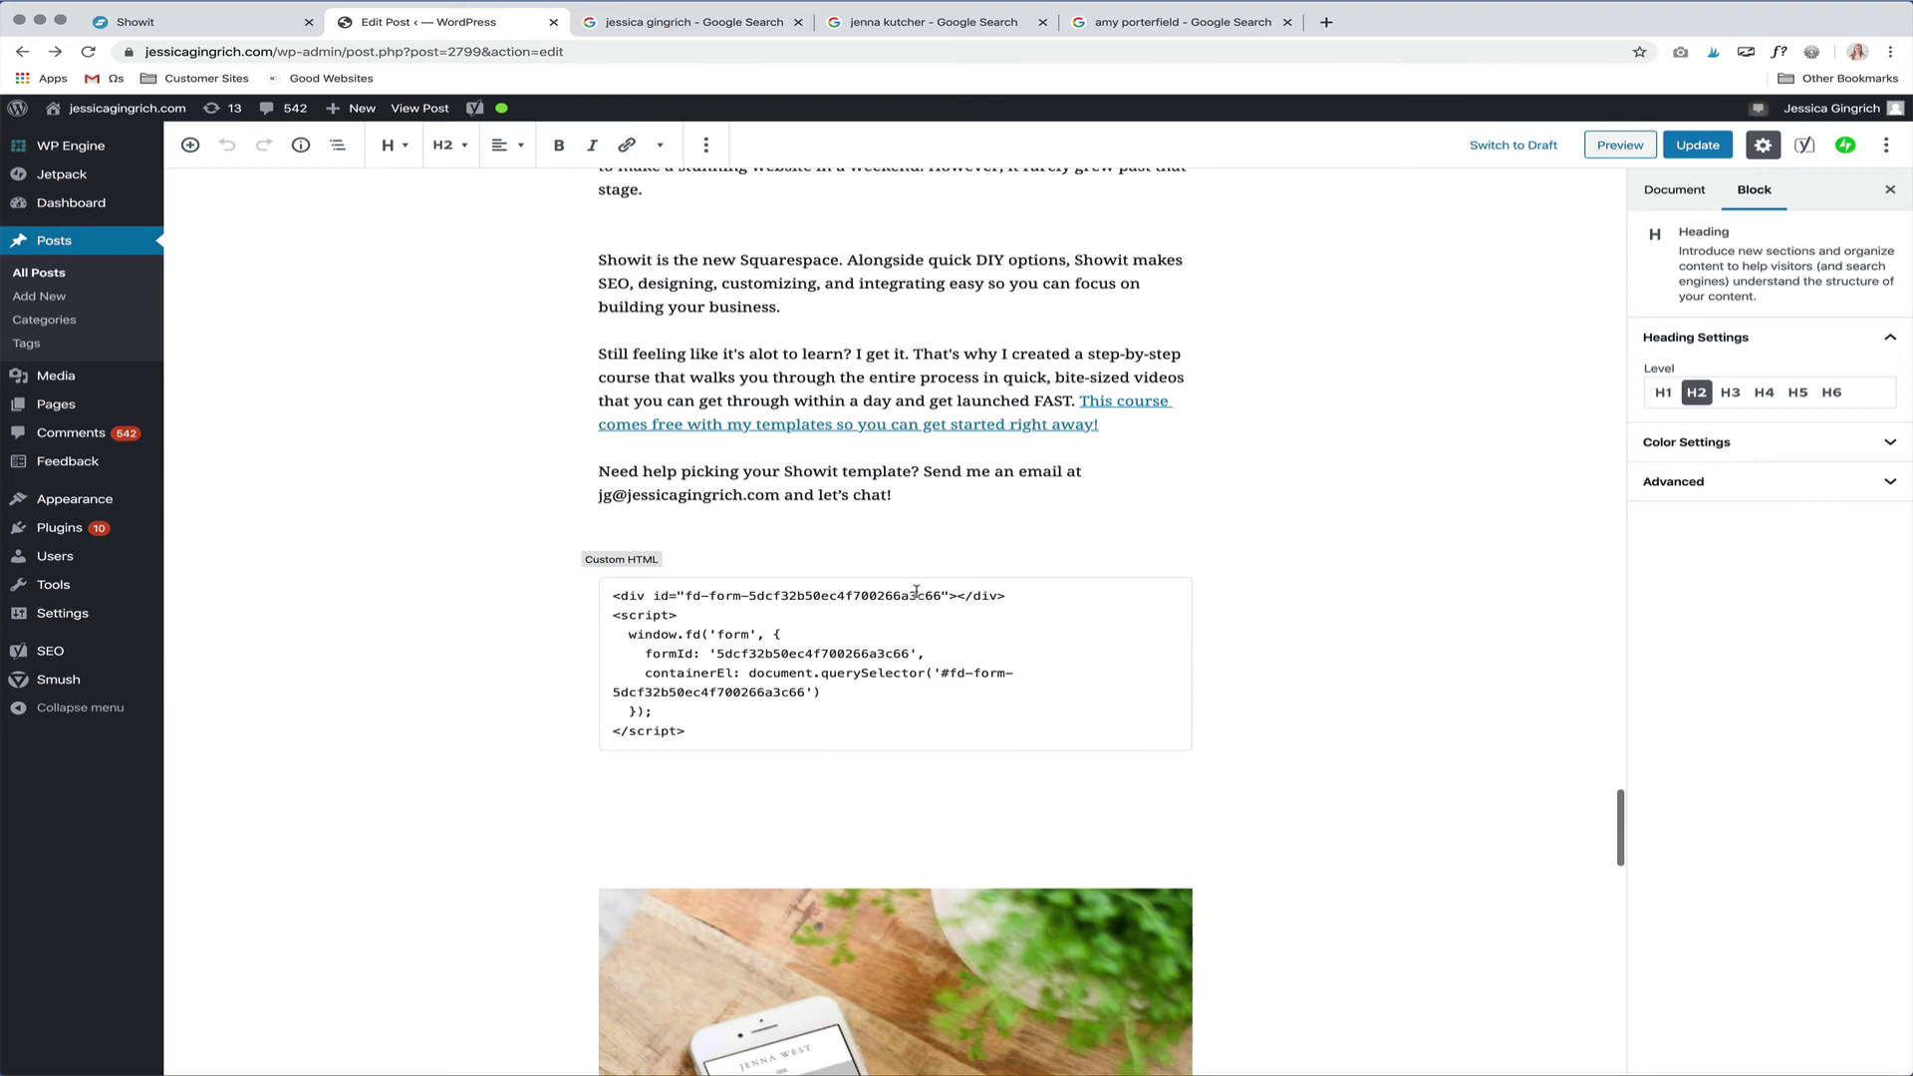
pyautogui.scroll(8, 916, 592)
pyautogui.scroll(-4, 916, 592)
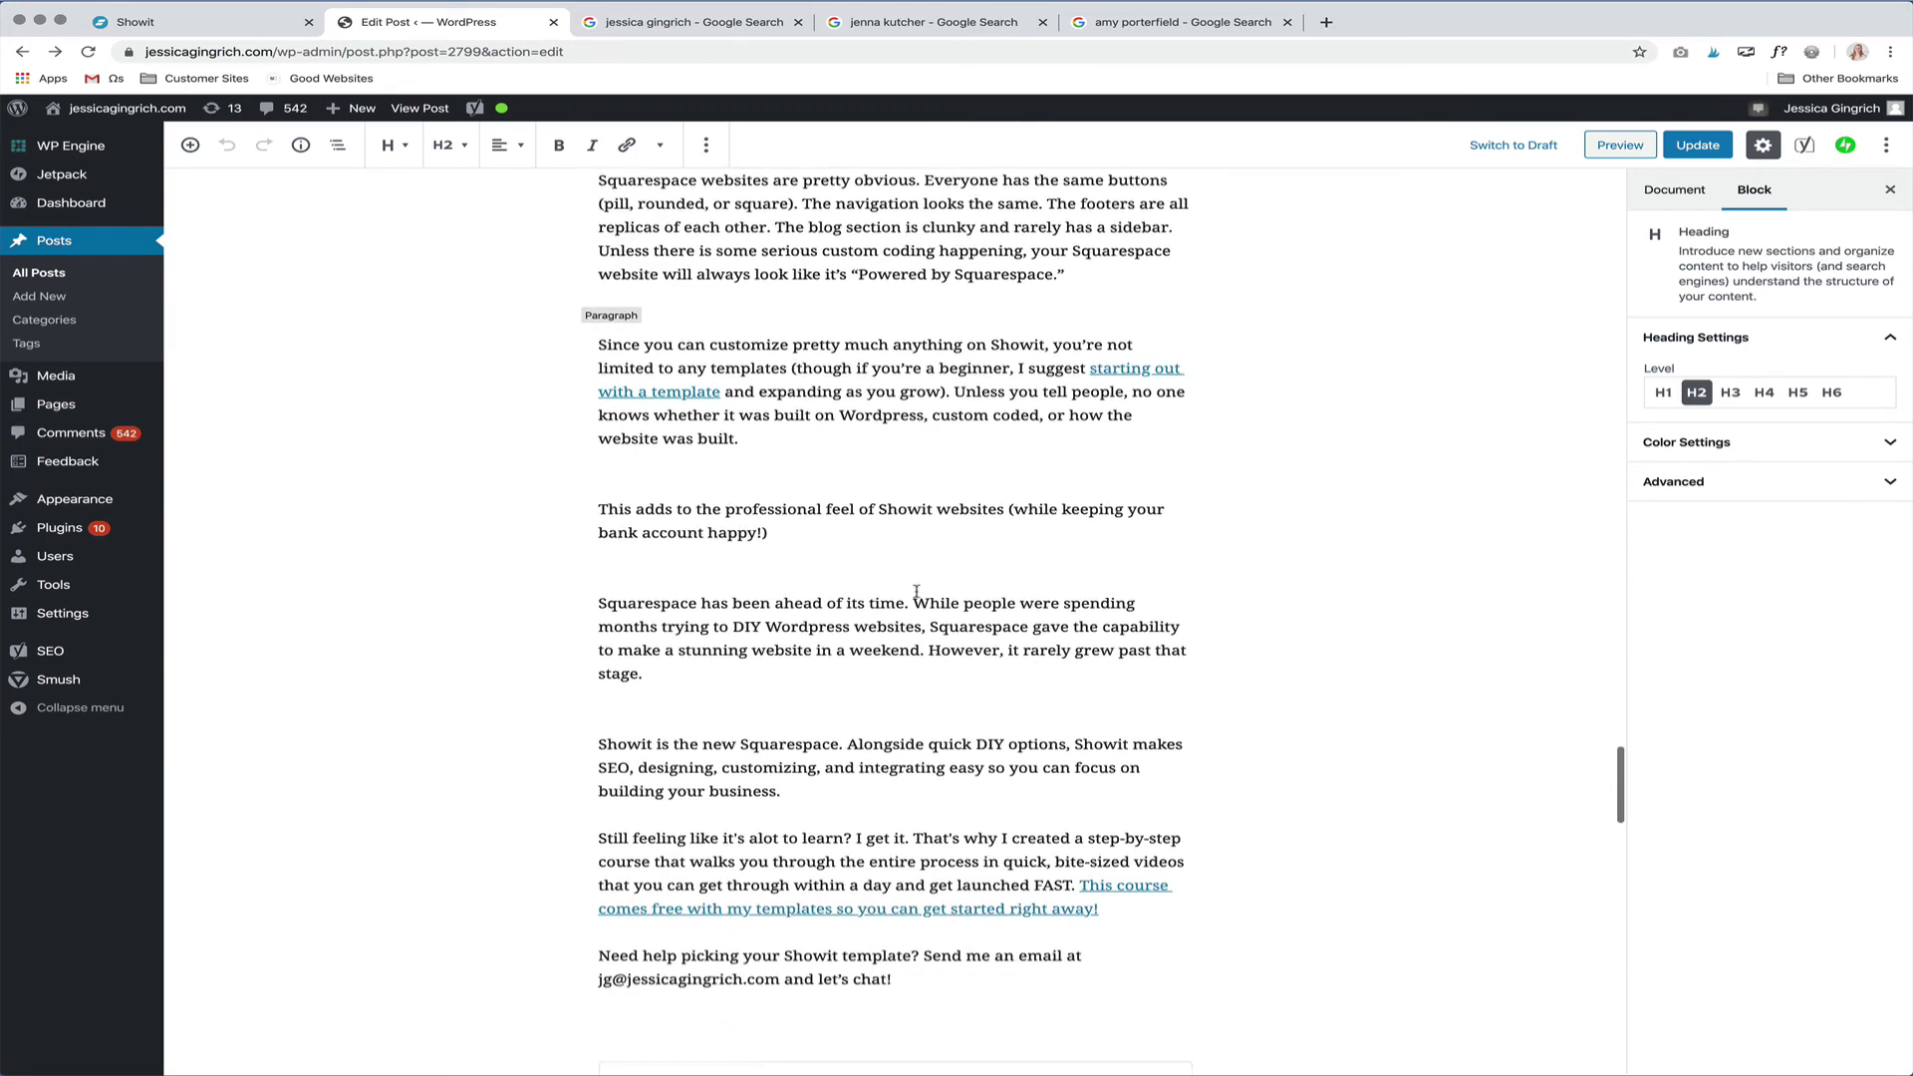
pyautogui.scroll(-15, 916, 592)
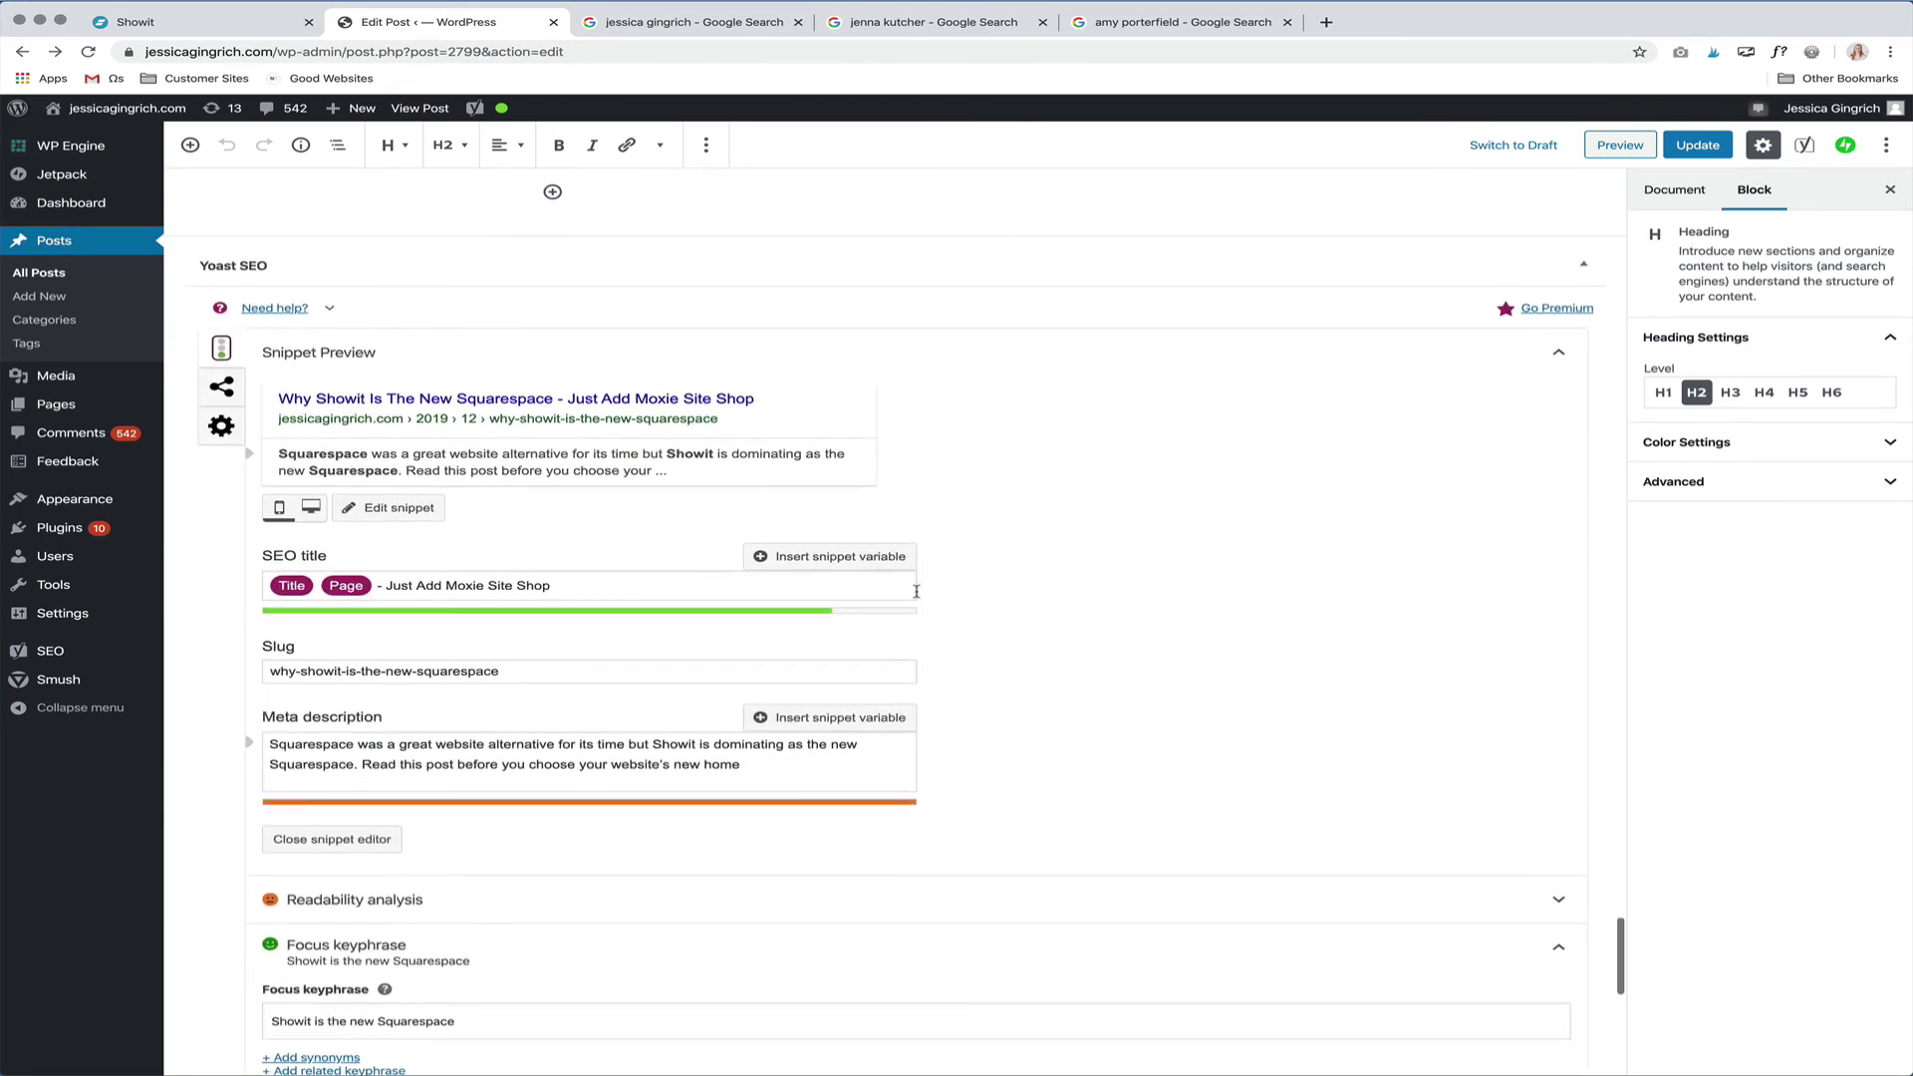
pyautogui.scroll(1, 916, 592)
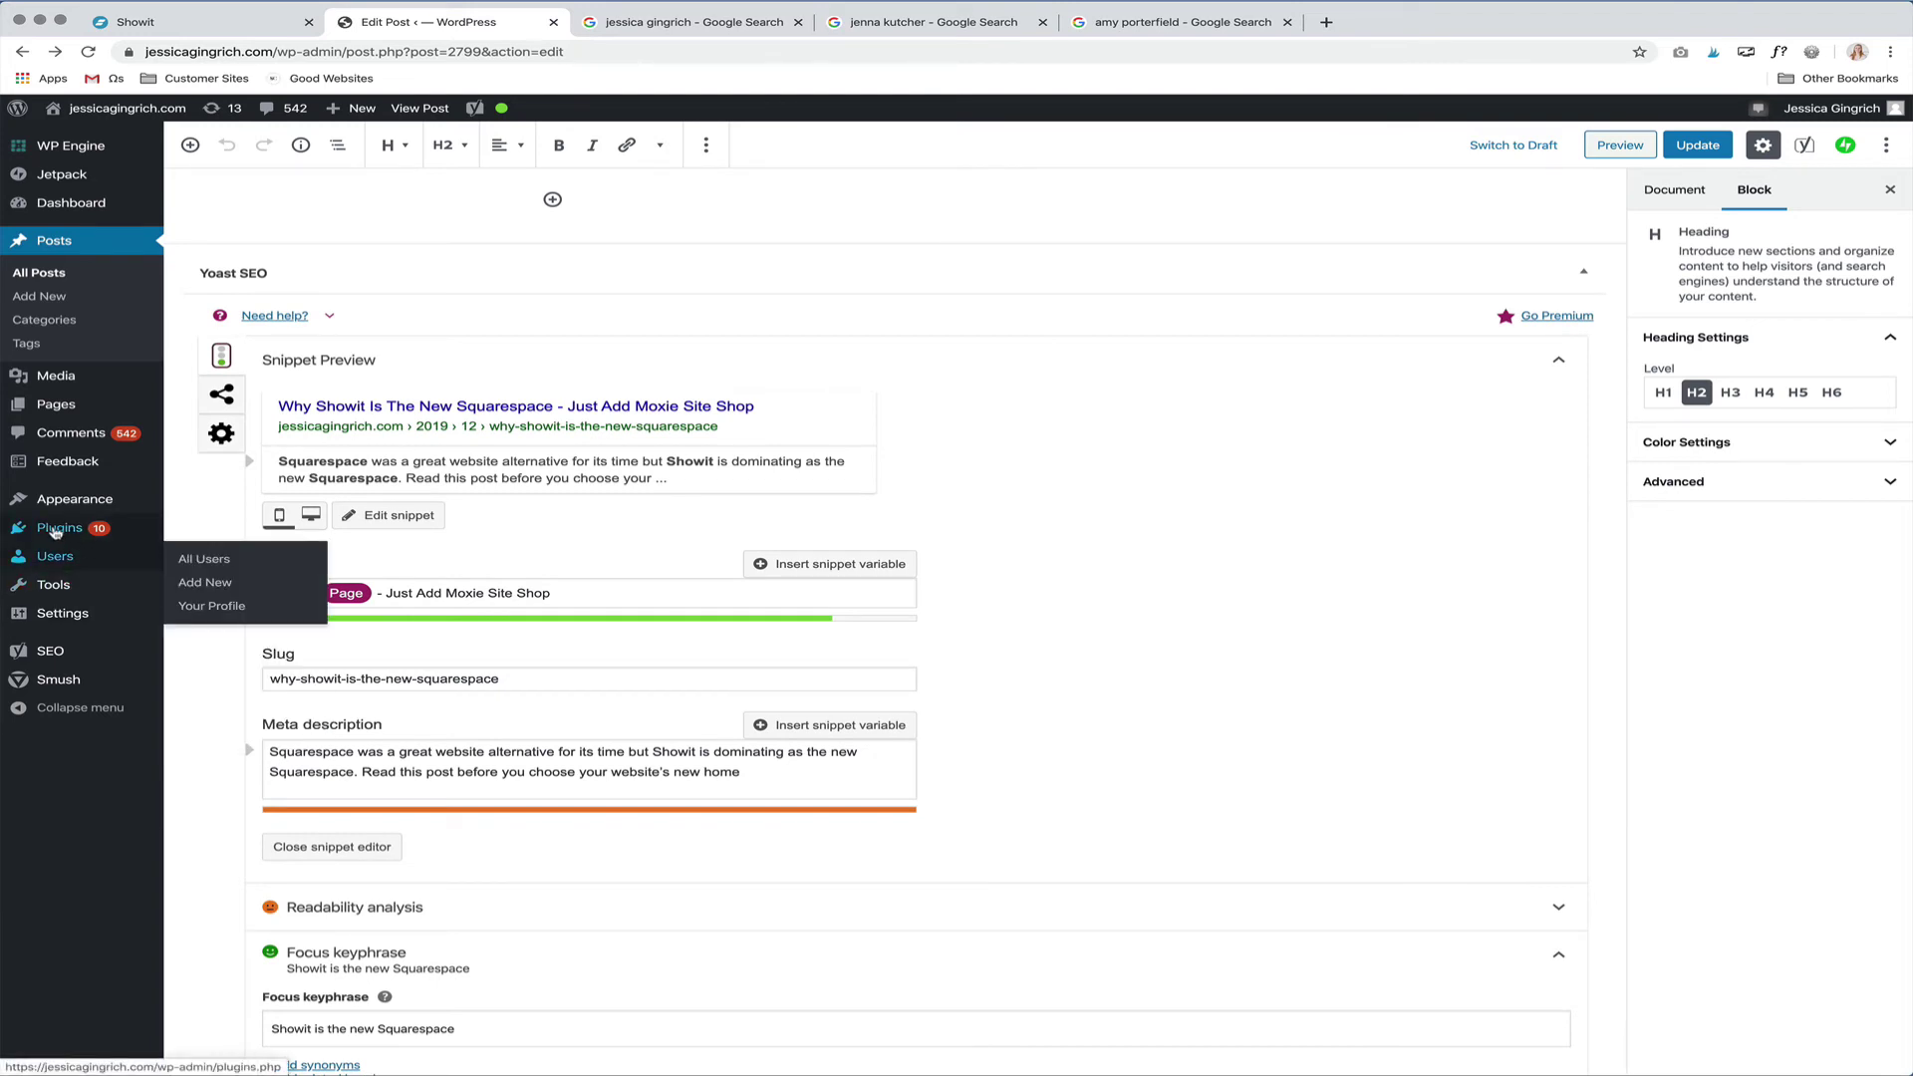
pyautogui.moveTo(57, 533)
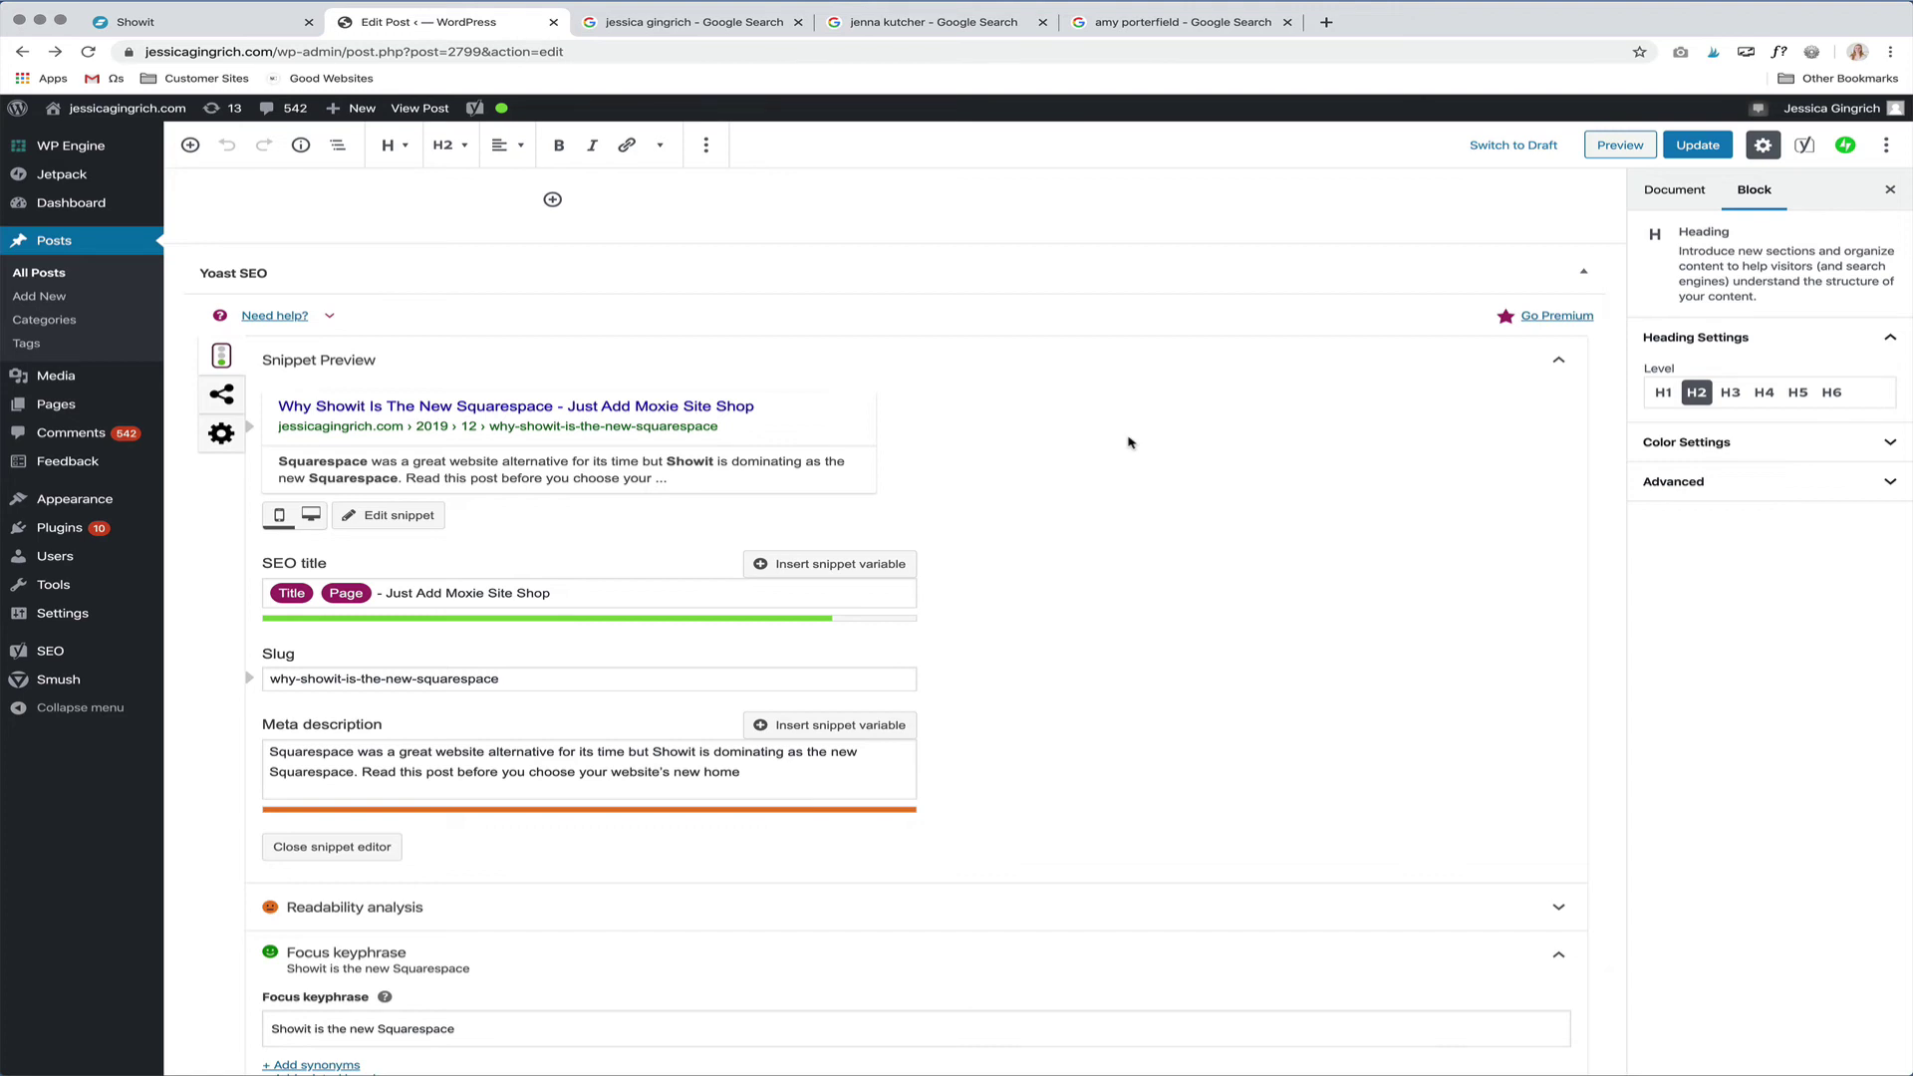
pyautogui.scroll(3, 1129, 443)
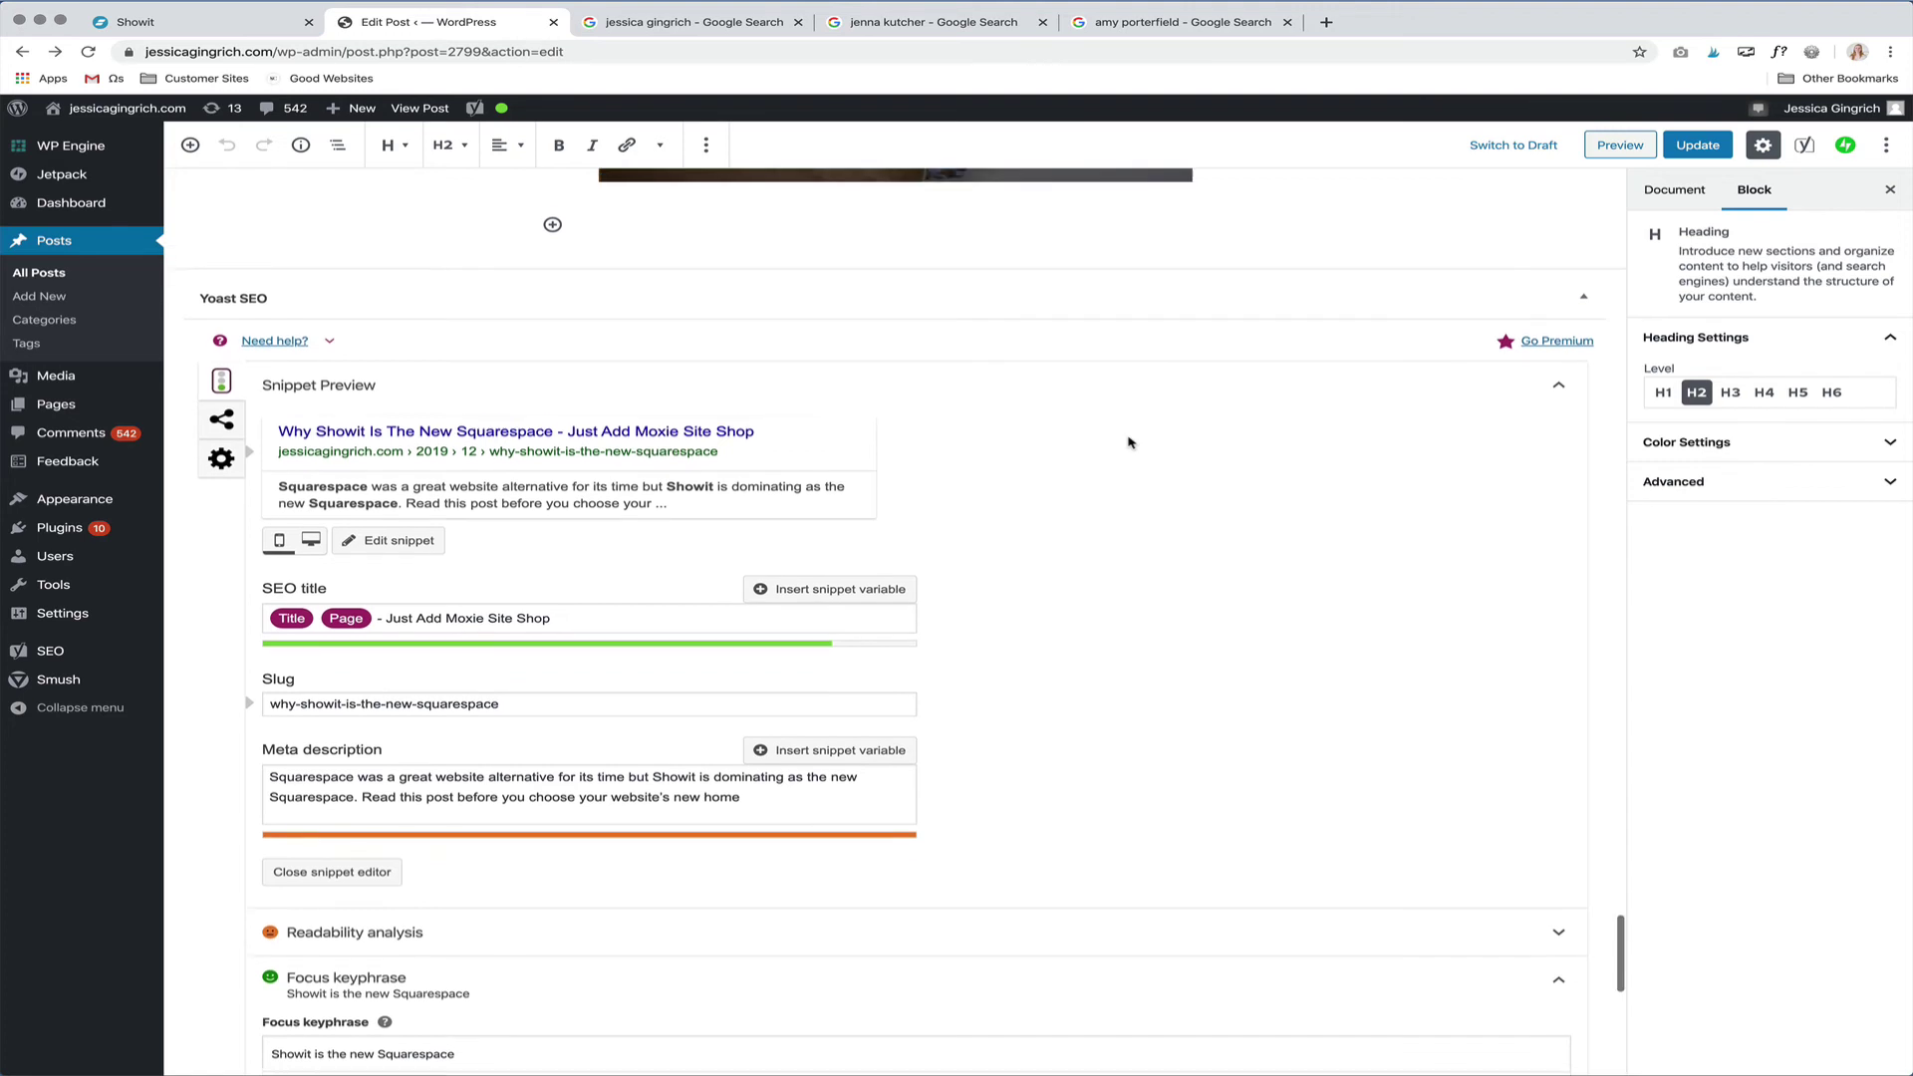
pyautogui.scroll(-4, 1130, 443)
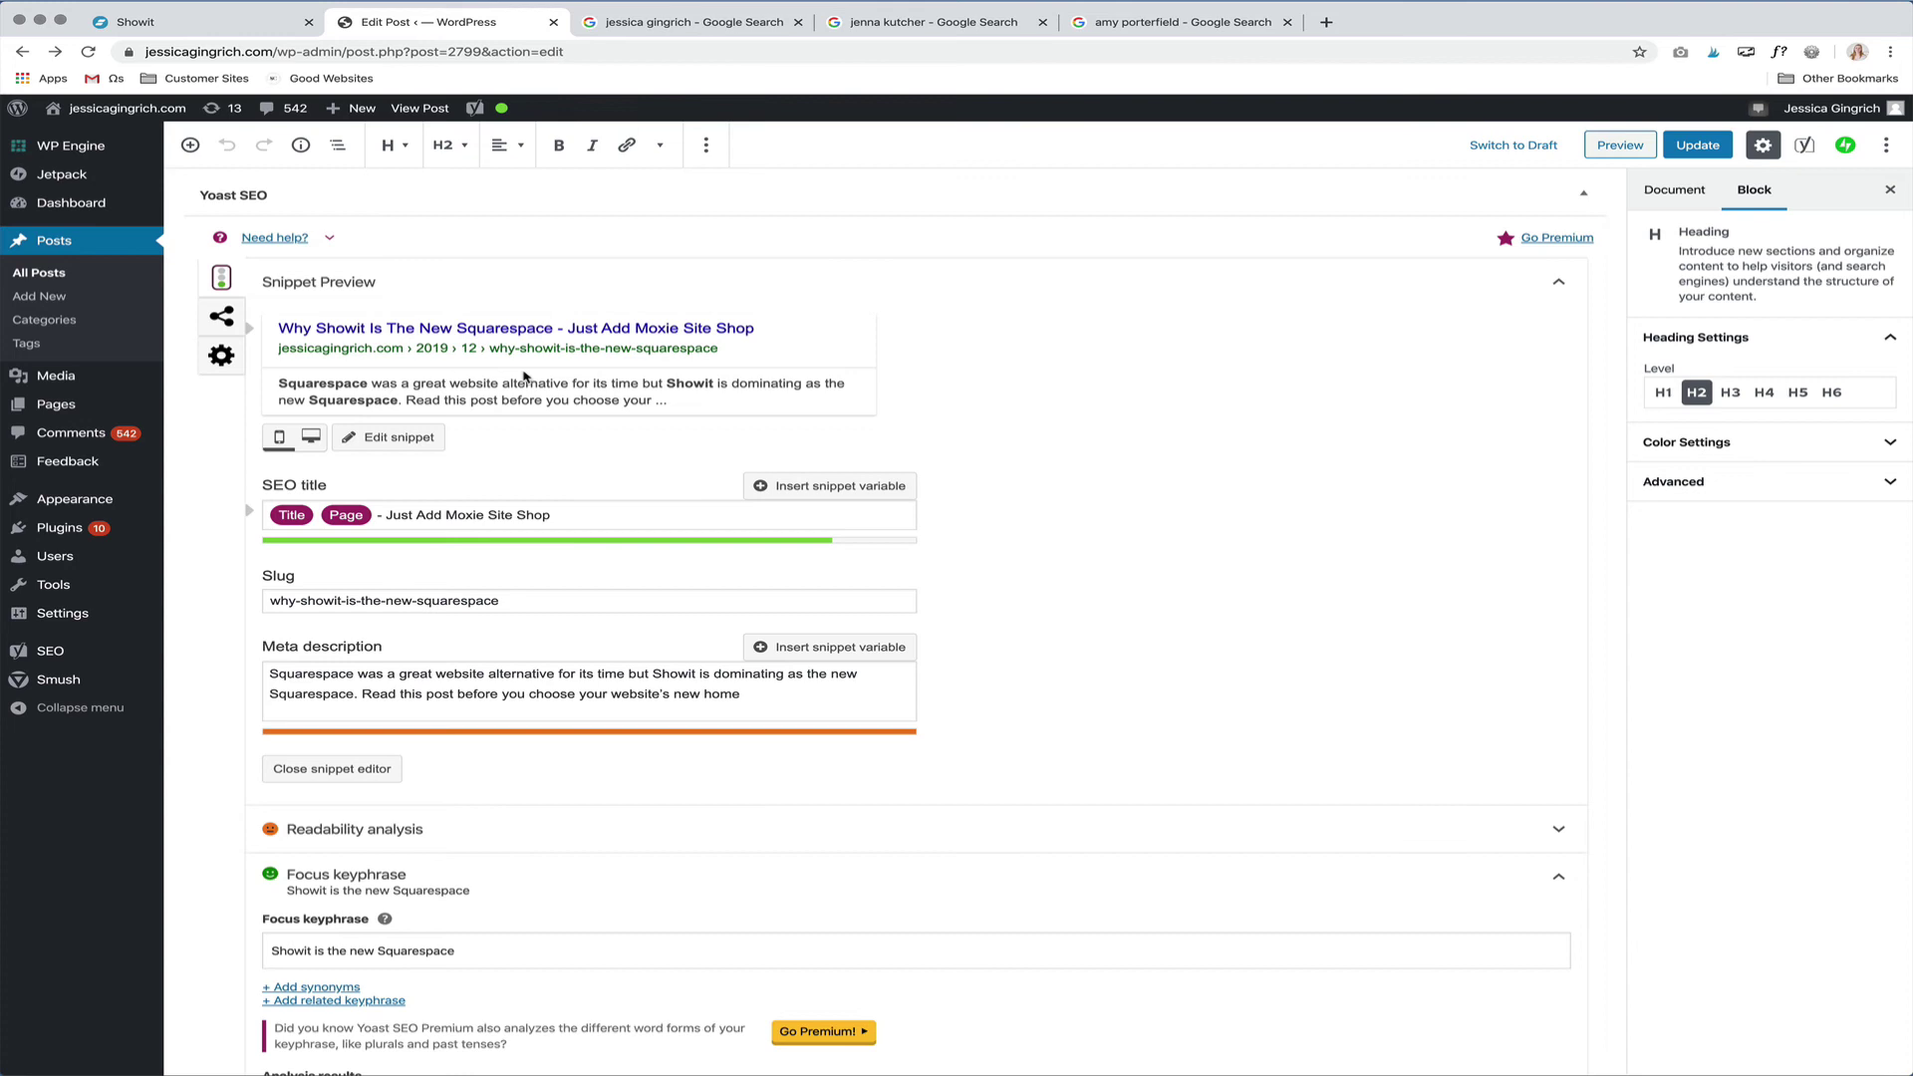
pyautogui.scroll(1, 410, 389)
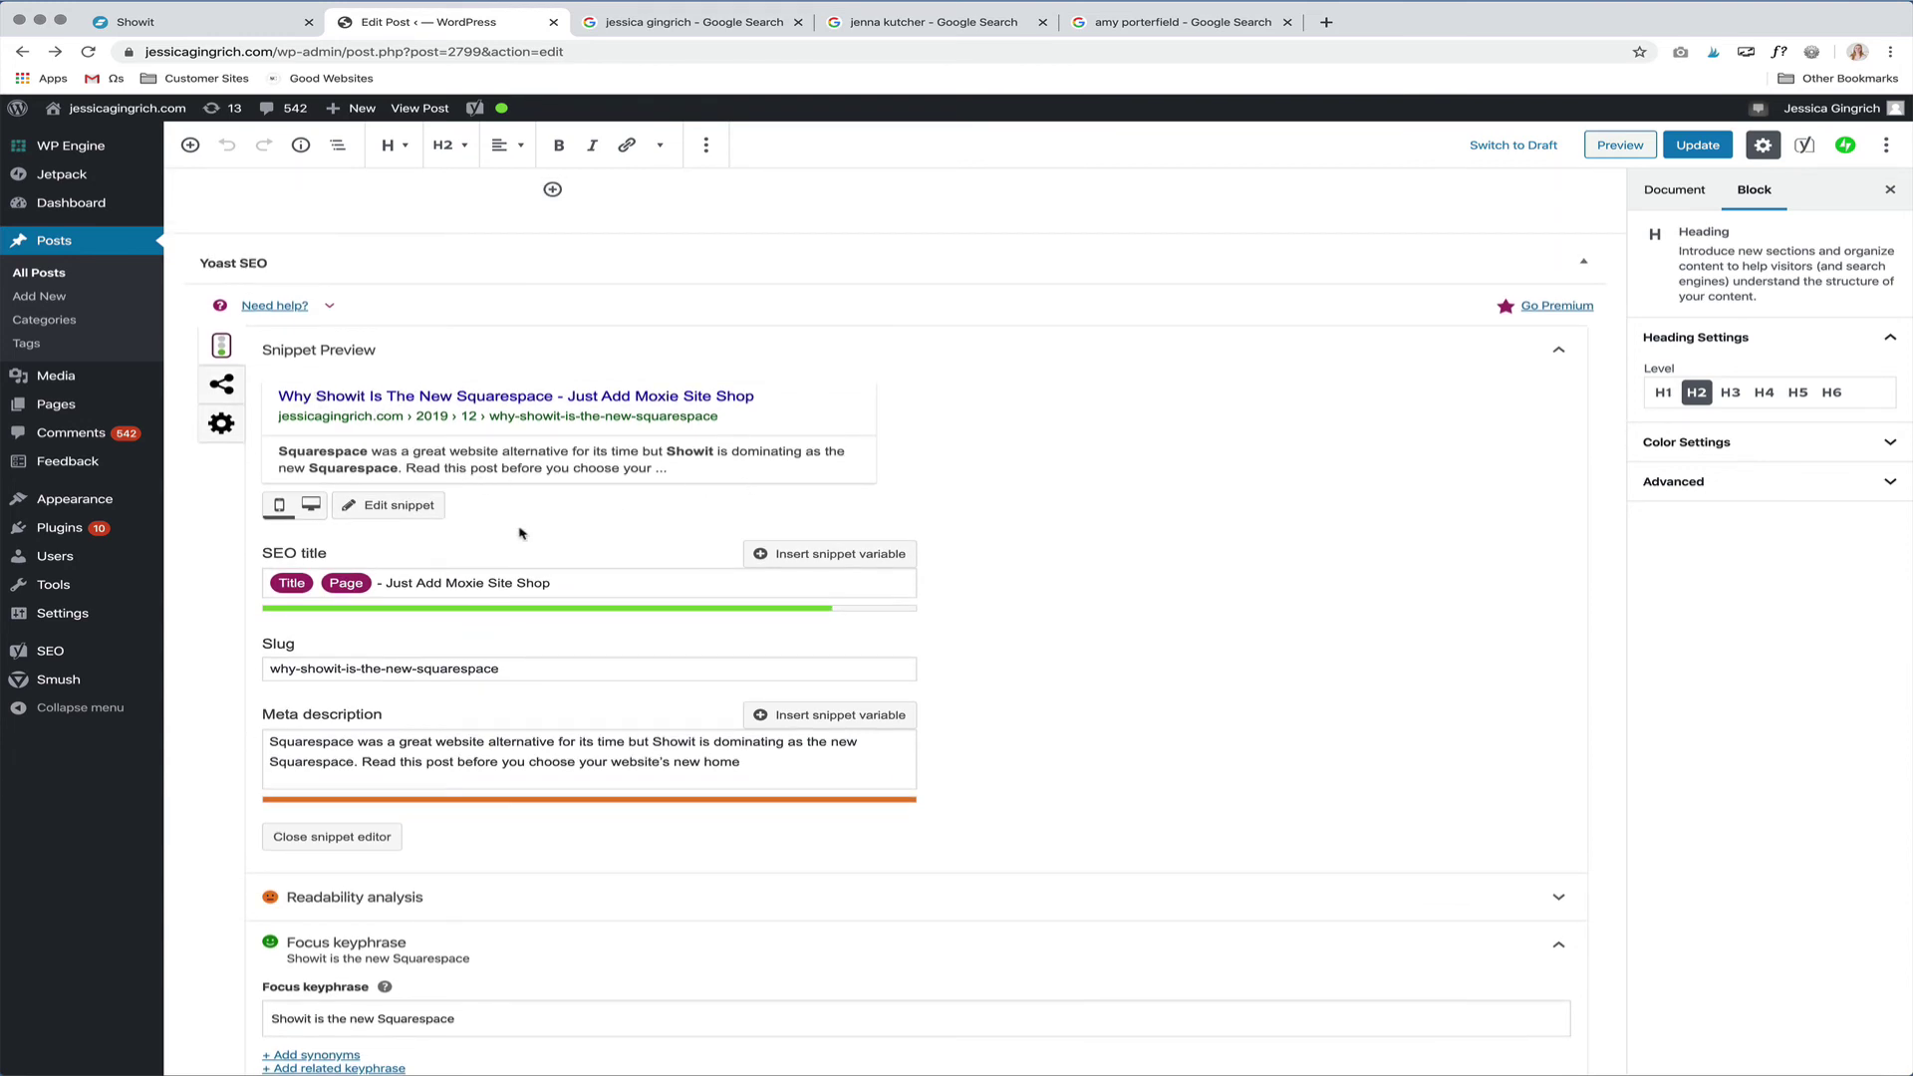
pyautogui.click(394, 506)
pyautogui.scroll(-2, 442, 622)
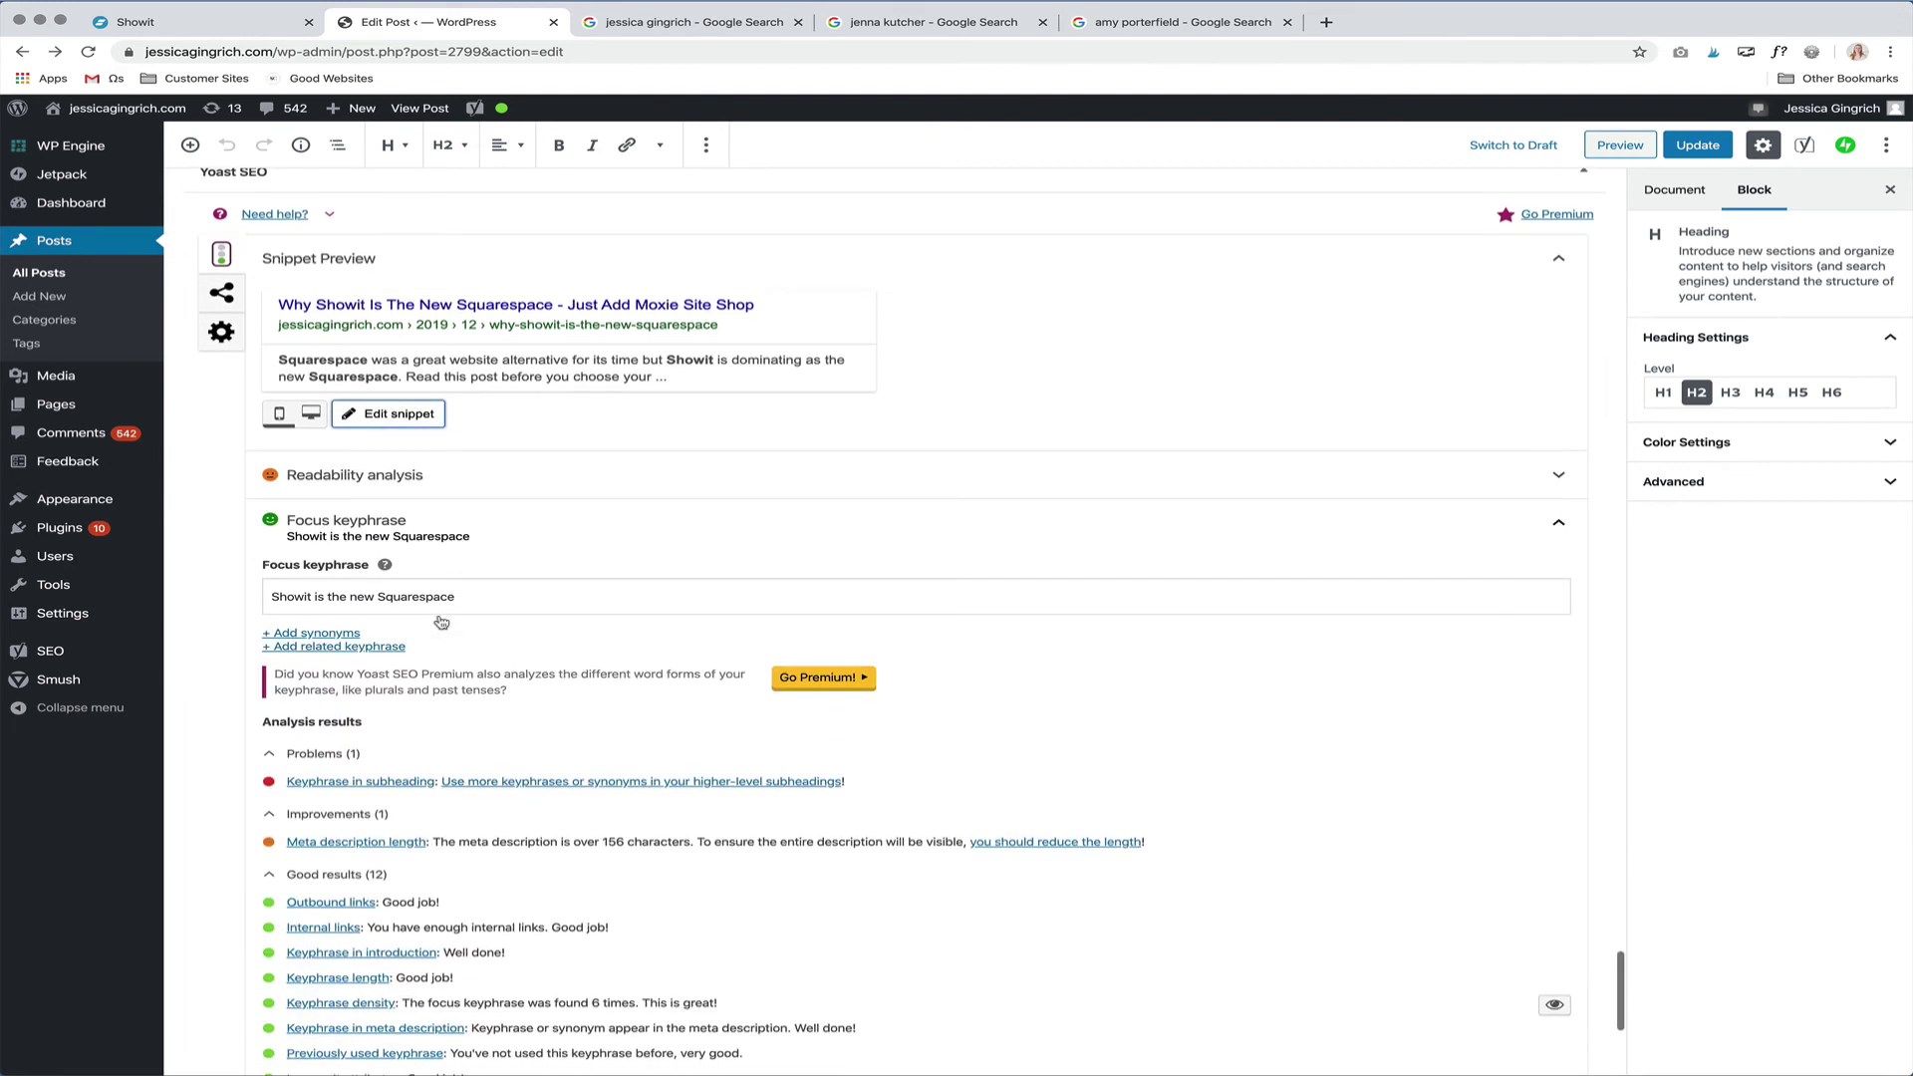
pyautogui.click(406, 414)
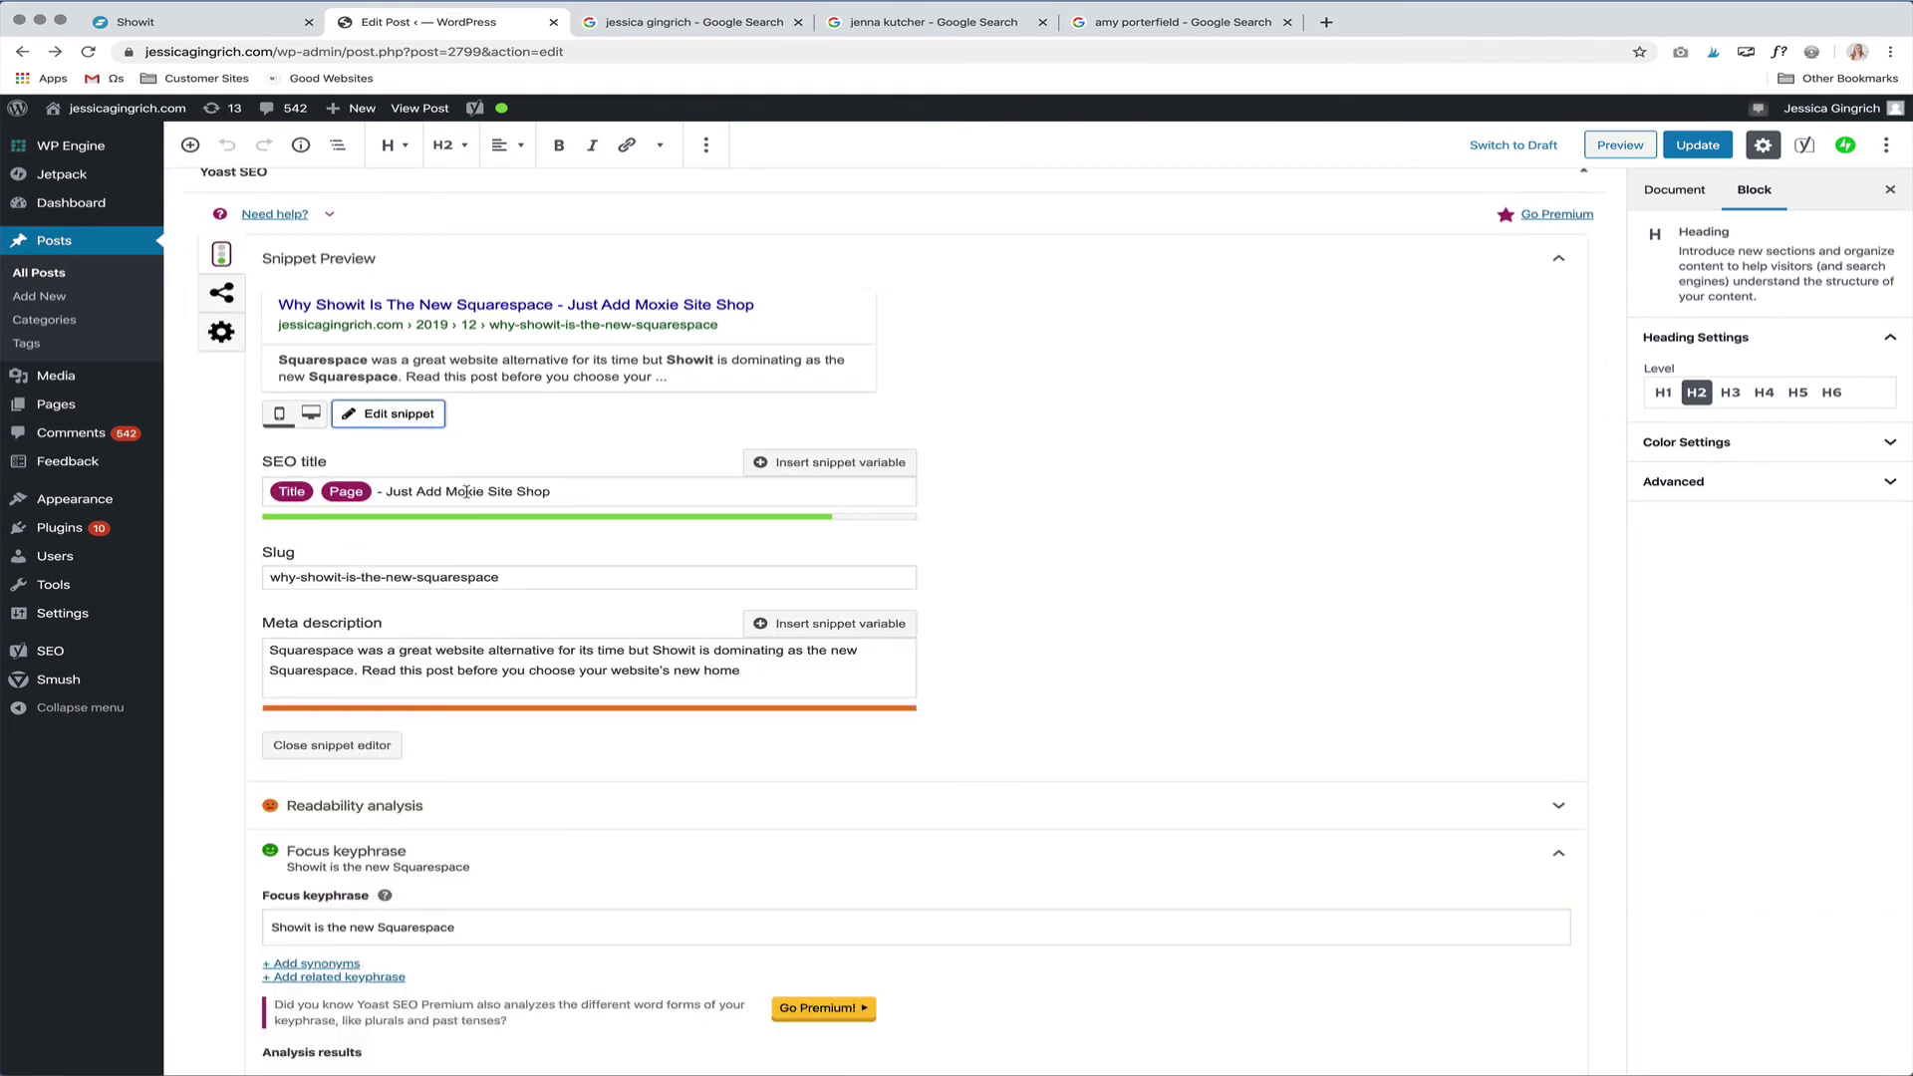
pyautogui.scroll(-1, 531, 599)
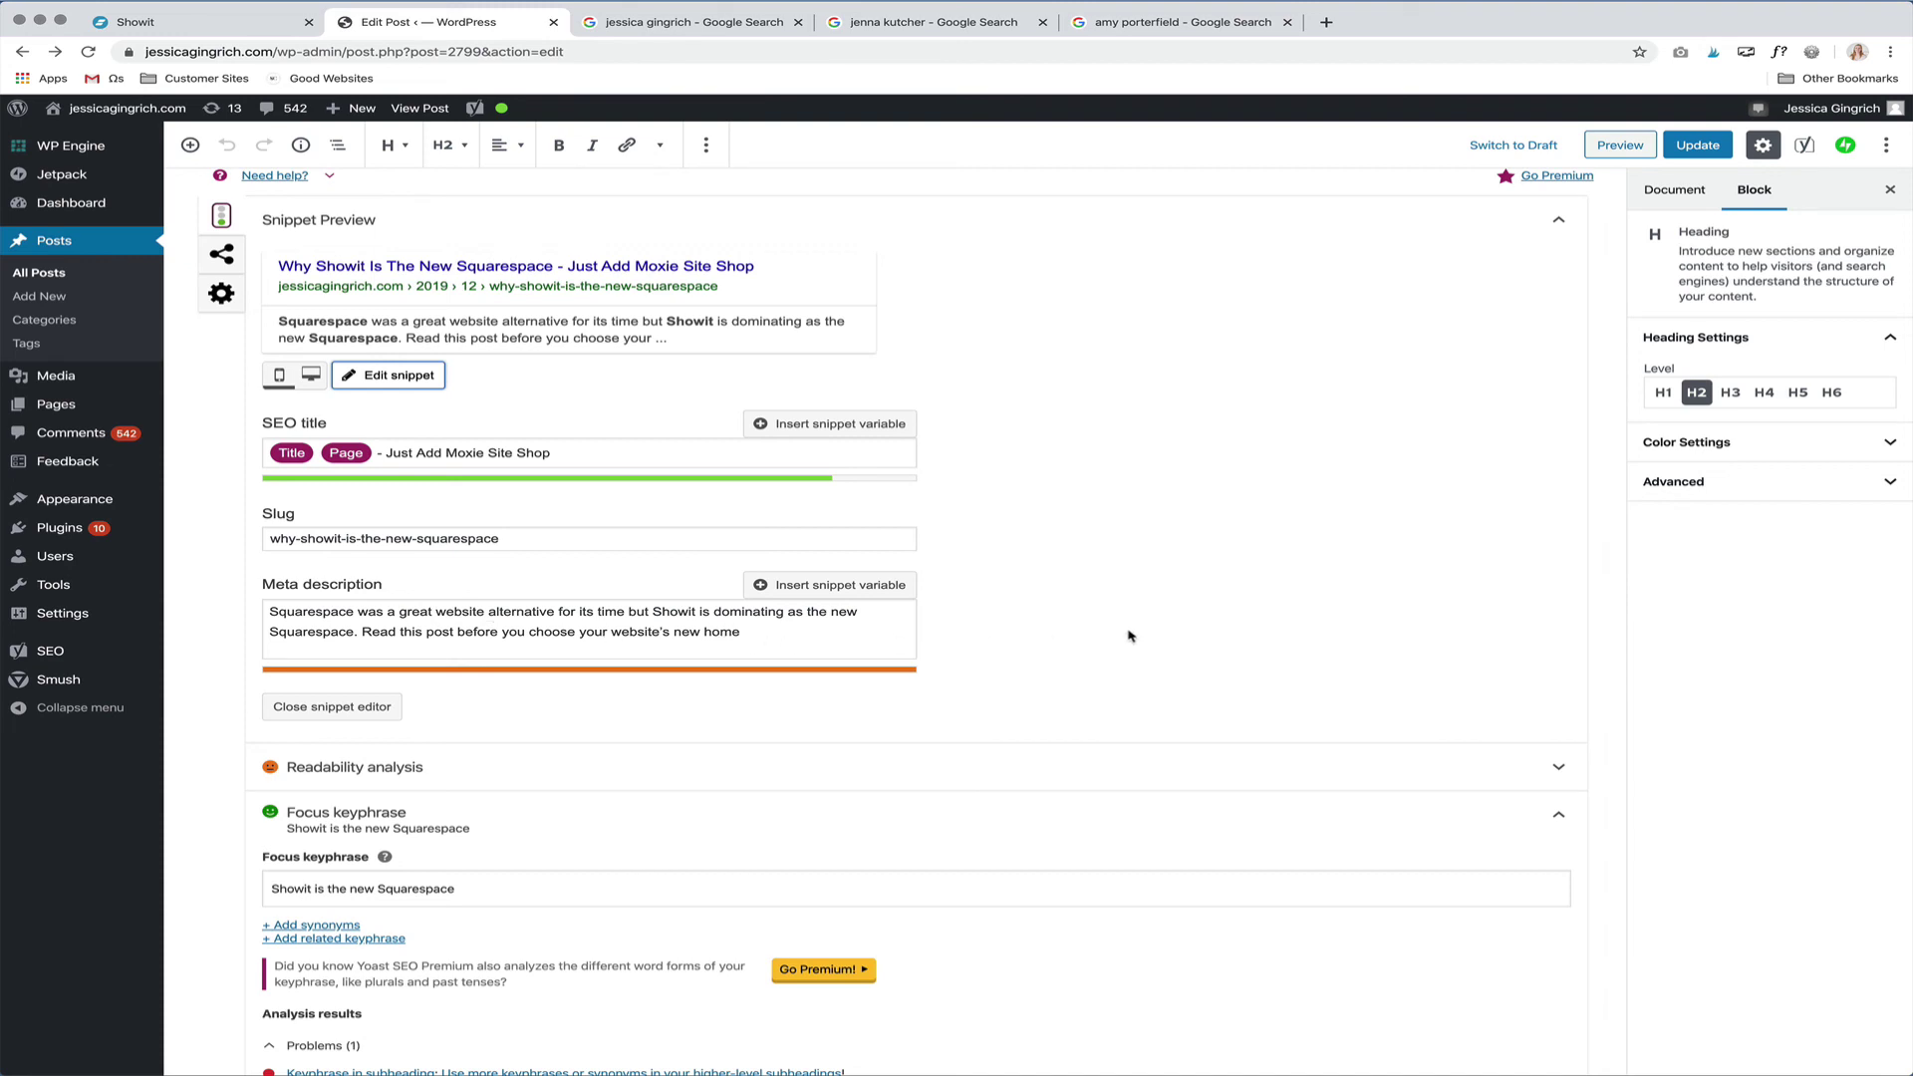
pyautogui.scroll(4, 1129, 636)
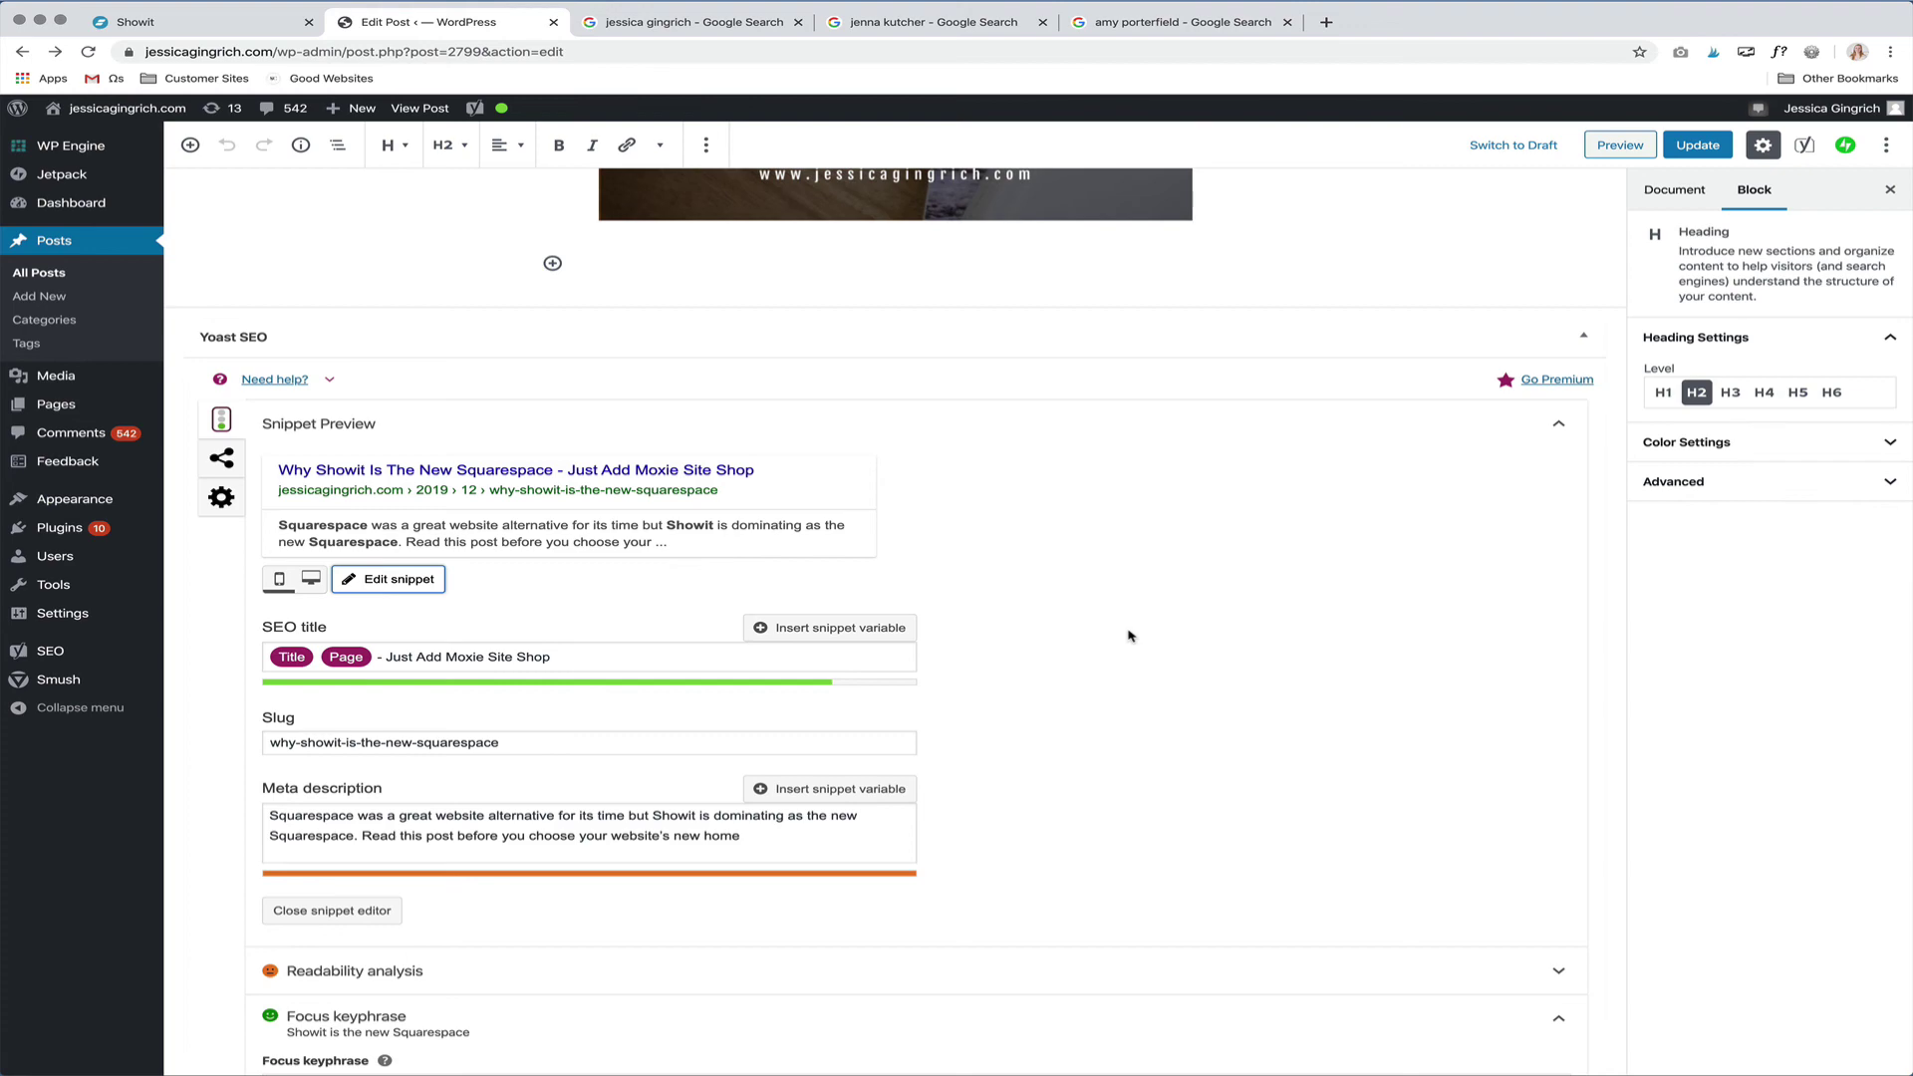
pyautogui.scroll(14, 1129, 636)
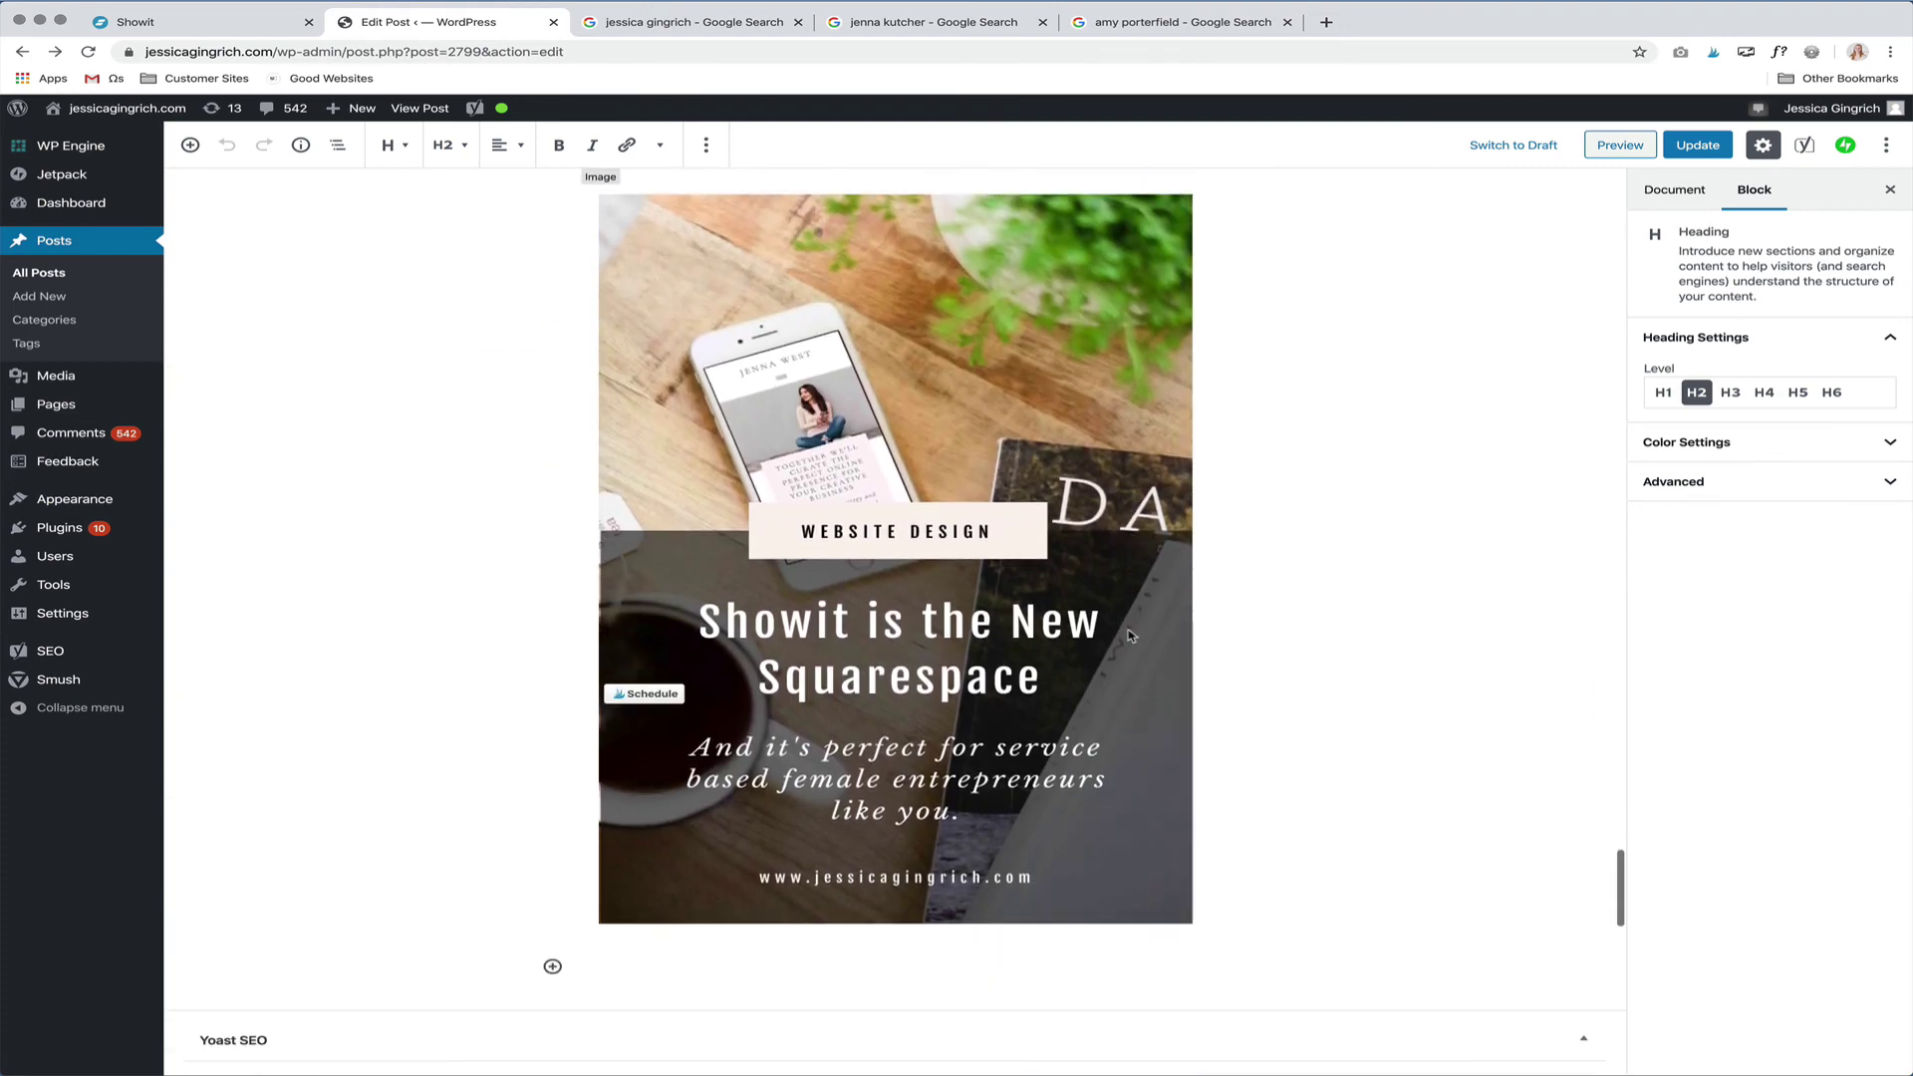
pyautogui.scroll(-20, 1129, 636)
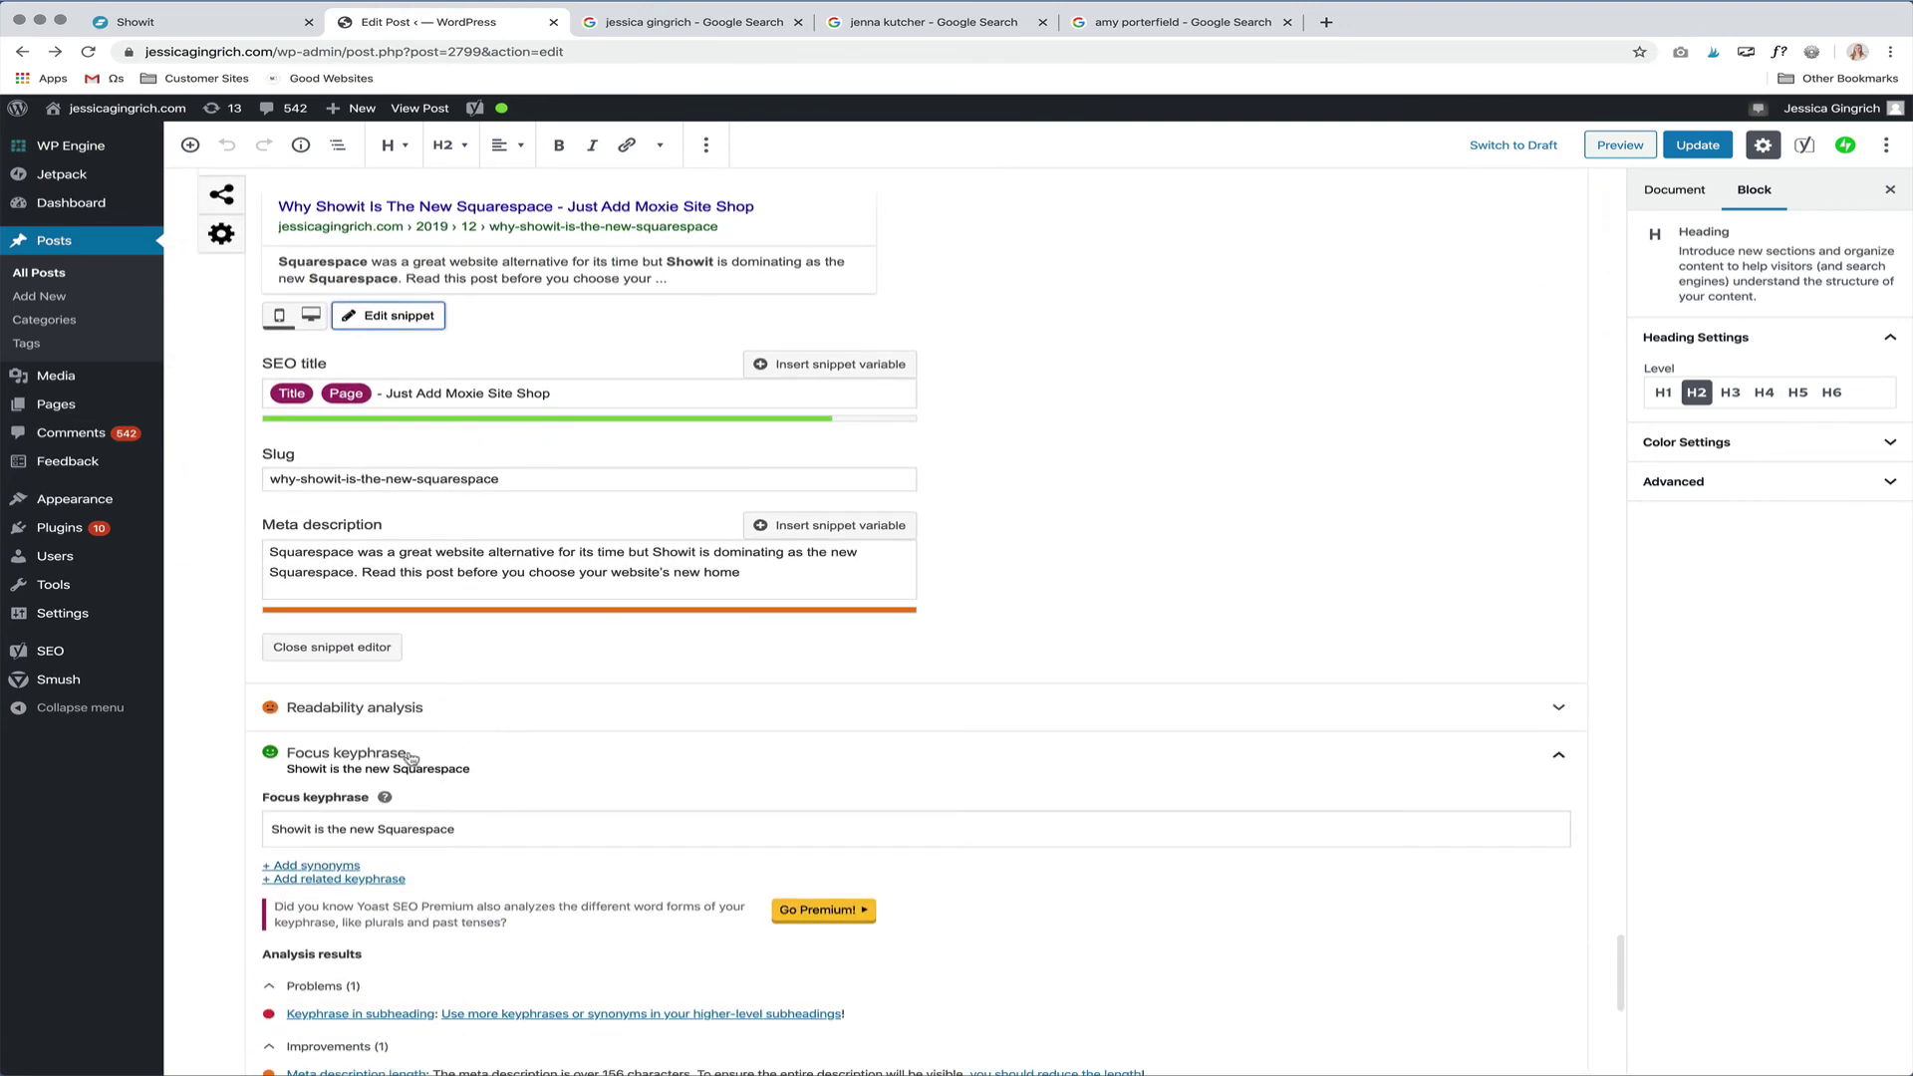
pyautogui.click(411, 760)
pyautogui.scroll(-1, 534, 756)
pyautogui.click(507, 744)
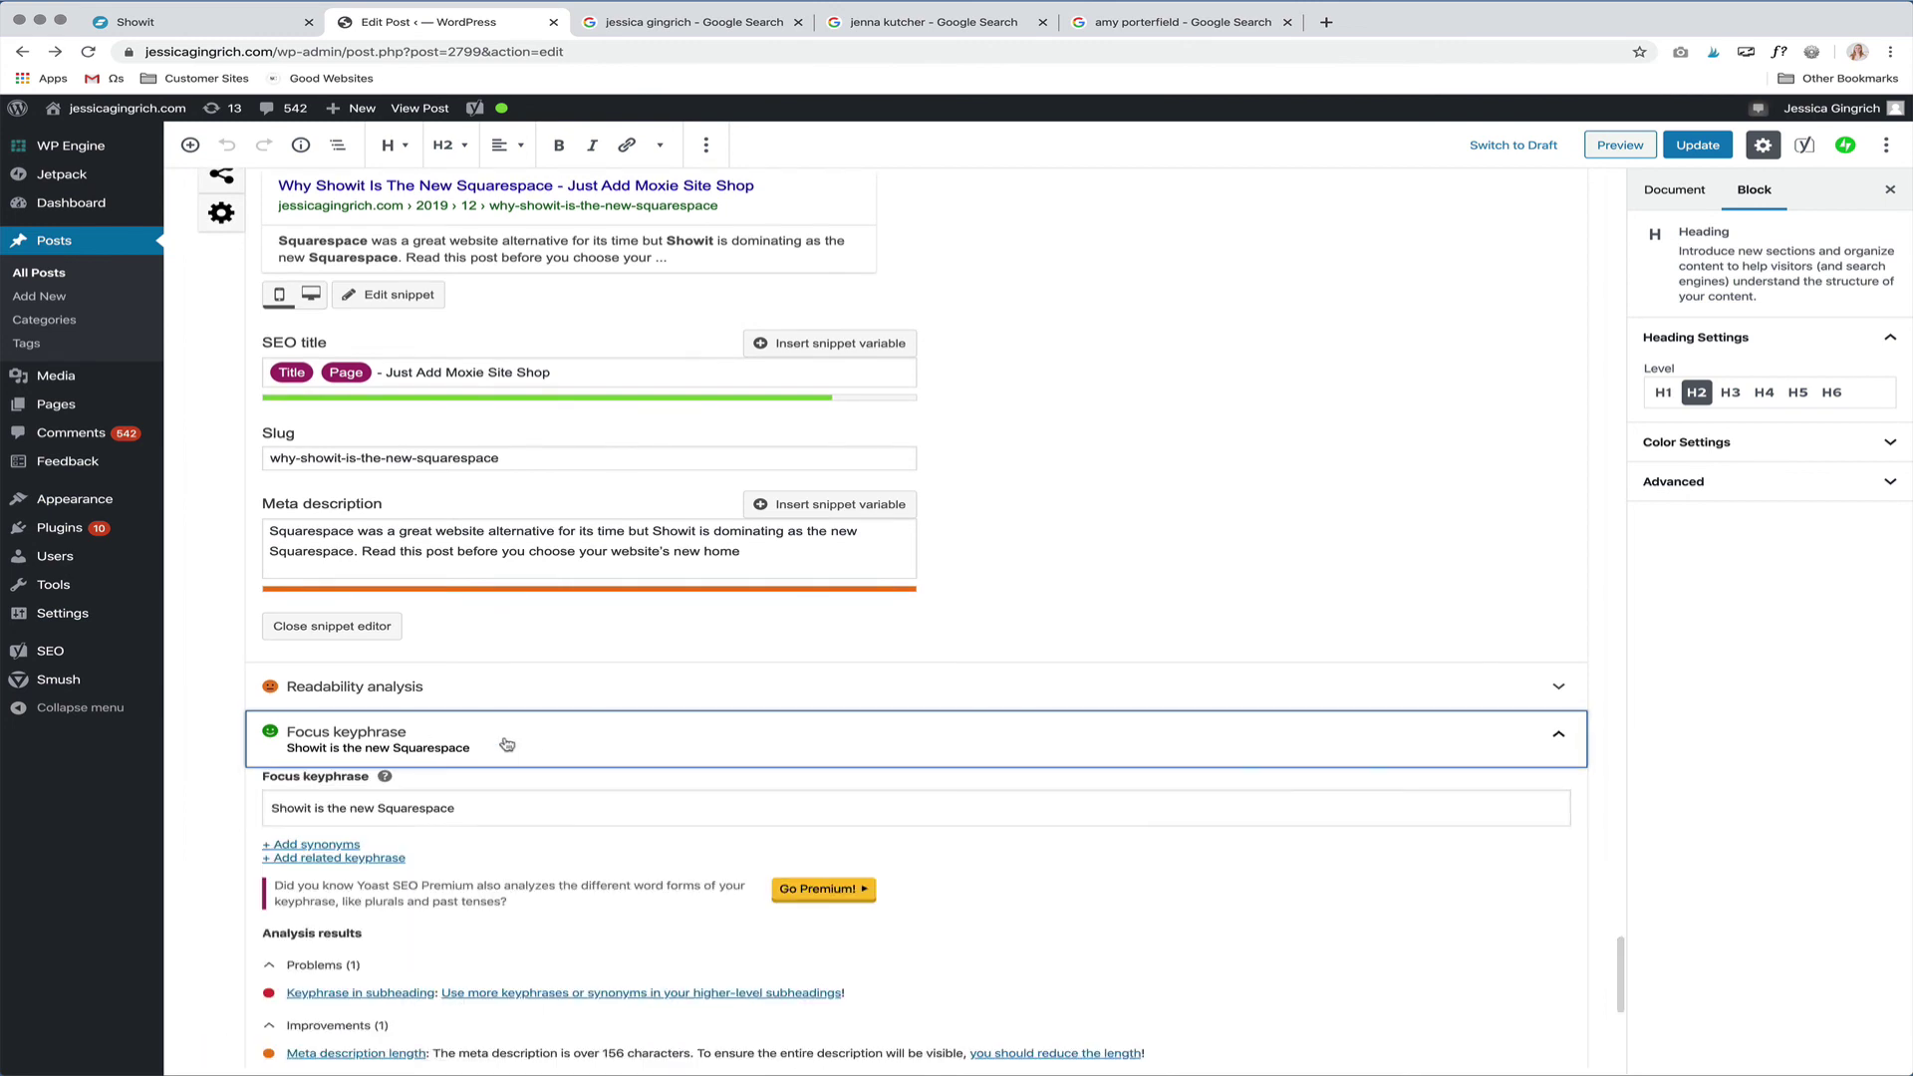
pyautogui.scroll(-9, 507, 744)
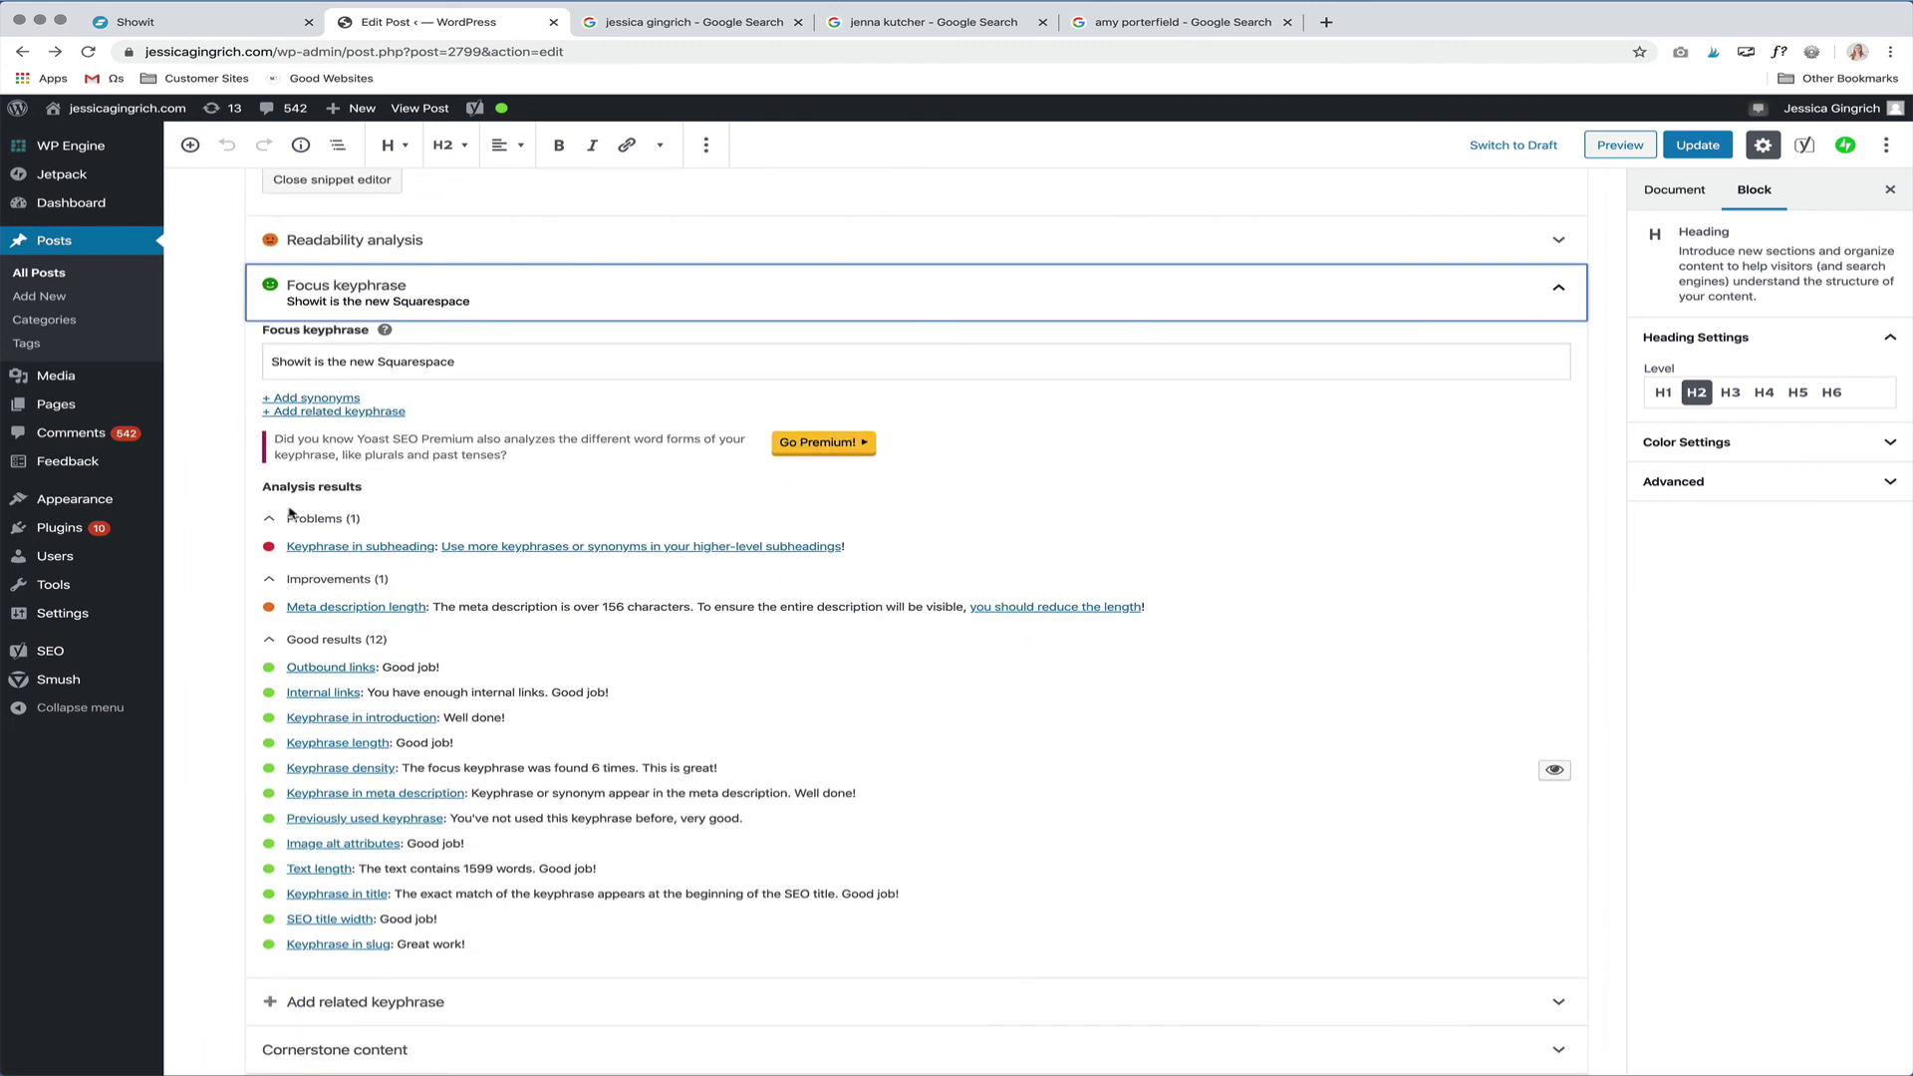
pyautogui.scroll(-1, 691, 687)
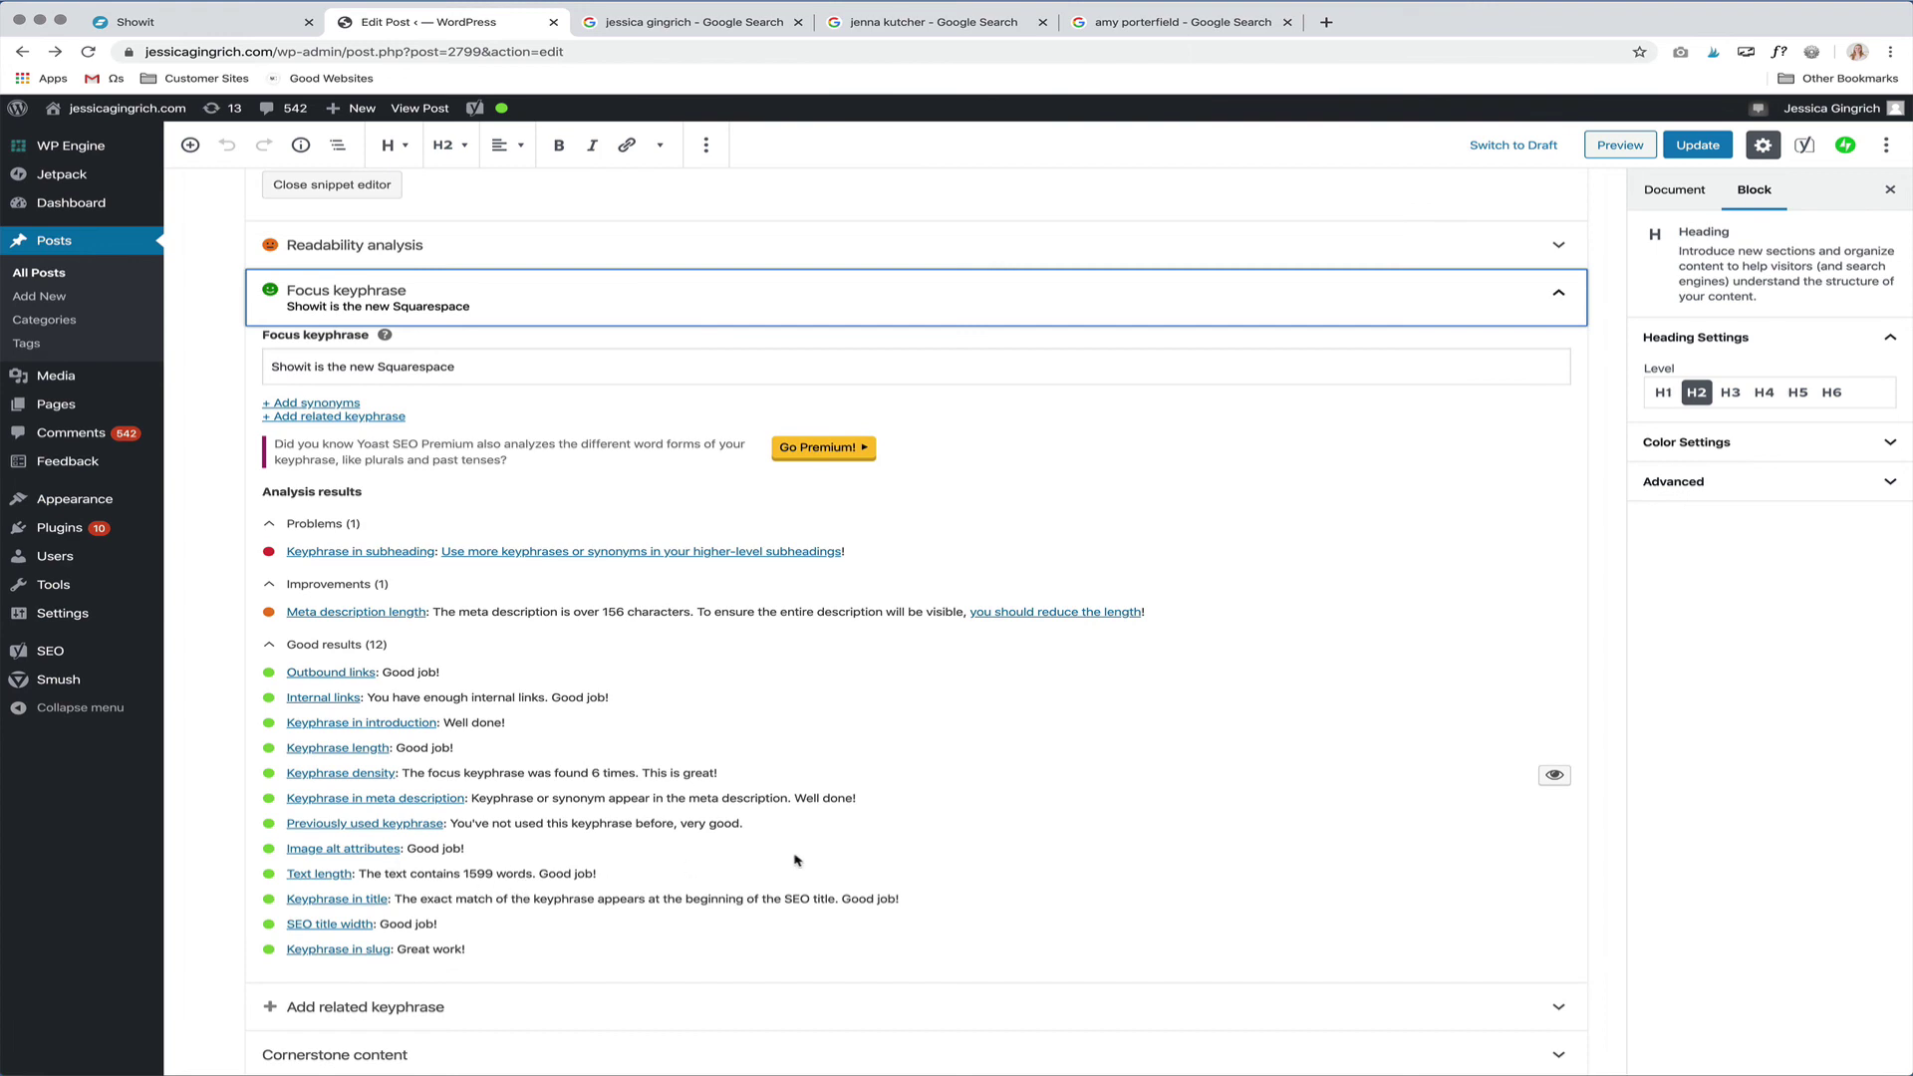
pyautogui.scroll(5, 798, 860)
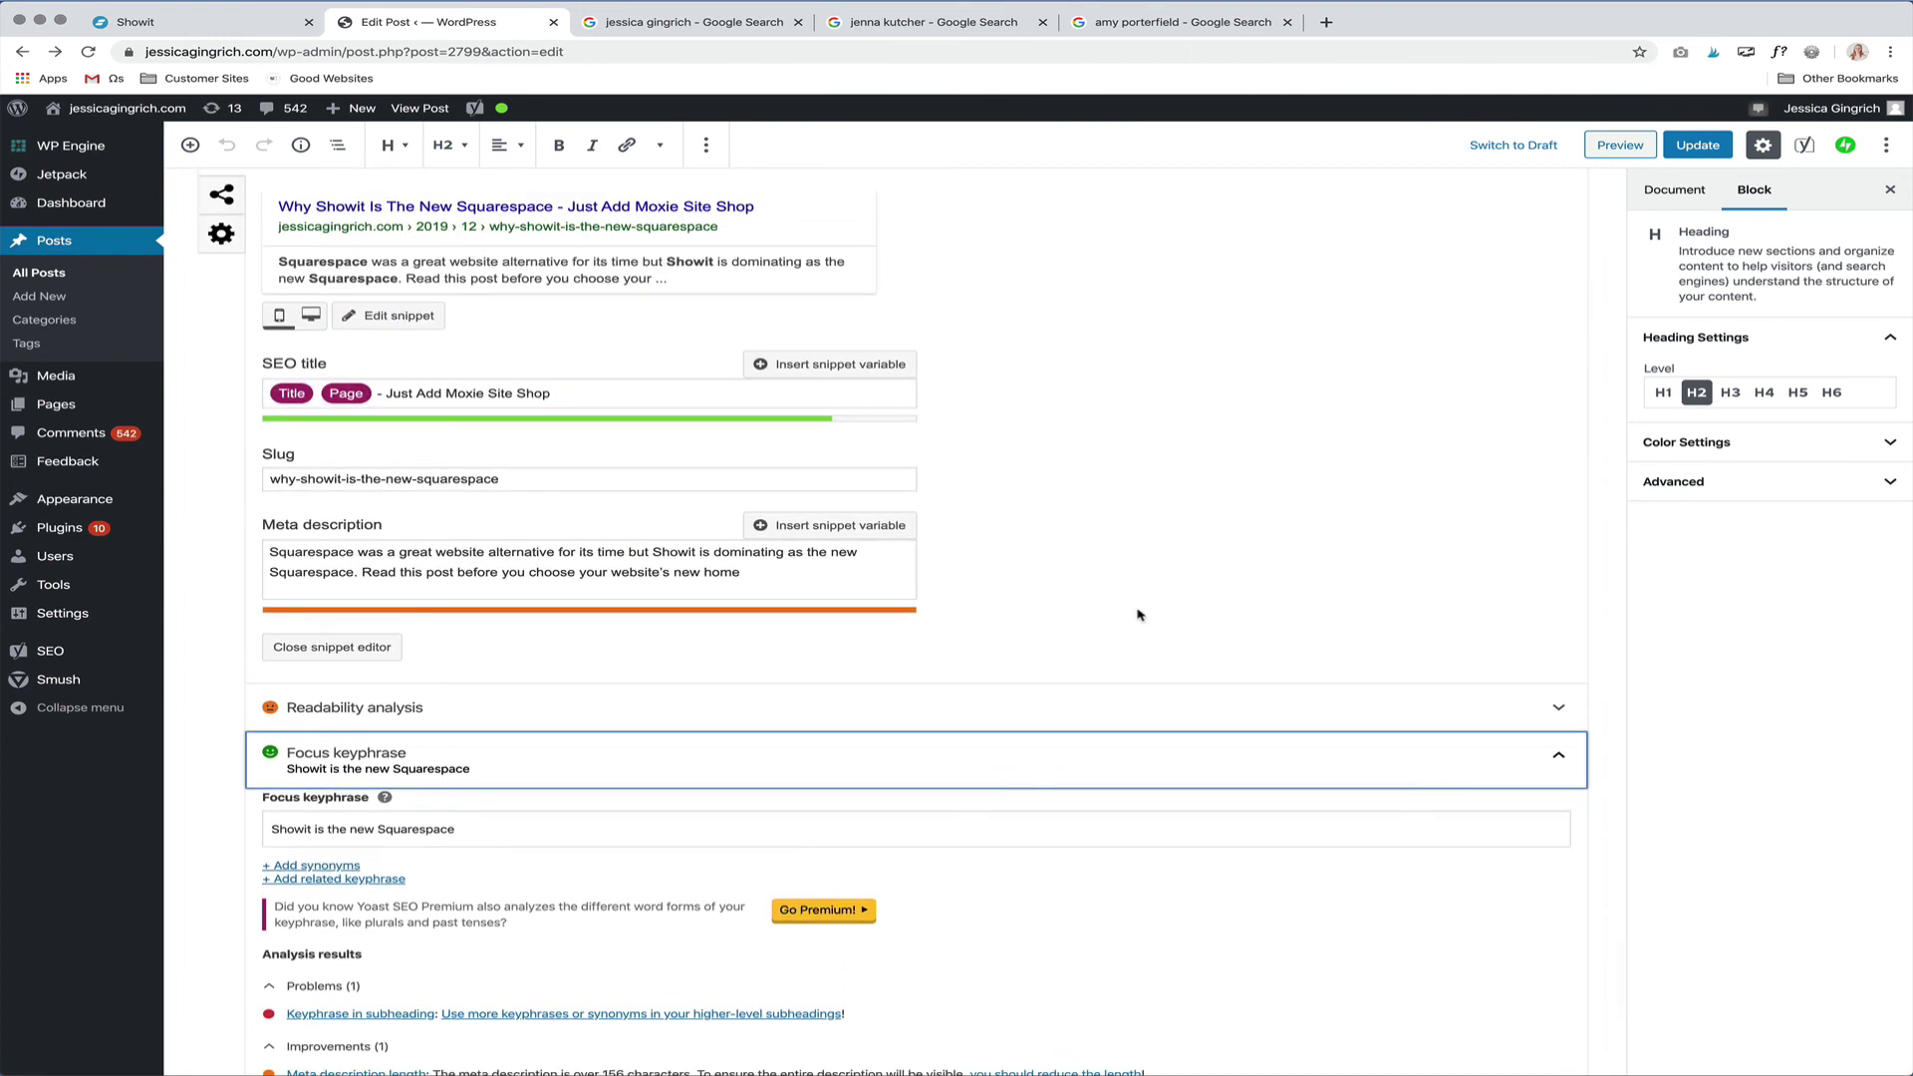
pyautogui.scroll(3, 1139, 615)
pyautogui.scroll(-5, 1139, 615)
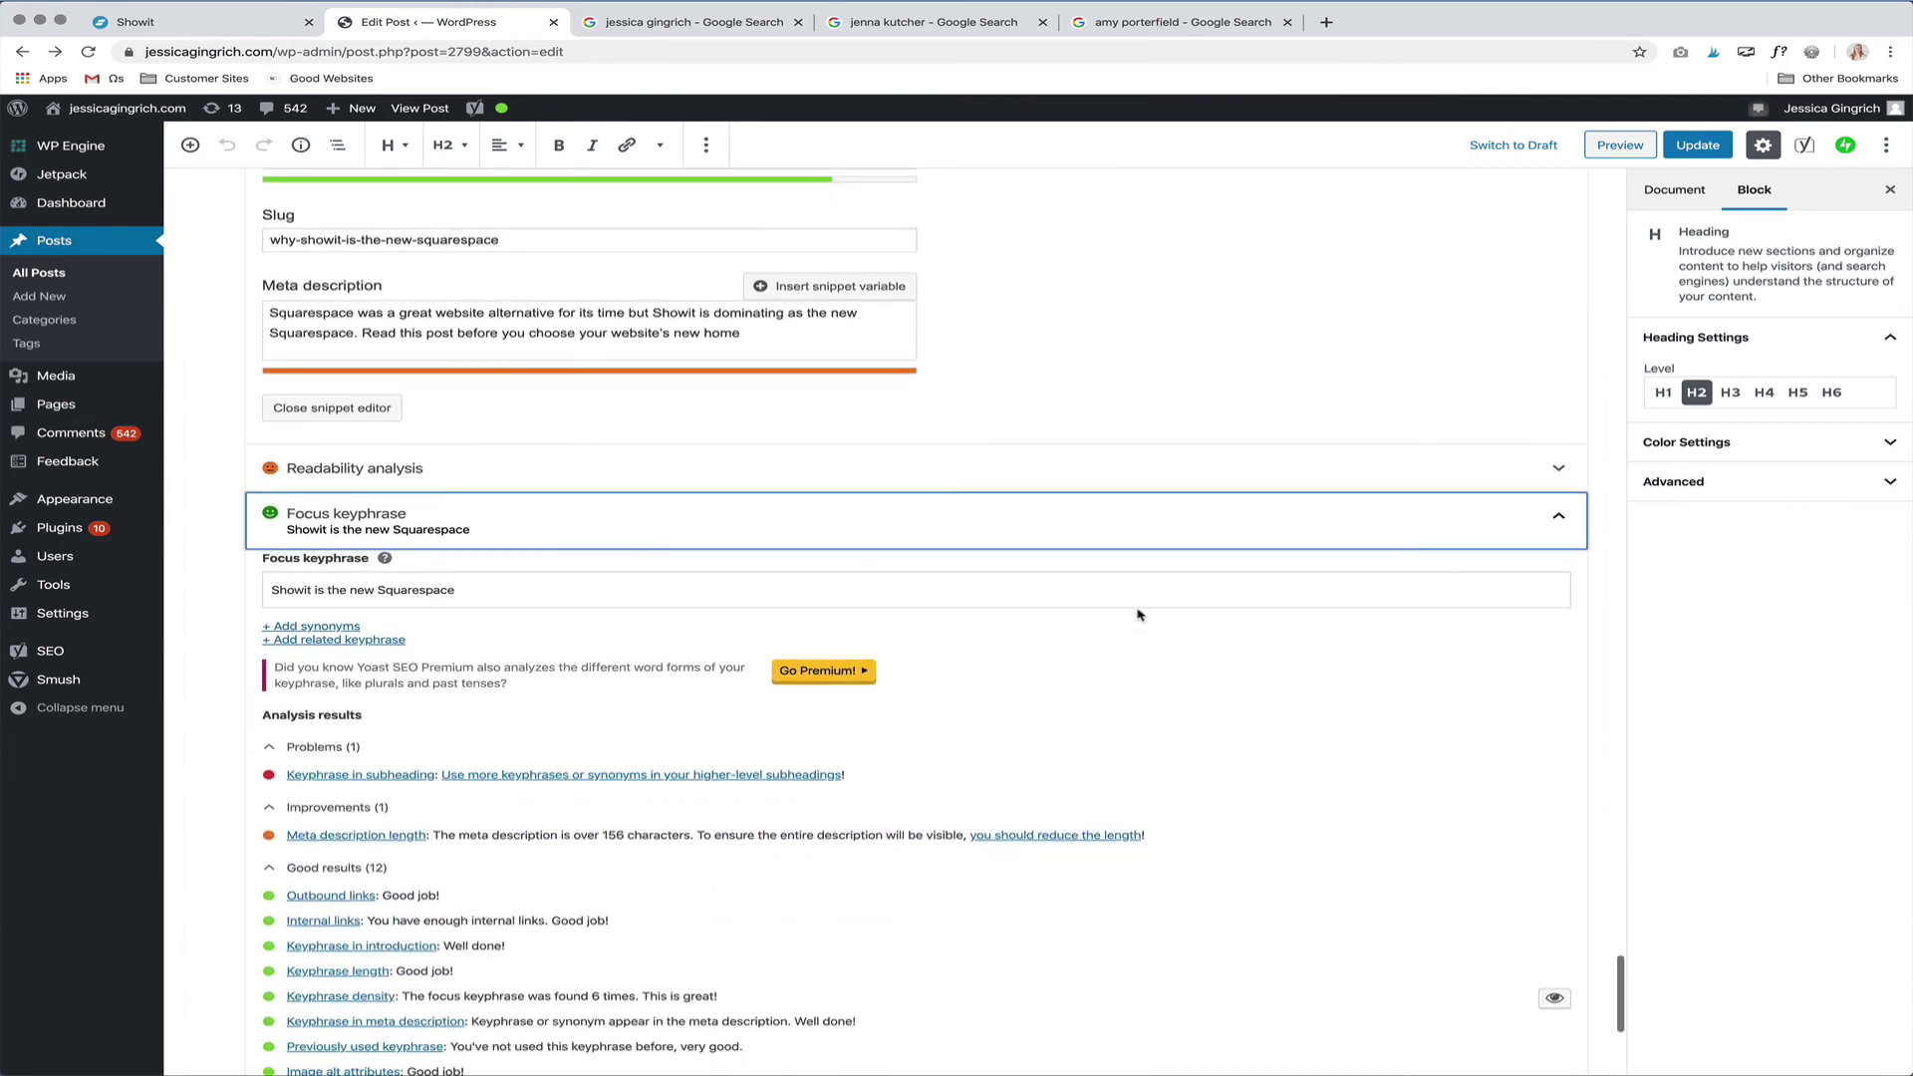